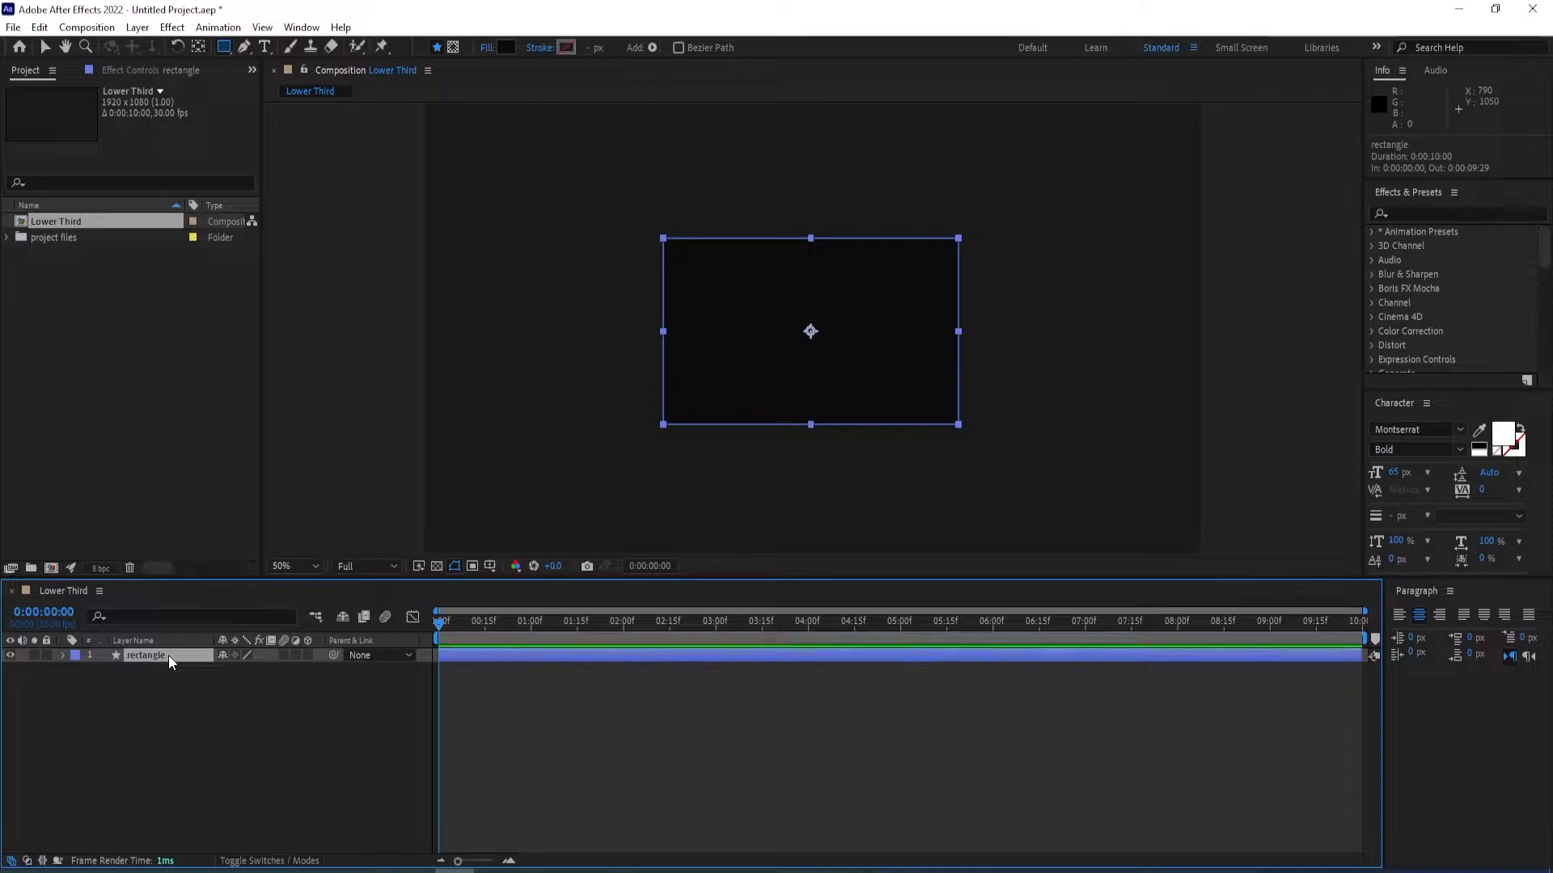
Centre the rectangle layer in the composition and activate the Selection tool.
left_click(168, 701)
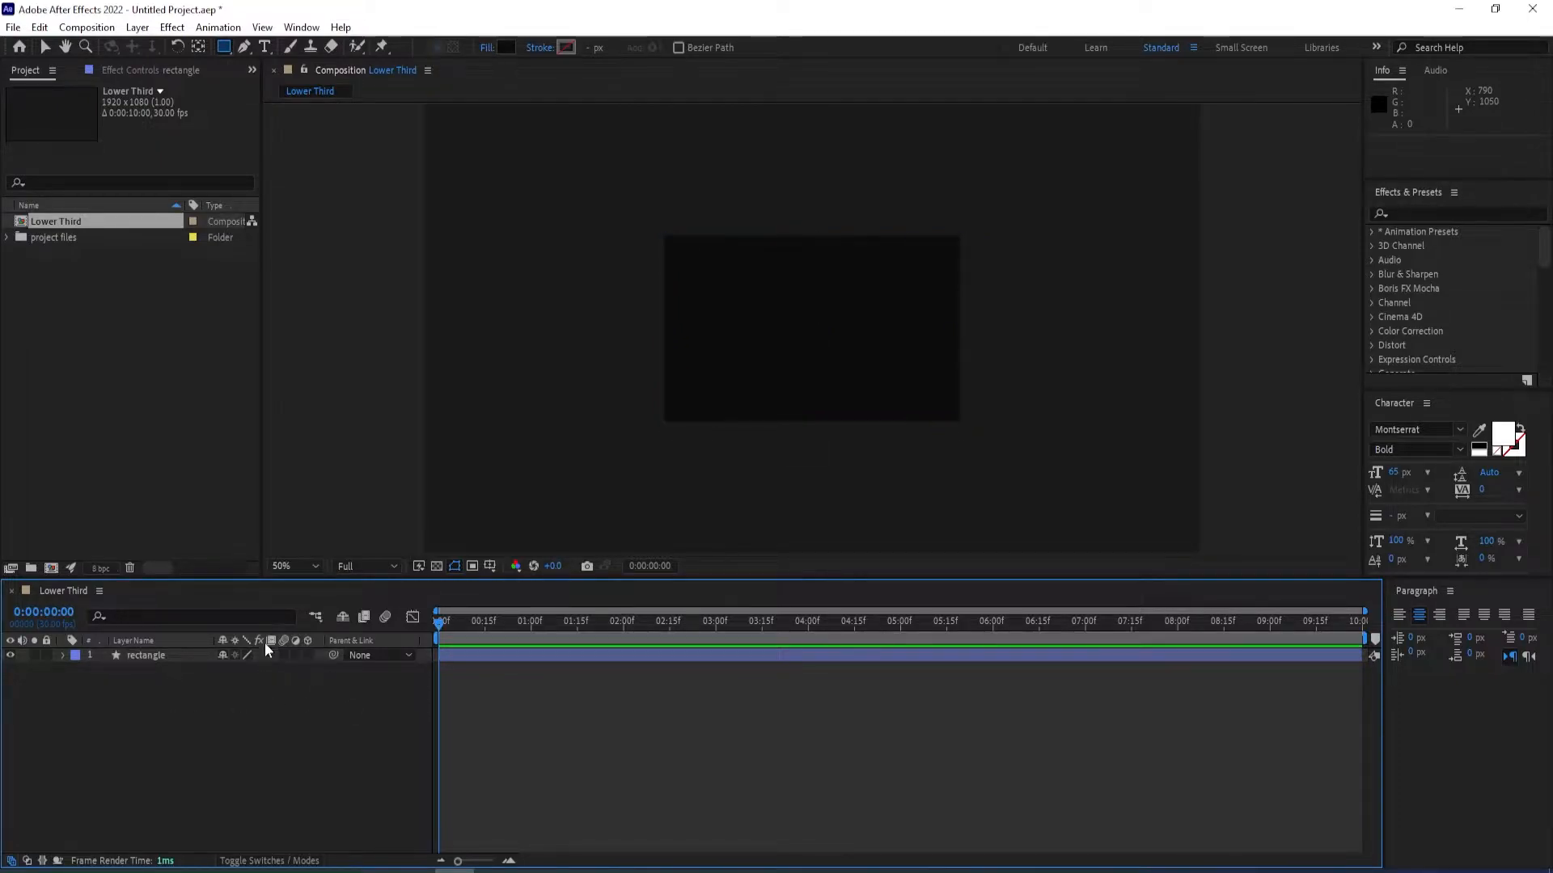
left_click(150, 657)
left_click(146, 726)
key("v")
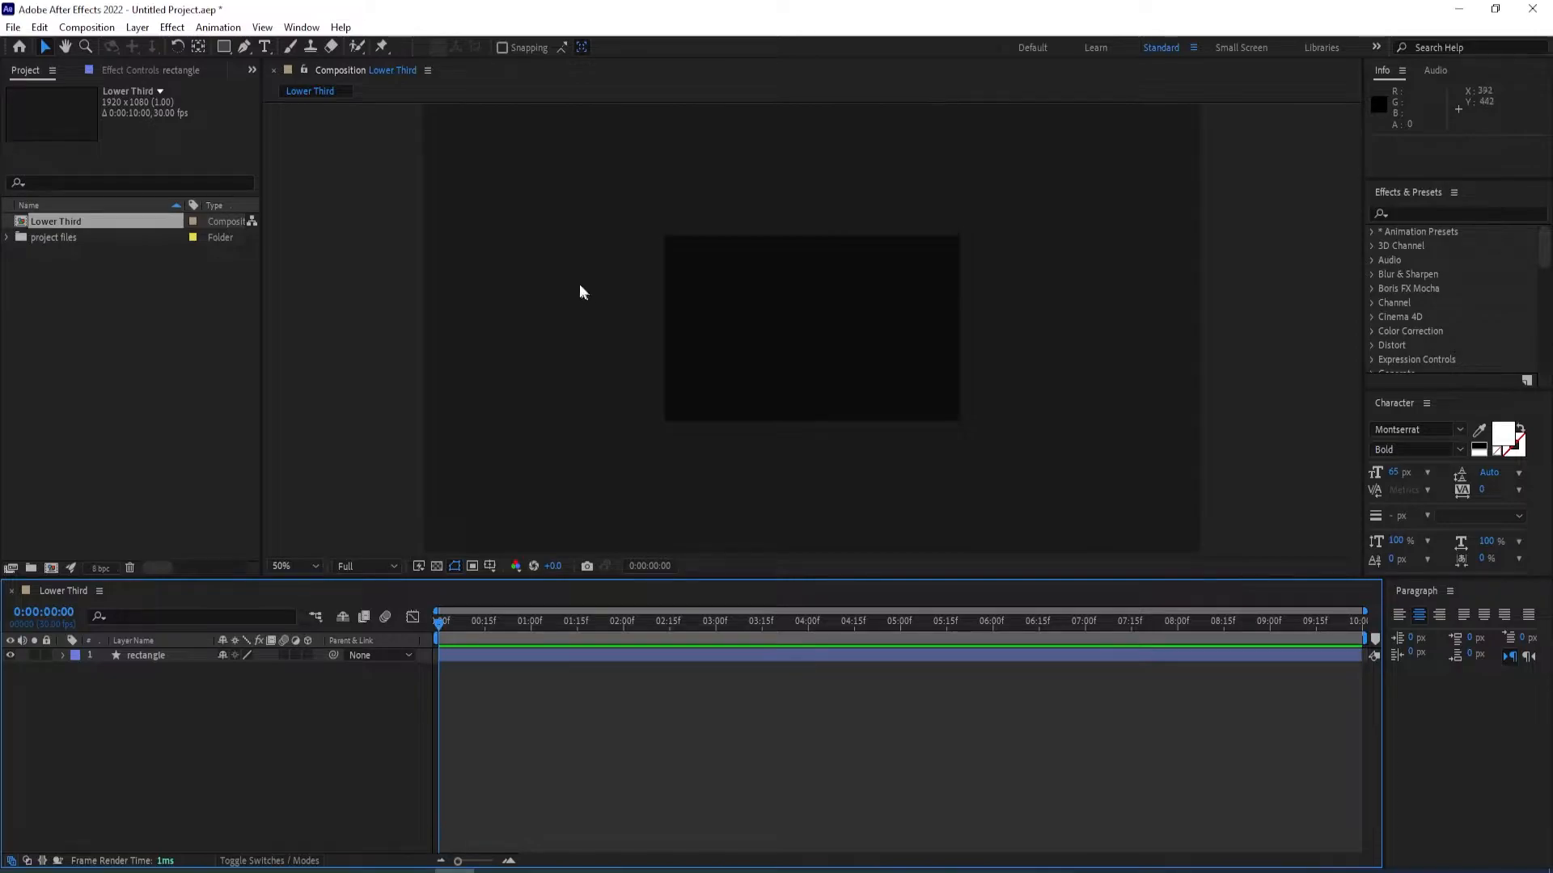
Inspect the rectangle's fill colour code.
left_click(757, 283)
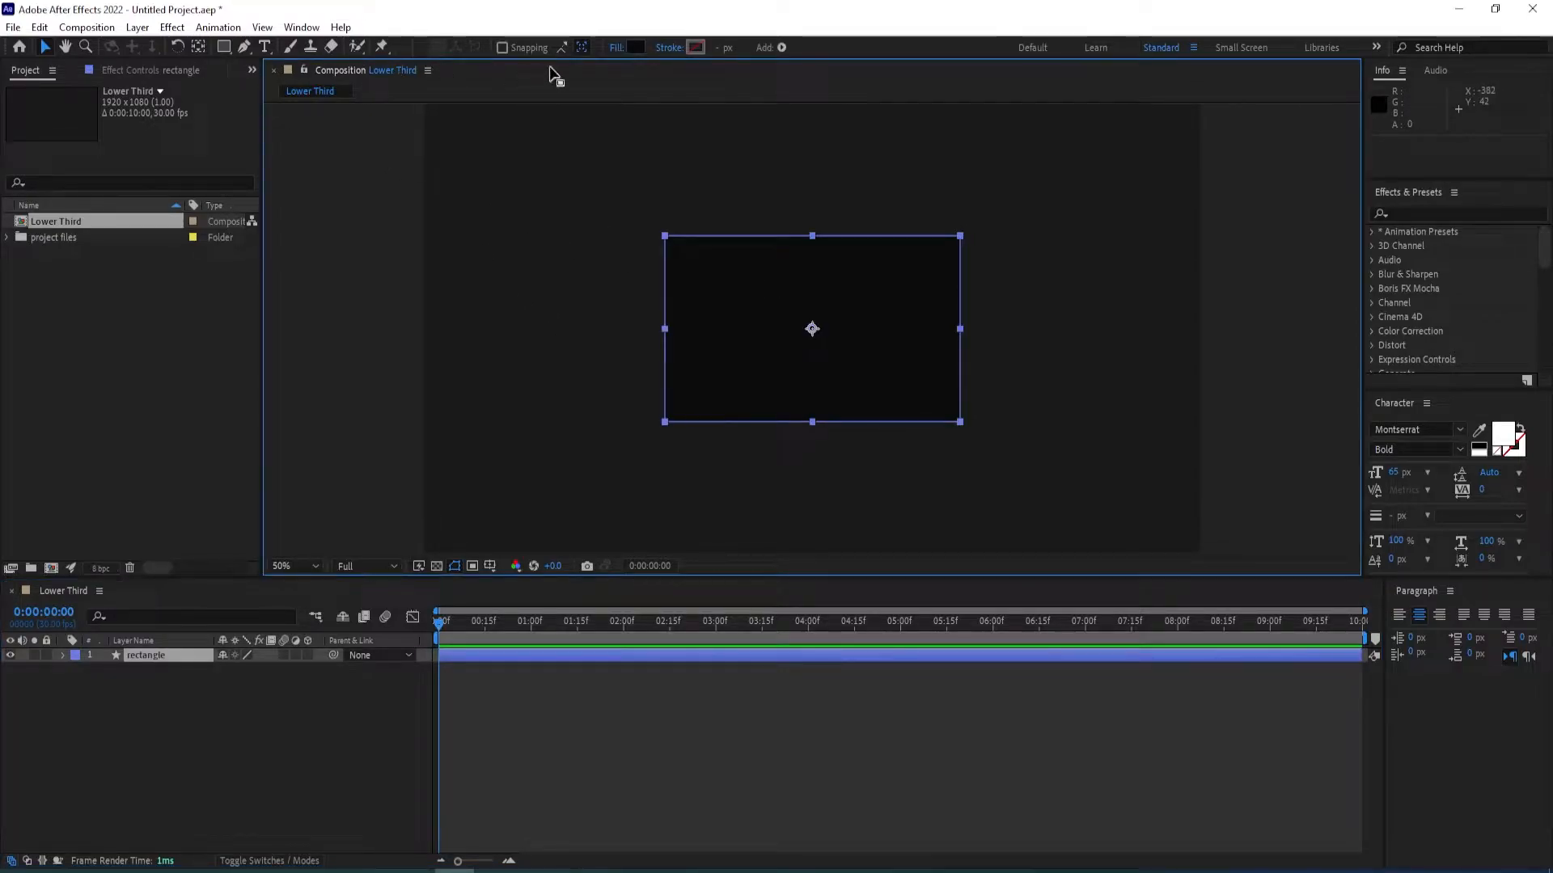
left_click(639, 47)
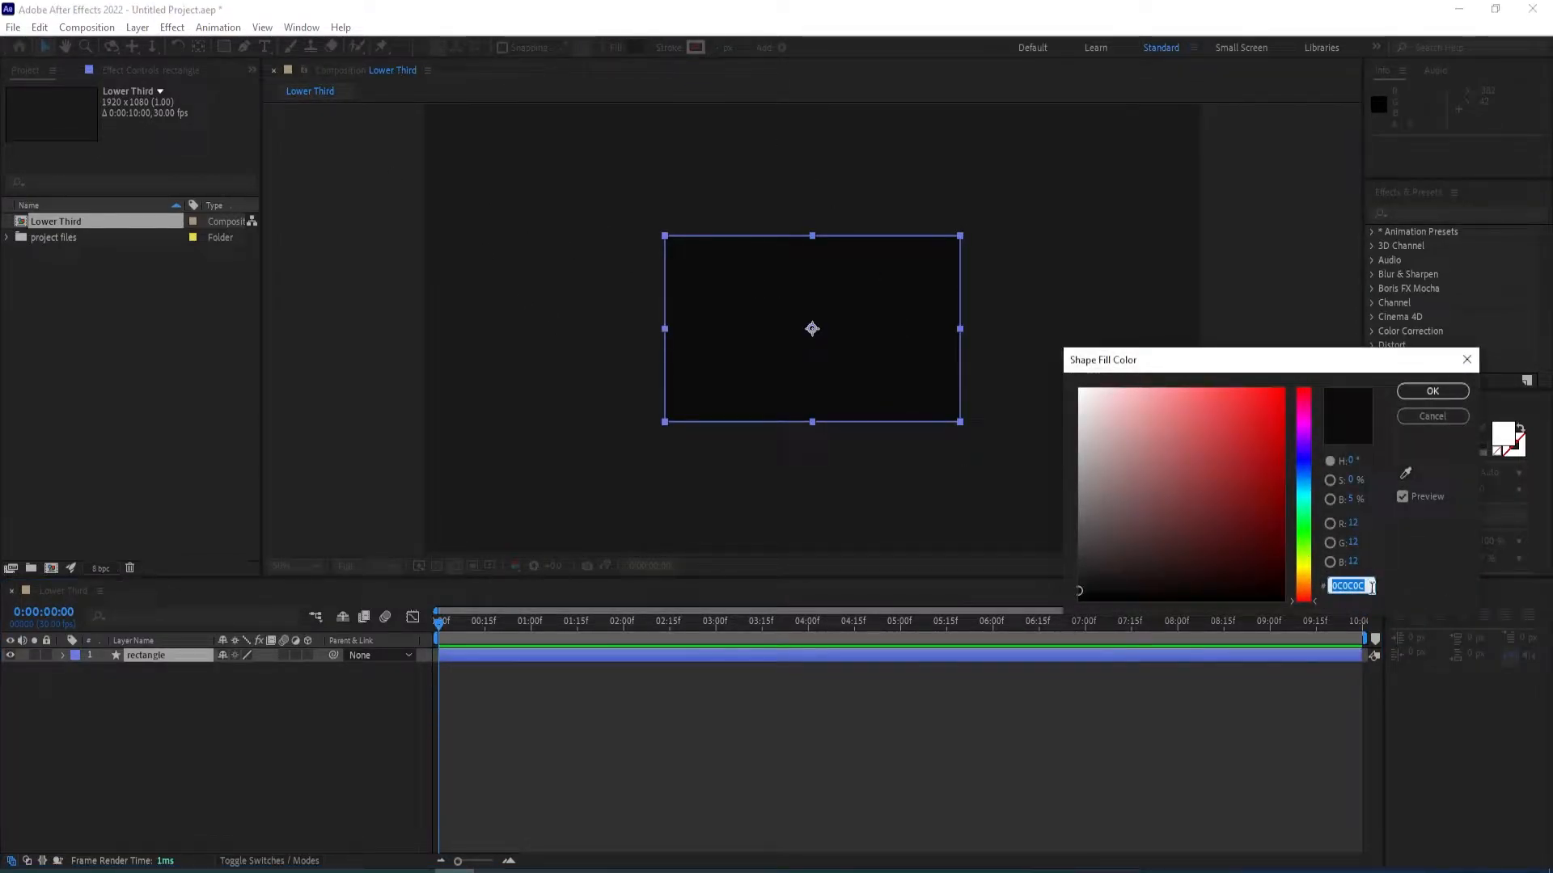
left_click(1430, 421)
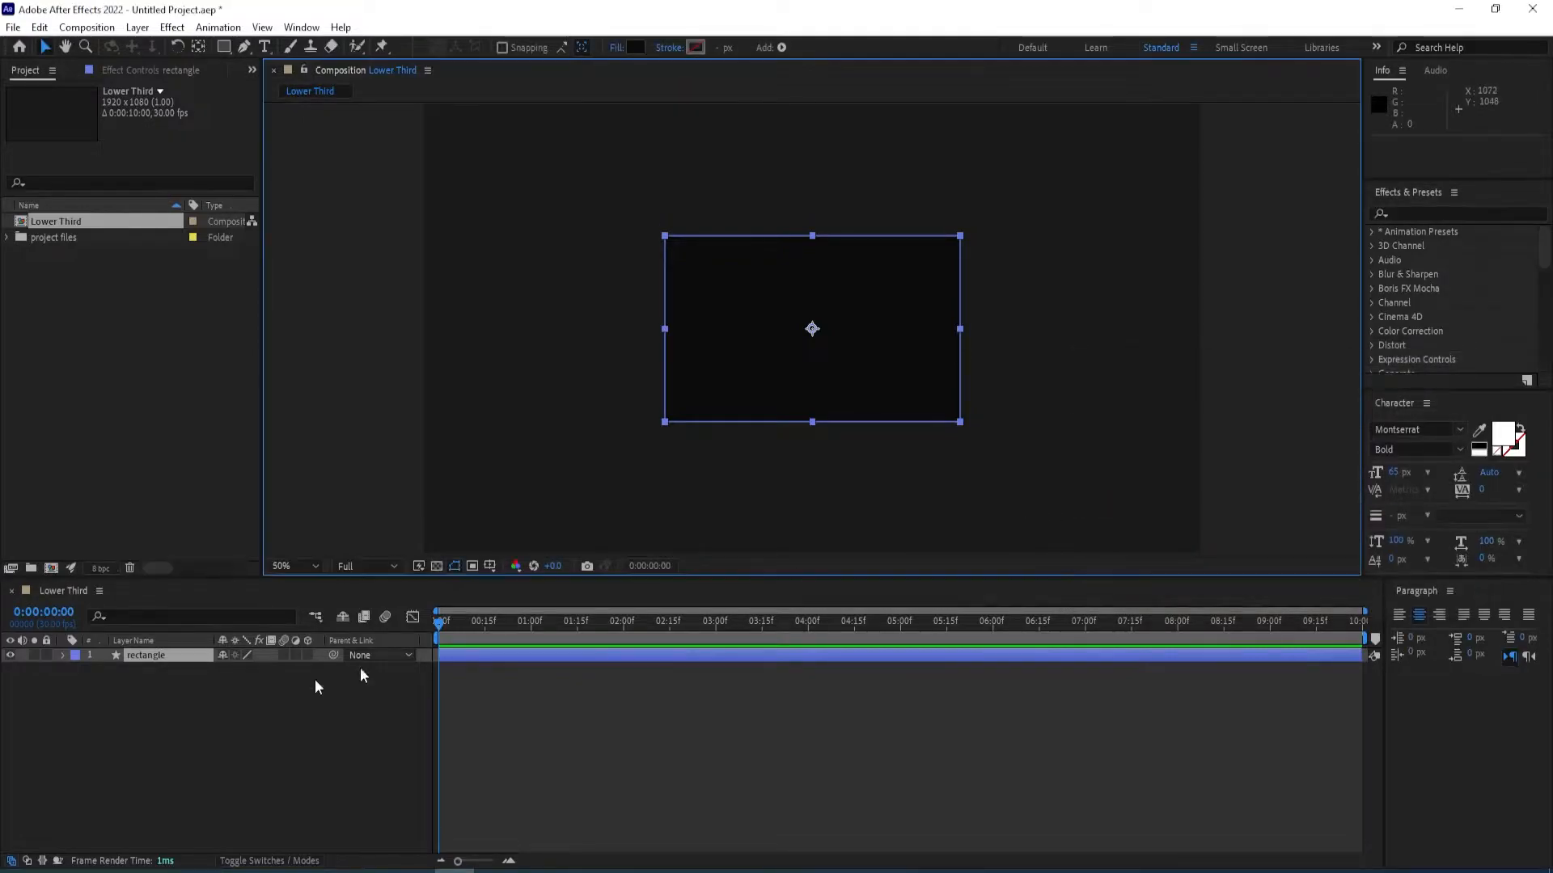
left_click(293, 678)
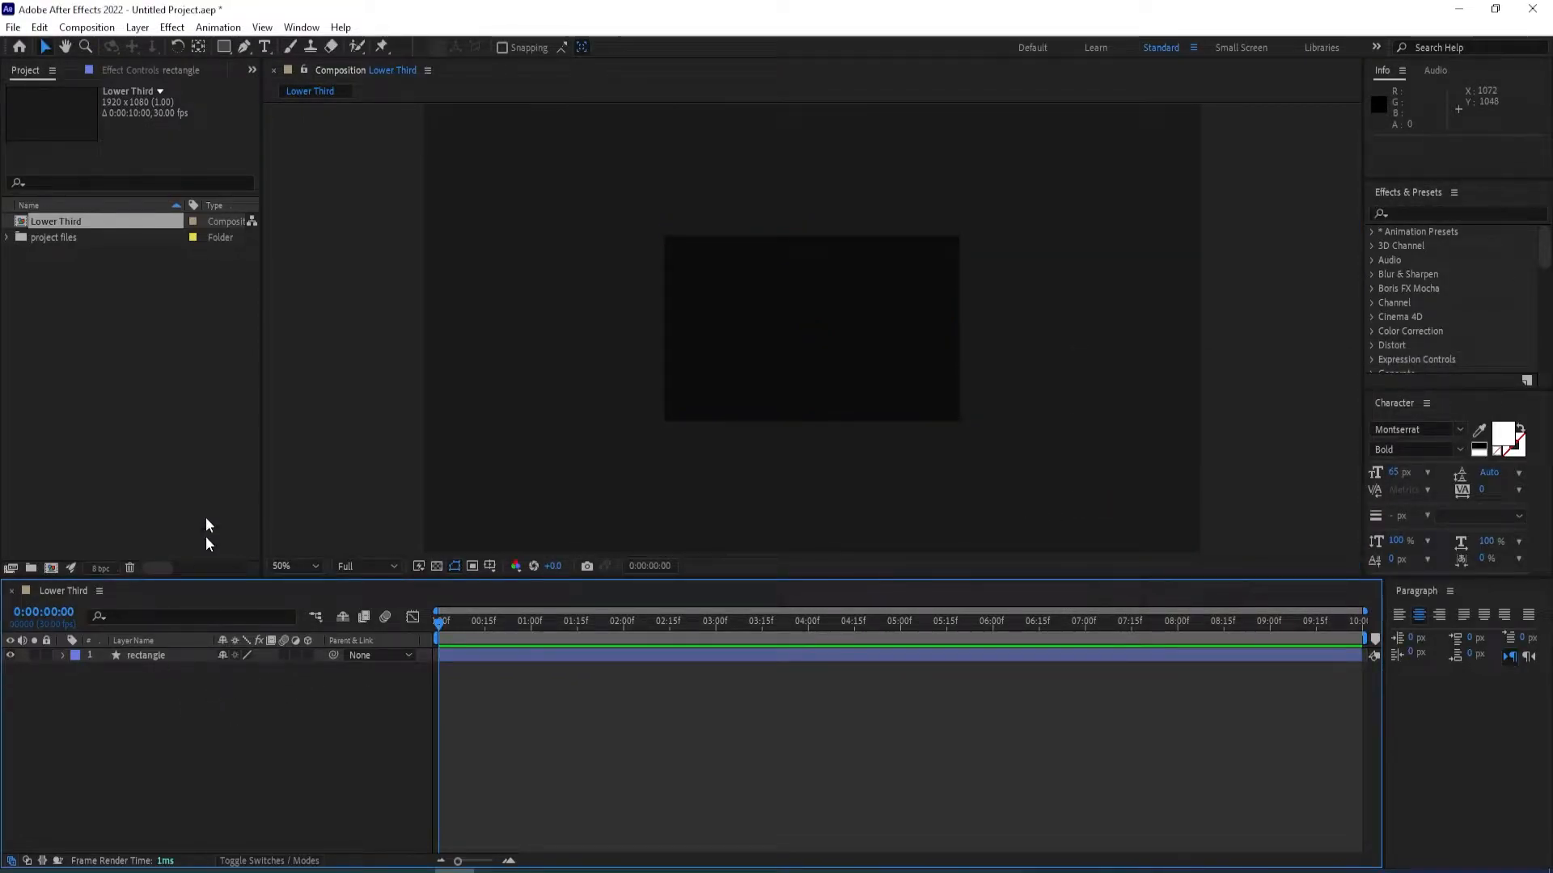
Draw a star with an outer radius of about 117 px over the rectangle's lower edge and set the current time to 0:00:00:12.
left_click(225, 48)
left_click(309, 120)
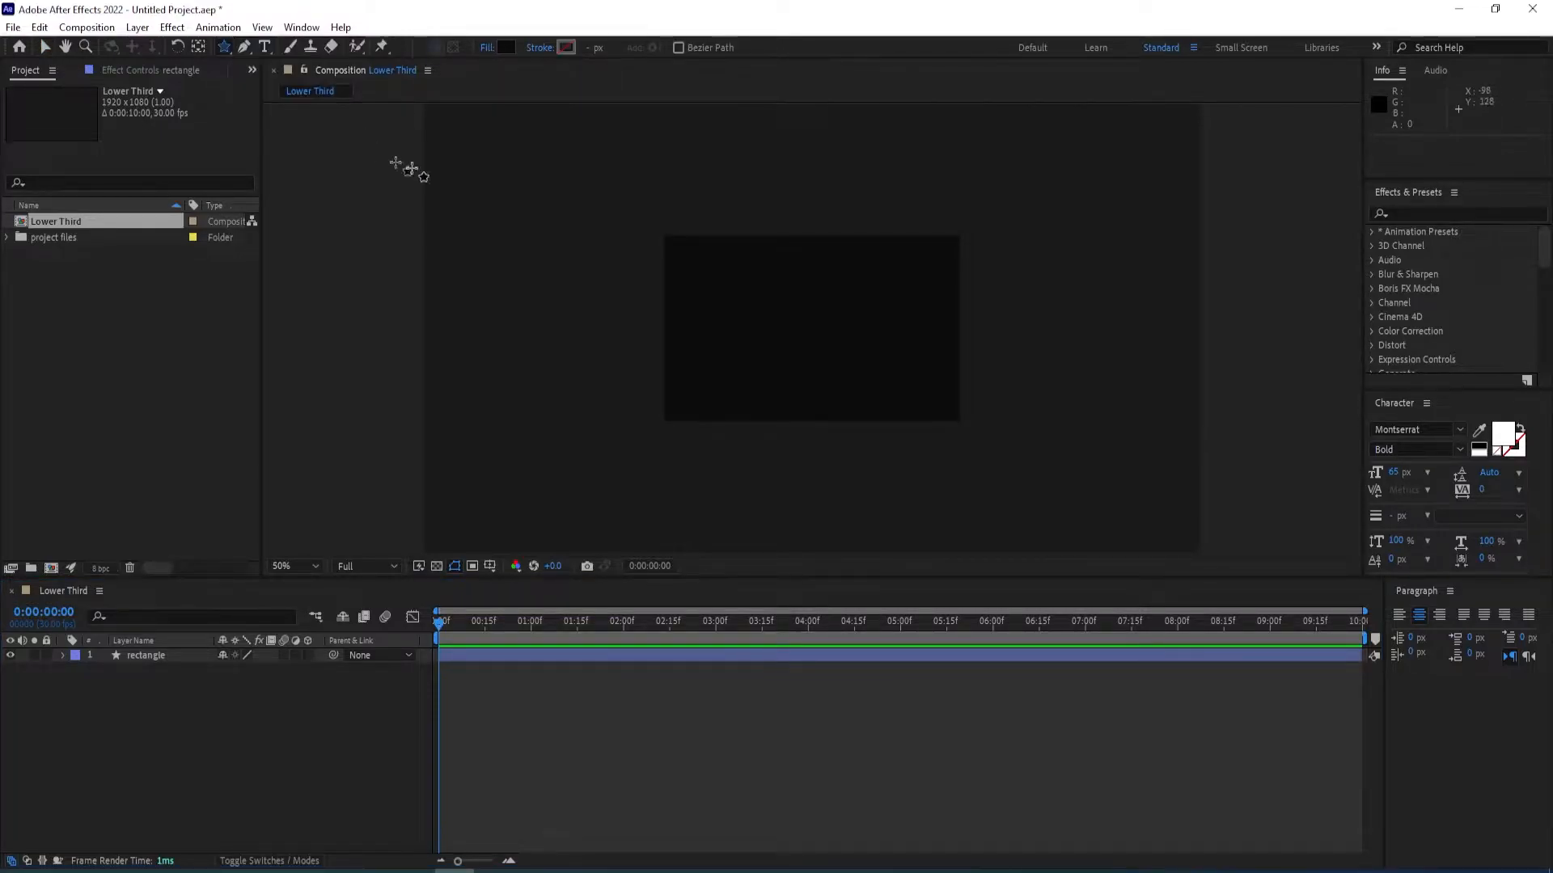
left_click(806, 363)
mouse_move(806, 363)
left_mouse_down()
mouse_move(856, 451)
mouse_move(836, 456)
left_mouse_up()
key("space")
key("space")
left_click_drag(531, 623, 476, 632)
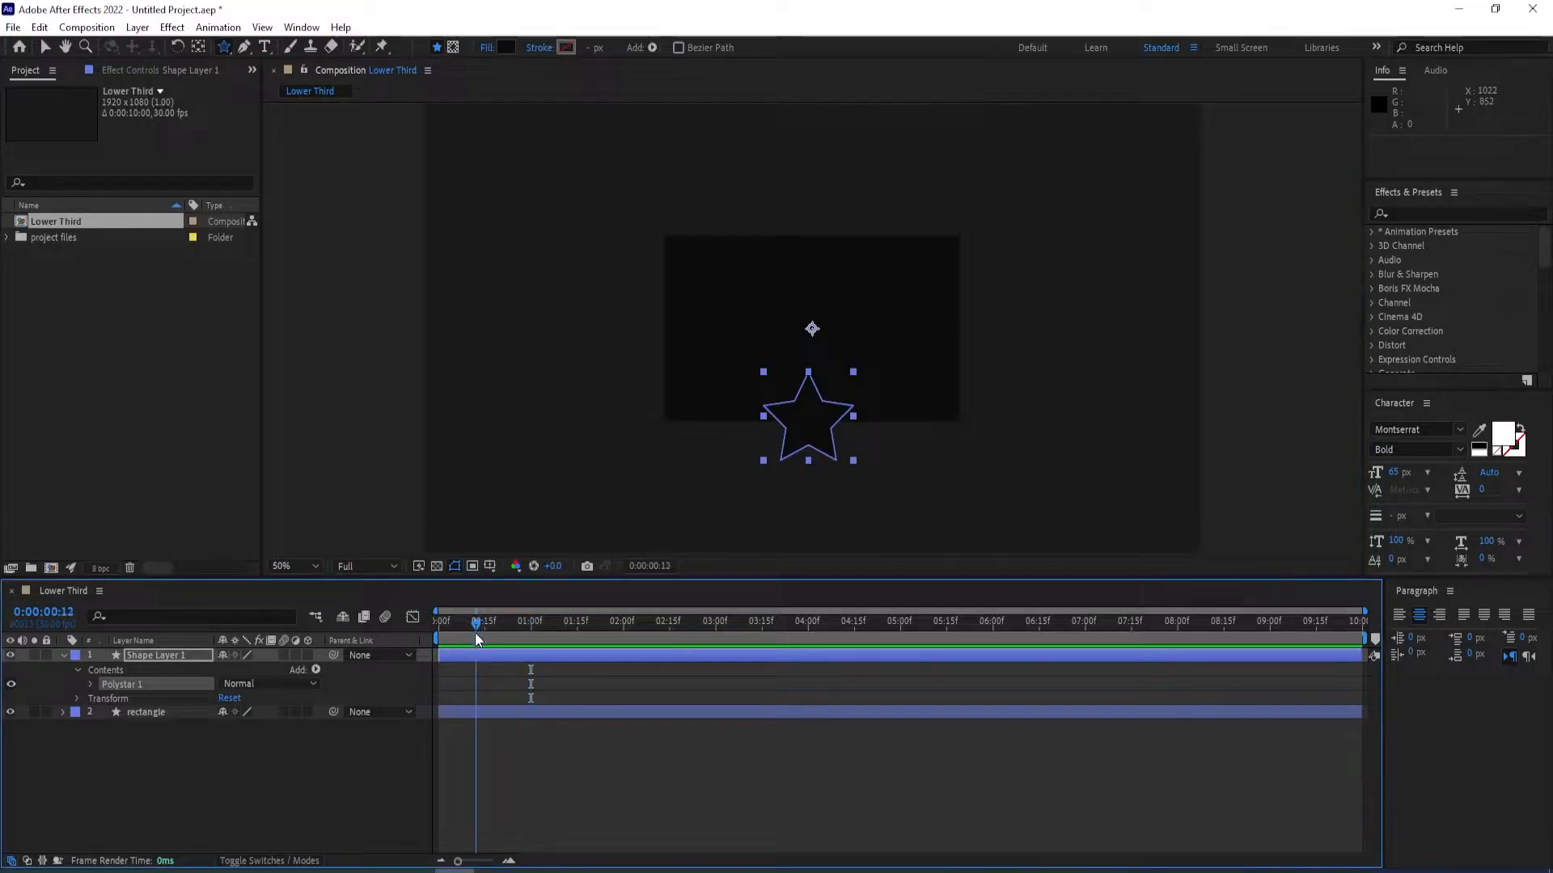
Set the star path's number of points to 3 to turn the star into a triangle.
left_click(90, 685)
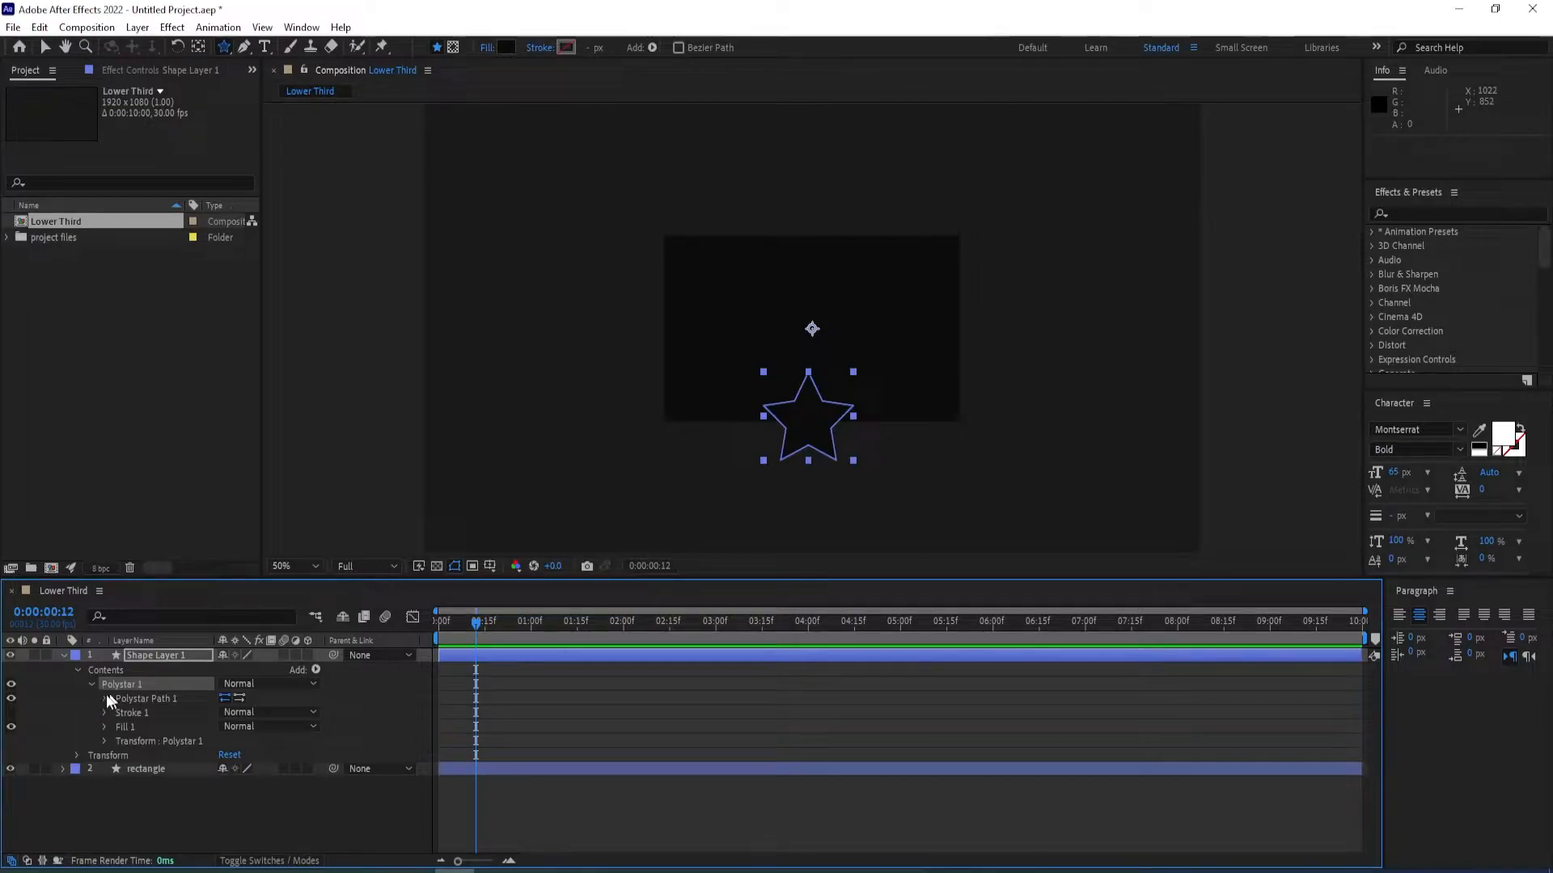
left_click(106, 697)
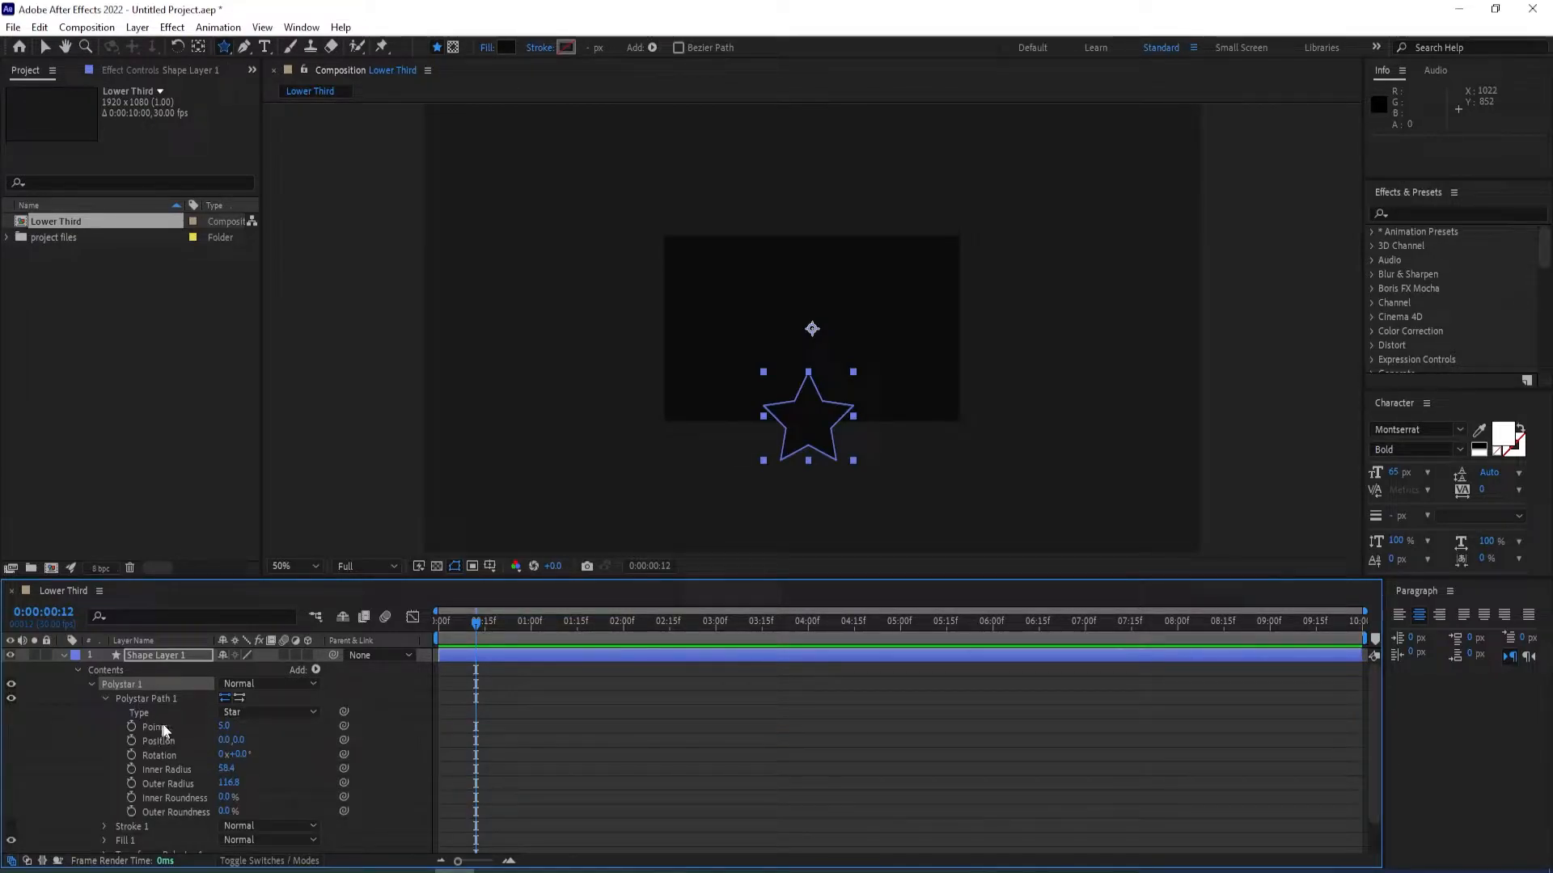
left_click(225, 727)
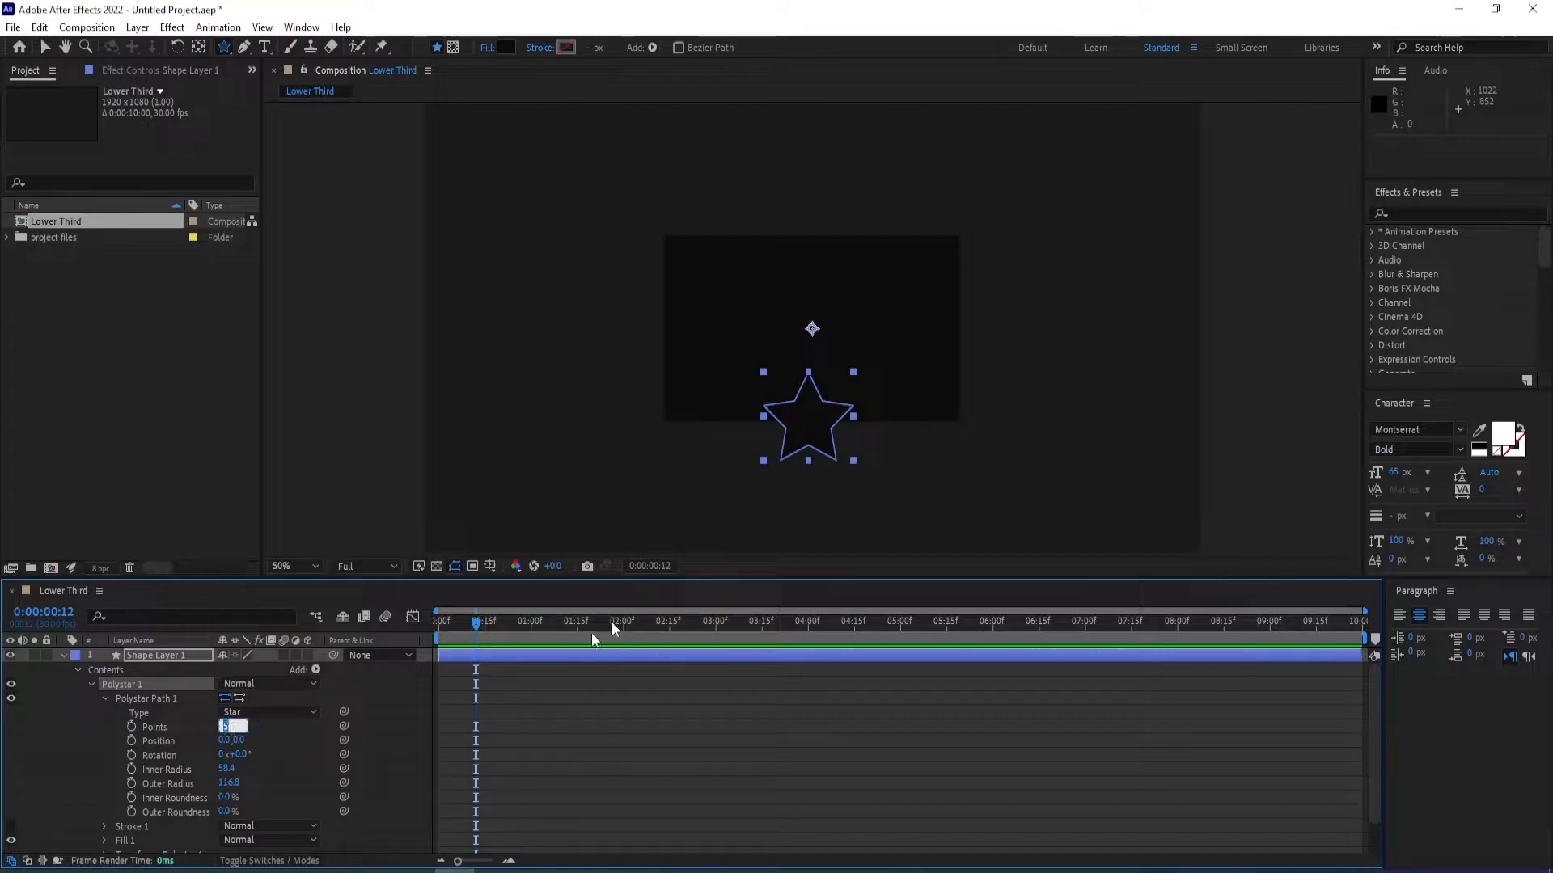
type("3")
key("Return")
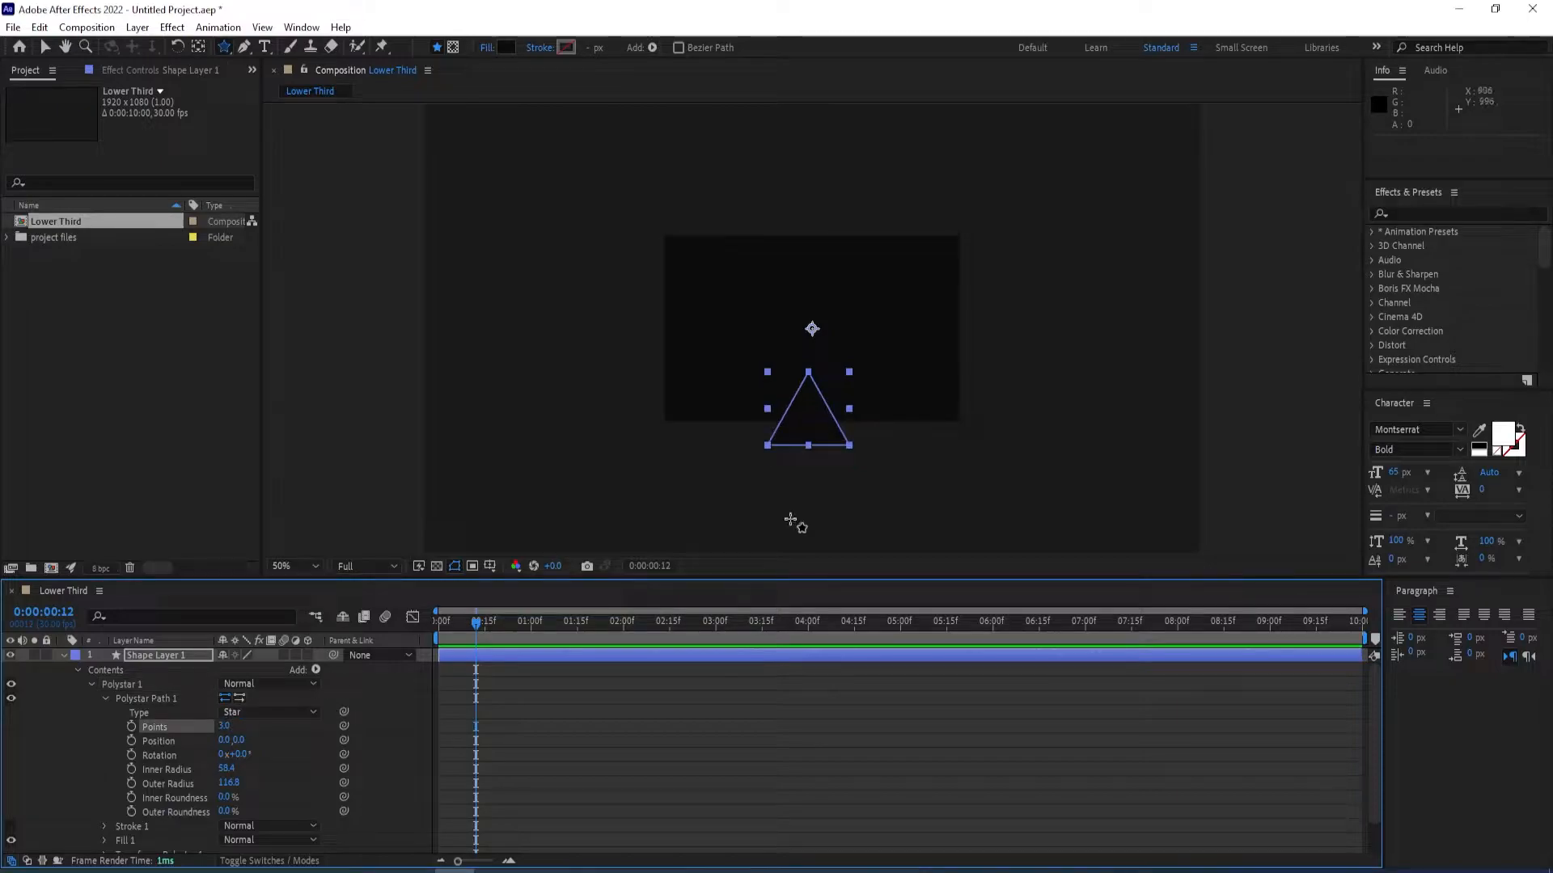
Solo the triangle layer, compare its path with 5 points and with 3 points, and turn solo off again.
left_click(33, 656)
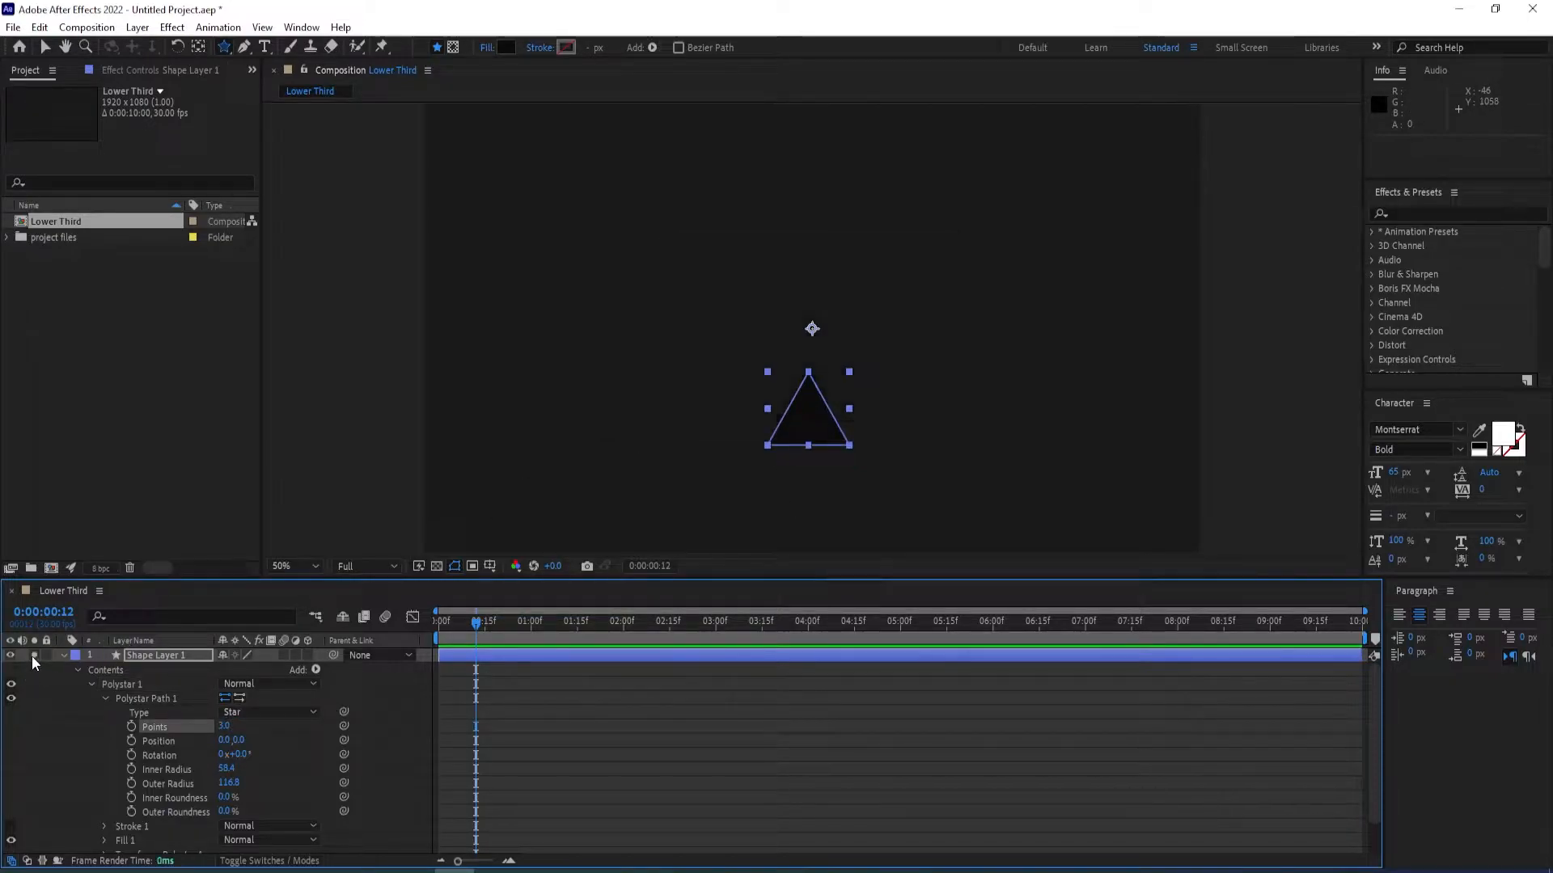
left_click(227, 726)
type("5")
key("Return")
left_click(224, 727)
type("3")
key("Return")
left_click(302, 740)
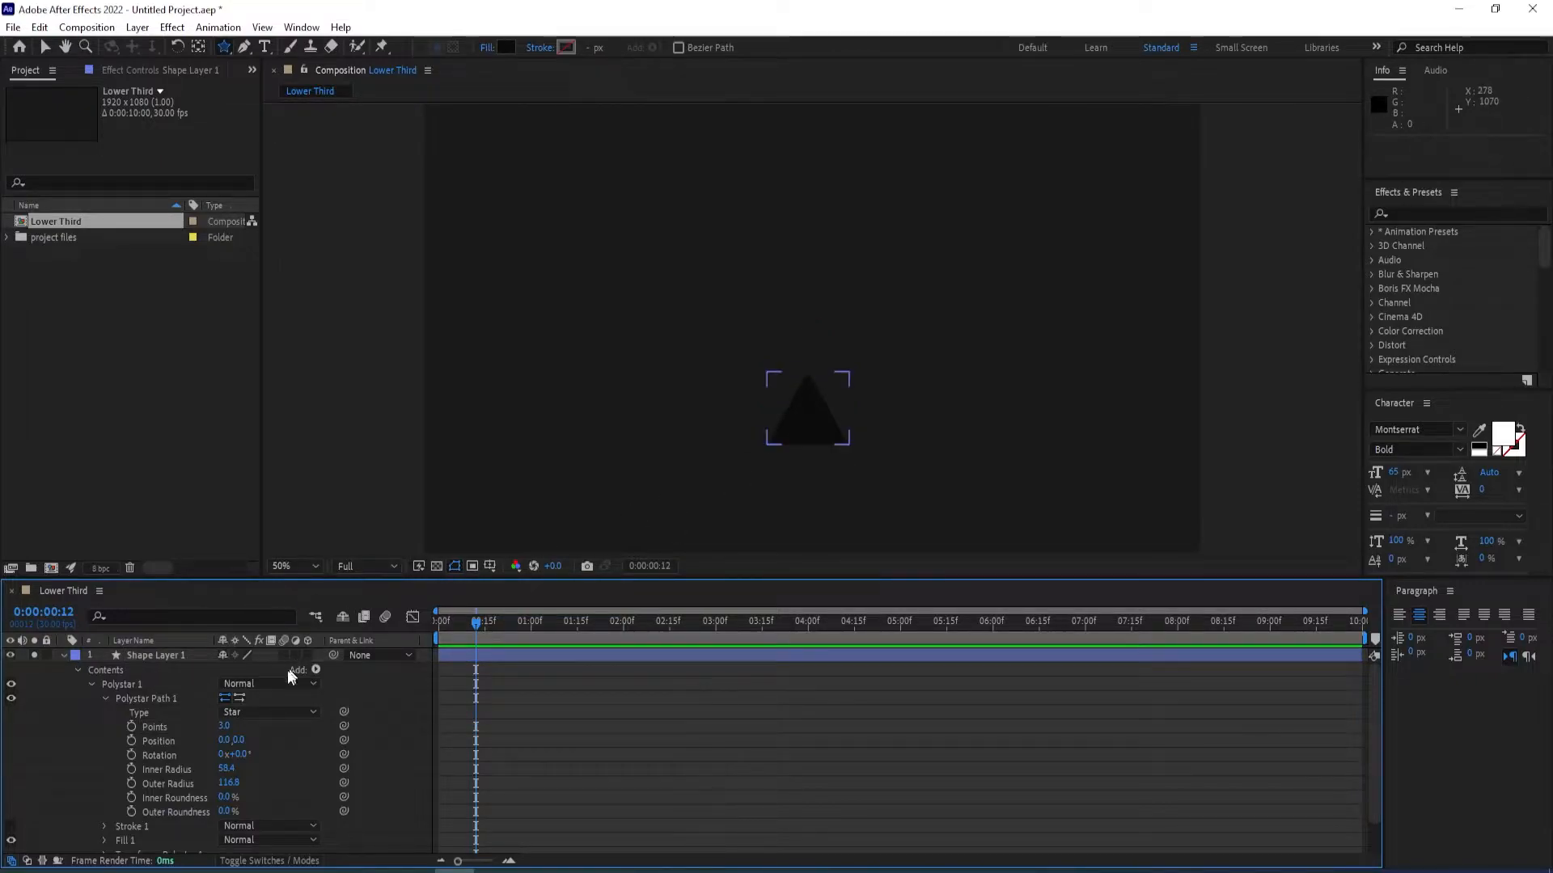
left_click(33, 654)
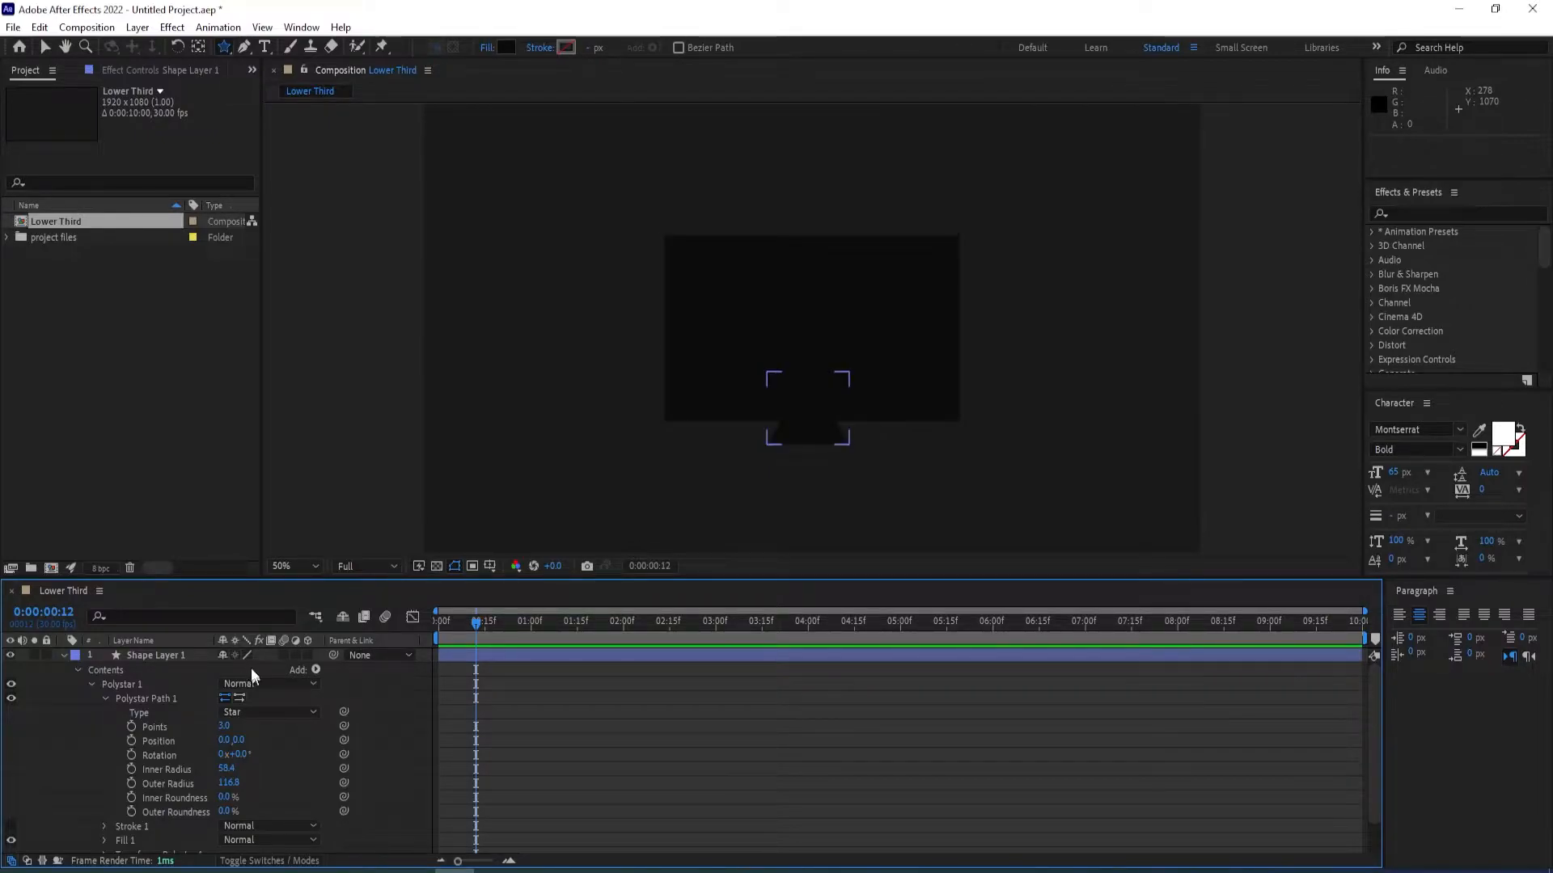
Centre the triangle layer's anchor point within the shape and set the layer's rotation to 180°.
left_click(162, 654)
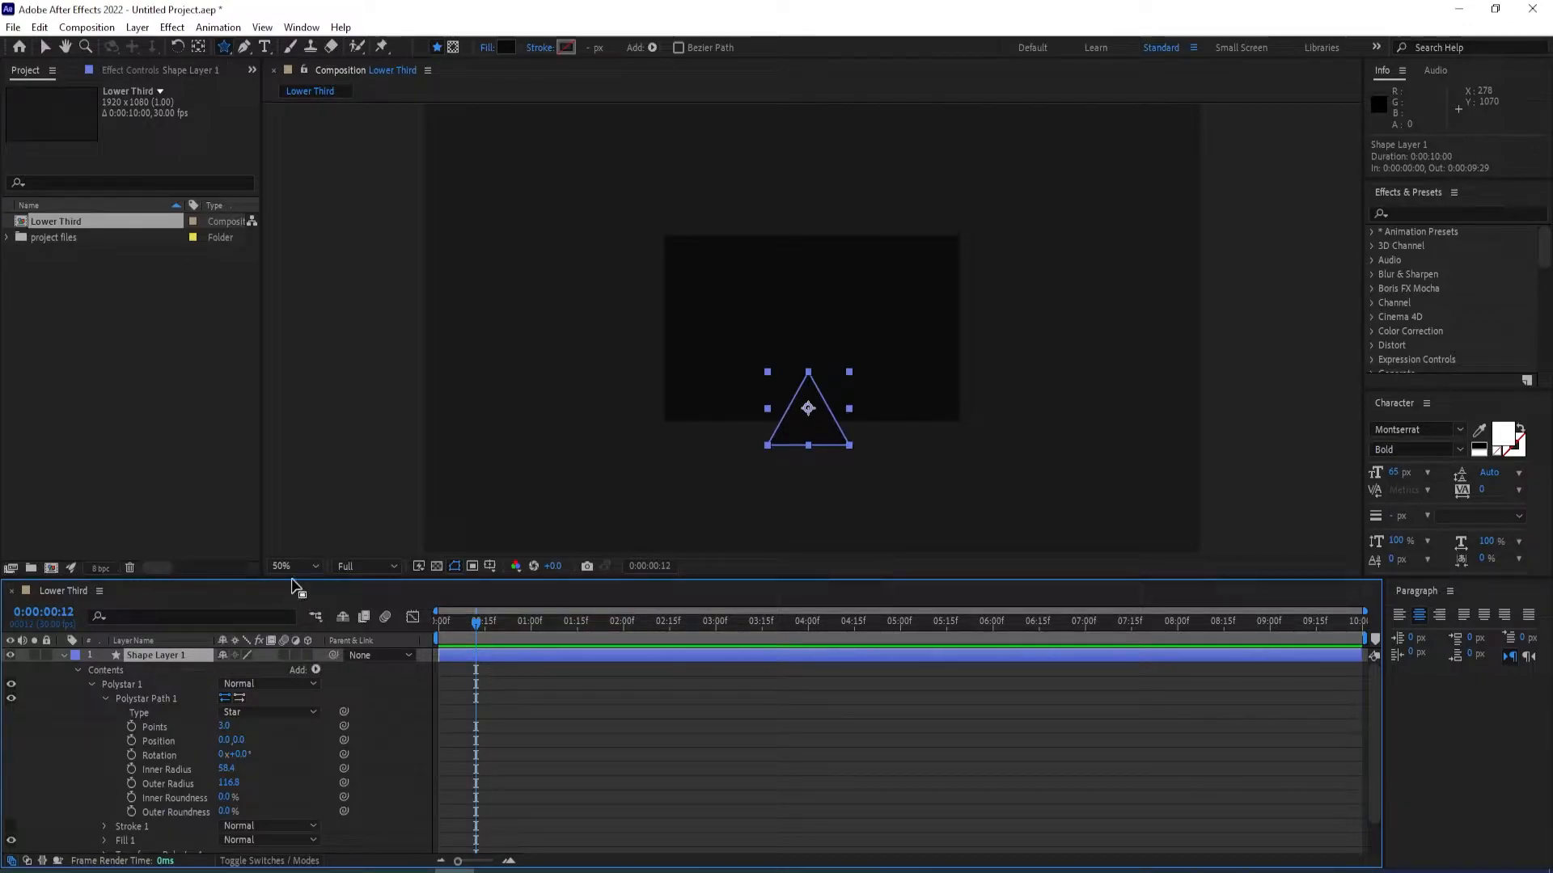
left_click(171, 657)
key("r")
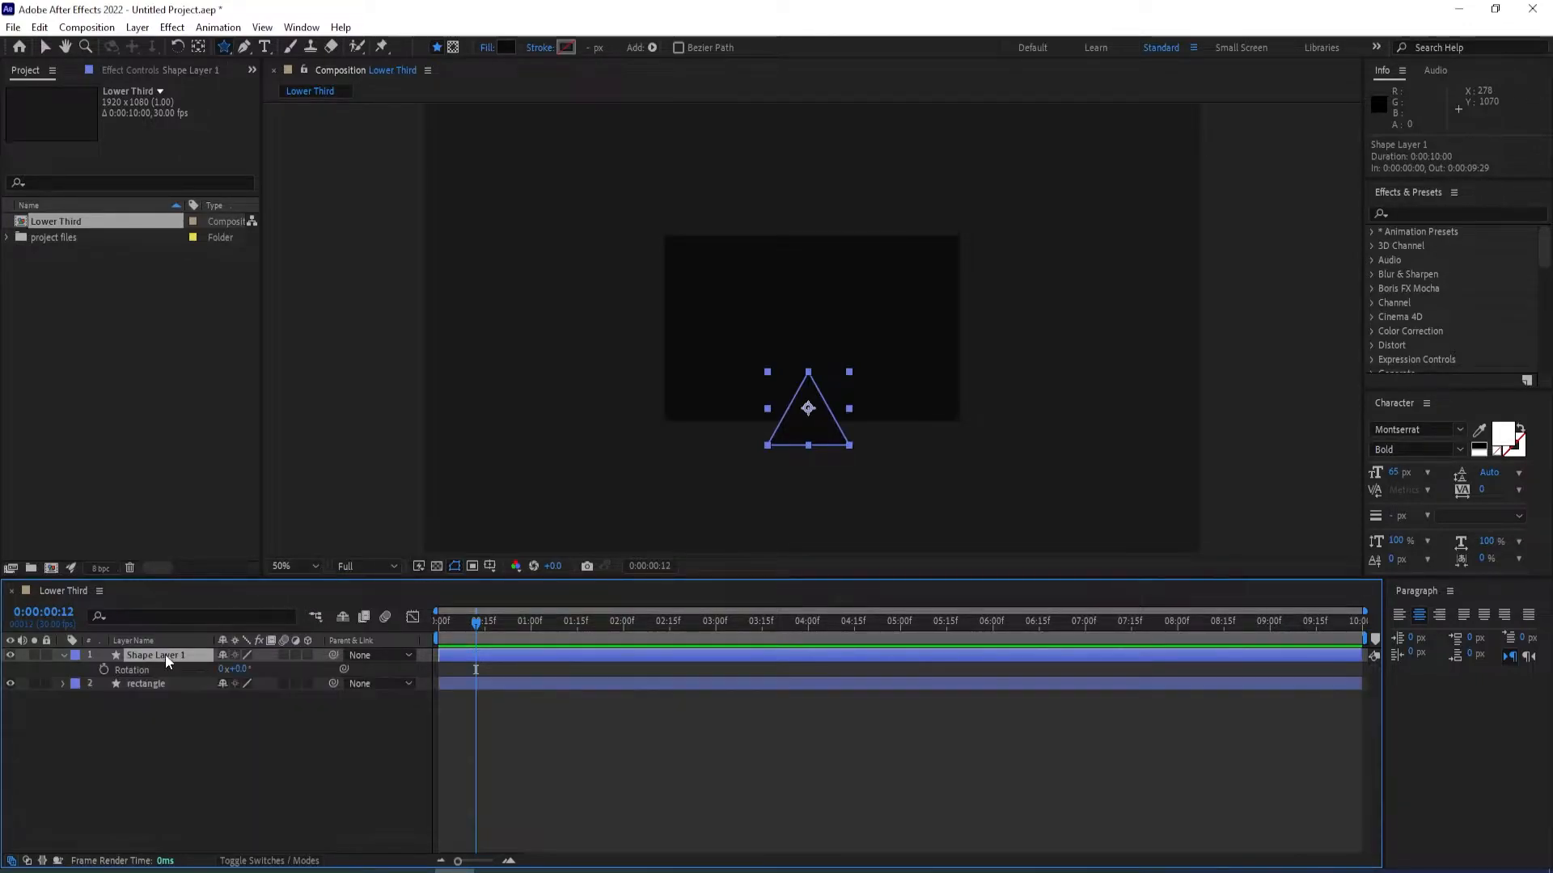
left_click_drag(238, 669, 383, 703)
key("ctrl+z")
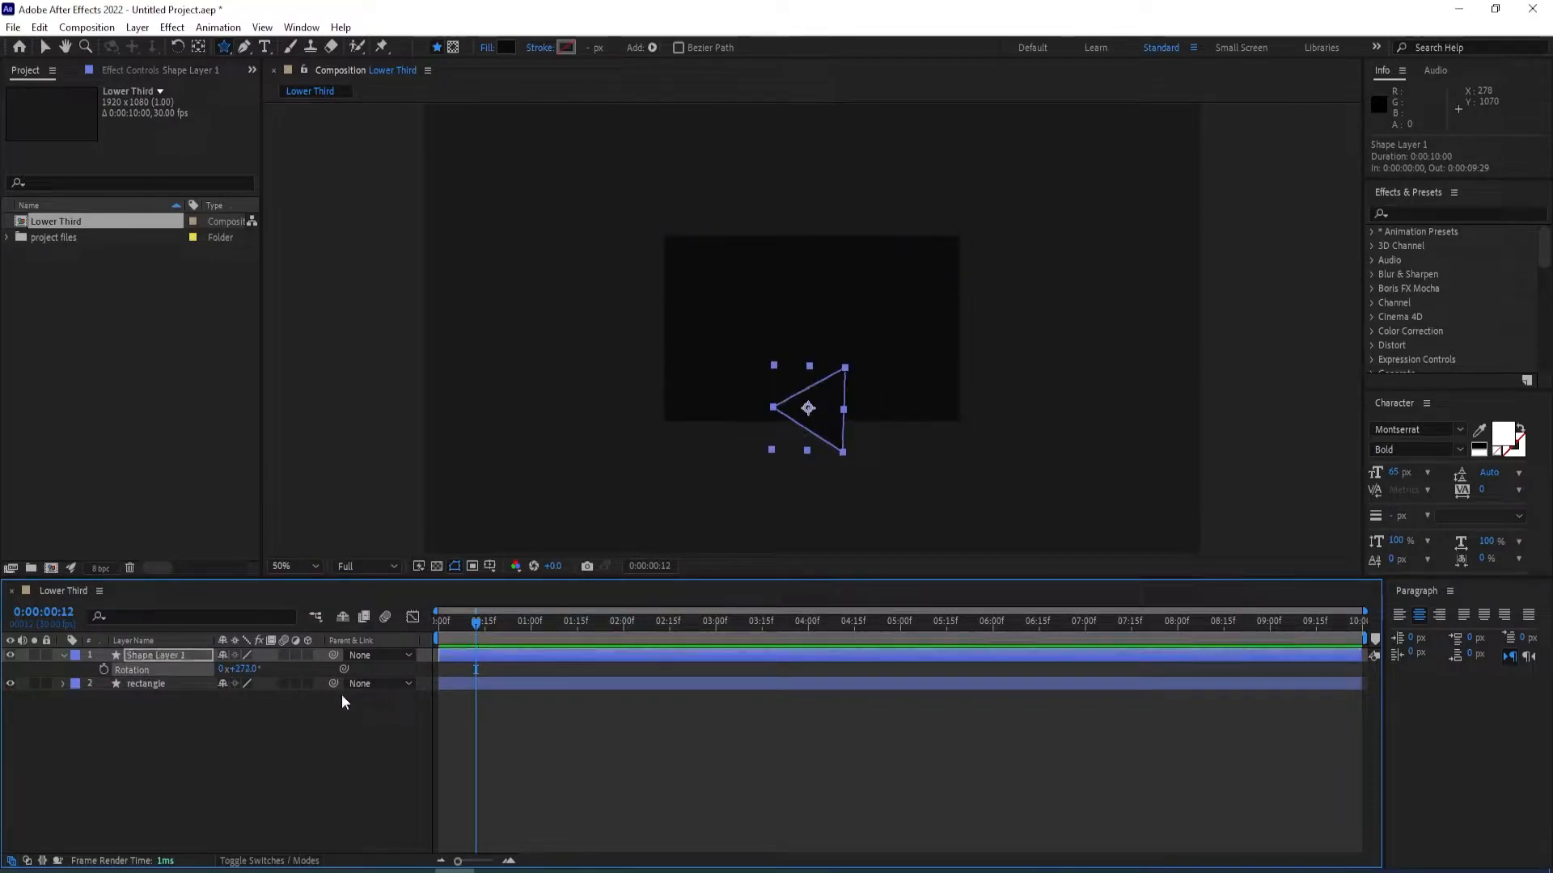
left_click_drag(236, 668, 258, 674)
left_click(260, 673)
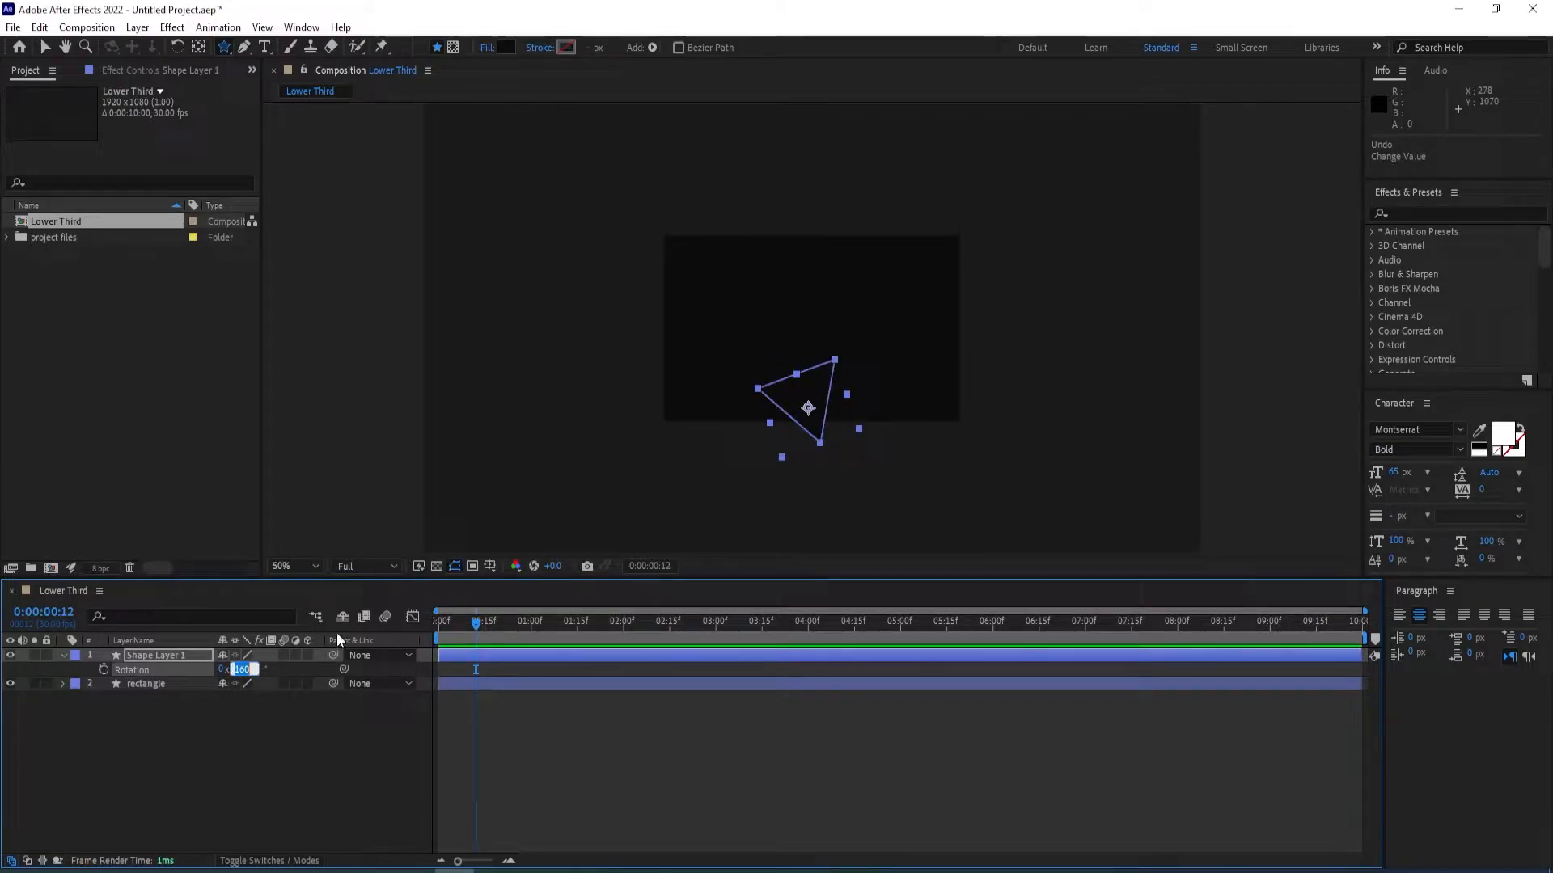
type("180")
key("Return")
left_click(371, 710)
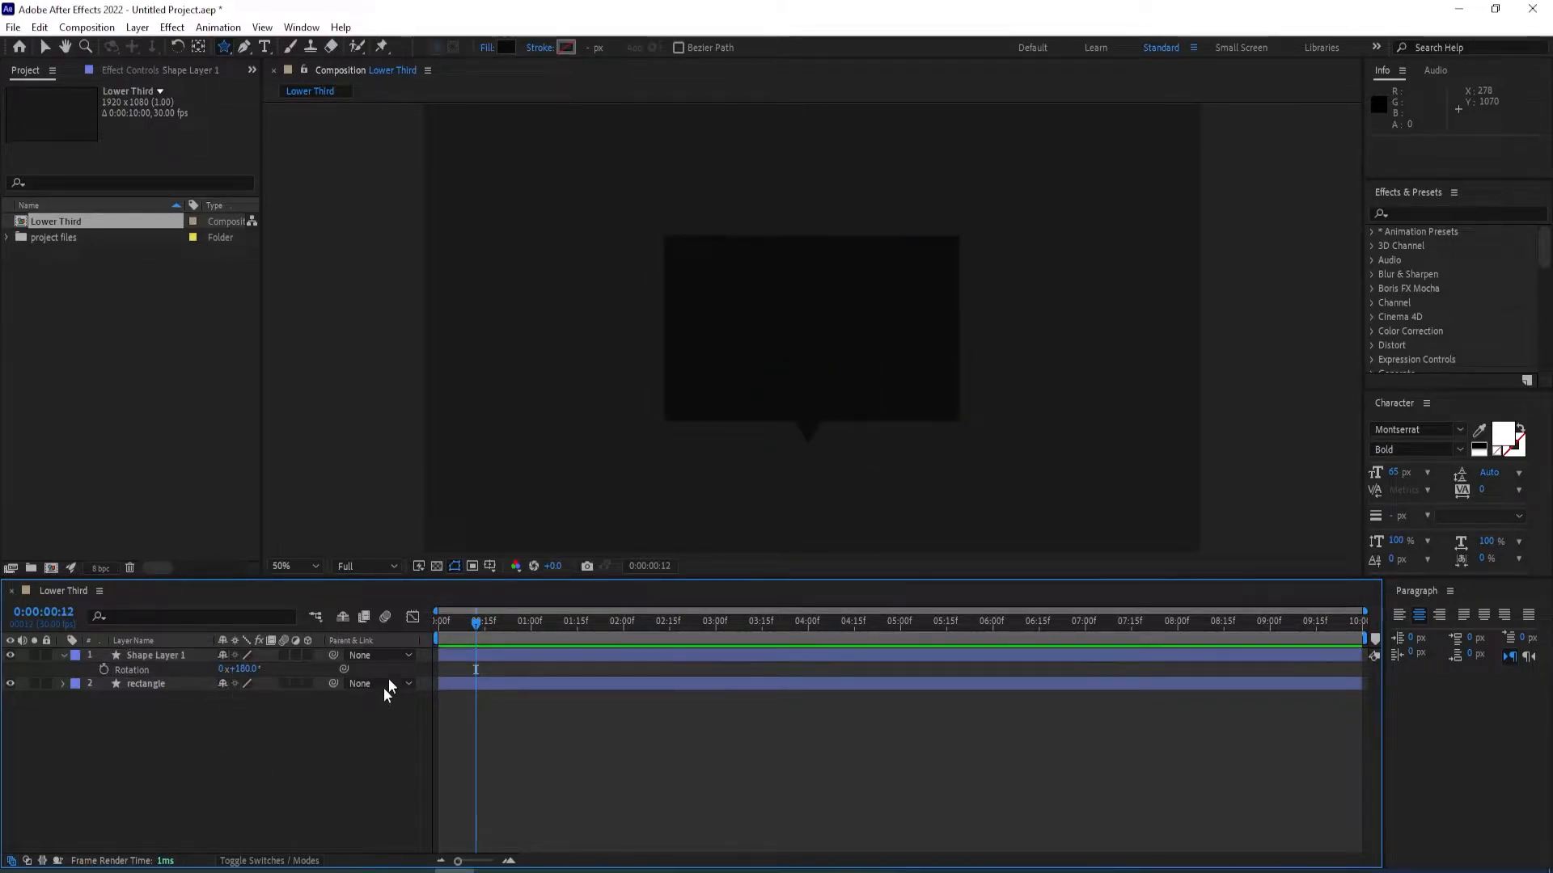
Centre the triangle in the composition and move it straight down onto the rectangle's lower edge, at about position 960, 764.
left_click(148, 660)
key("v")
left_click_drag(808, 390, 808, 401)
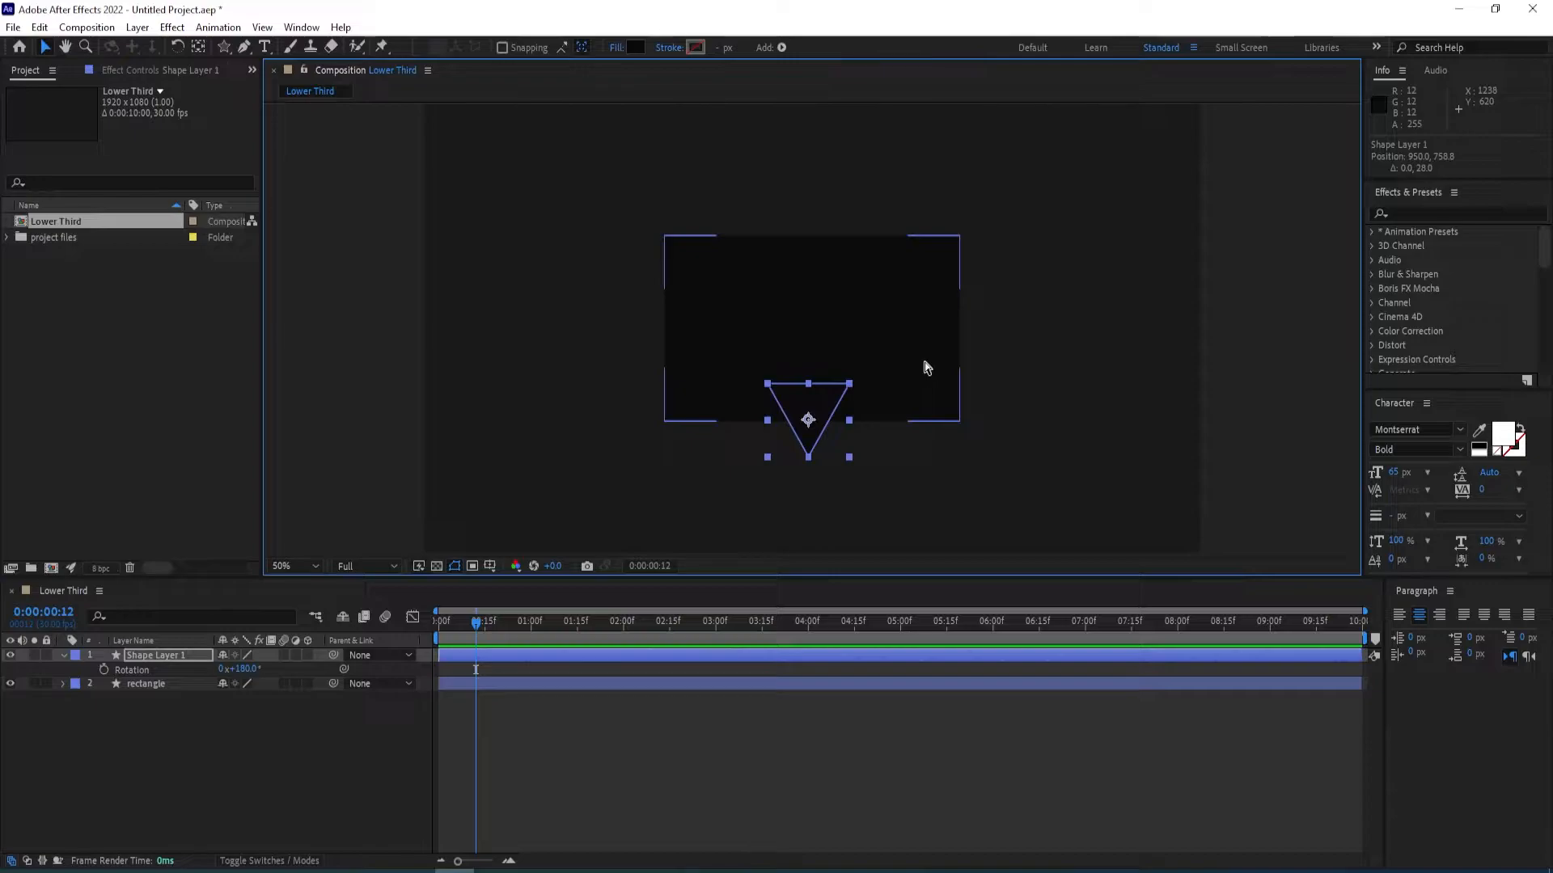
key("ctrl+z")
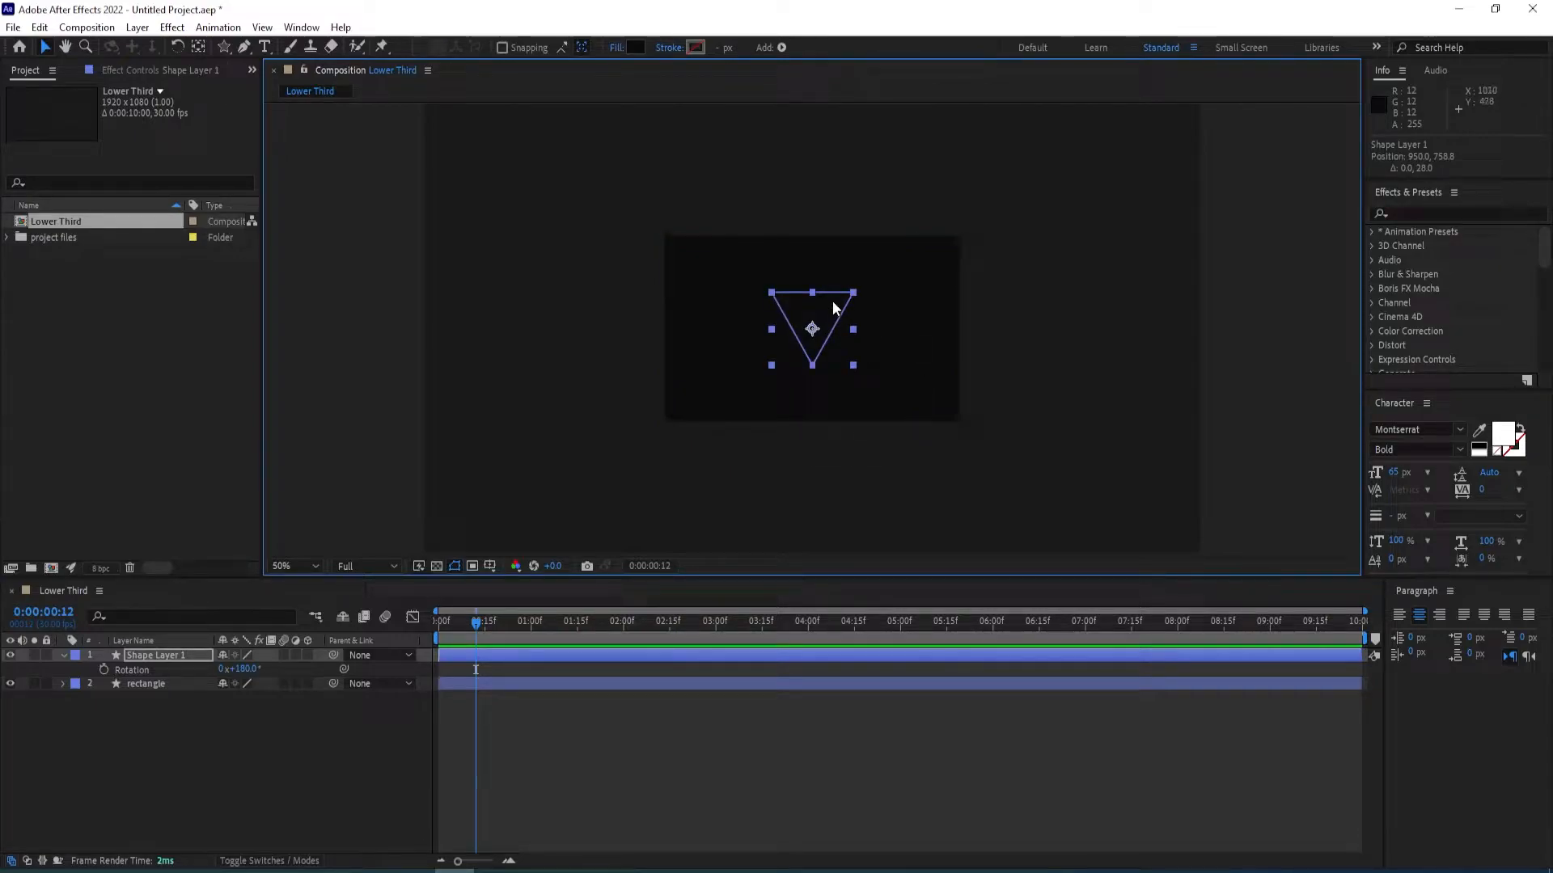
left_click_drag(828, 309, 821, 407)
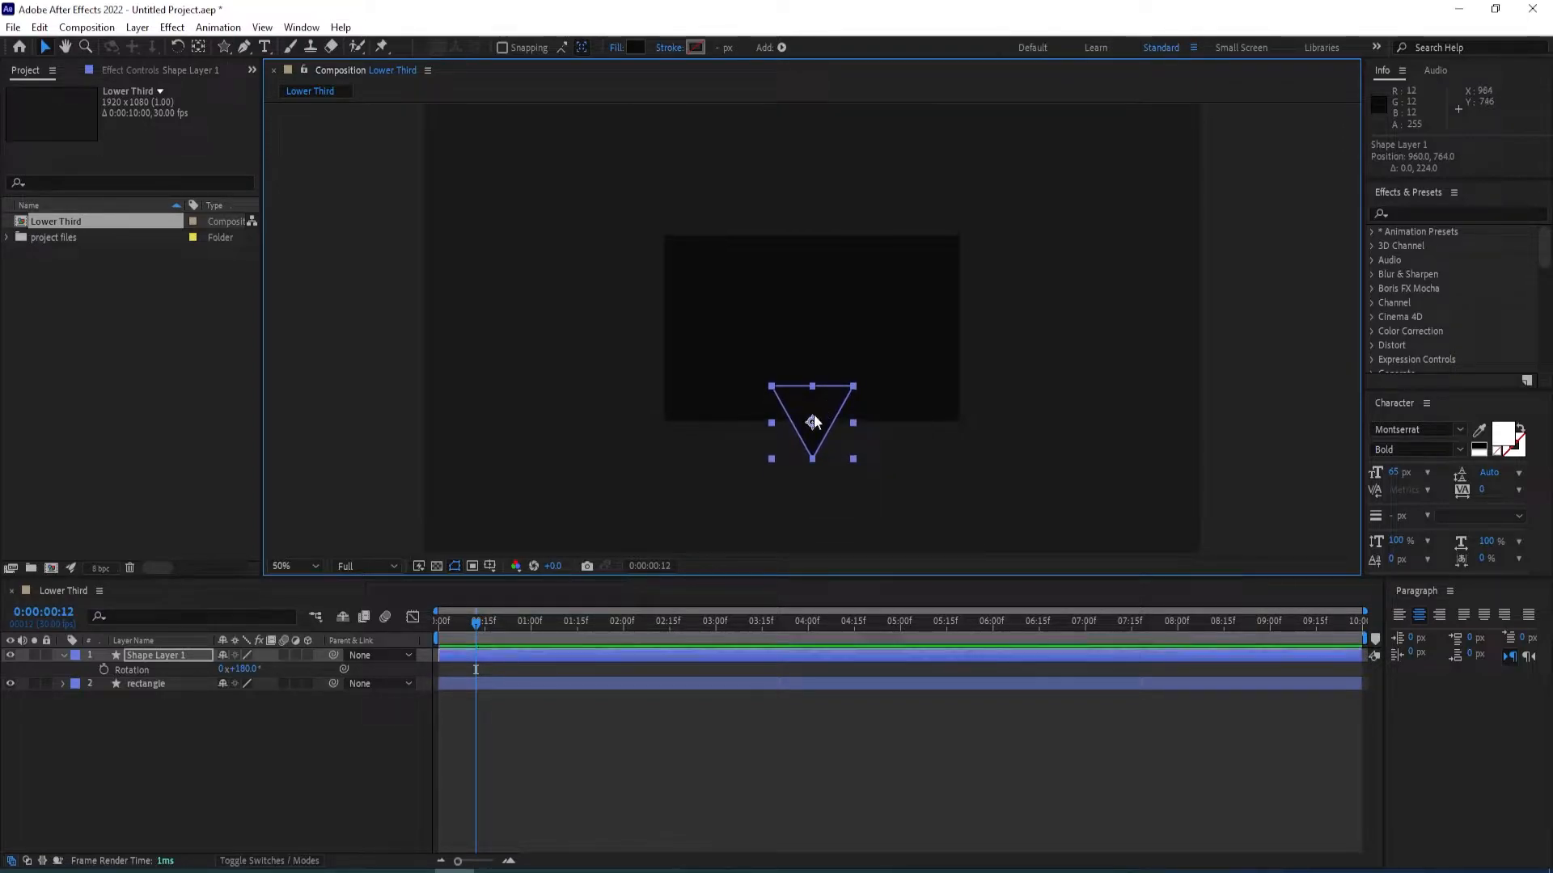
left_click(356, 758)
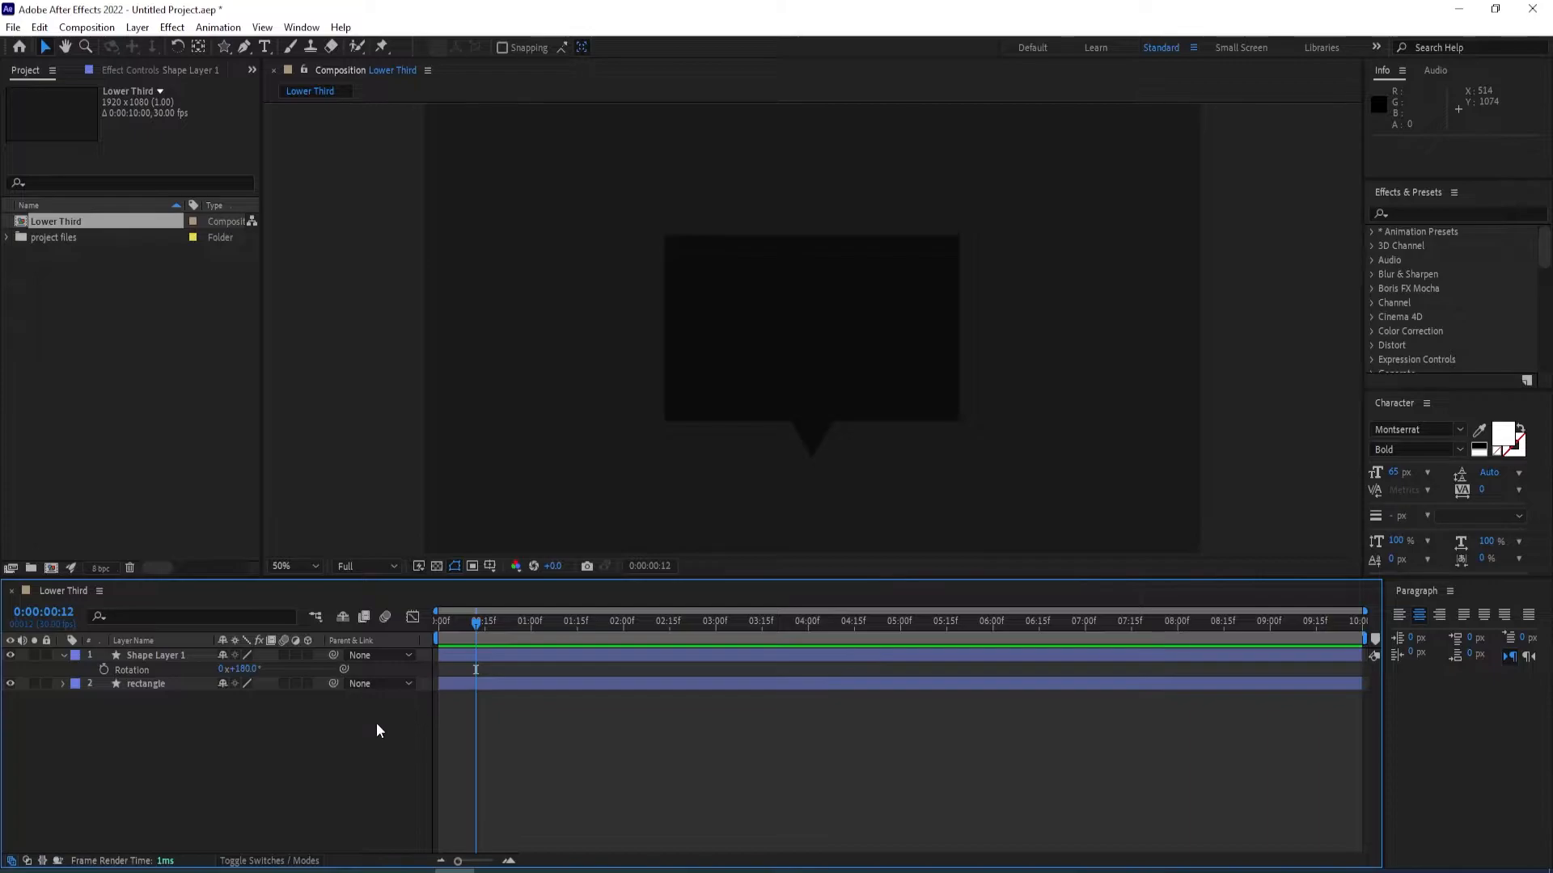
Set the rectangle path's roundness to 80 and collapse the properties of both layers.
left_click(143, 684)
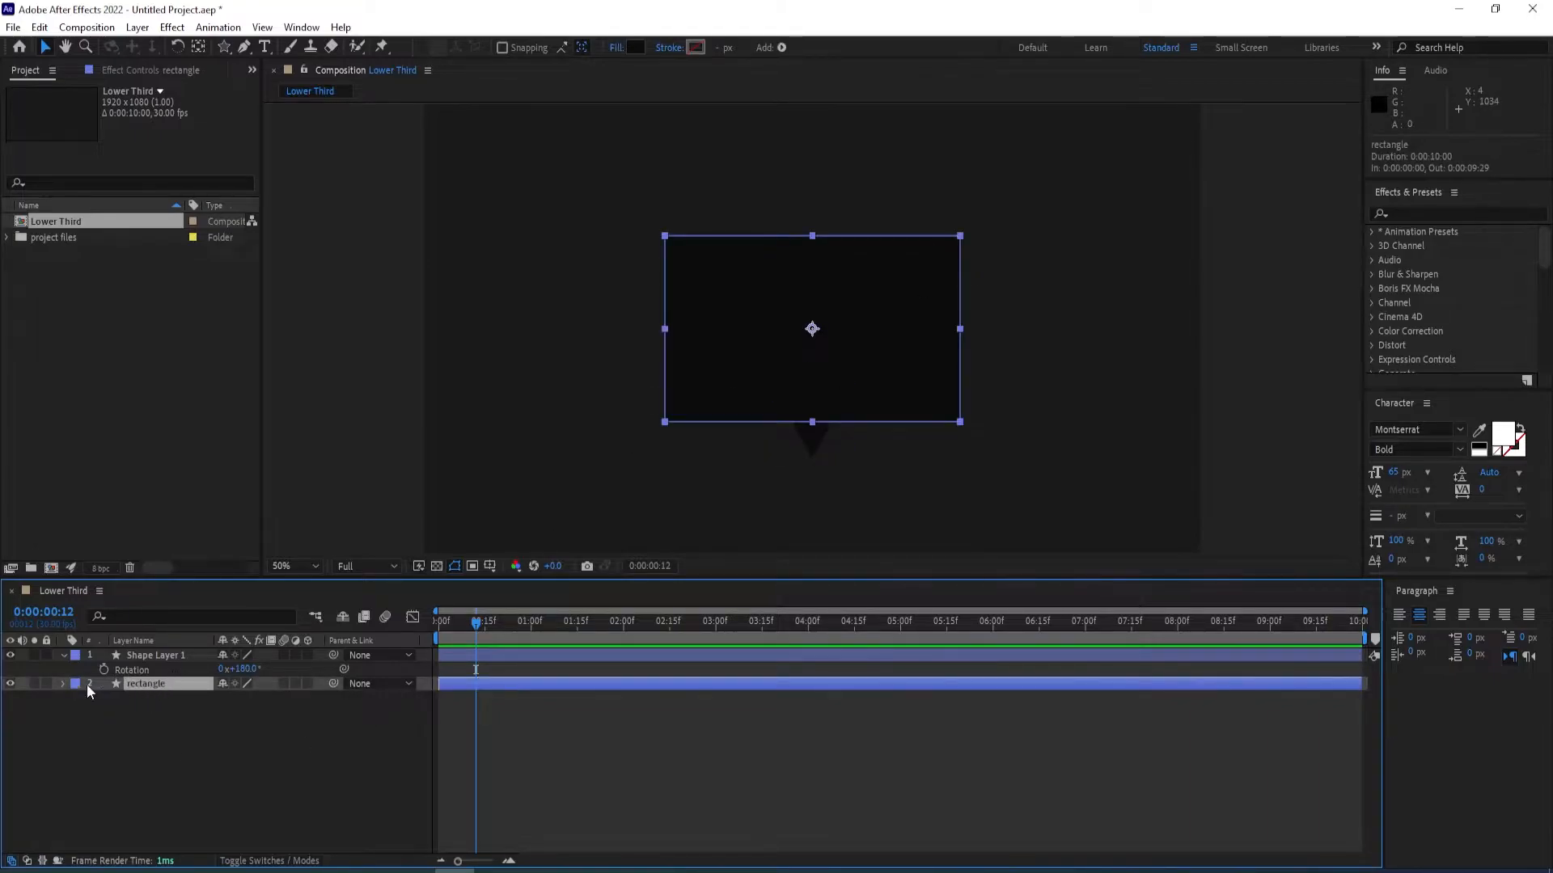
left_click(63, 685)
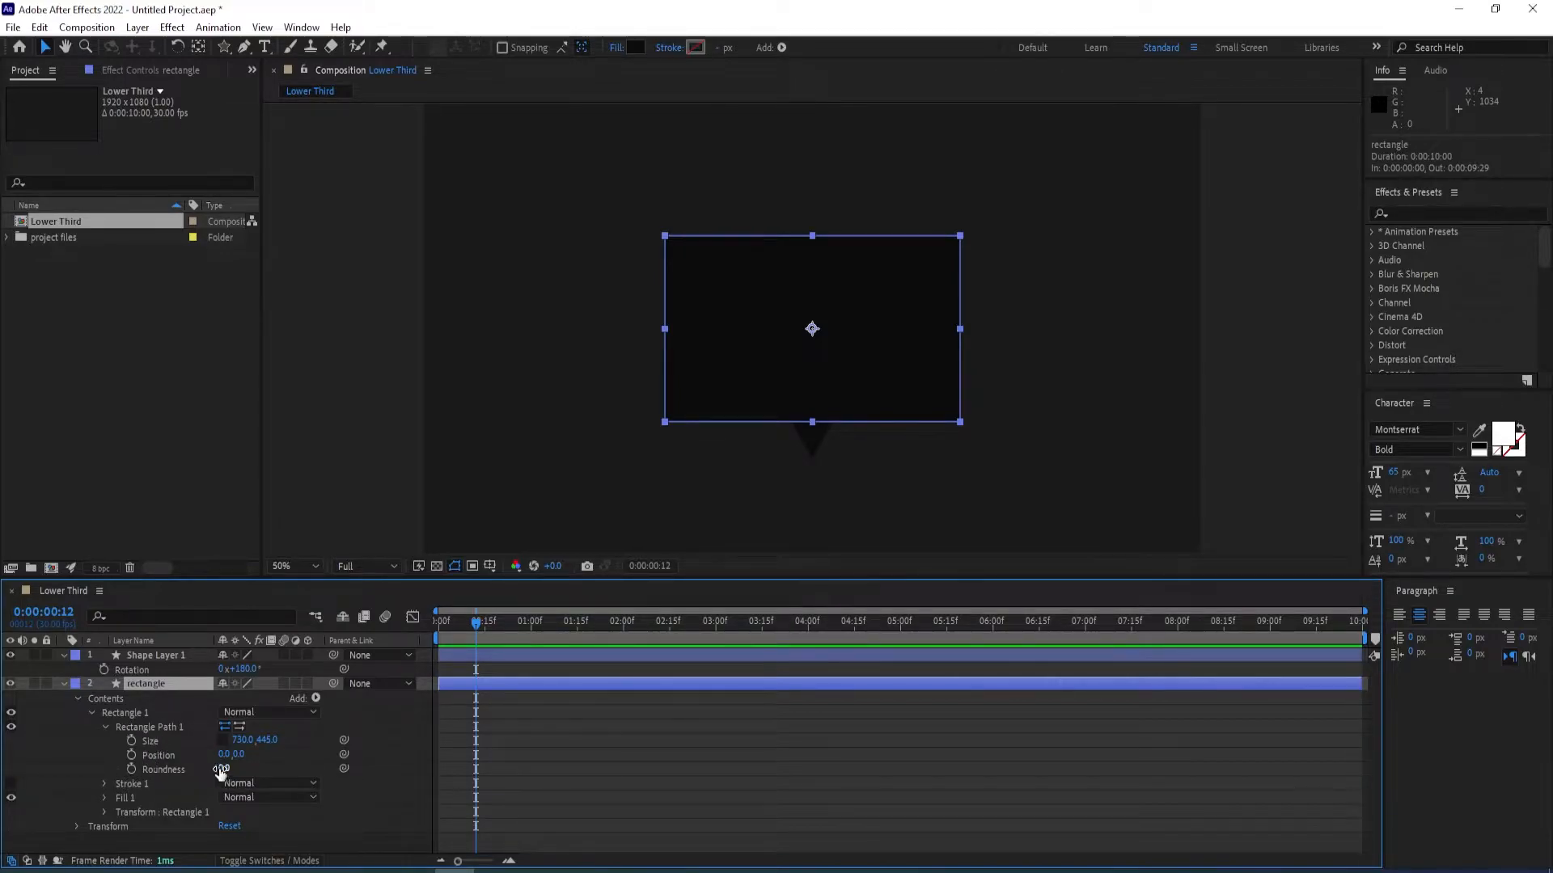
left_click(224, 769)
type("80")
key("Return")
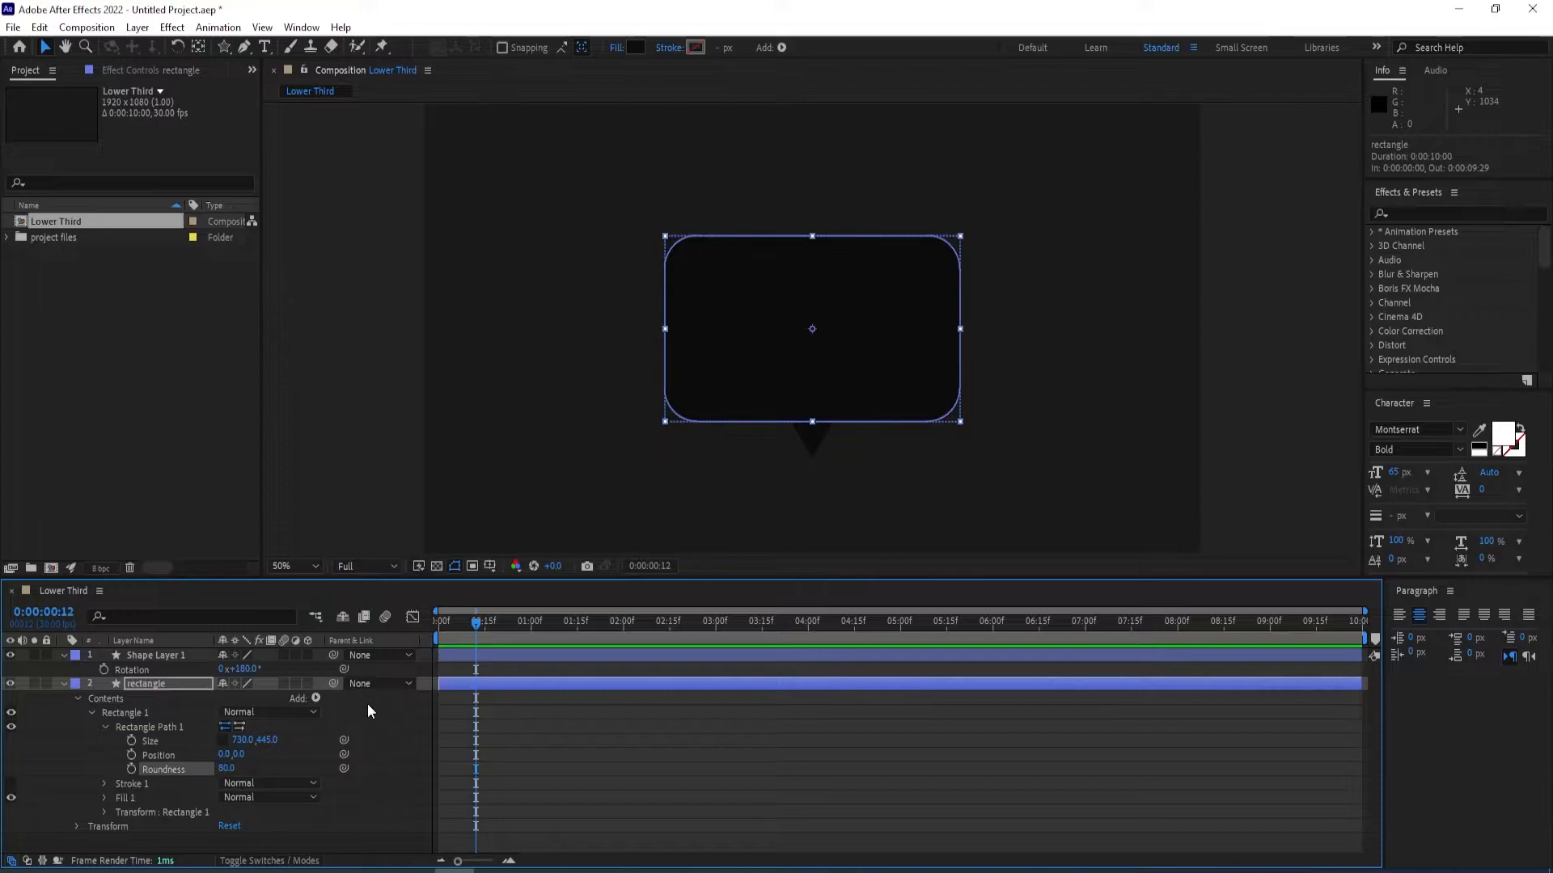
left_click(396, 797)
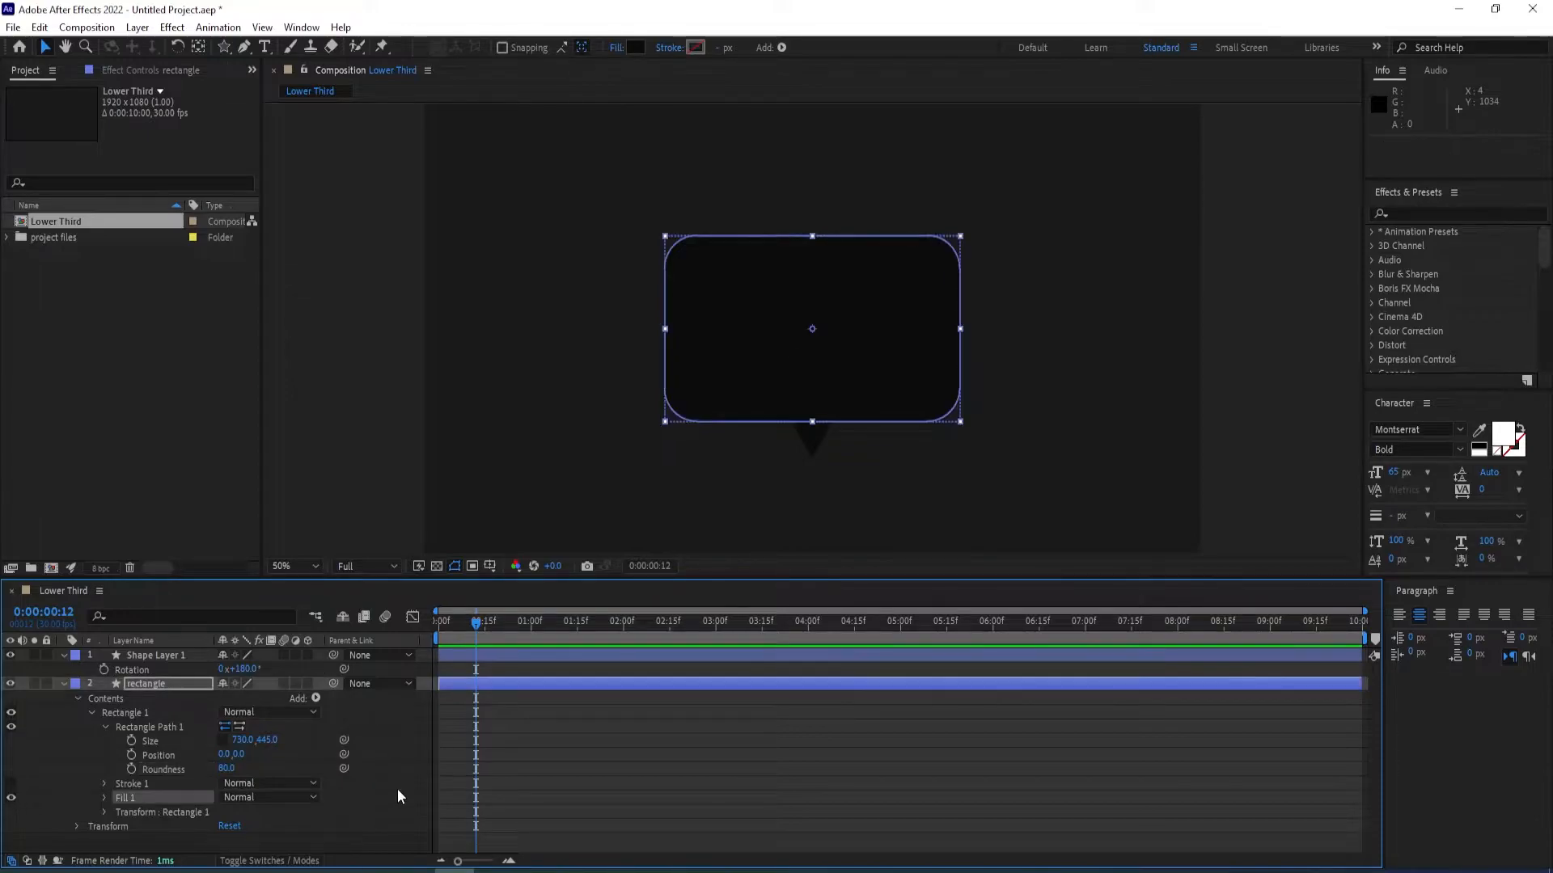
left_click(448, 736)
left_click(65, 683)
left_click(65, 655)
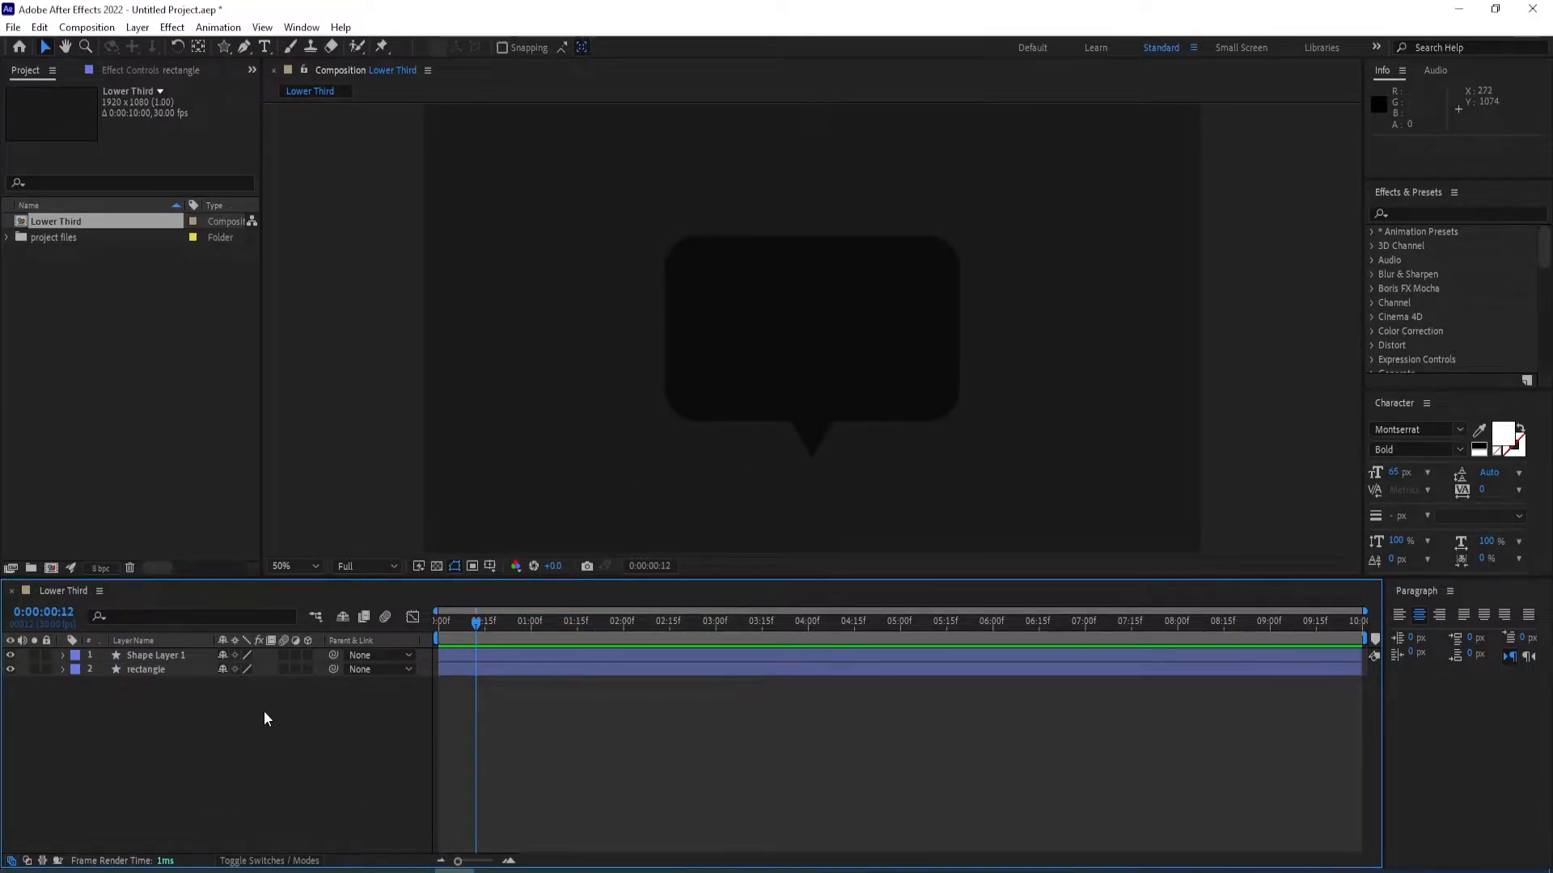
Rename the triangle's shape layer as triangle.
left_click(153, 656)
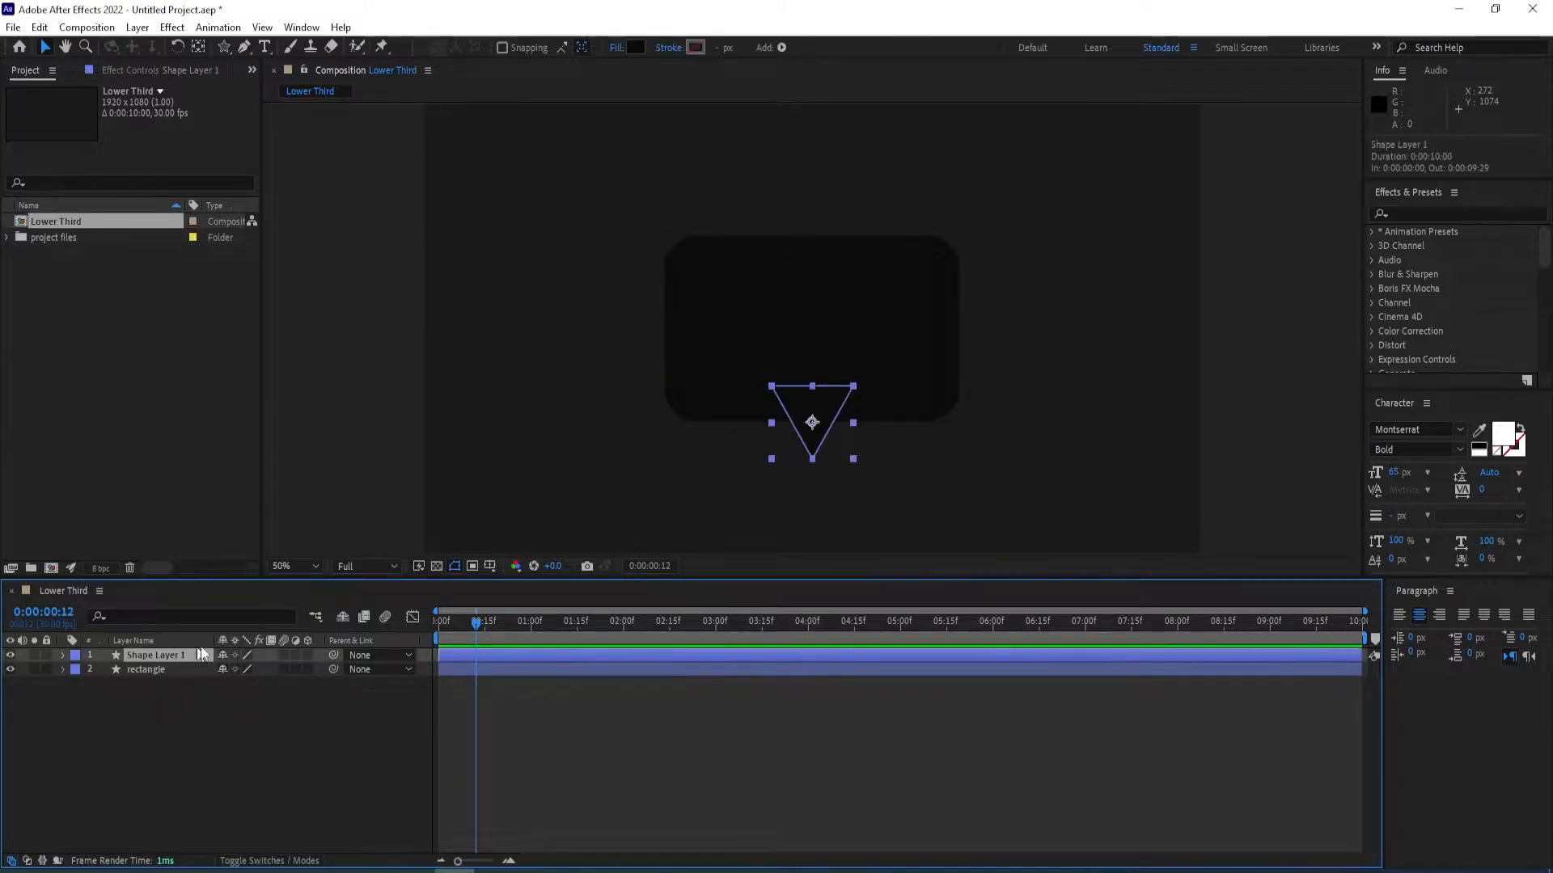
key("Return")
type("triang")
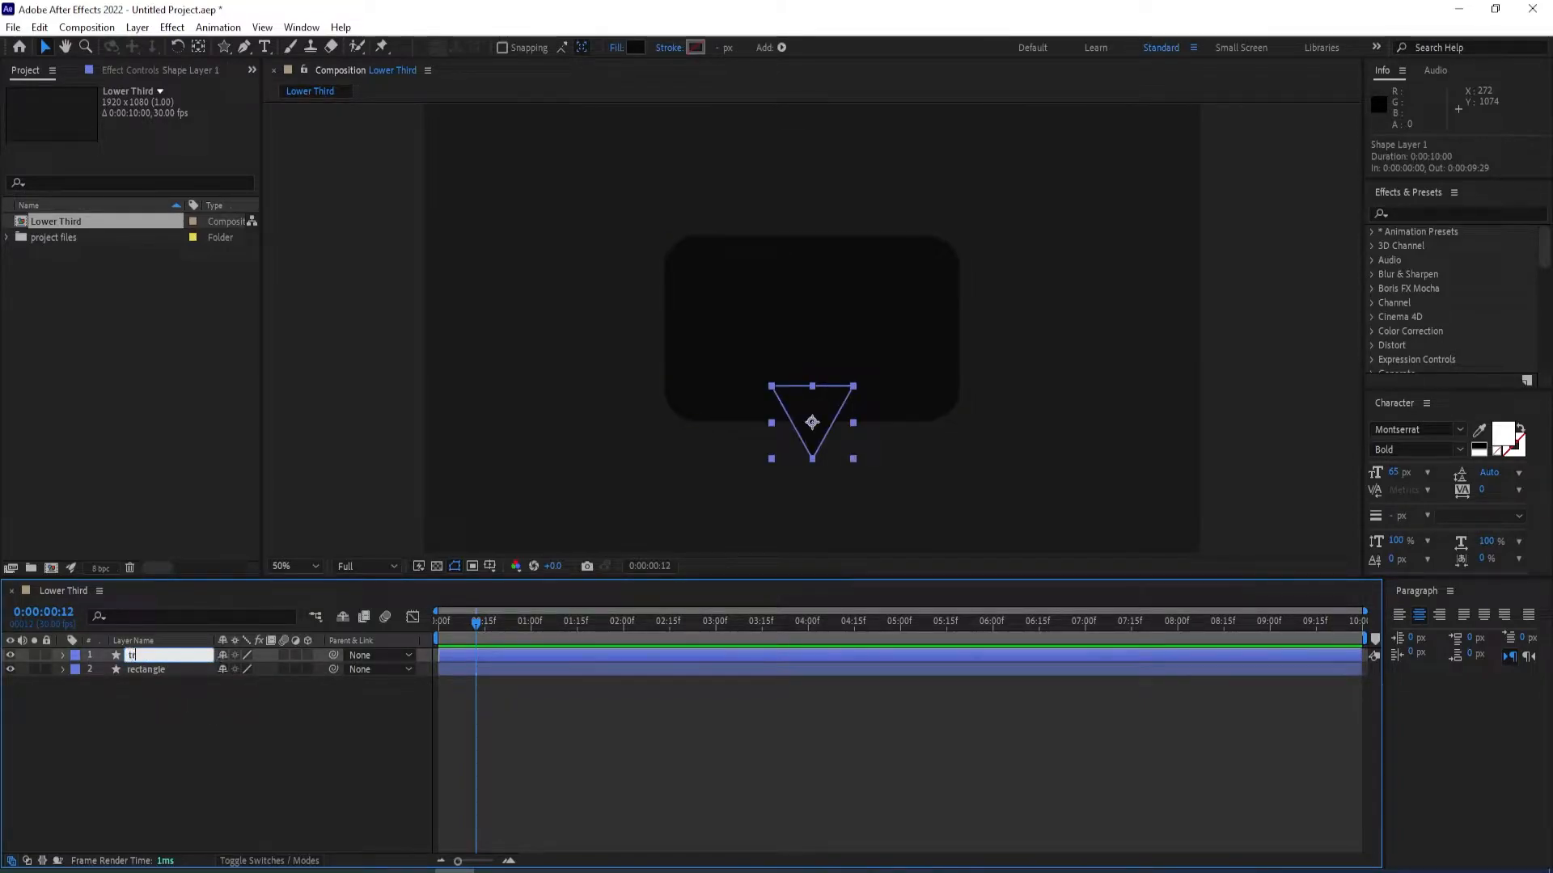
key("Return")
Pre-compose the triangle and rectangle layers together into a new composition named message box.
left_click_drag(179, 681, 131, 653)
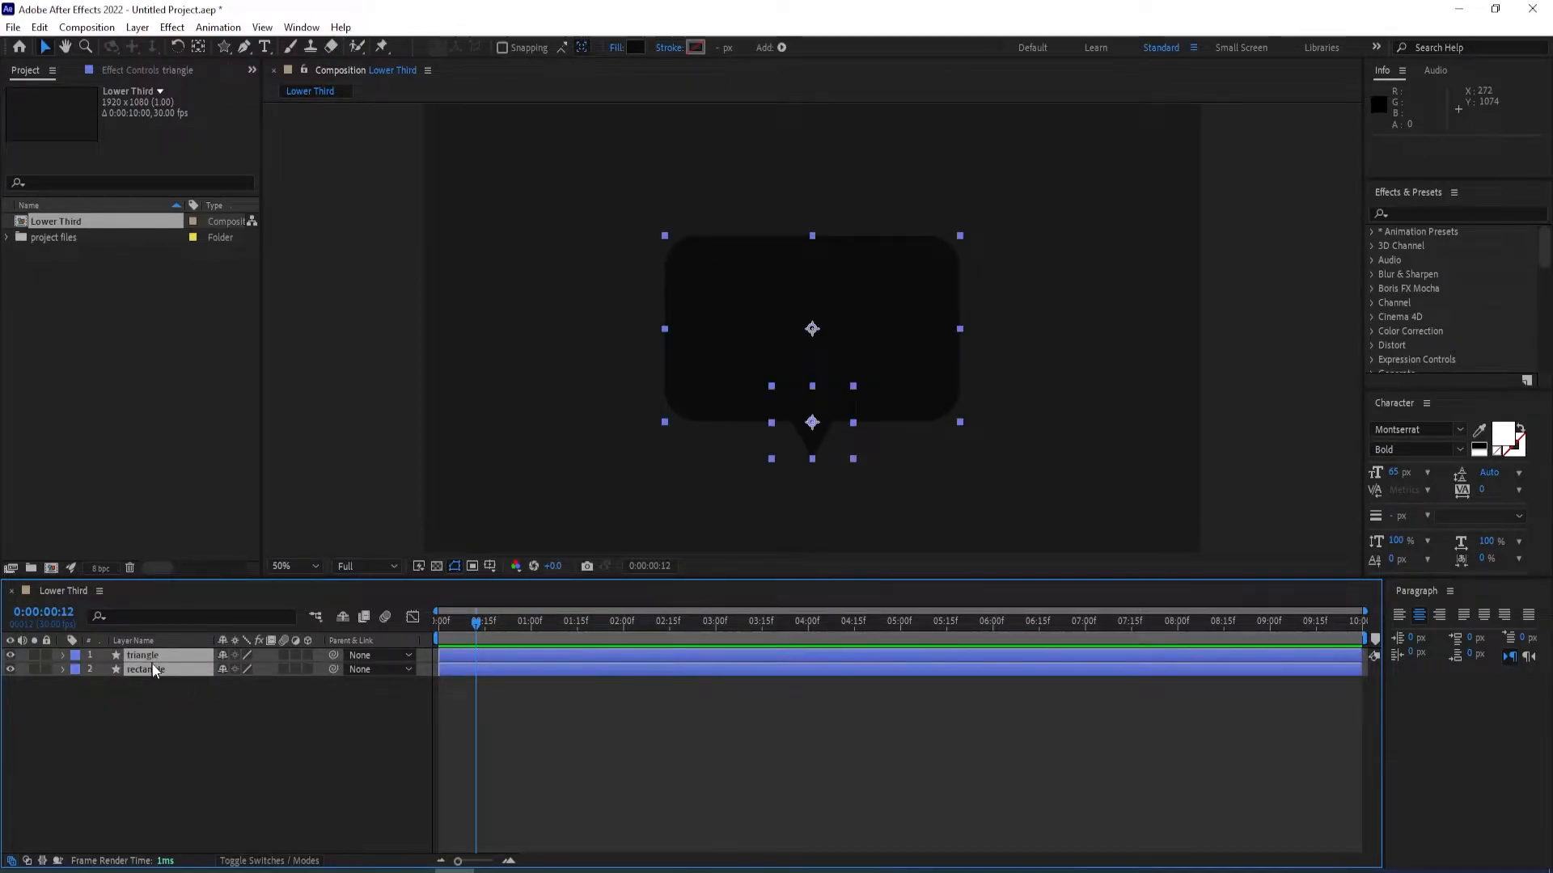
key("ctrl+shift+c")
type("message")
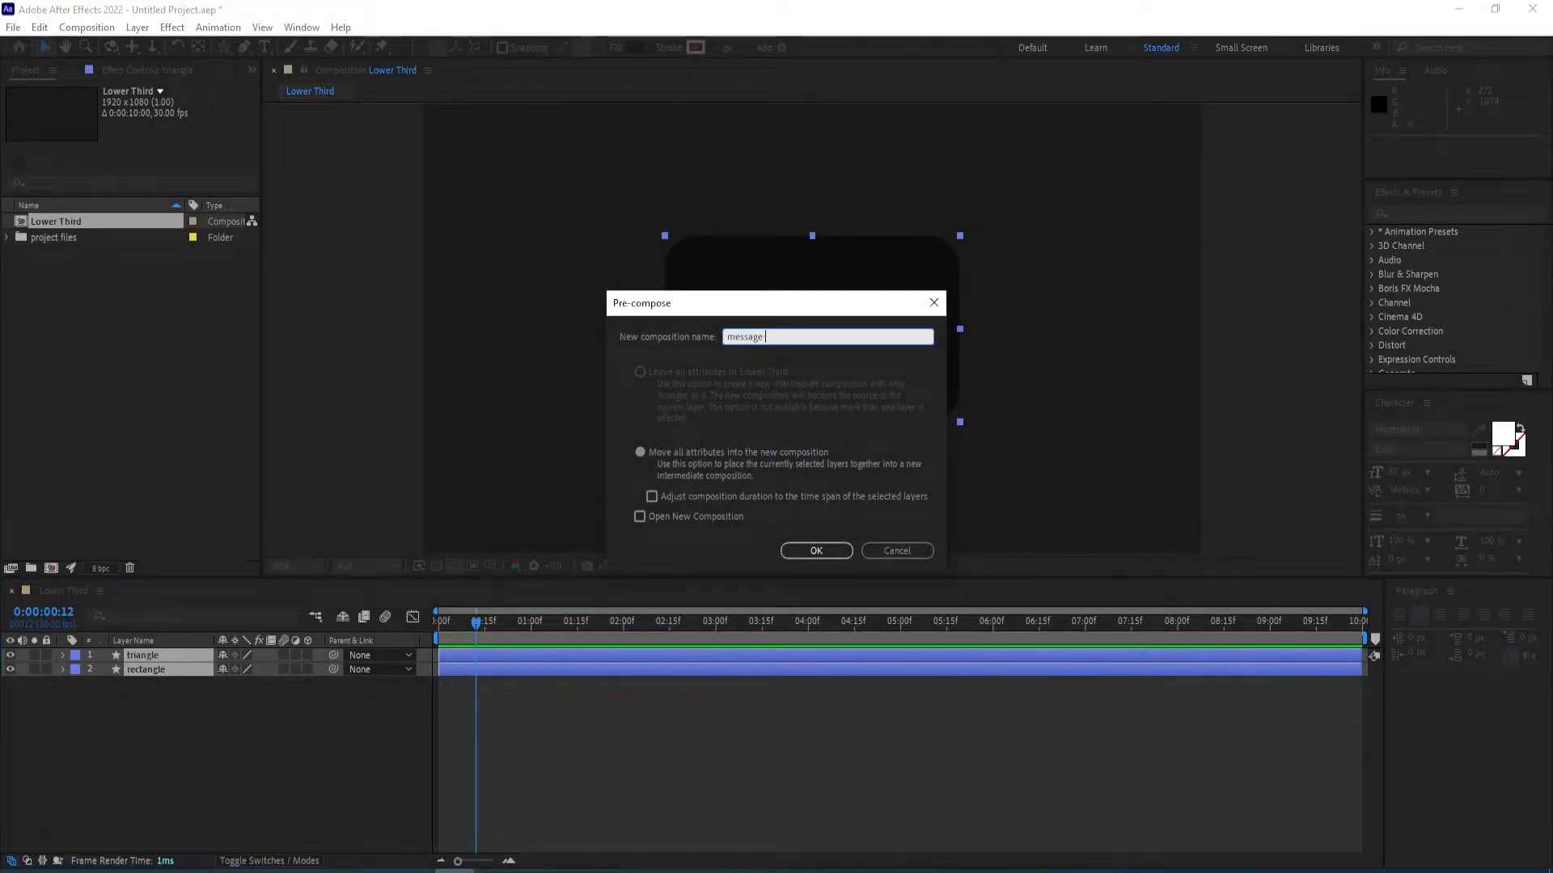
type(" box")
key("Return")
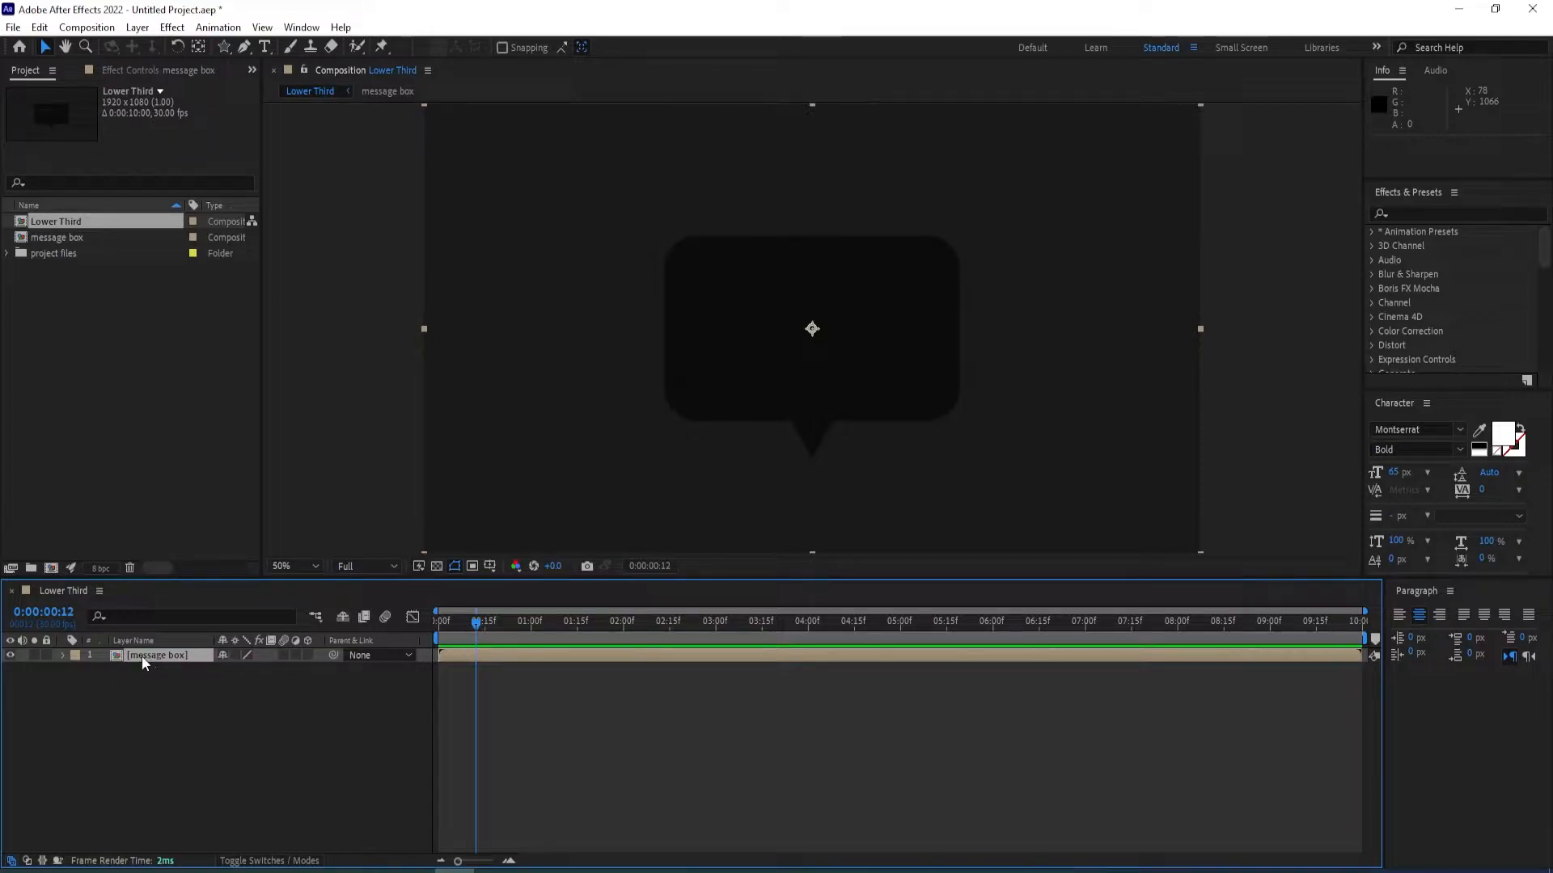
Move the message box layer's anchor point about 294 px straight down to the tip of the triangle.
key("y")
left_click_drag(812, 329, 811, 451)
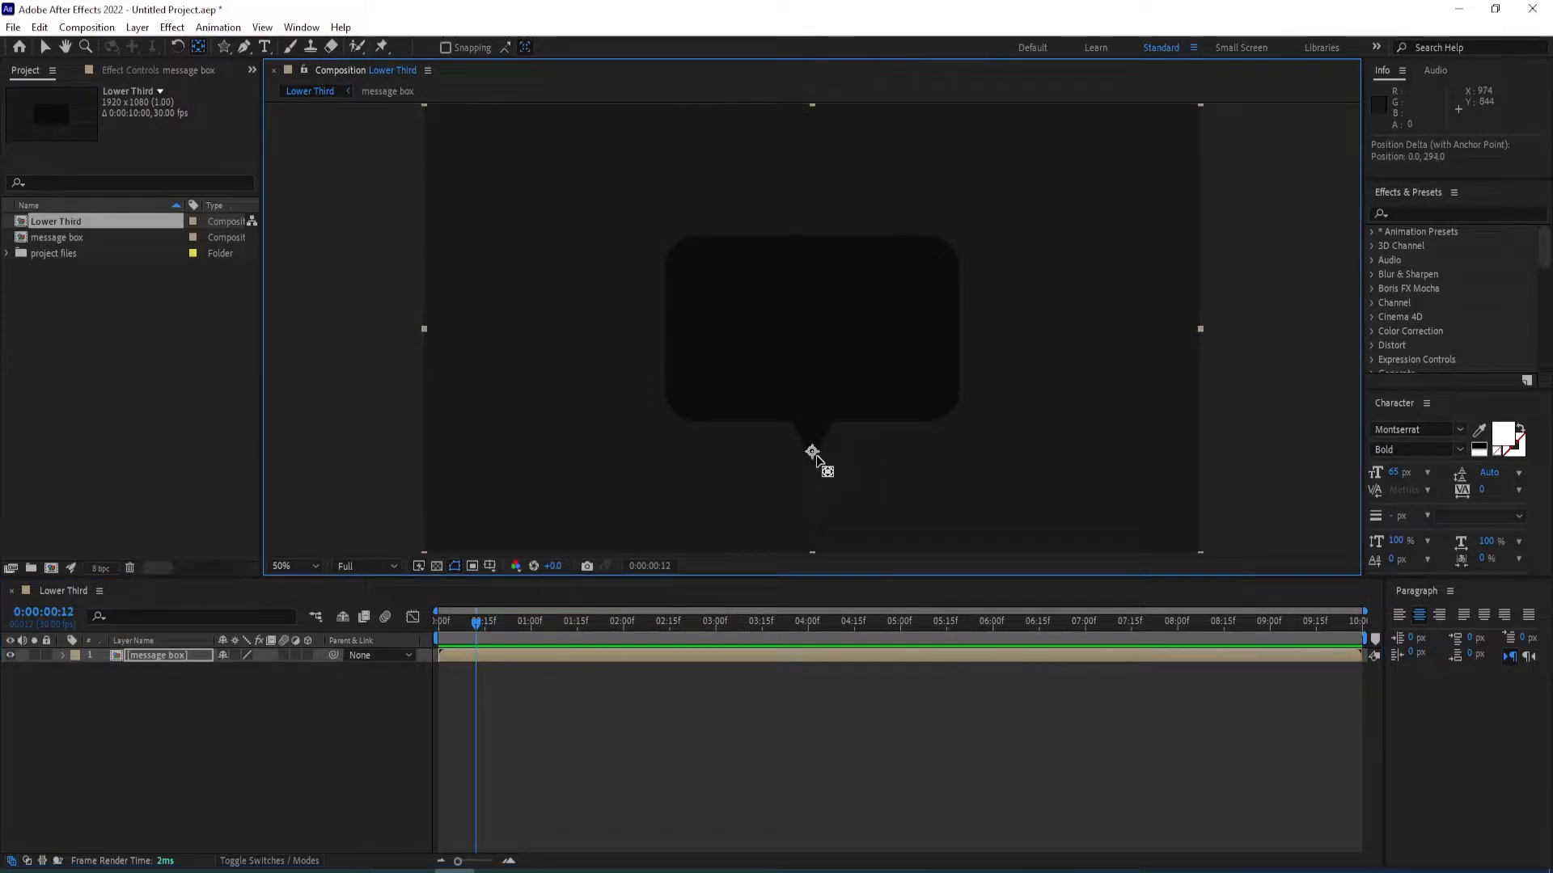
Add a Scale keyframe of 0% at 0:00:00:00 to the message box layer.
left_click(147, 656)
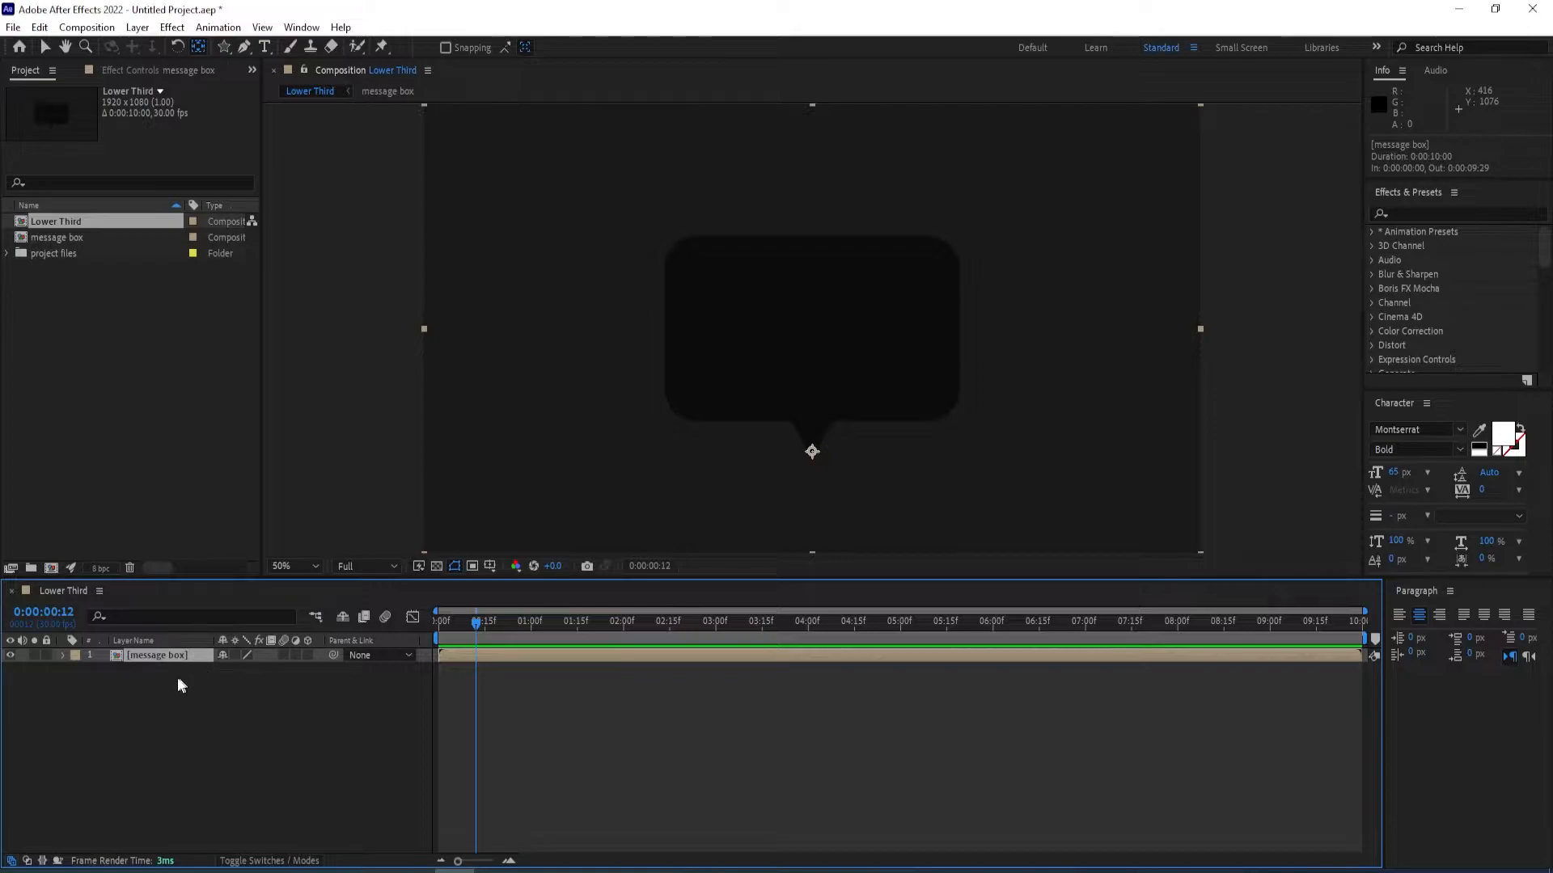
key("s")
left_click_drag(478, 630, 435, 632)
left_click(102, 671)
left_click_drag(243, 676, 172, 677)
left_click(239, 669)
type("0")
key("Return")
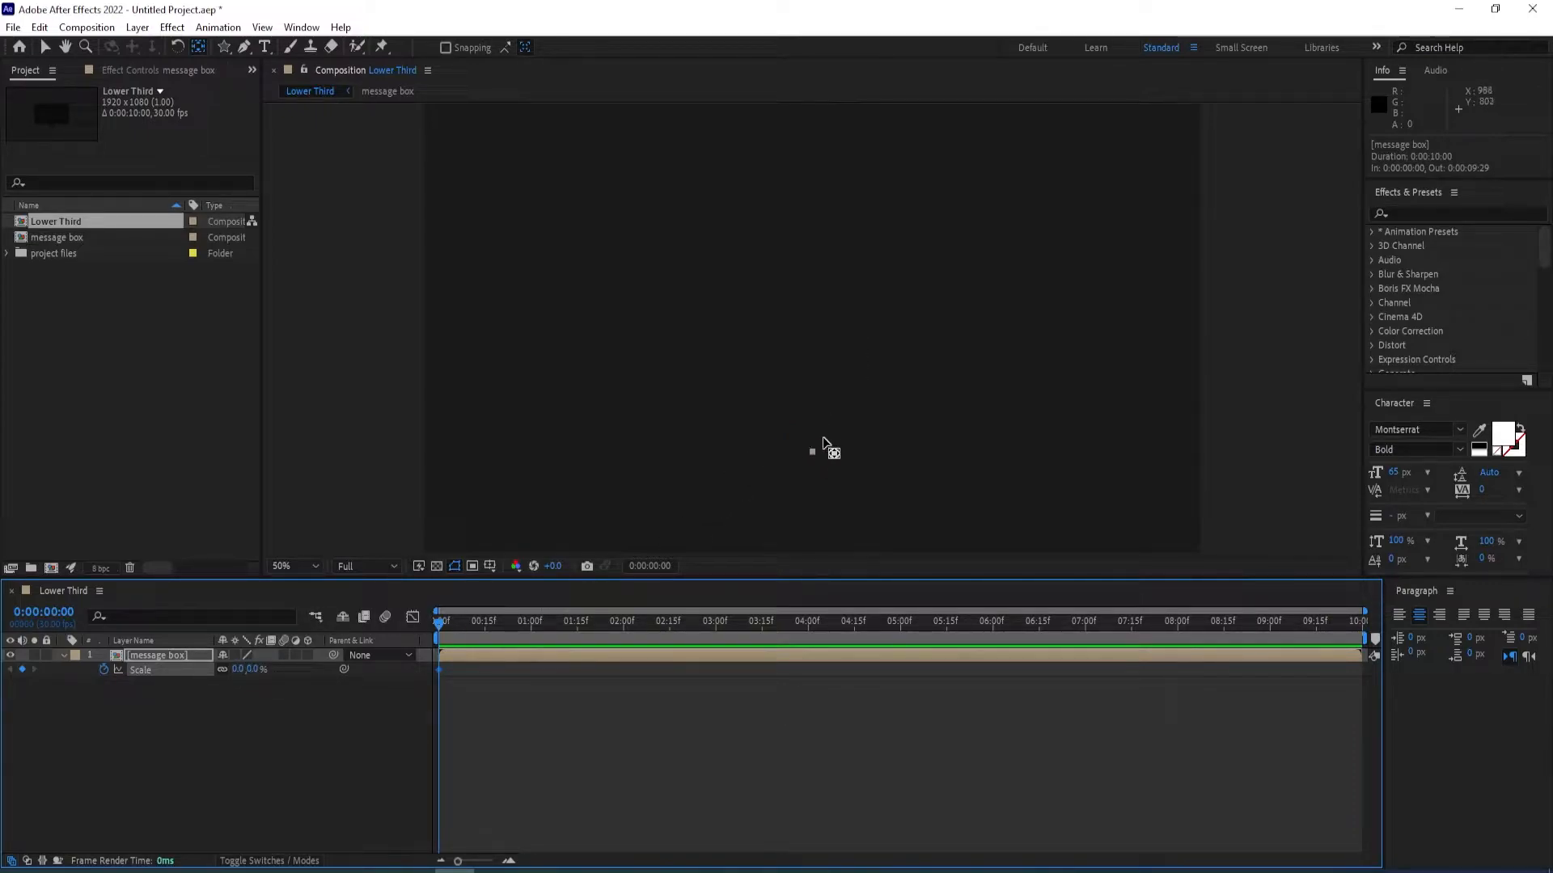
Add a Scale keyframe of 100% at 0:00:01:00 to the message box layer.
left_click_drag(440, 631, 530, 621)
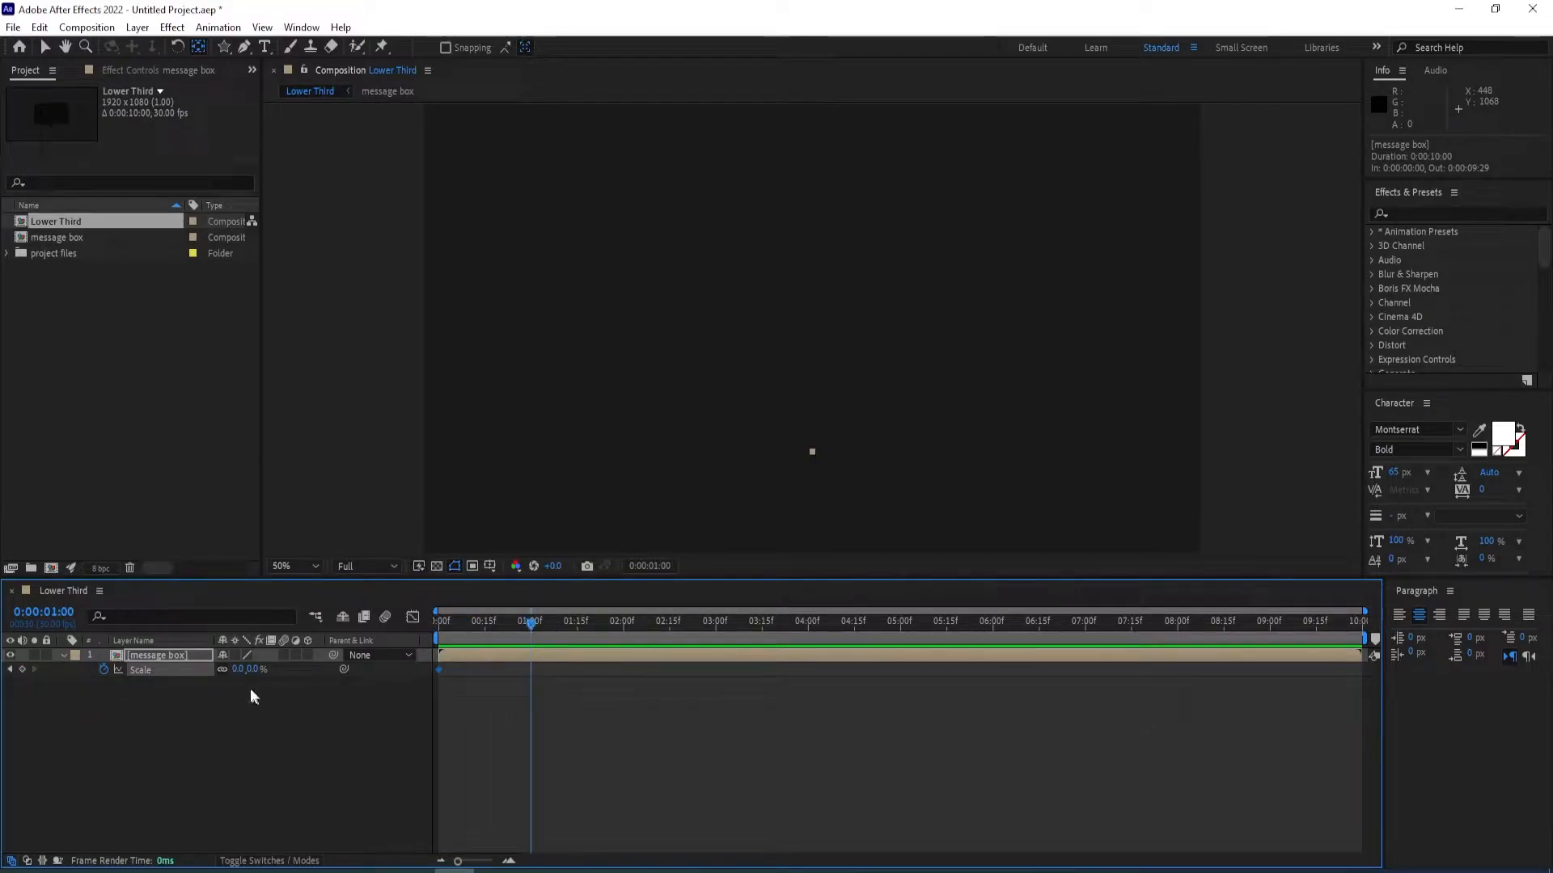
left_click_drag(237, 669, 263, 671)
left_click(267, 670)
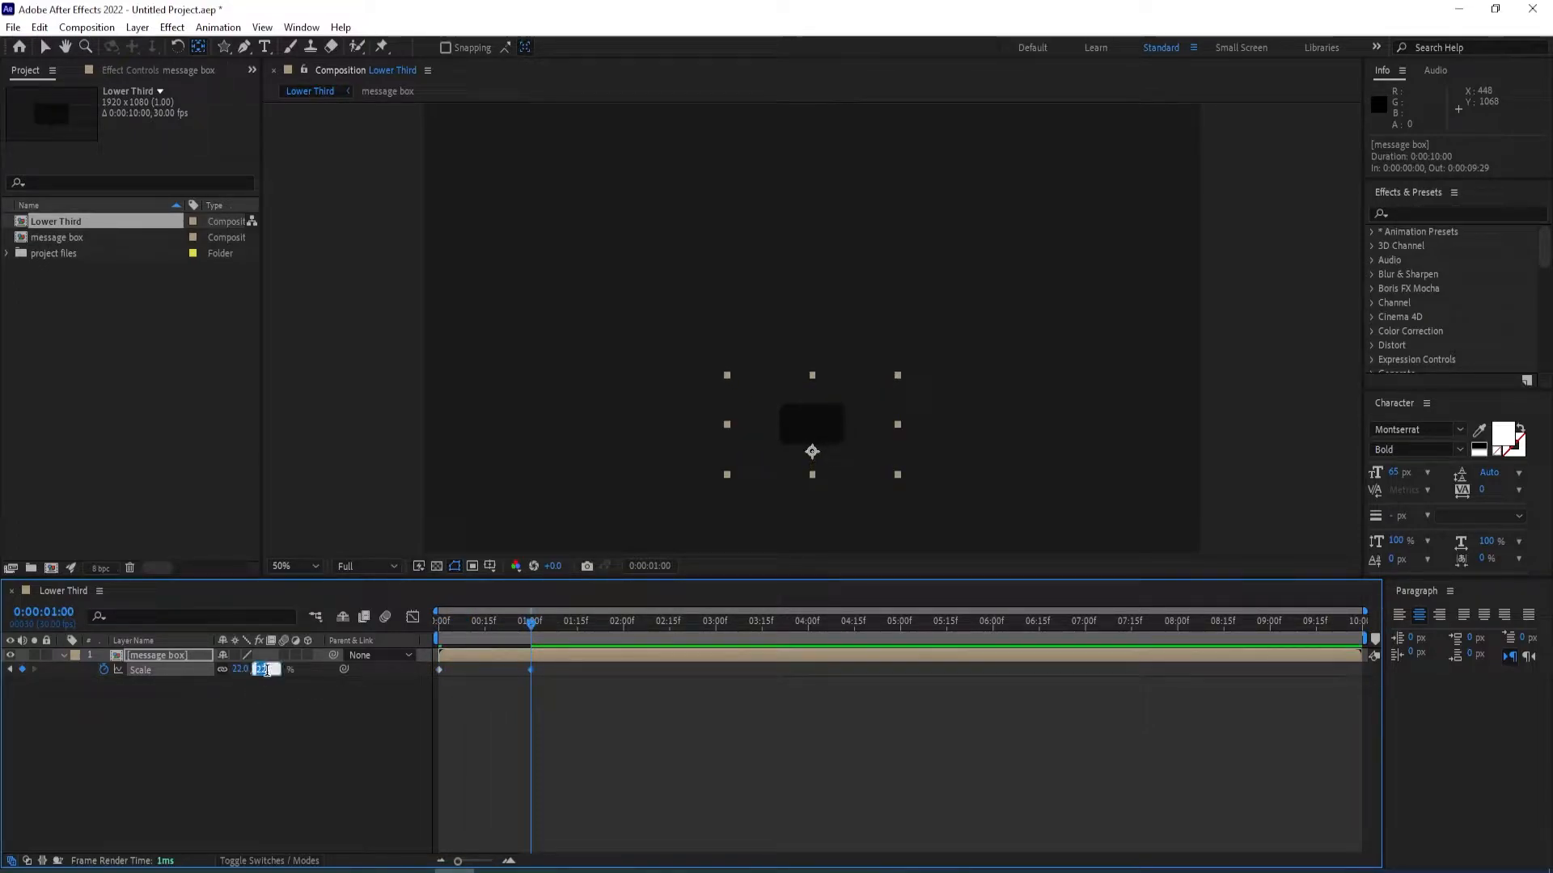
type("100")
key("Return")
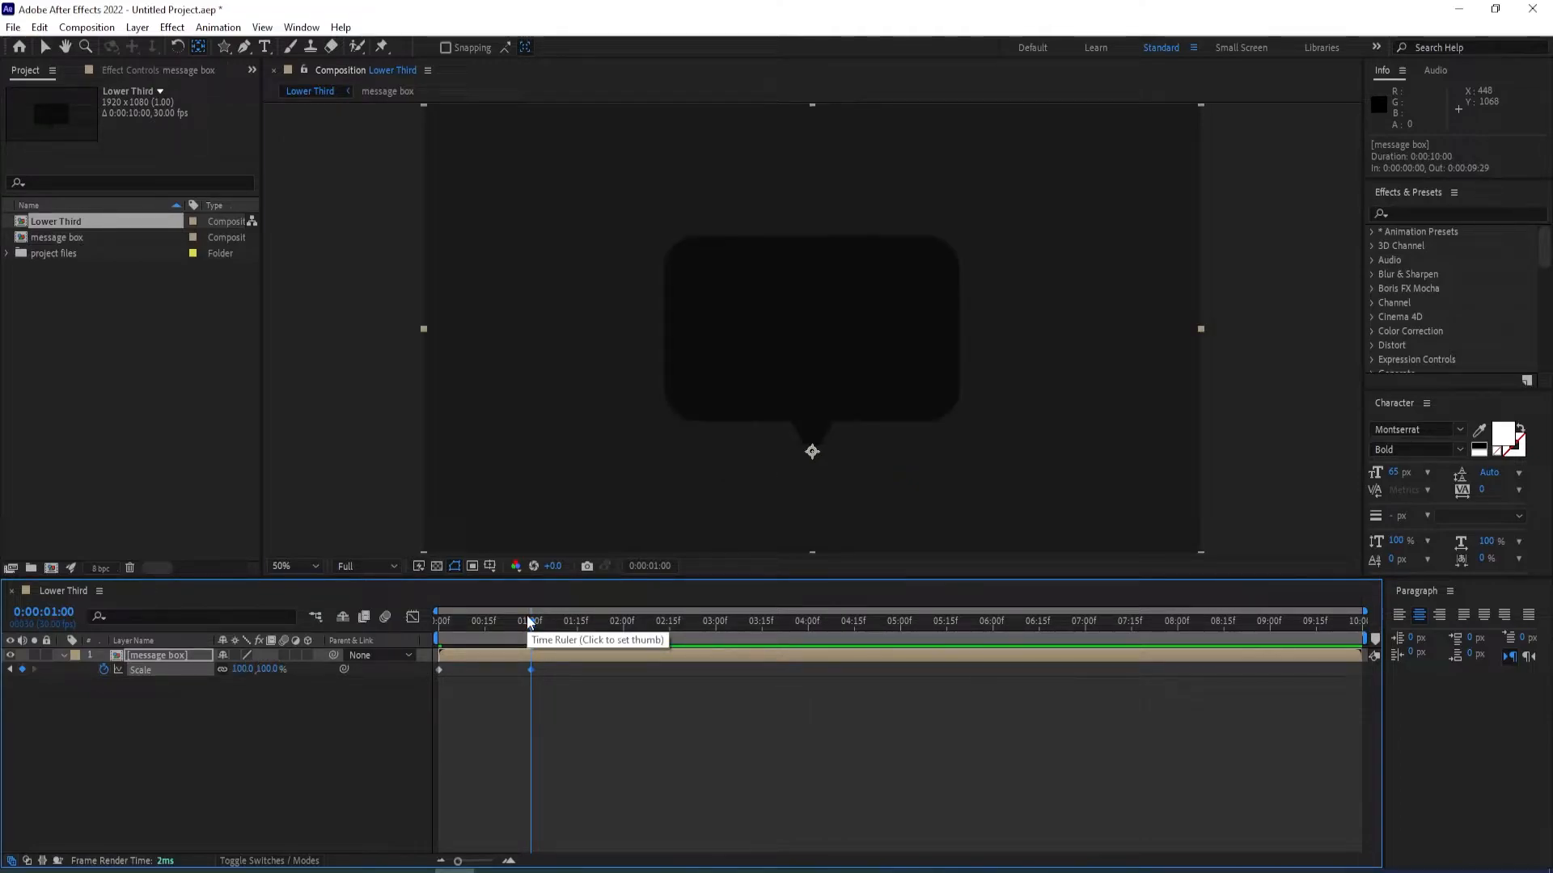
Scrub through the scale animation and apply Easy Ease to both Scale keyframes.
left_click_drag(530, 632, 440, 639)
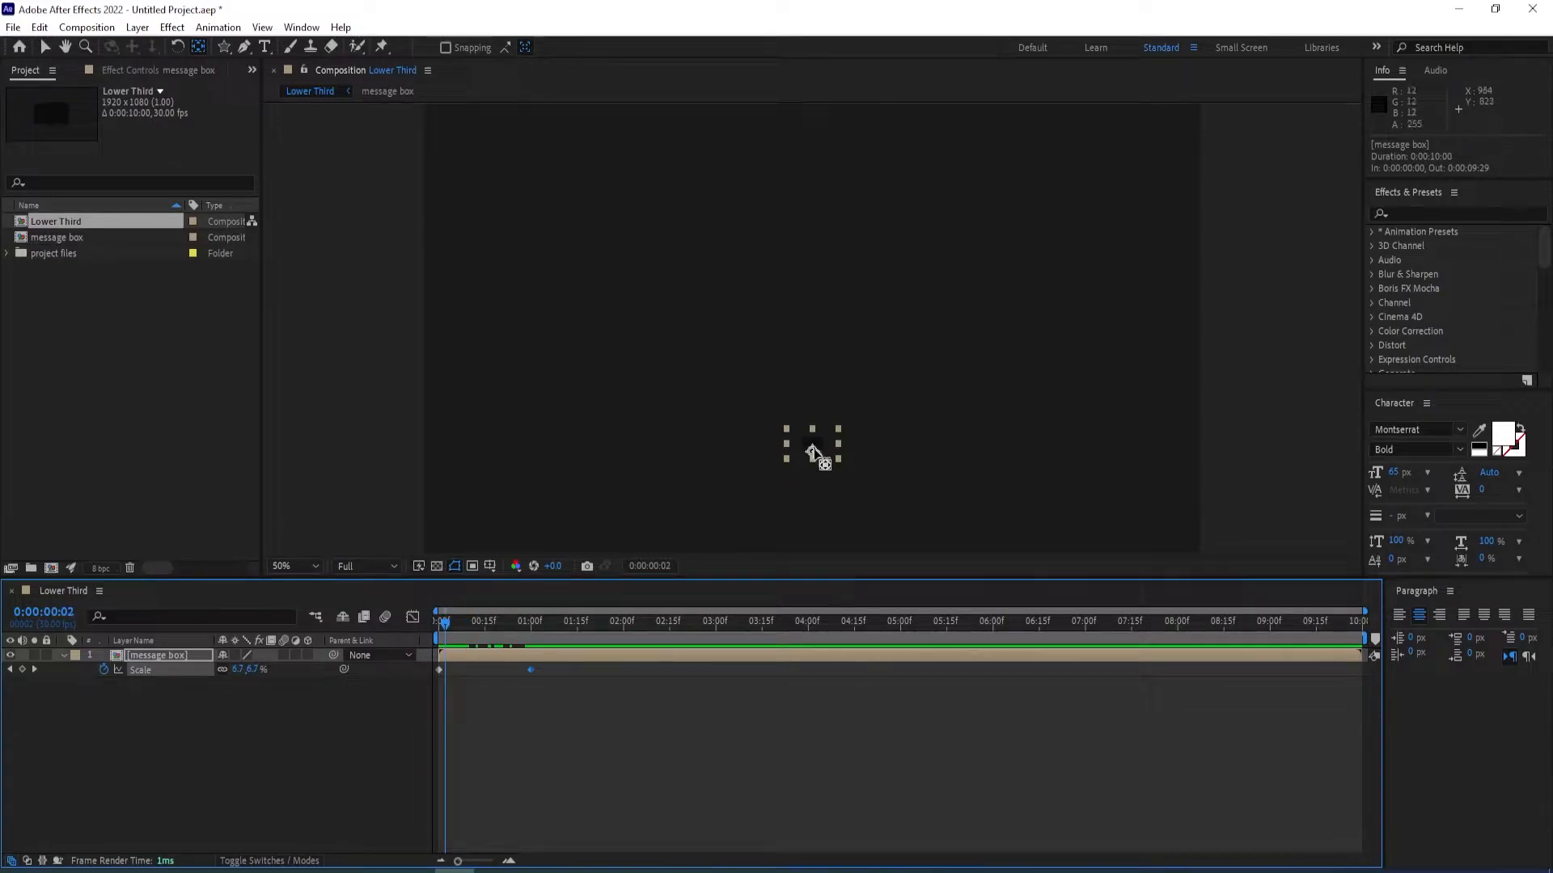
left_click_drag(446, 622, 489, 621)
left_click_drag(580, 700, 429, 667)
key("F9")
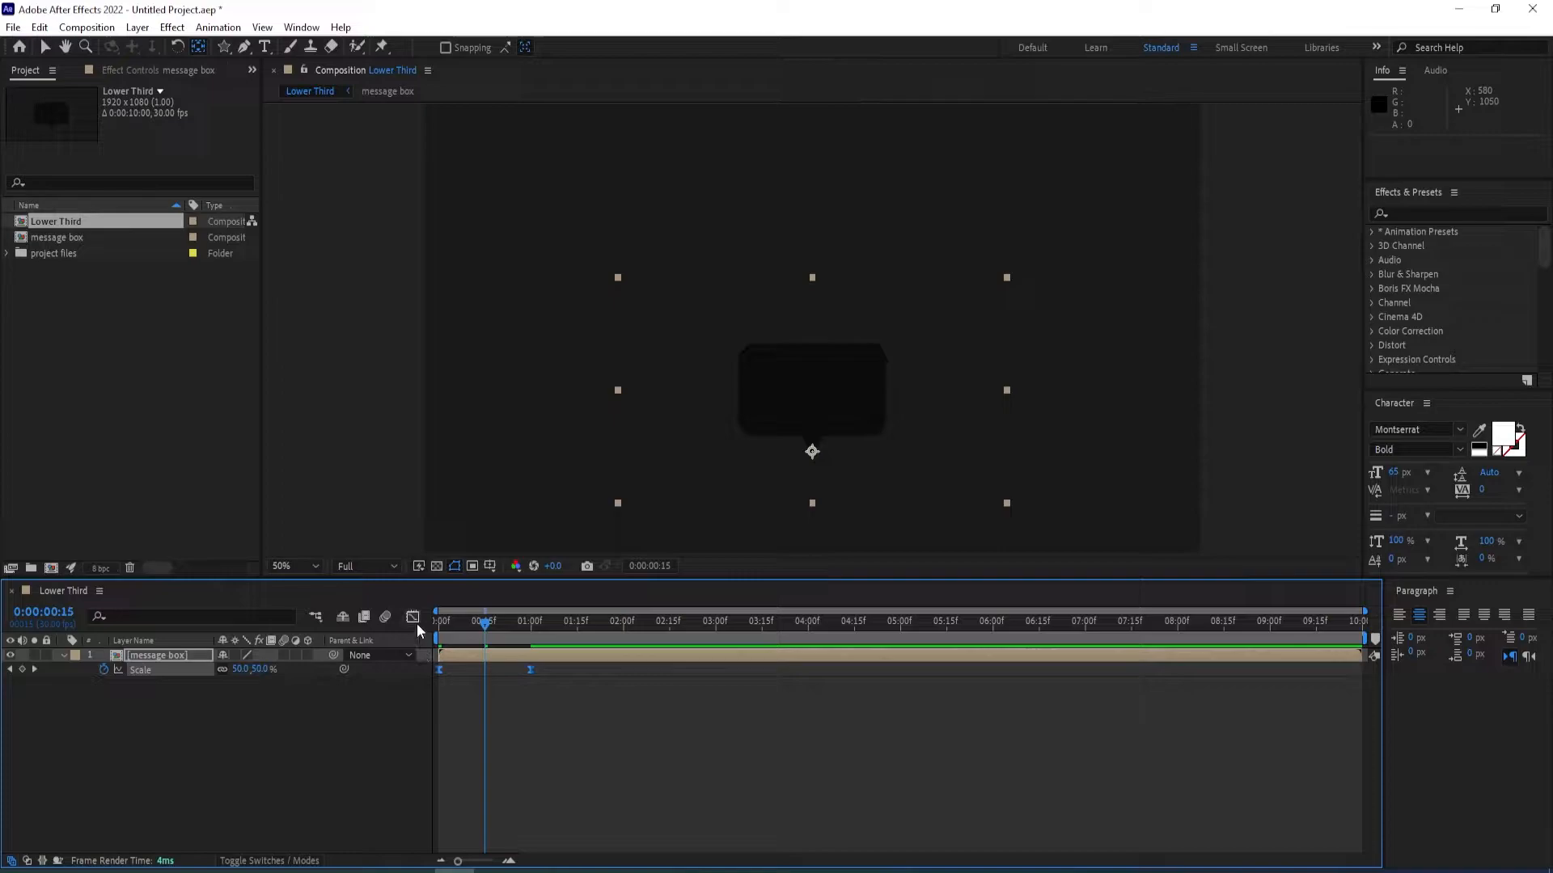
Reshape the Scale speed graph to peak early and ease slowly into the 1-second keyframe, and preview the motion.
left_click(413, 620)
left_click_drag(584, 781, 524, 813)
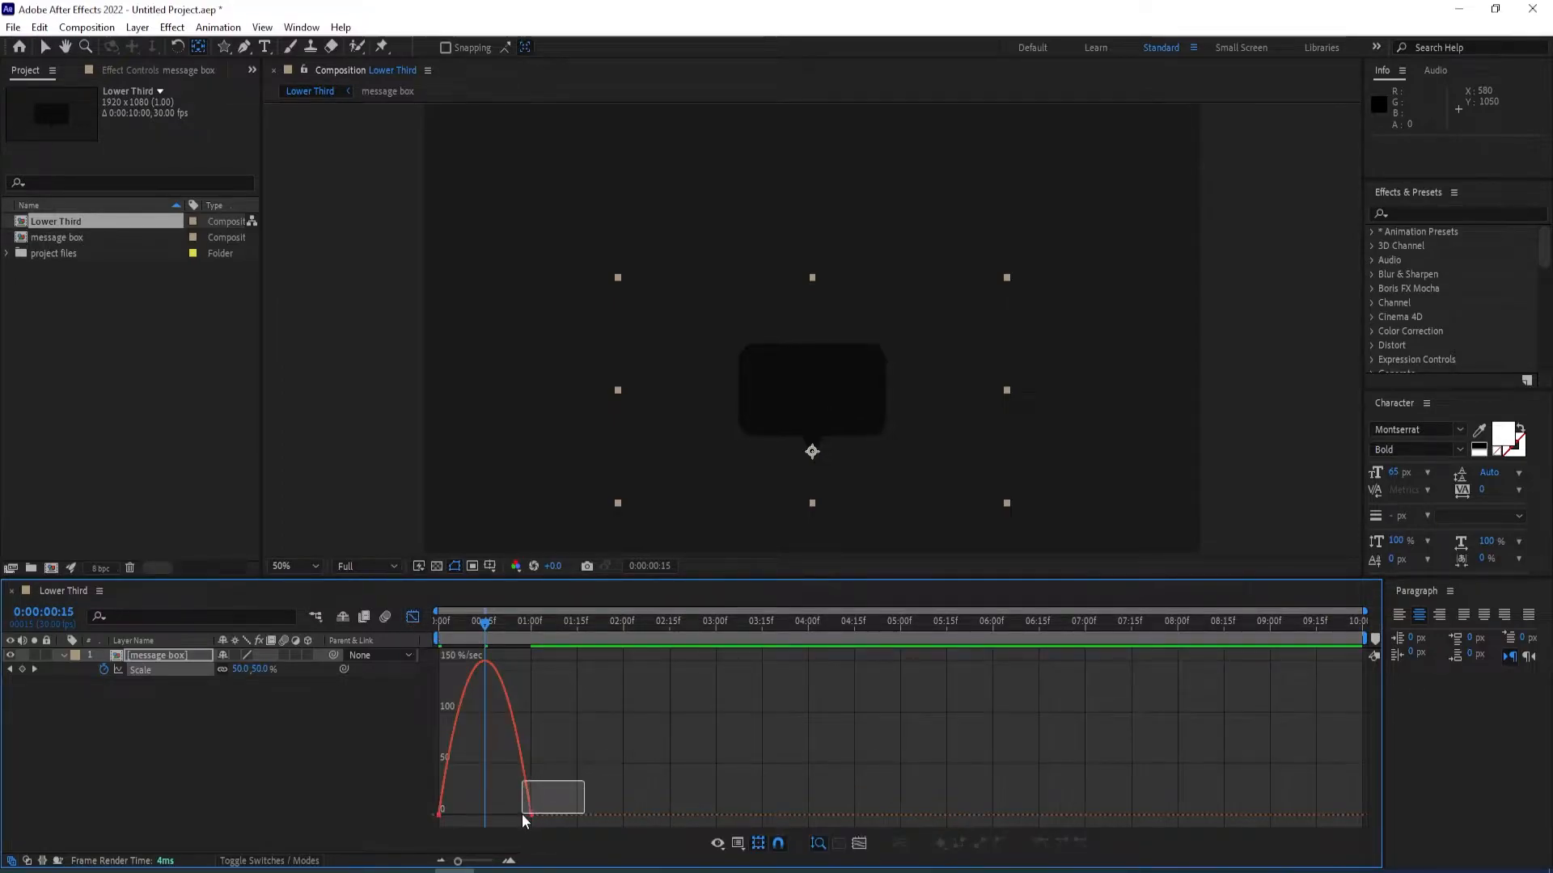
left_click_drag(621, 767, 484, 815)
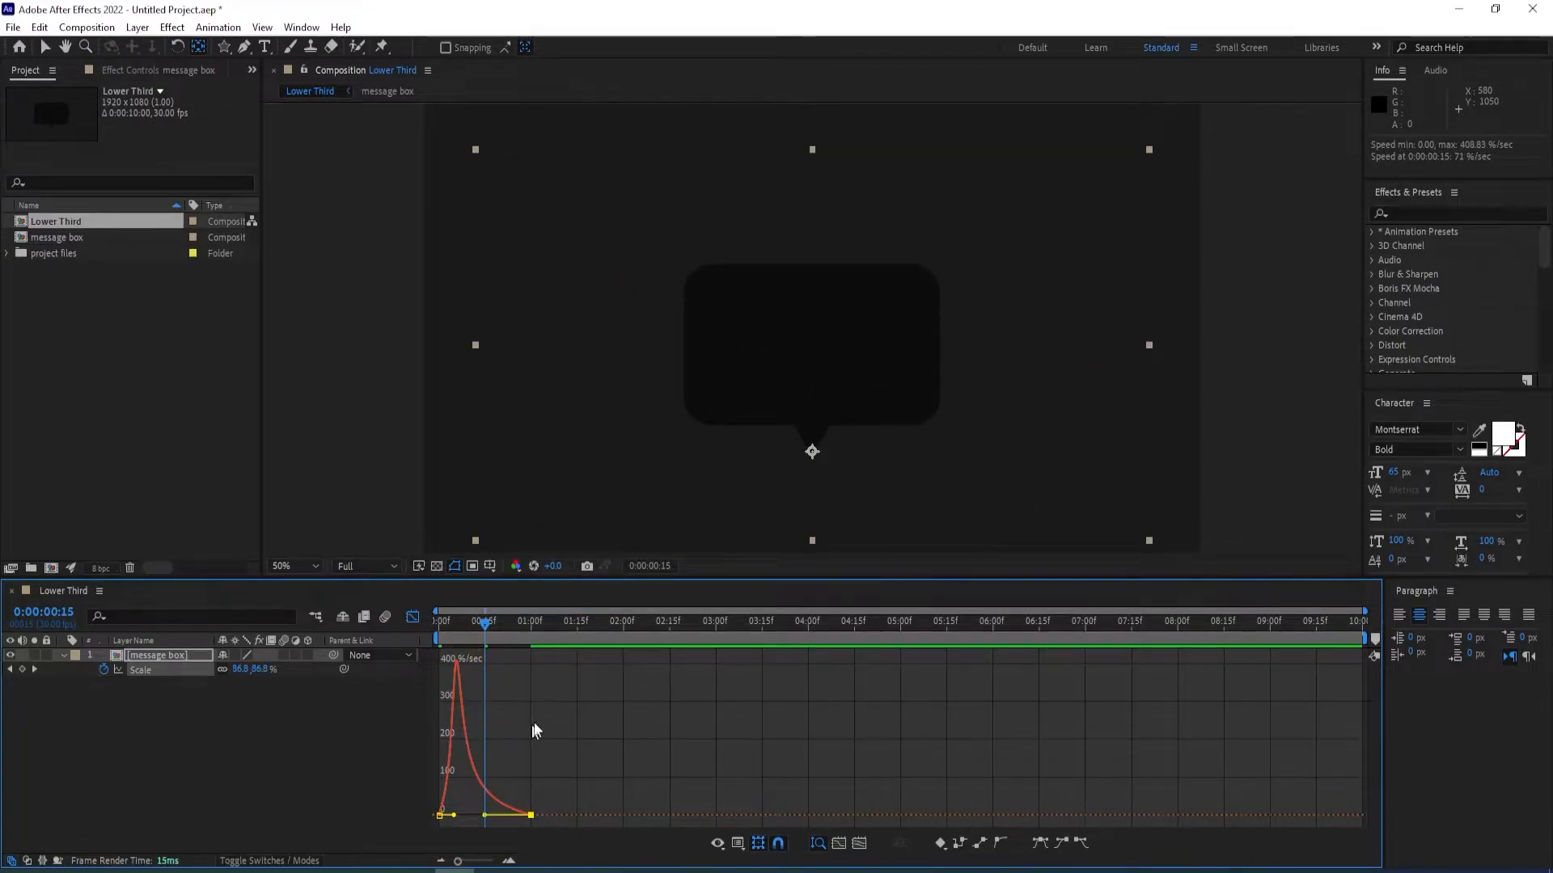
right_click(570, 760)
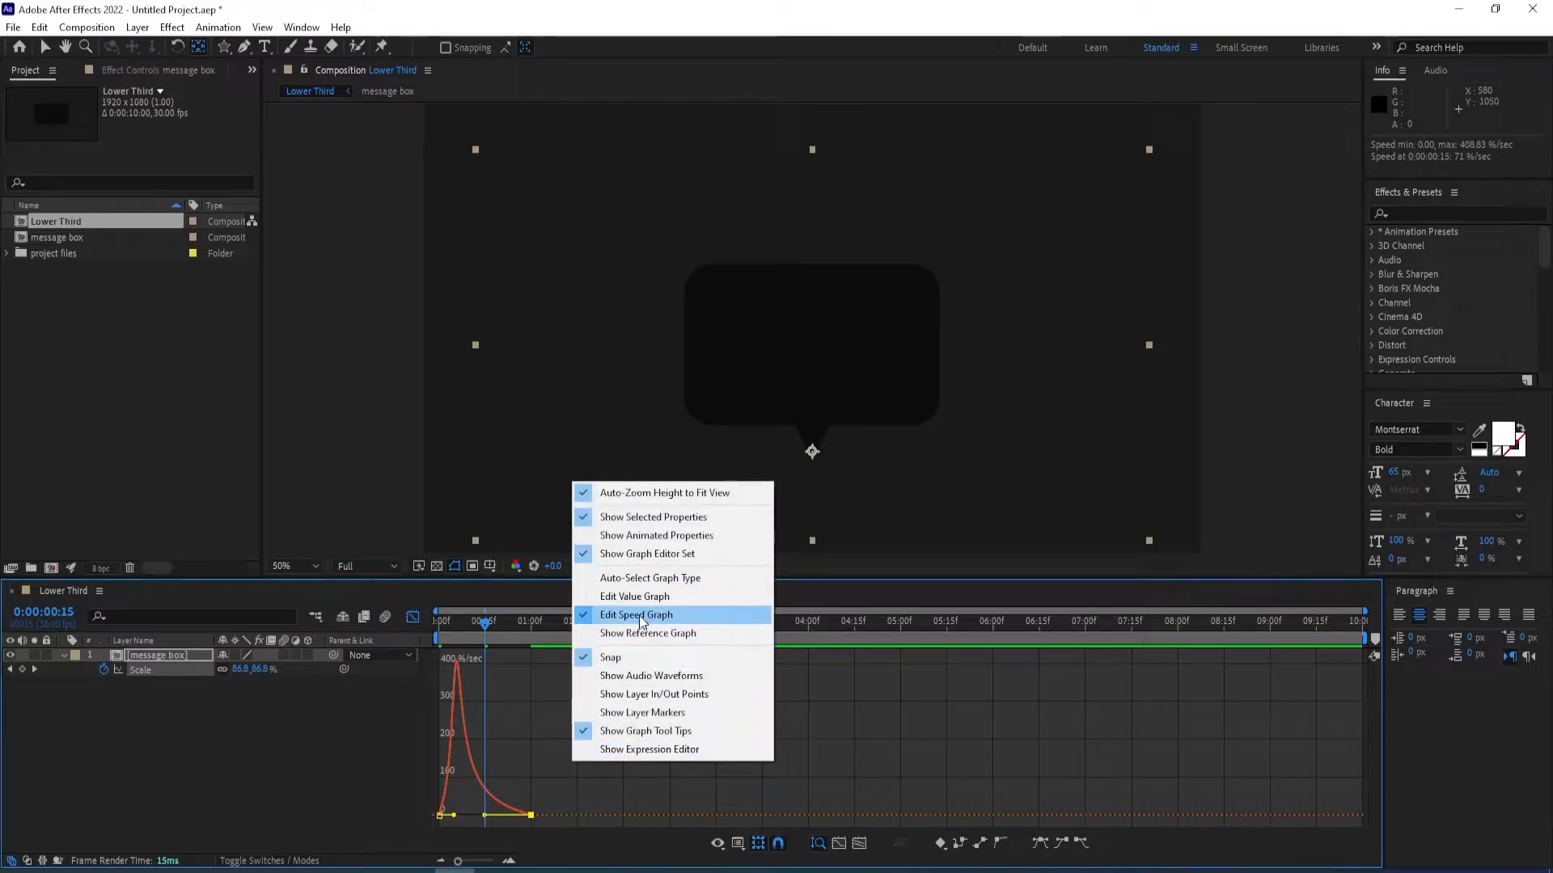
left_click(485, 772)
left_click(412, 619)
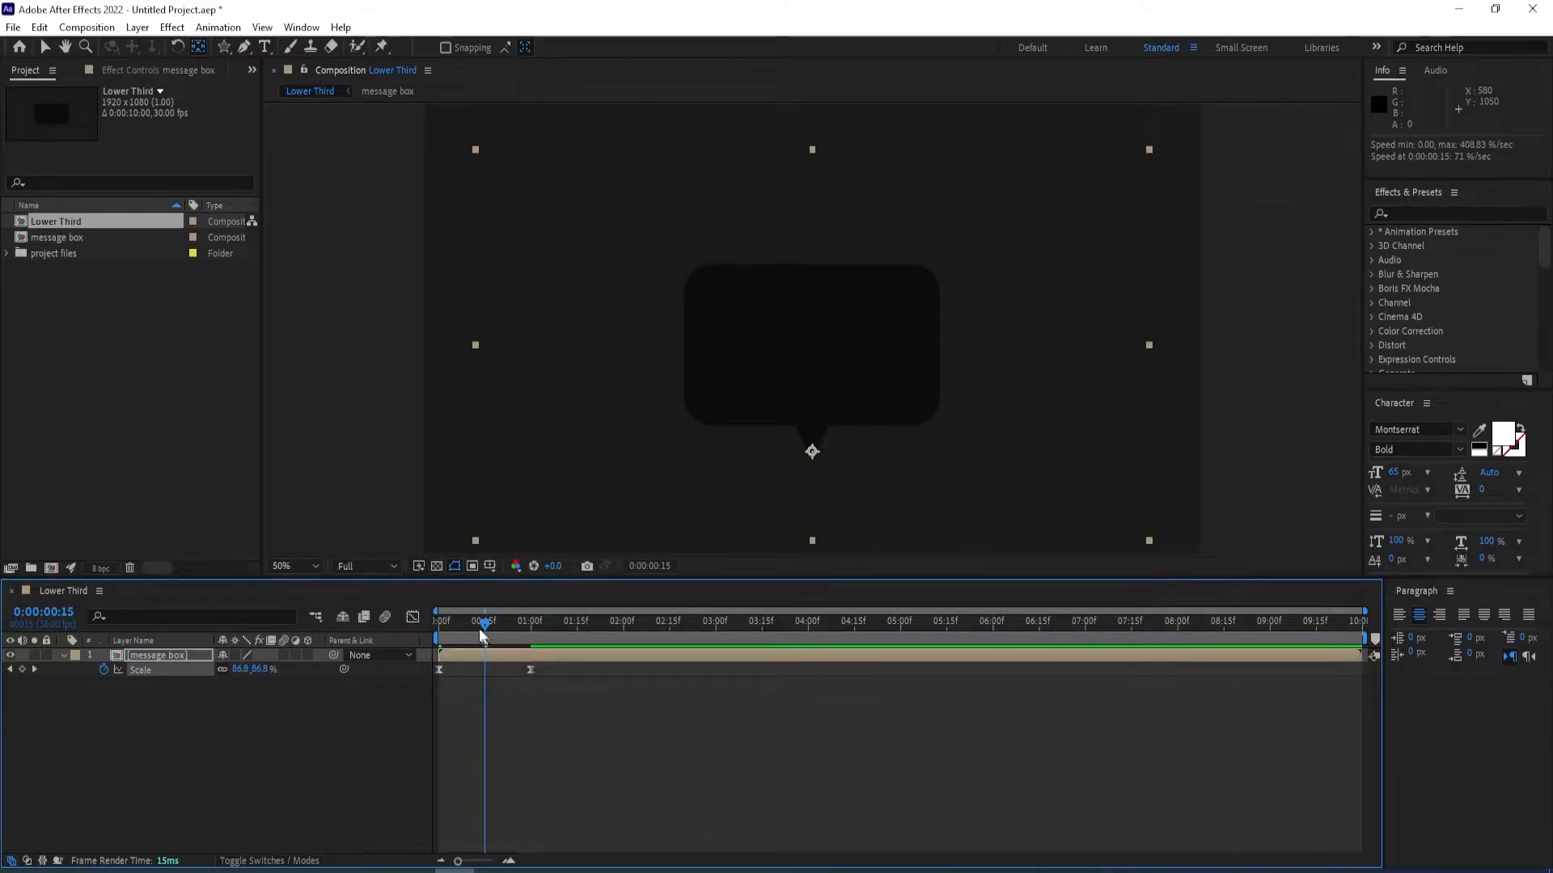
key("space")
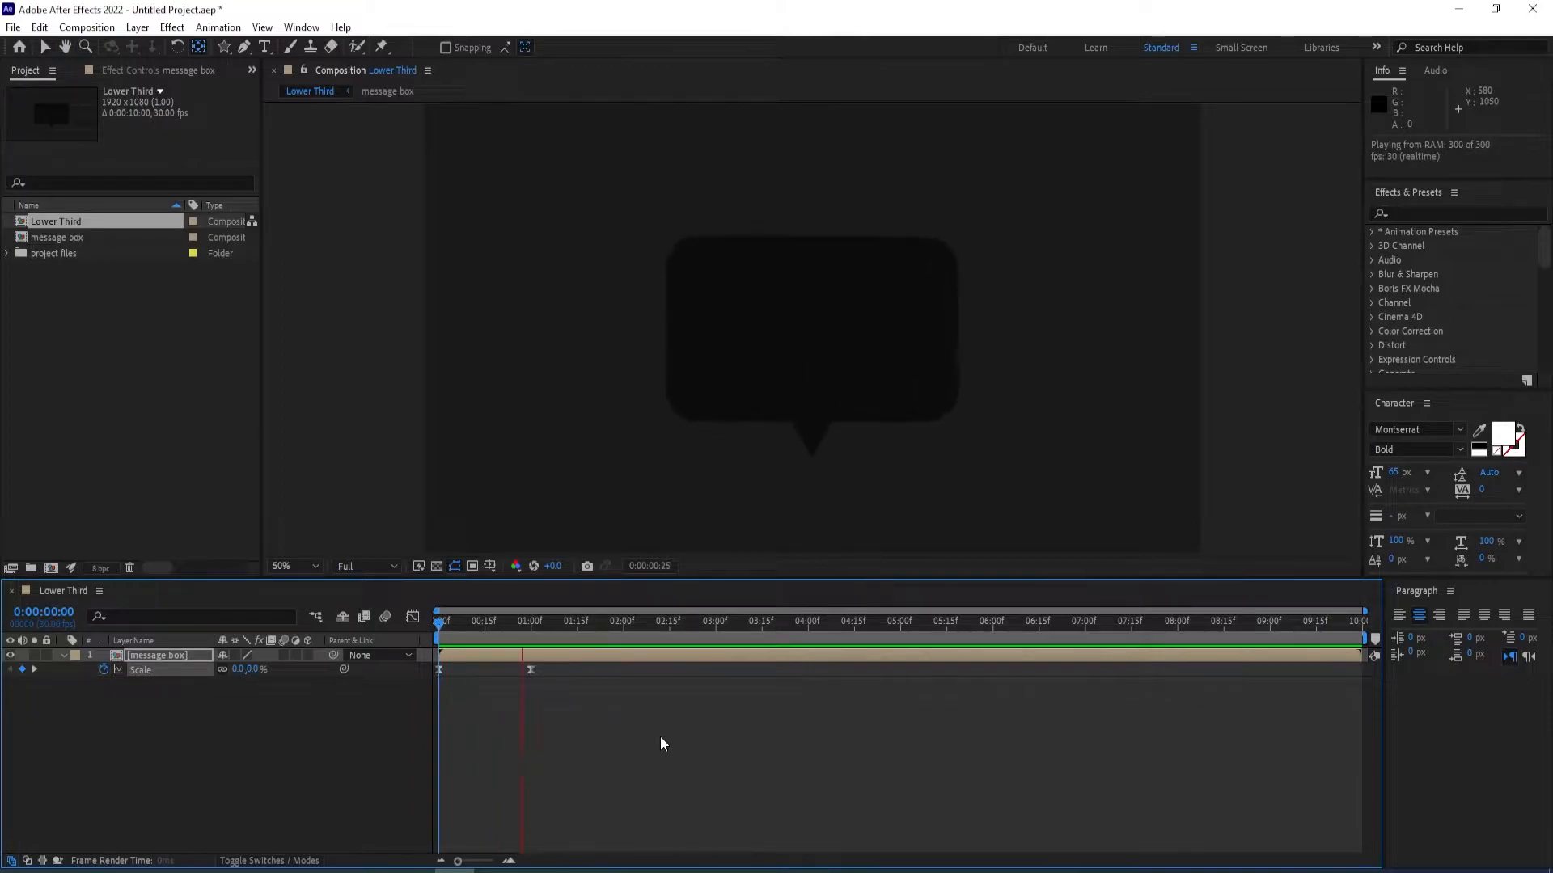
Change the message box layer's Scale keyframe at 0:00:01:00 to 110%.
left_click(574, 631)
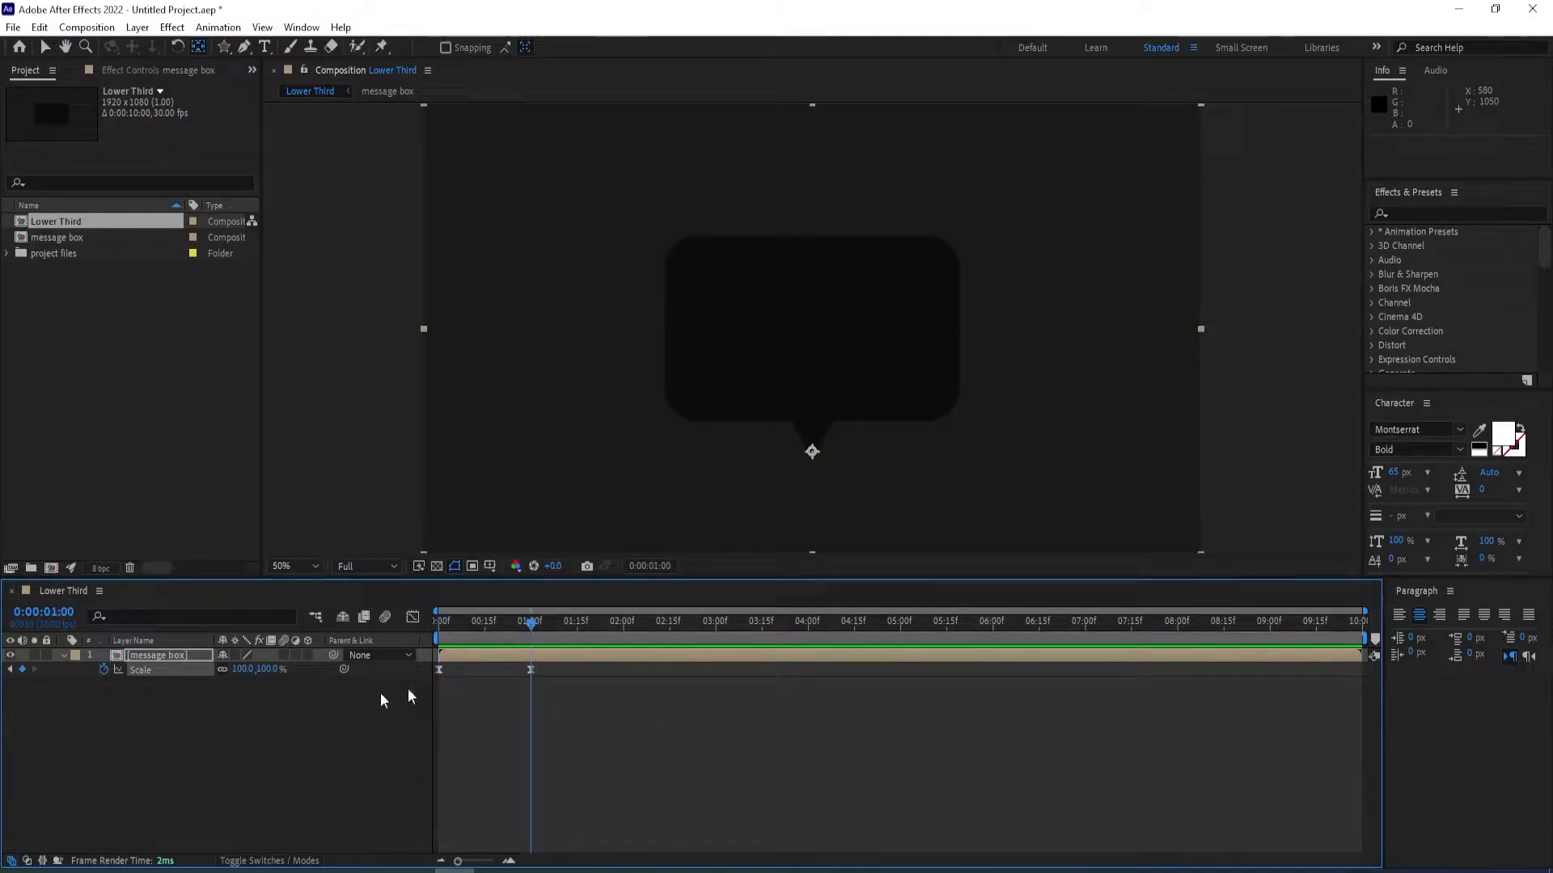
left_click(268, 670)
left_click(298, 705)
left_click(266, 670)
type("110")
key("Return")
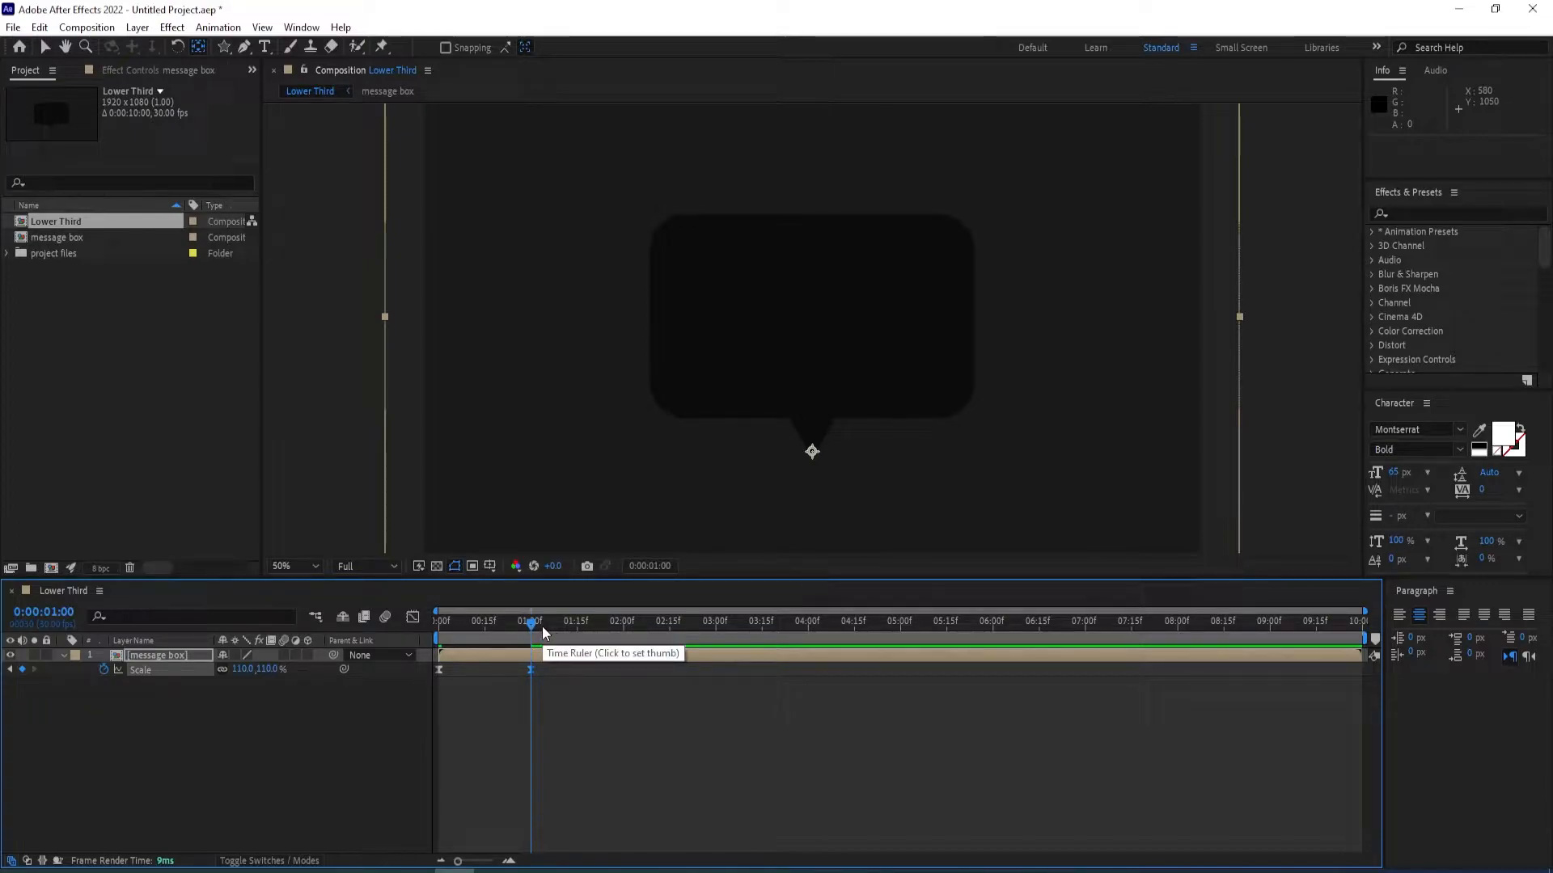
Add a Scale keyframe of 100% at 0:00:01:10 and preview the overshoot.
key("space")
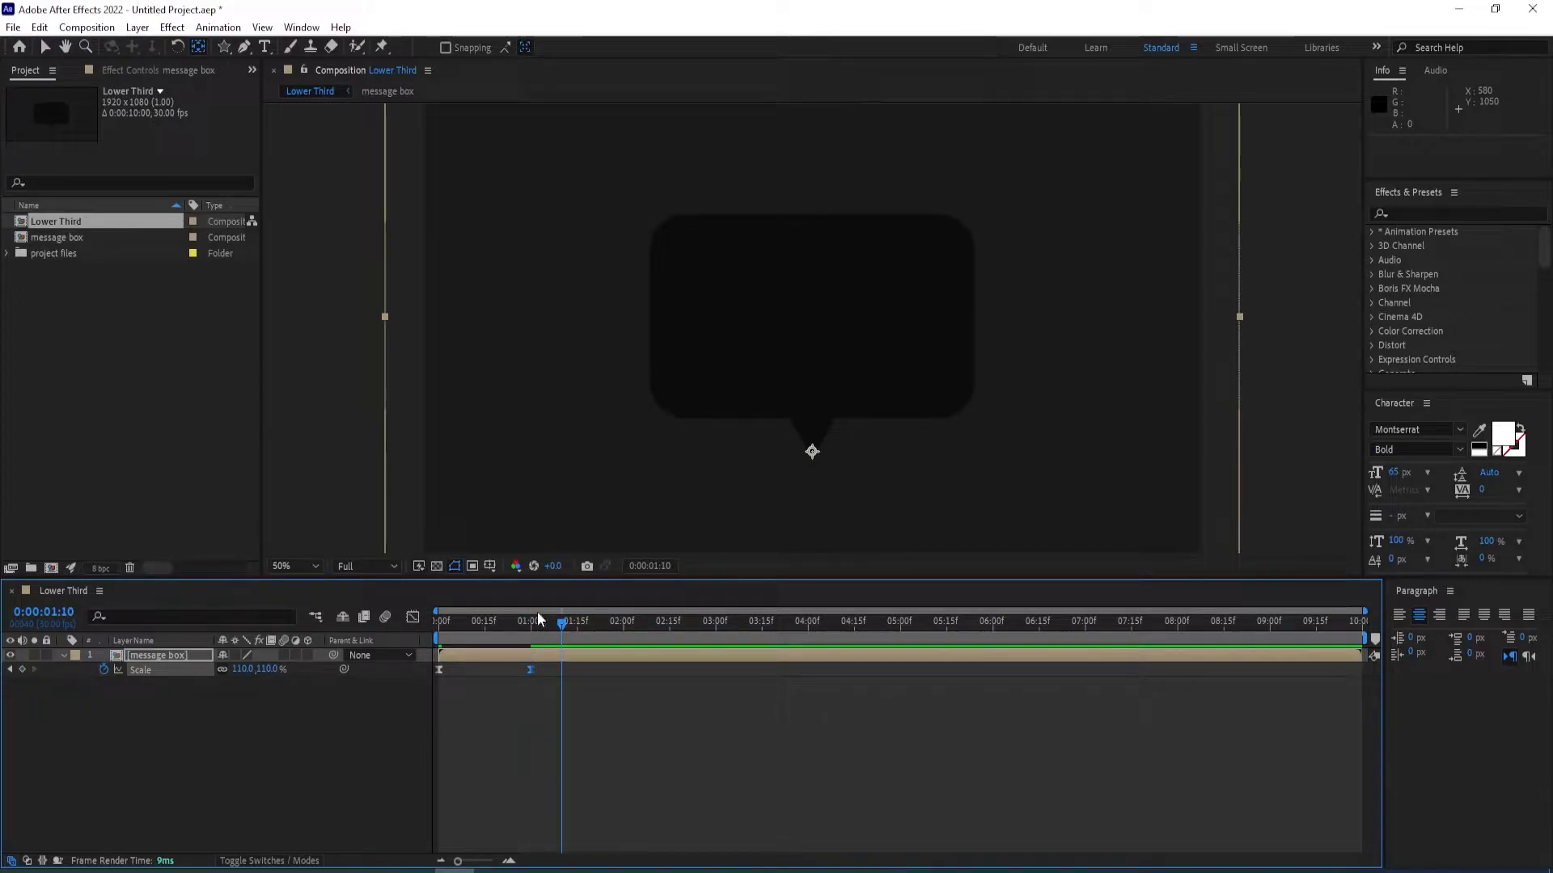
left_click(268, 669)
type("100")
key("Return")
left_click_drag(556, 623, 415, 626)
key("space")
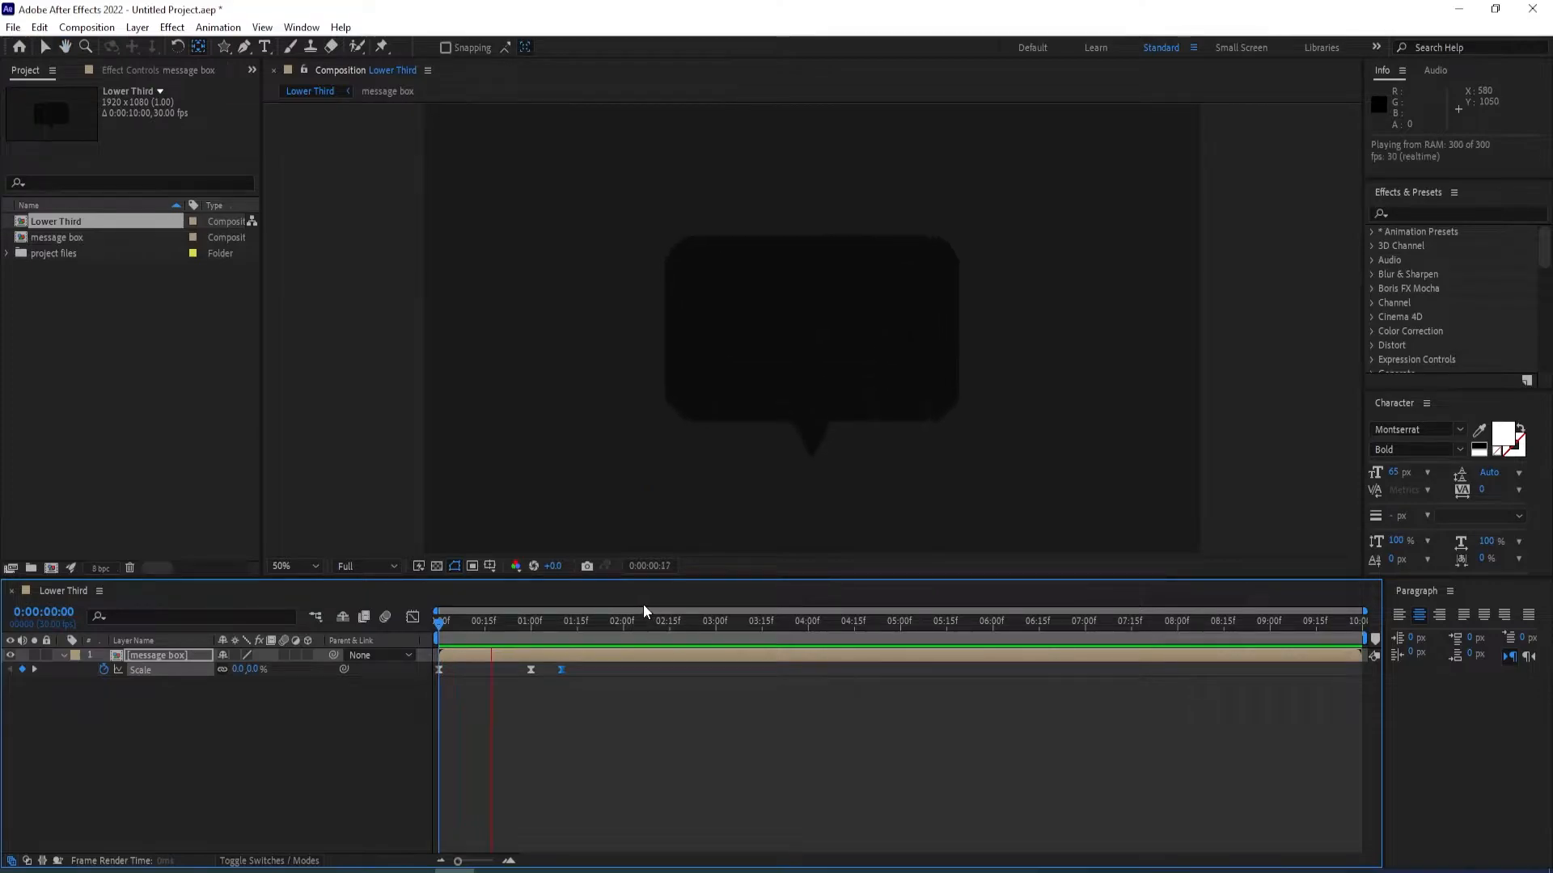
key("space")
Extend the incoming ease of the 0:00:01:10 Scale keyframe back to about 0:00:01:05 in the speed graph.
left_click_drag(576, 683, 514, 673)
left_click(413, 618)
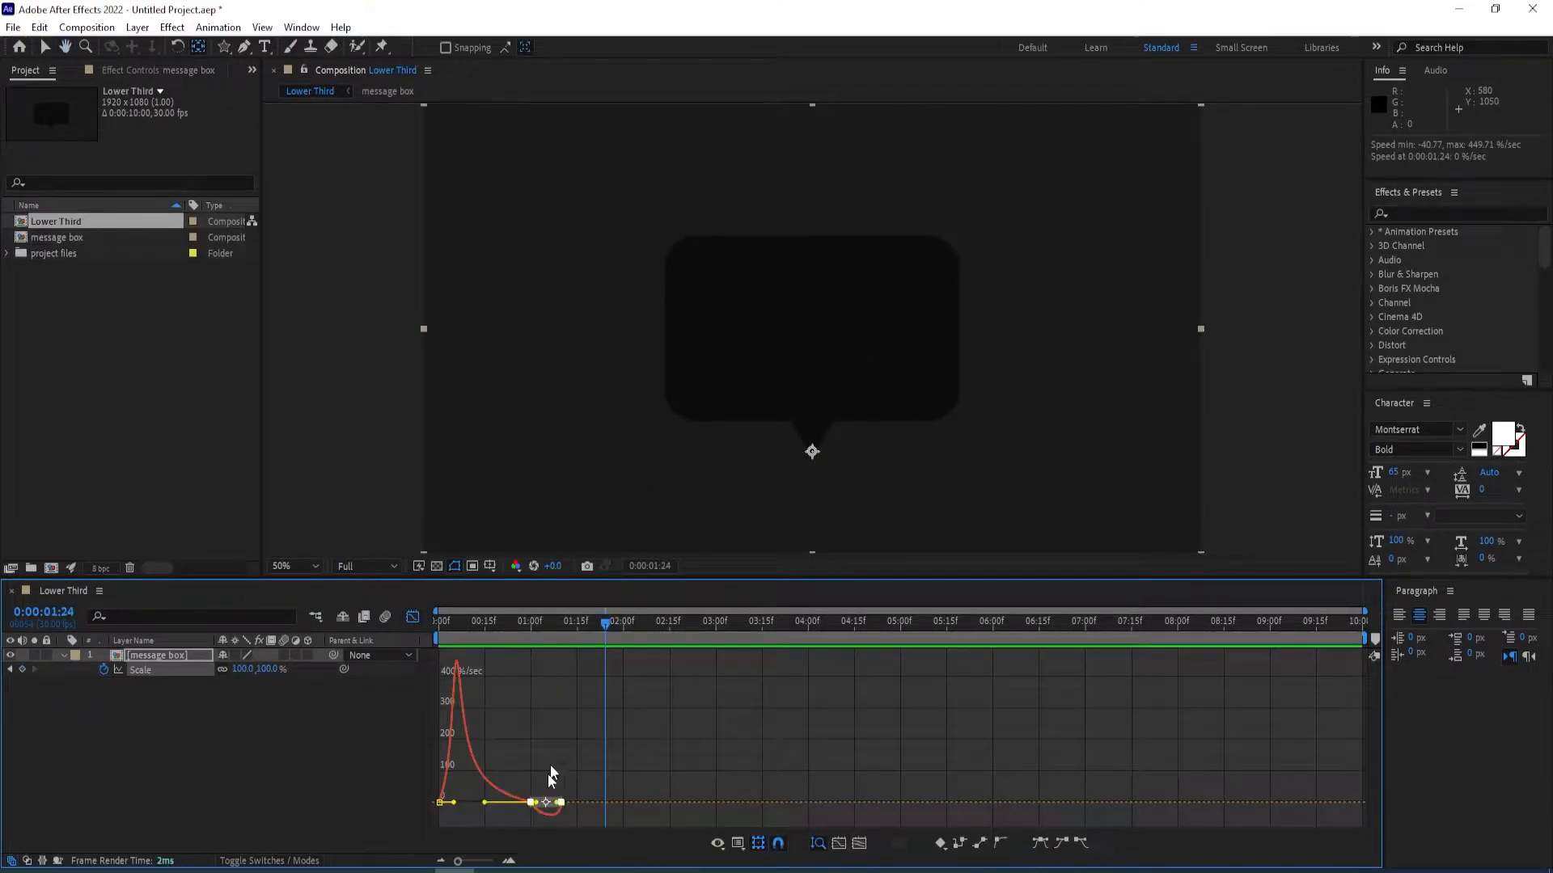
left_click_drag(458, 862, 487, 862)
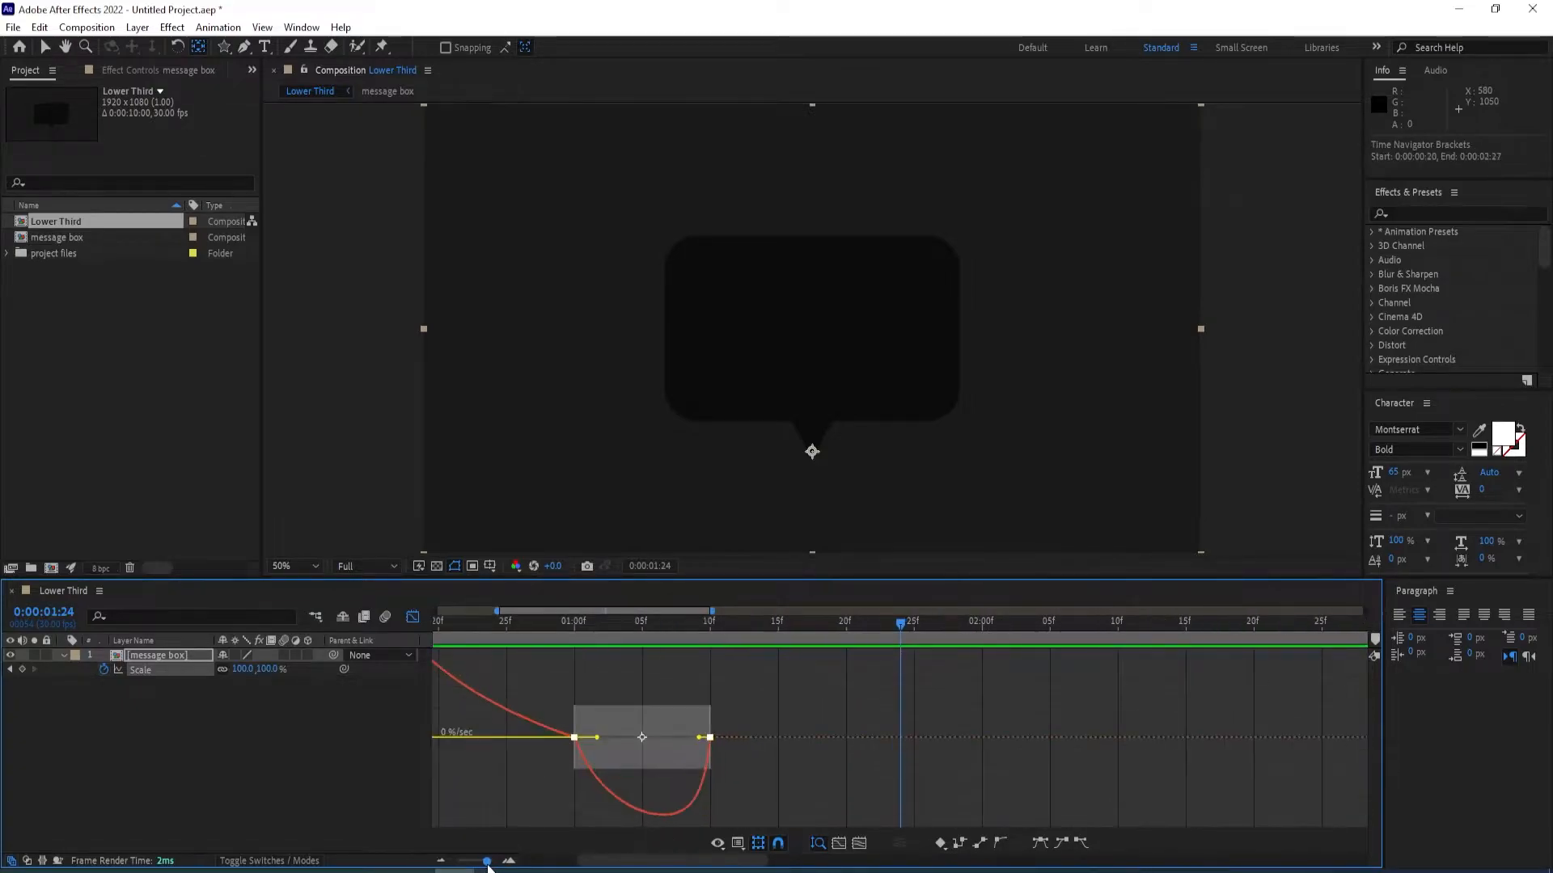
left_click_drag(699, 738, 638, 740)
key("shift+F3")
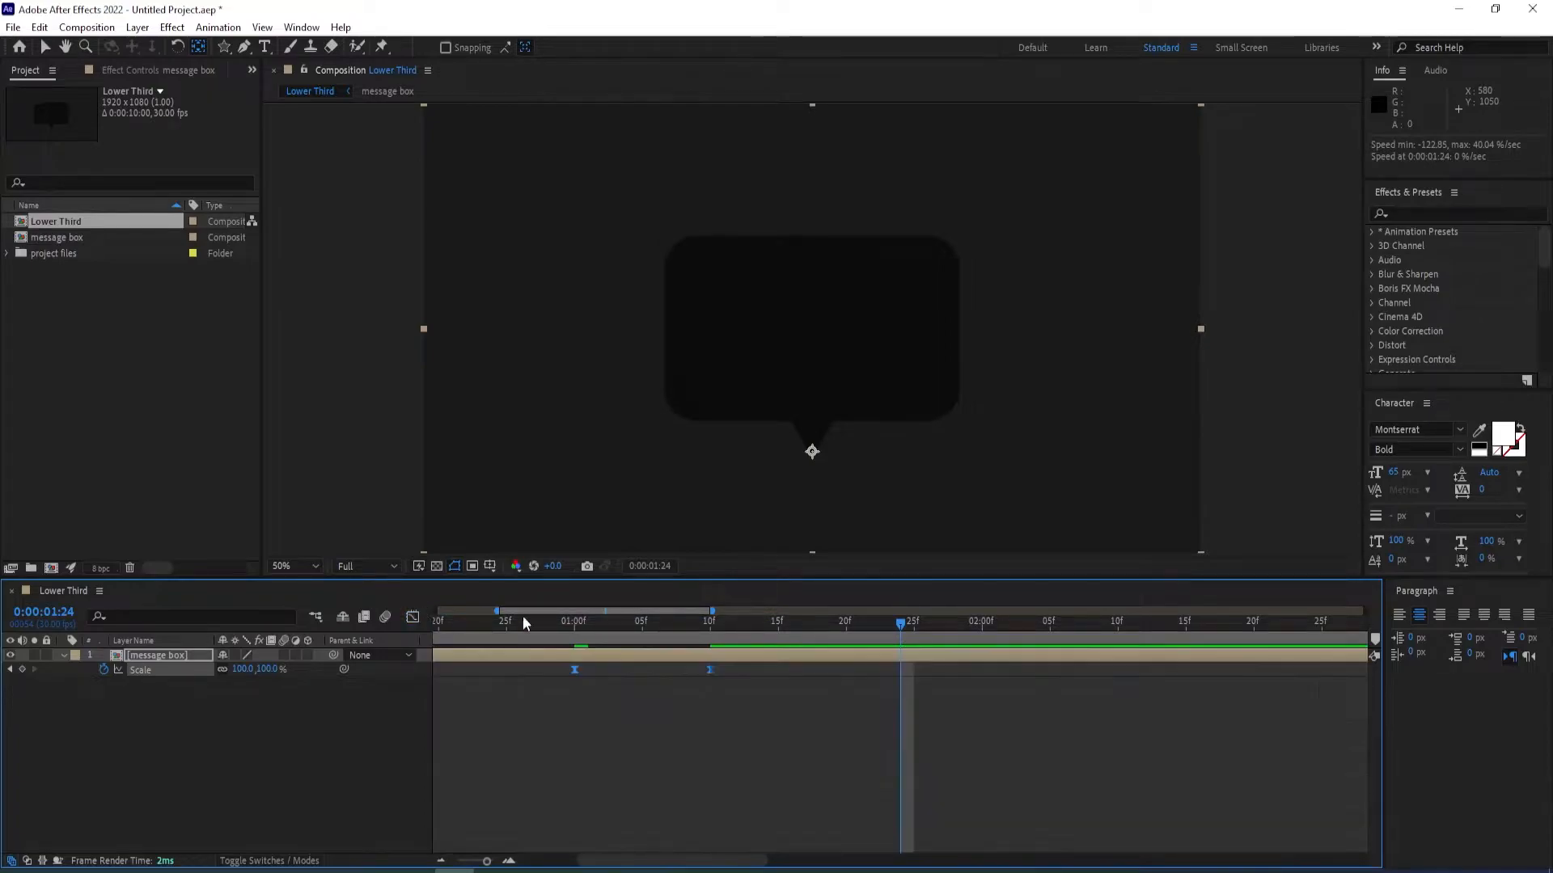
Play back the scale animation from the start and inspect the layers inside the message box composition.
key("Home")
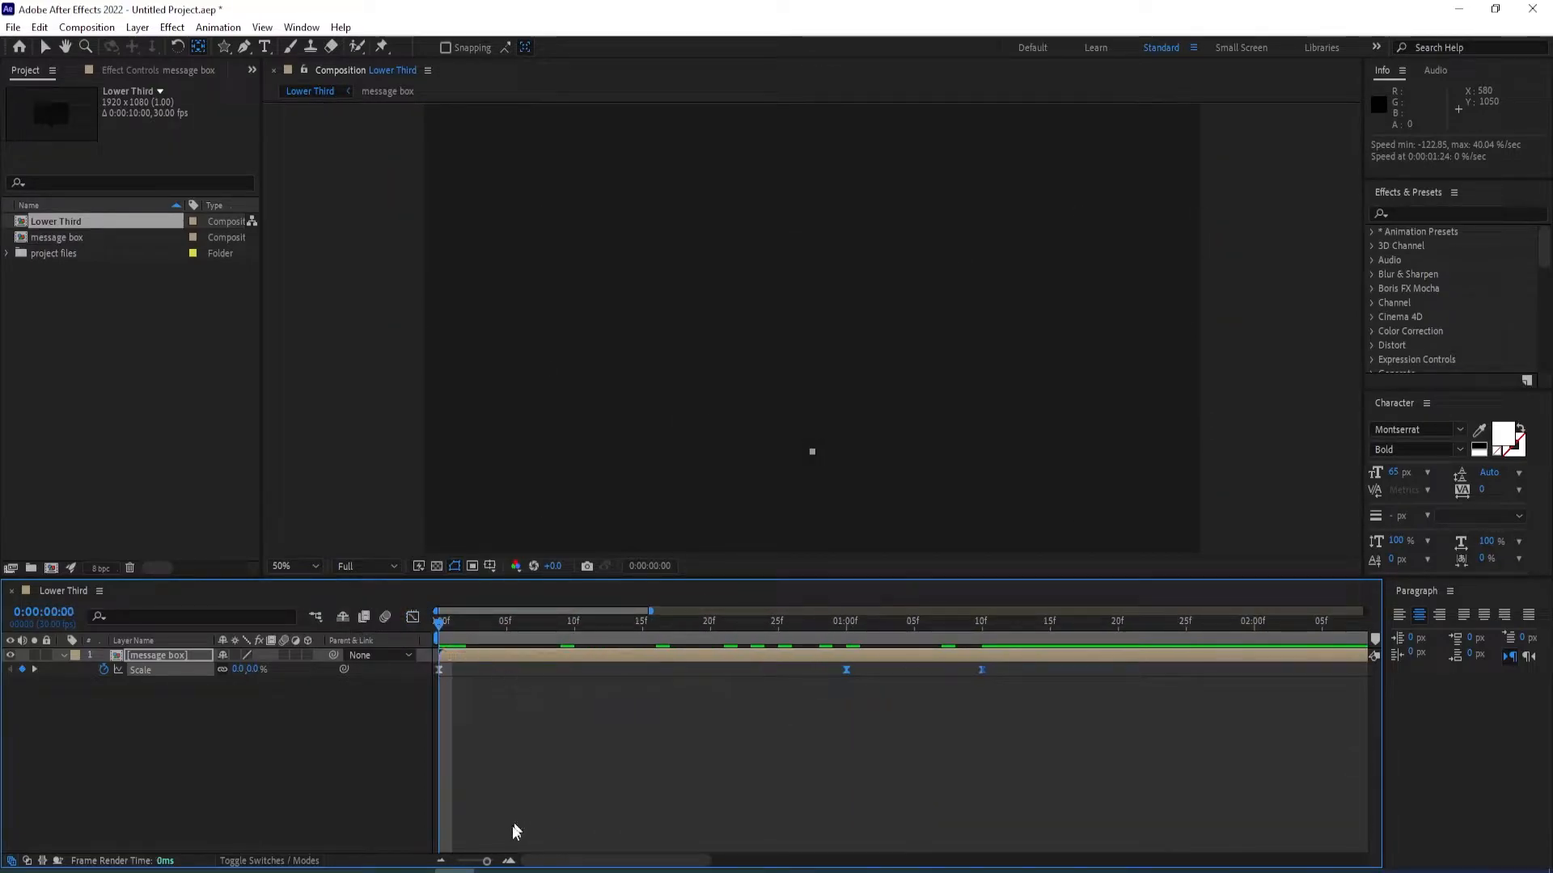
left_click_drag(485, 861, 465, 863)
key("space")
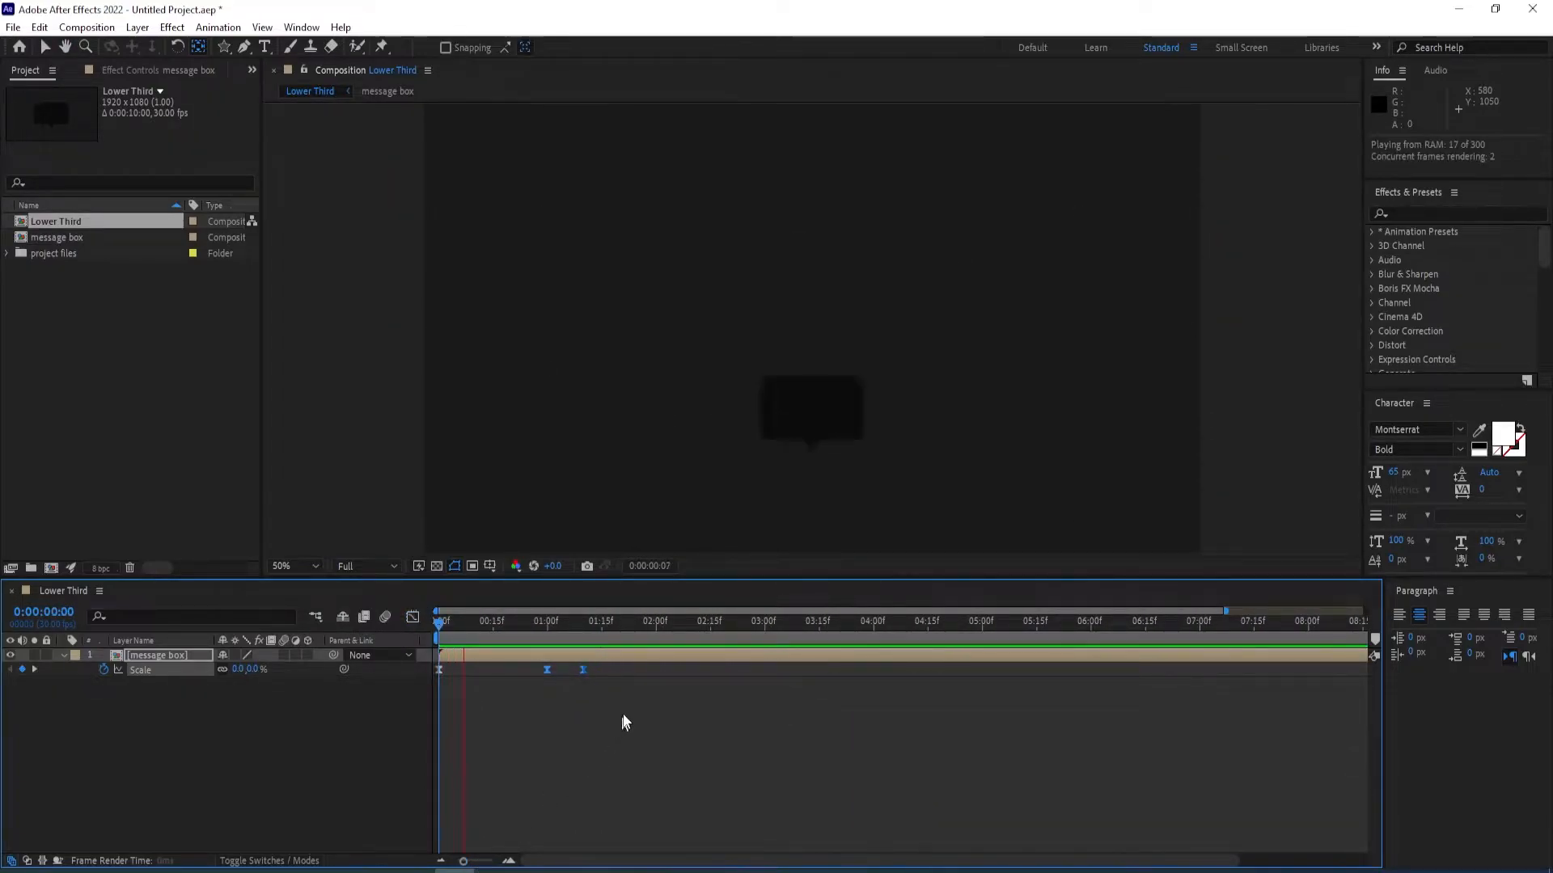
left_click(701, 651)
key("space")
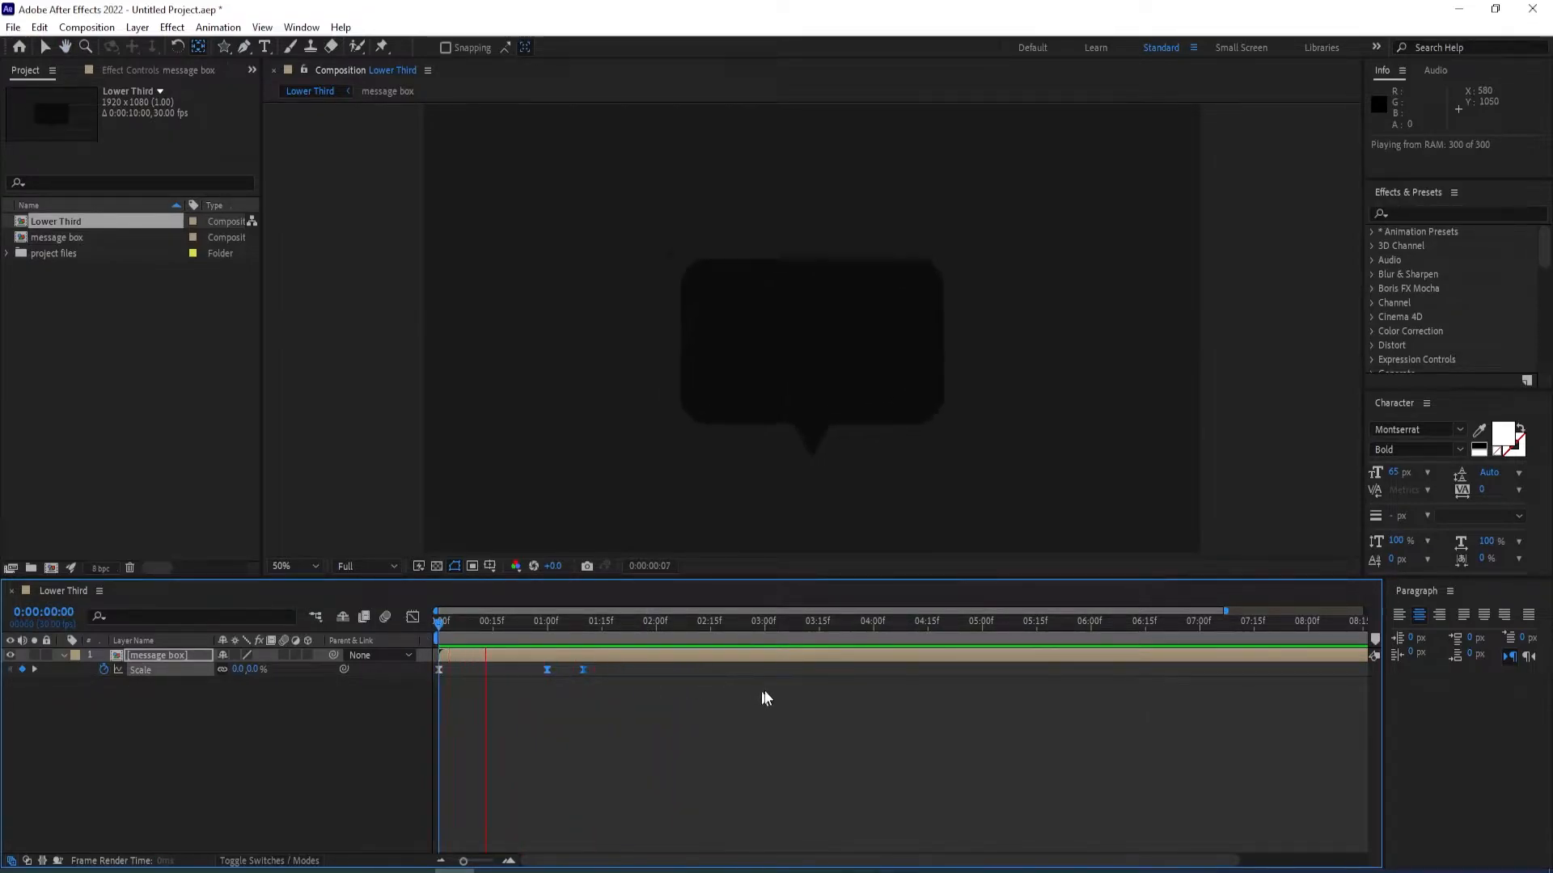
key("space")
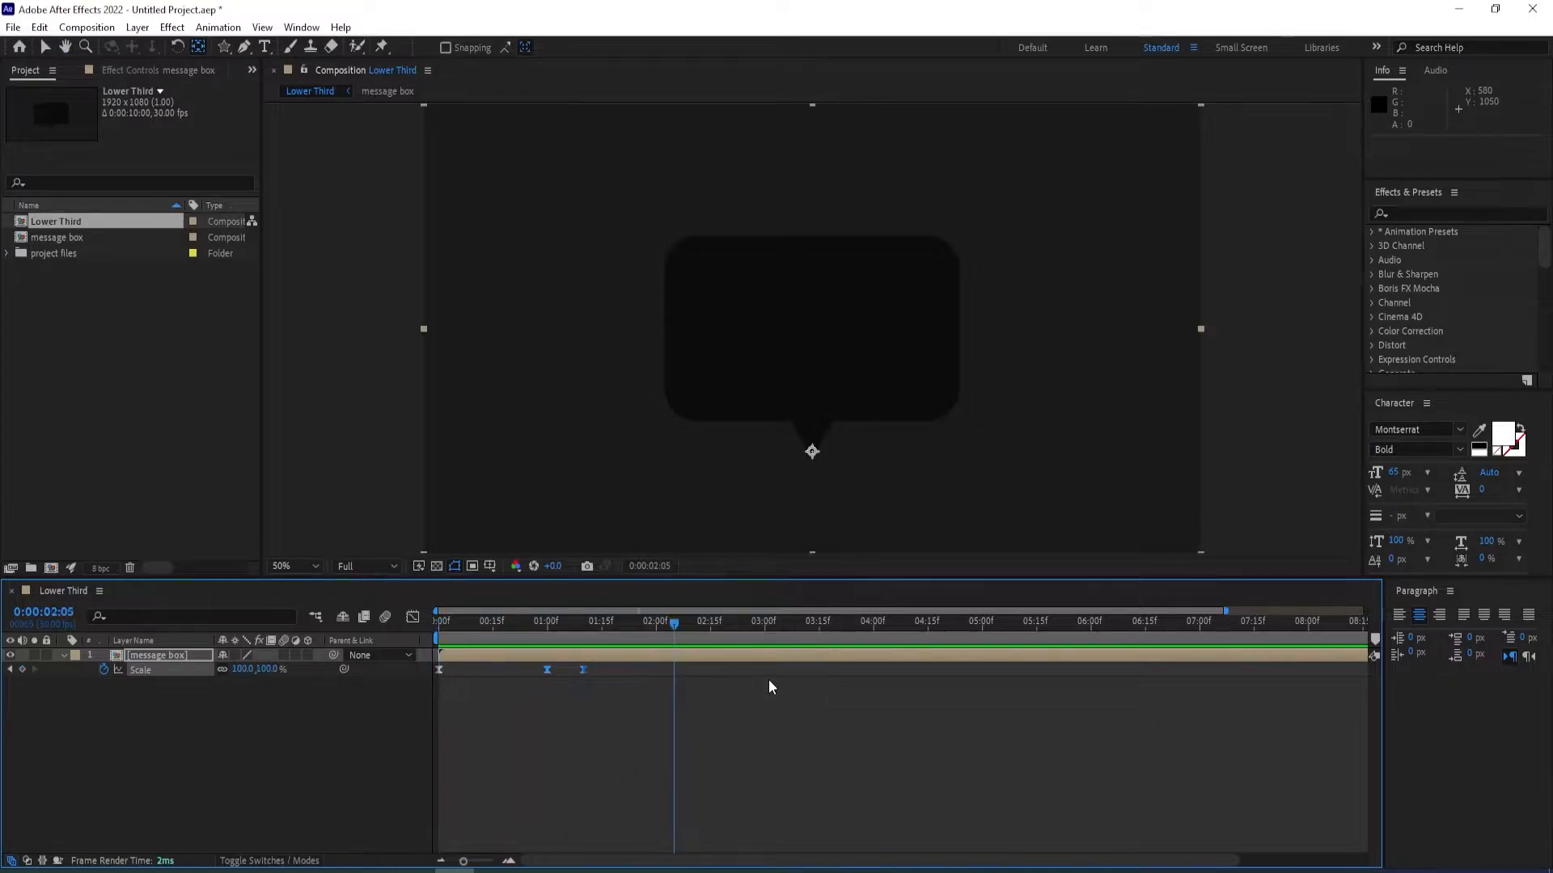
double_click(143, 654)
left_click_drag(149, 657, 149, 683)
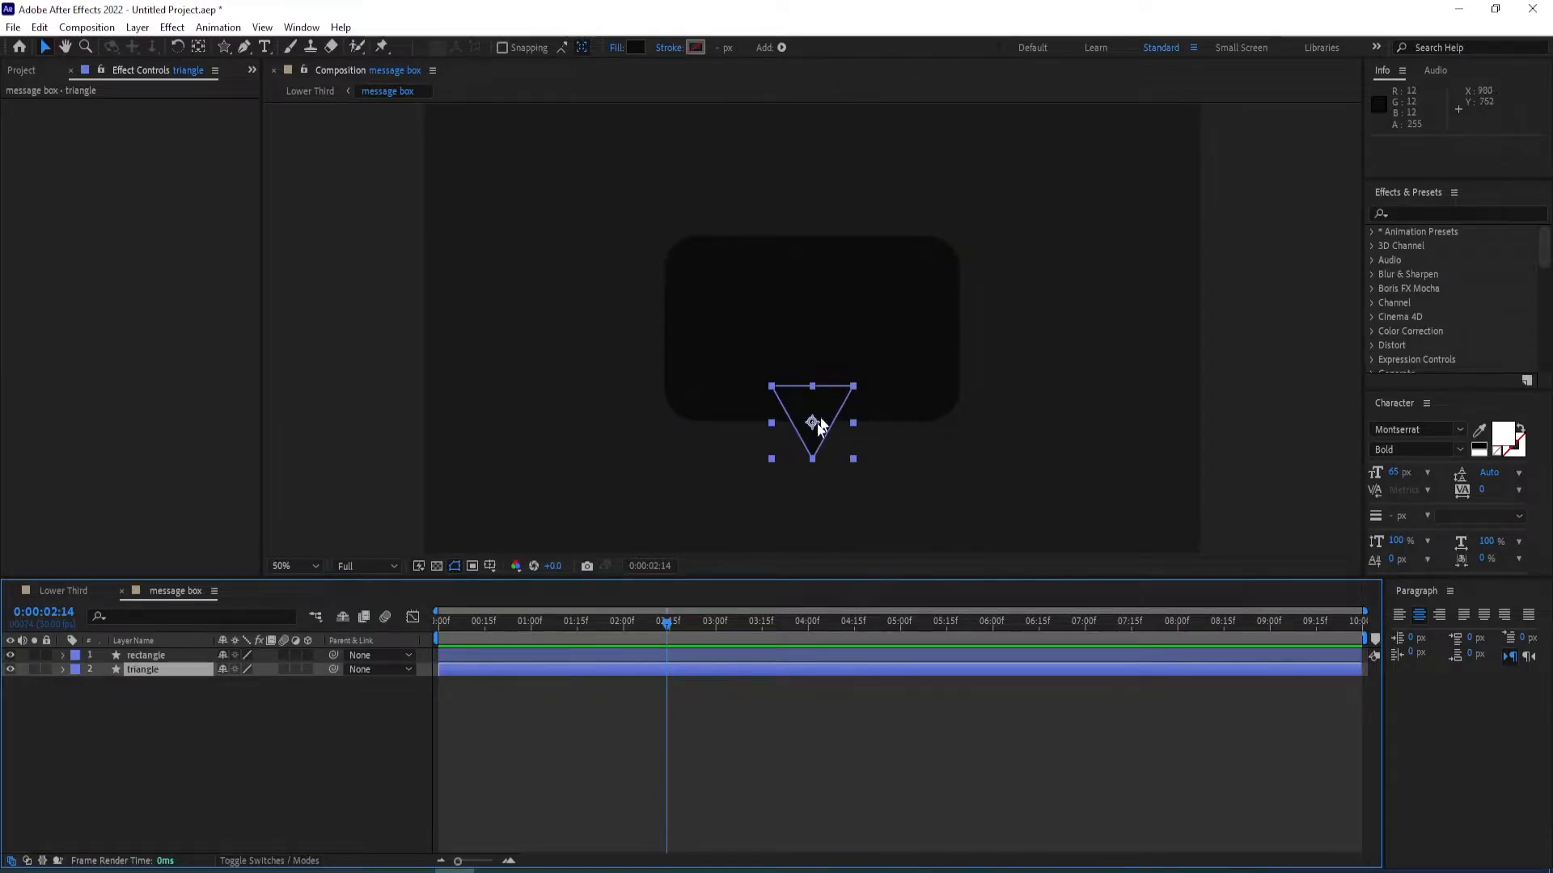
left_click(121, 591)
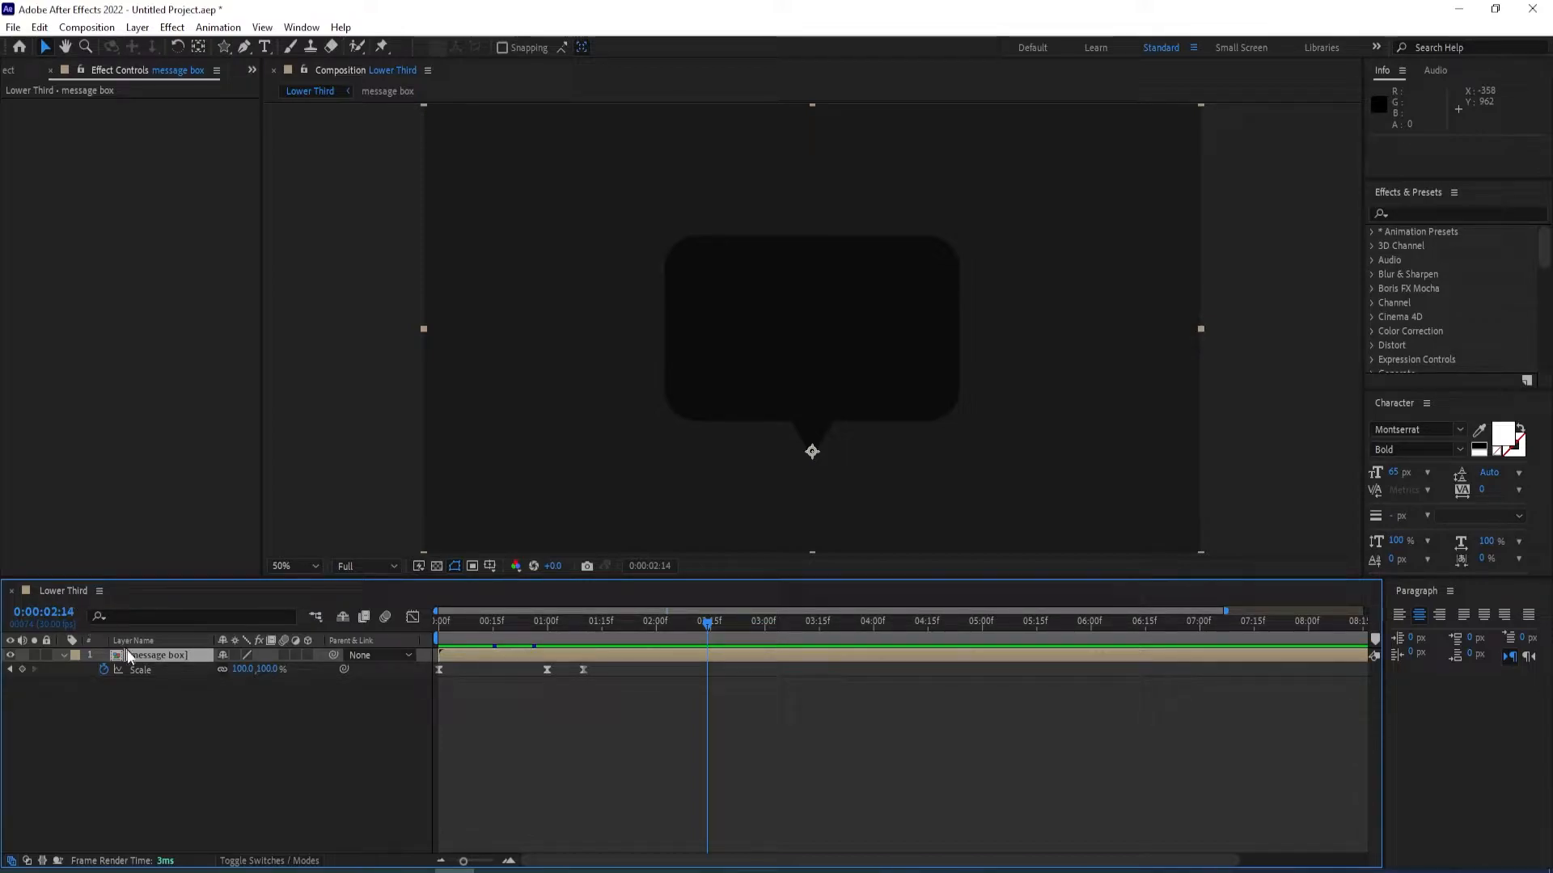
Auto-trace the message box layer's alpha channel at the current frame, applying the mask to a new layer.
left_click(139, 30)
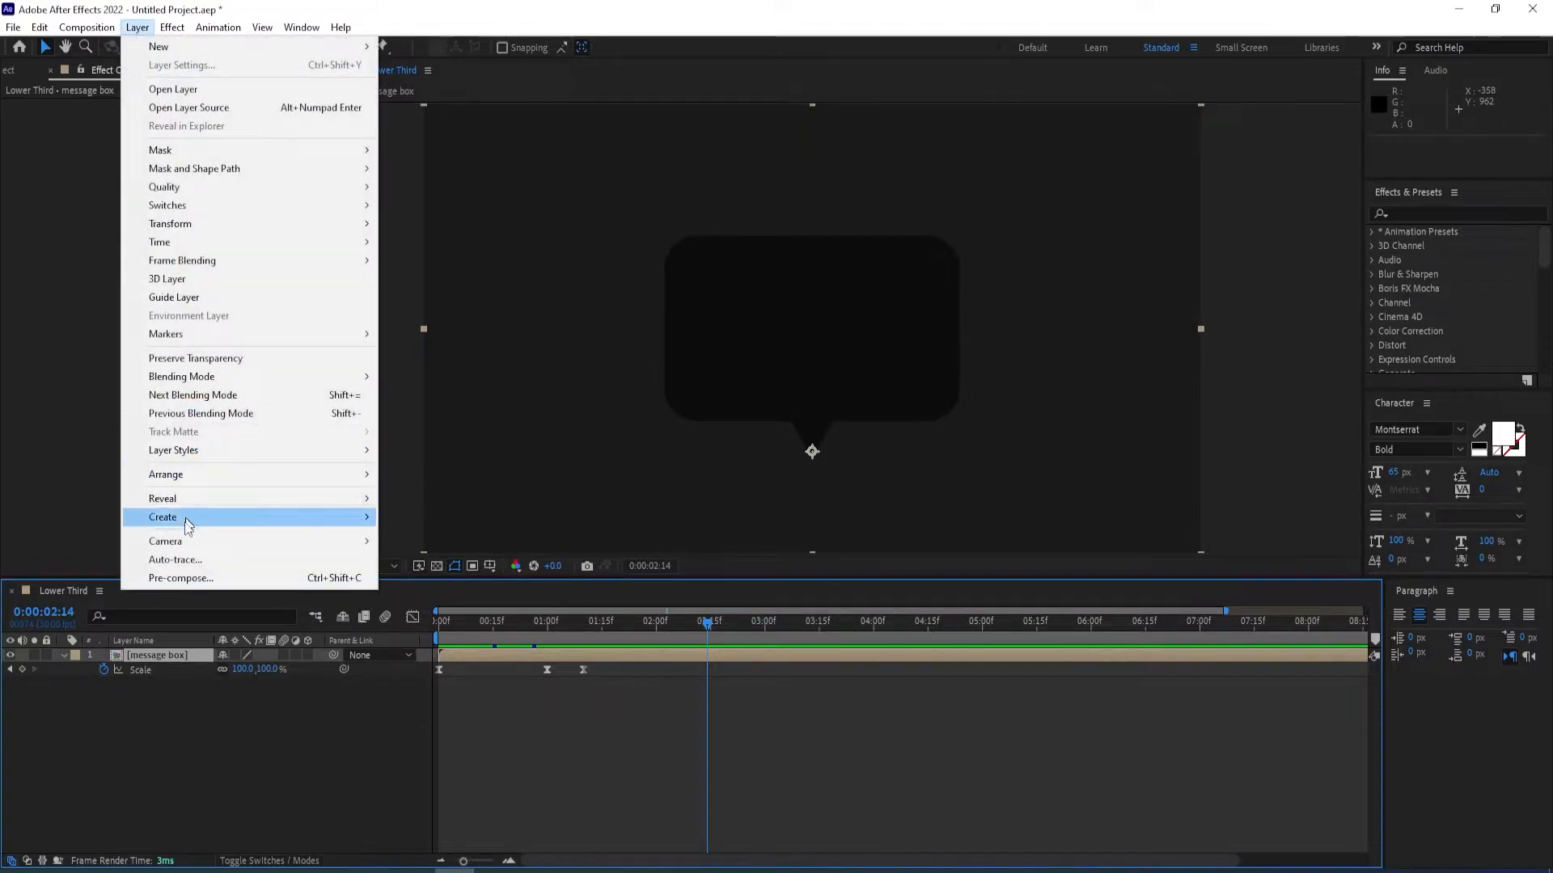
left_click(177, 559)
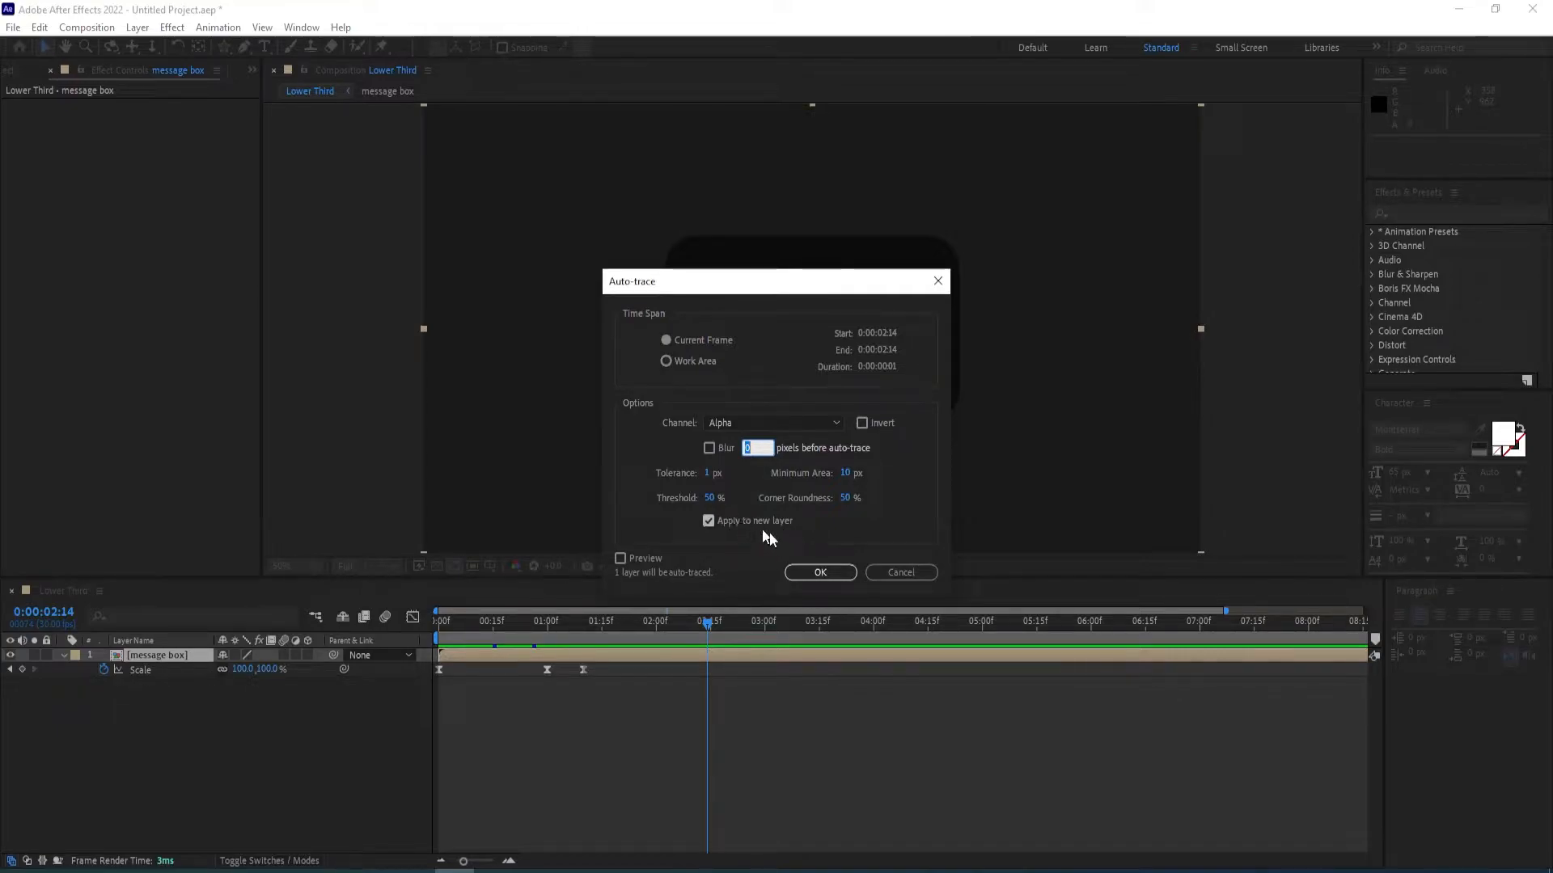
left_click(826, 576)
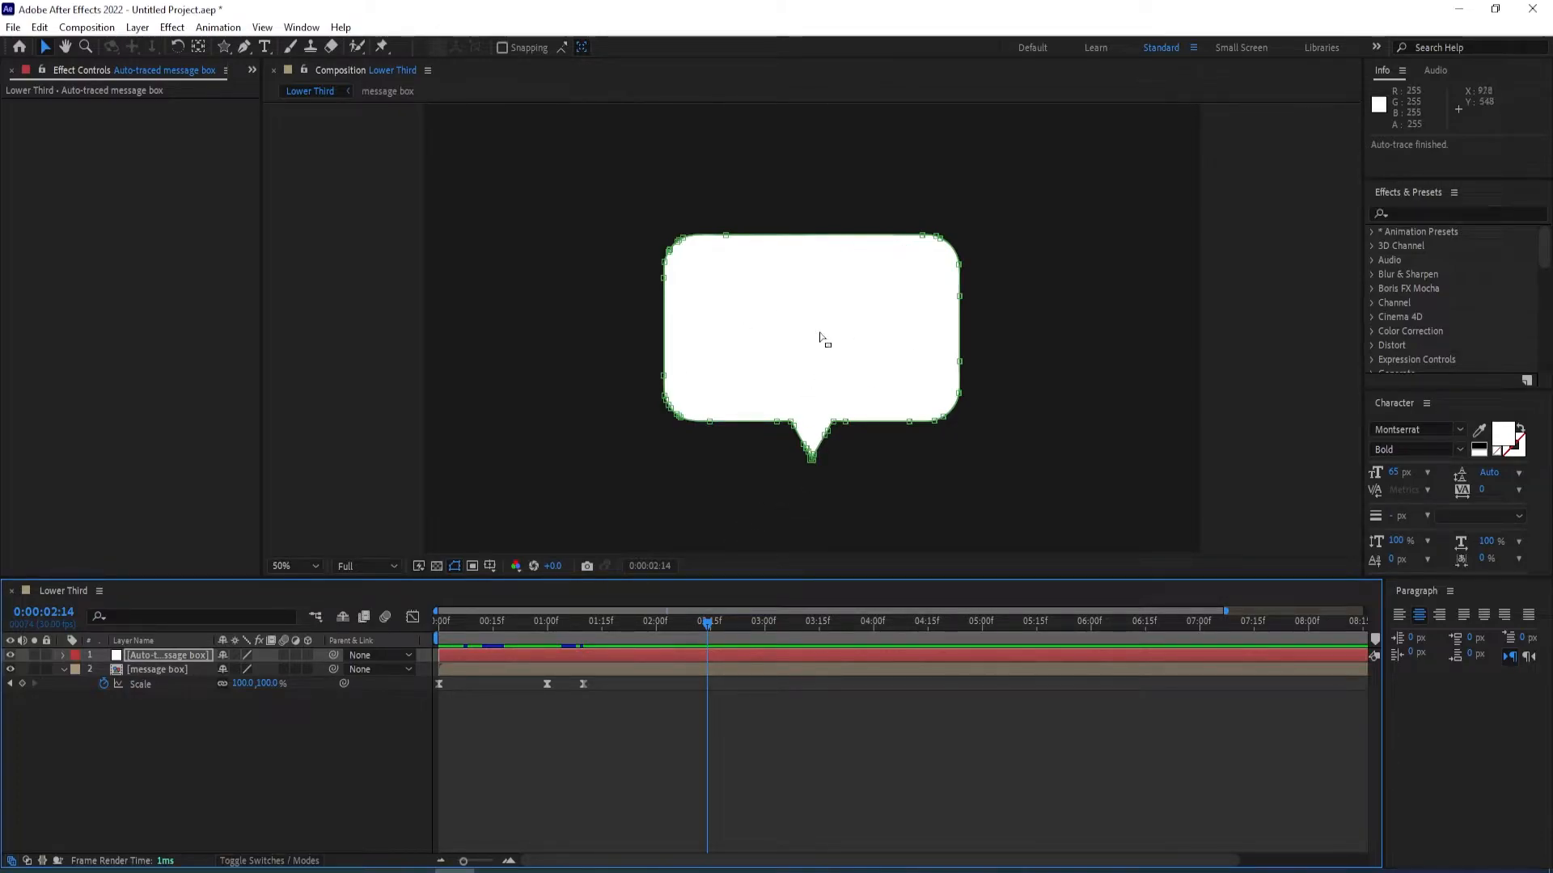
Rename the auto-traced layer as saber_box.
left_click(164, 655)
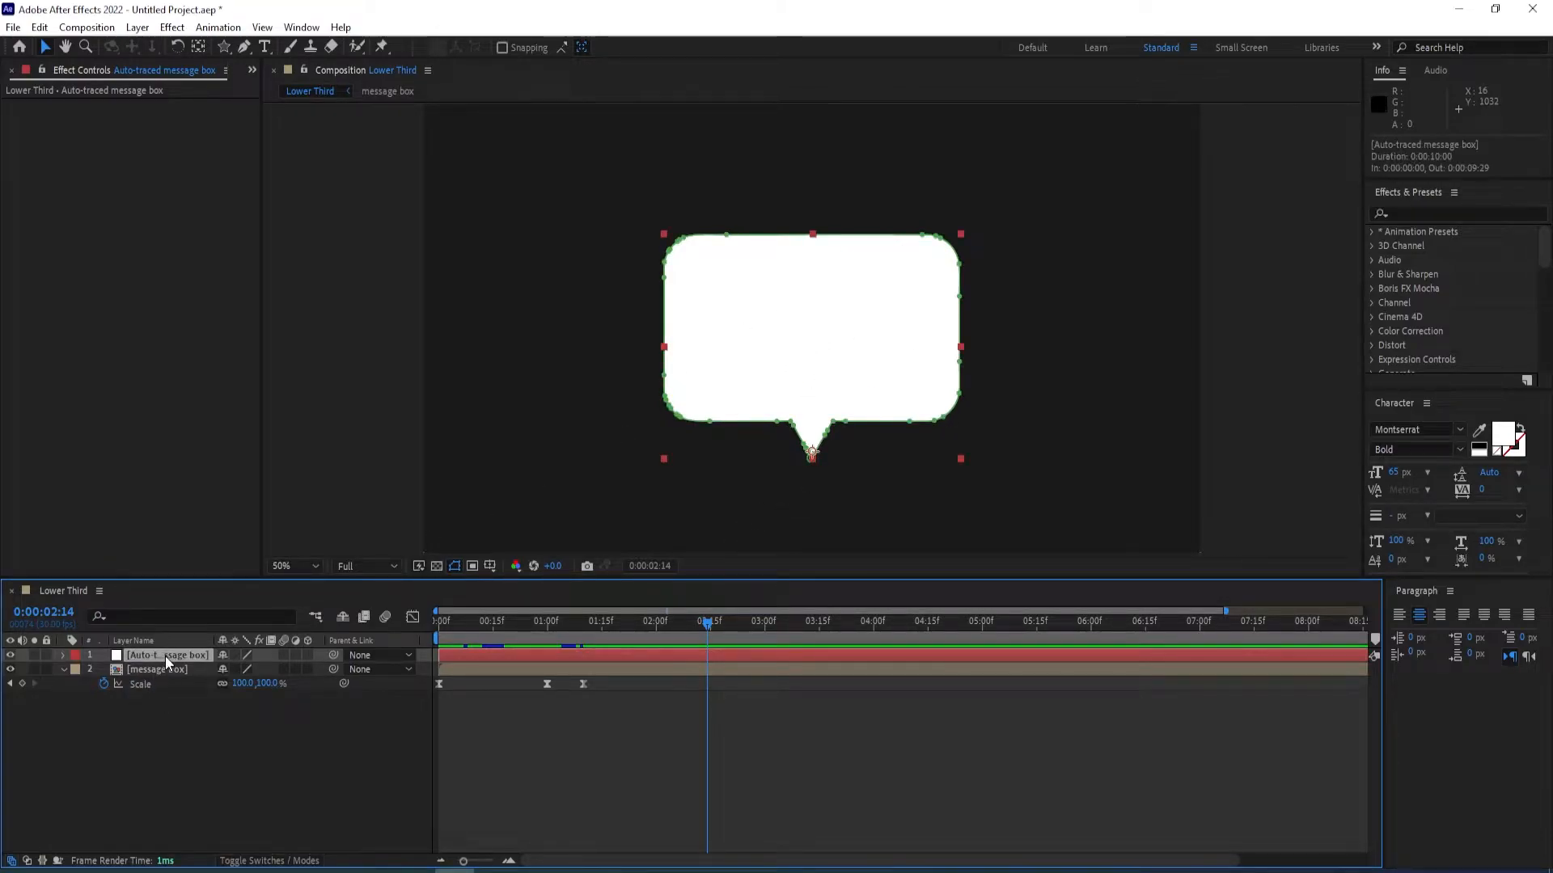
key("Return")
type("sa")
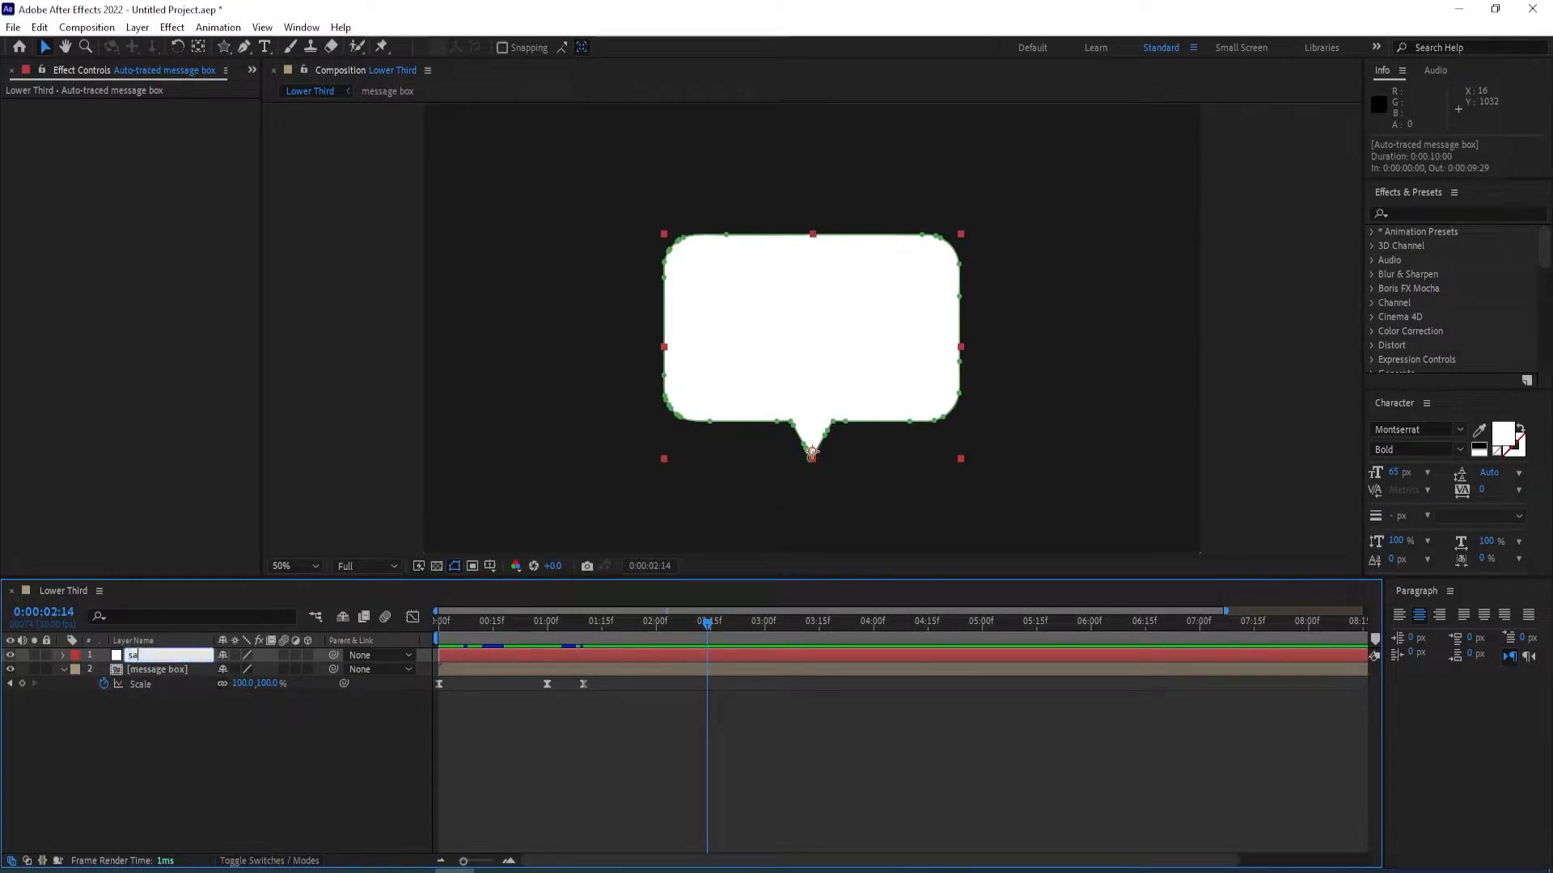
type("ber_box")
key("Return")
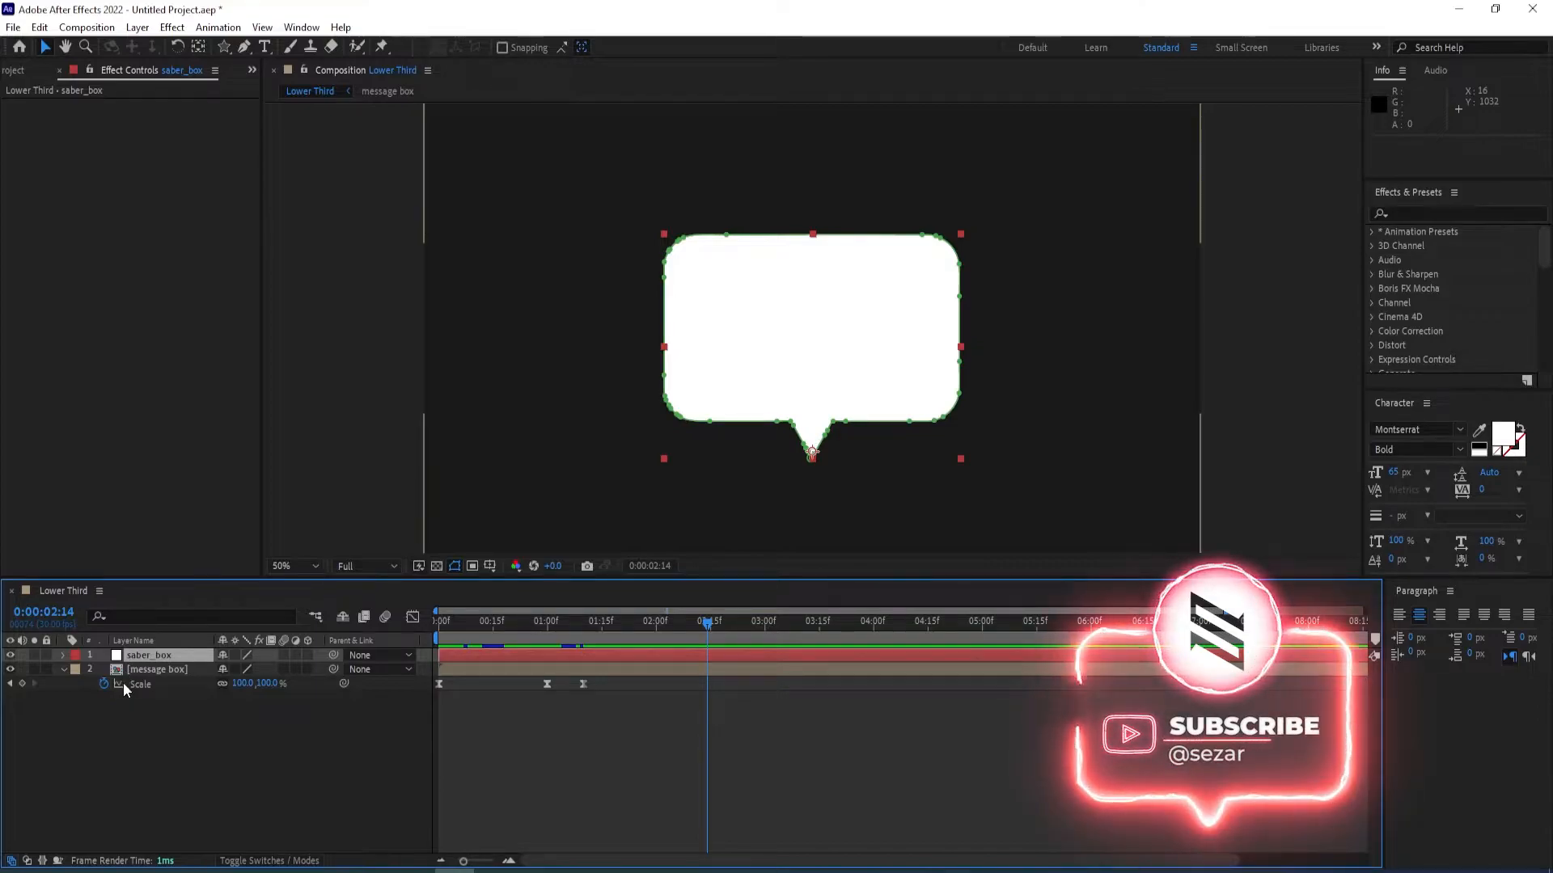
Find the Saber effect and apply it to the saber_box layer.
left_click(1418, 212)
type("saber")
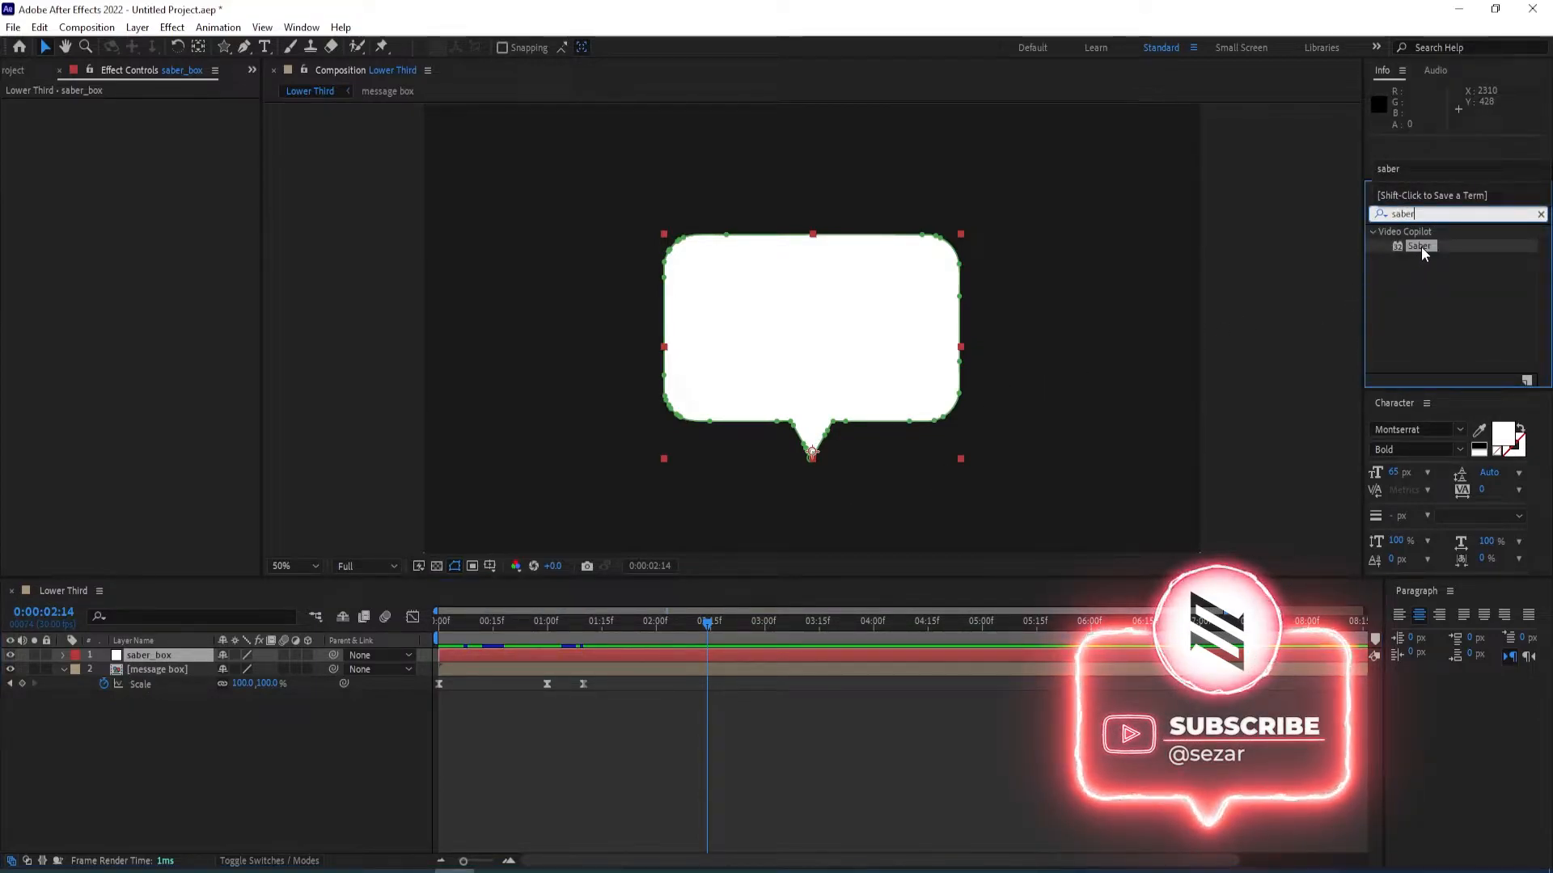
left_click(1420, 246)
double_click(1420, 246)
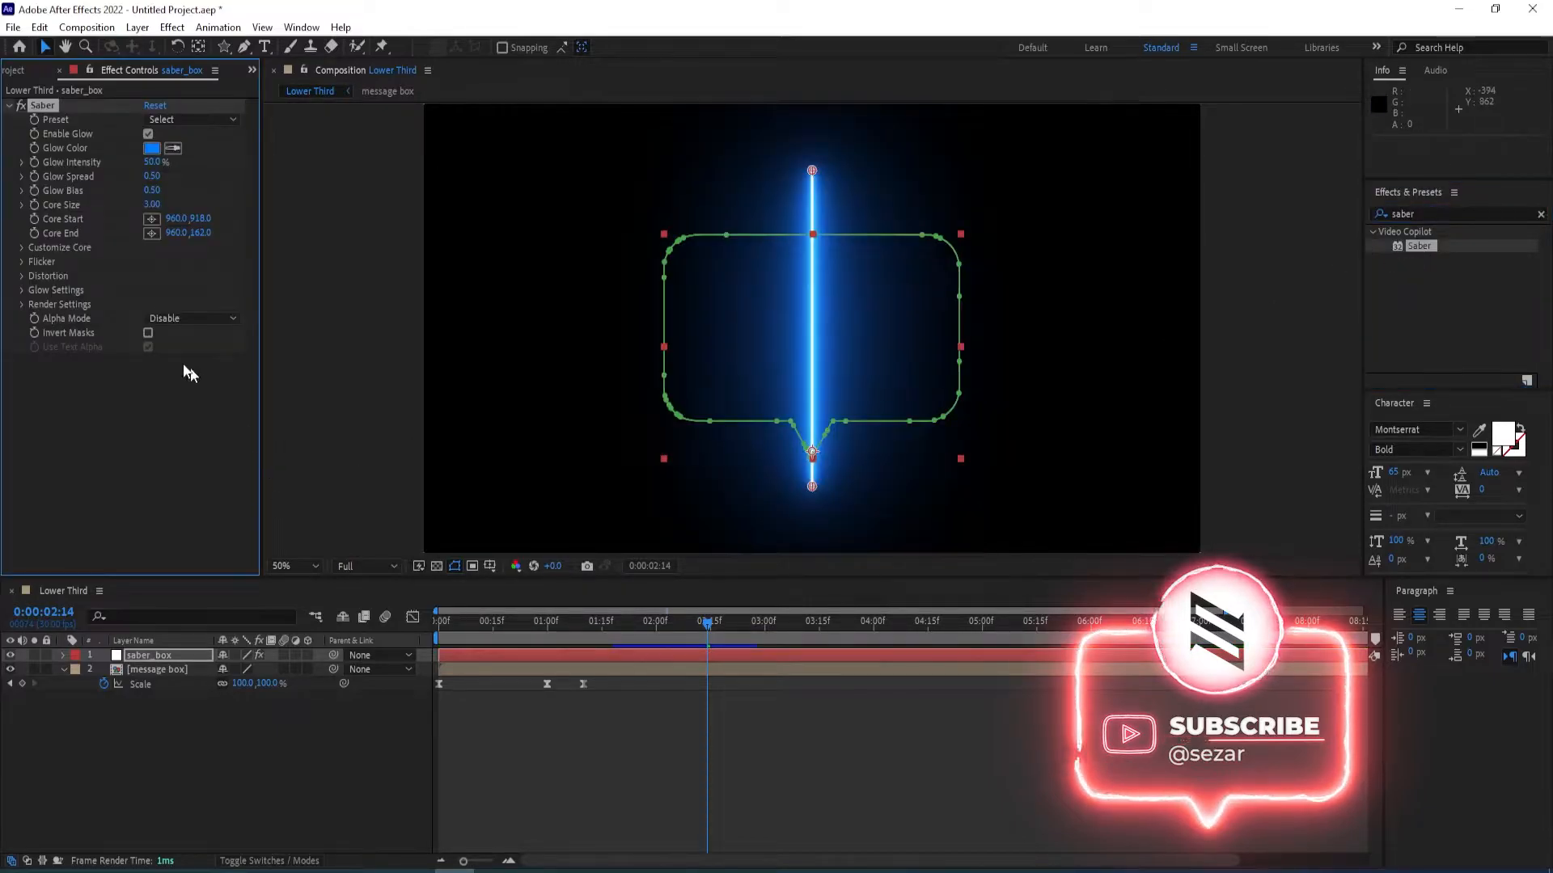
Set the Saber effect's composite settings to Transparent in its render settings.
left_click(22, 305)
left_click(178, 446)
left_click(187, 464)
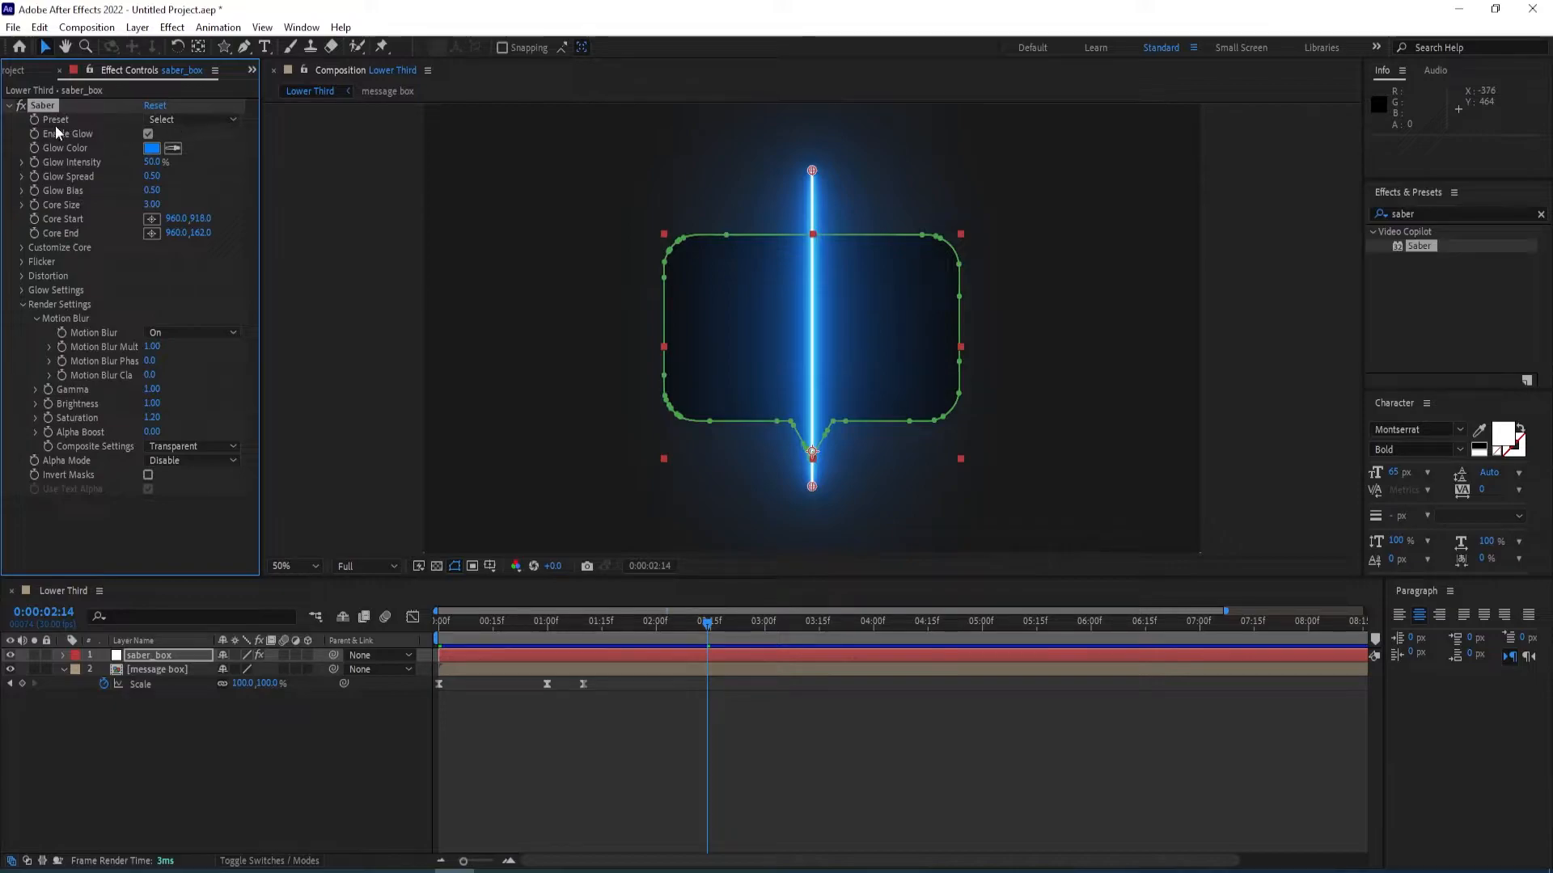
Set the Saber preset to Energize and its glow color to purple 8400FF.
left_click(177, 121)
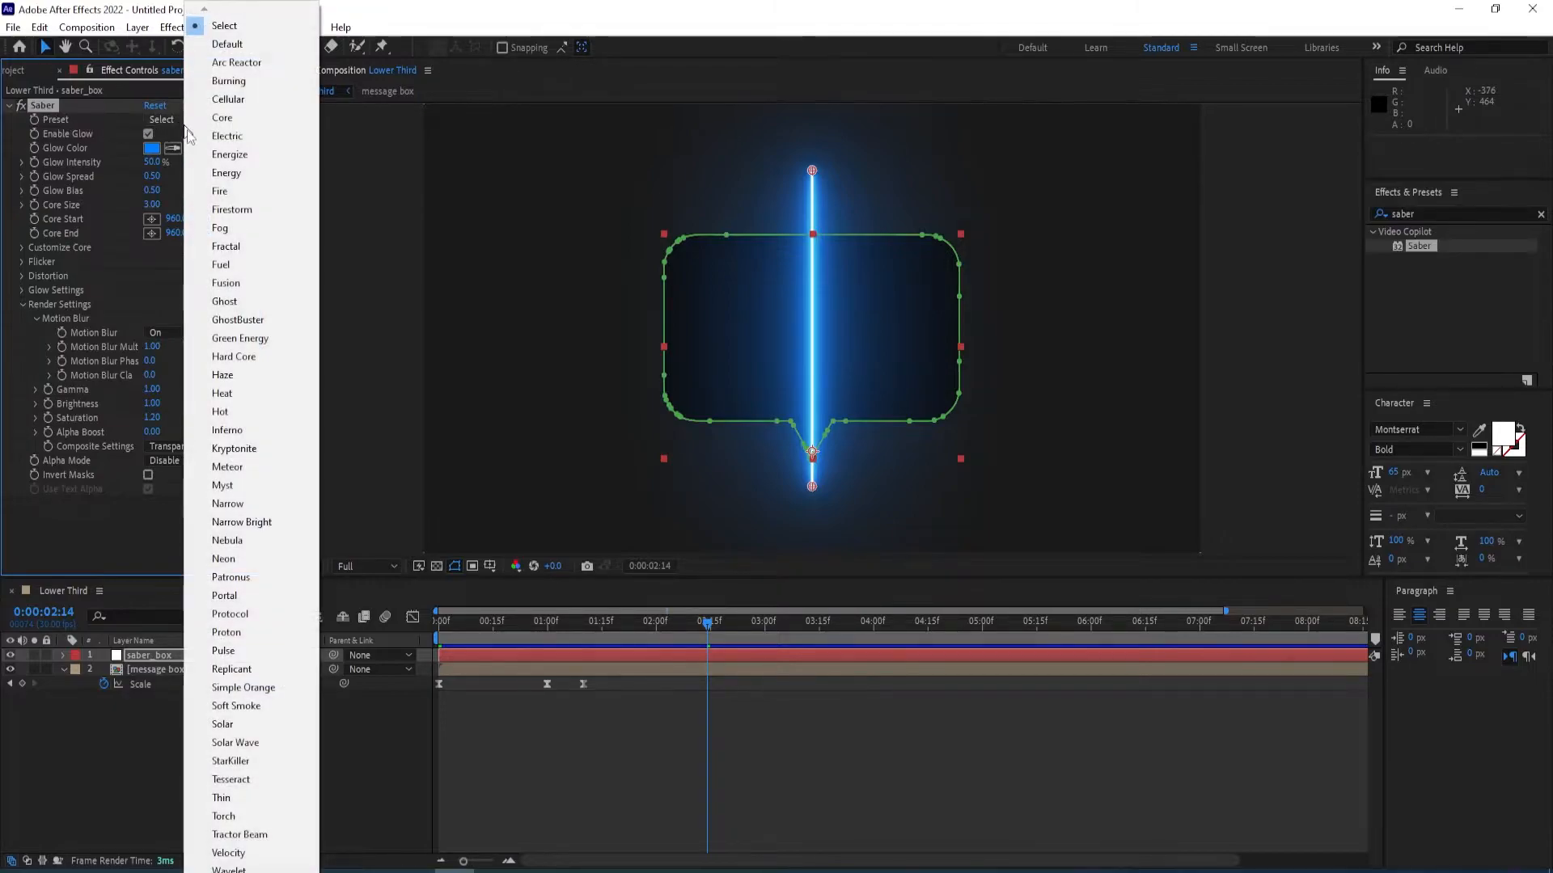
left_click(247, 162)
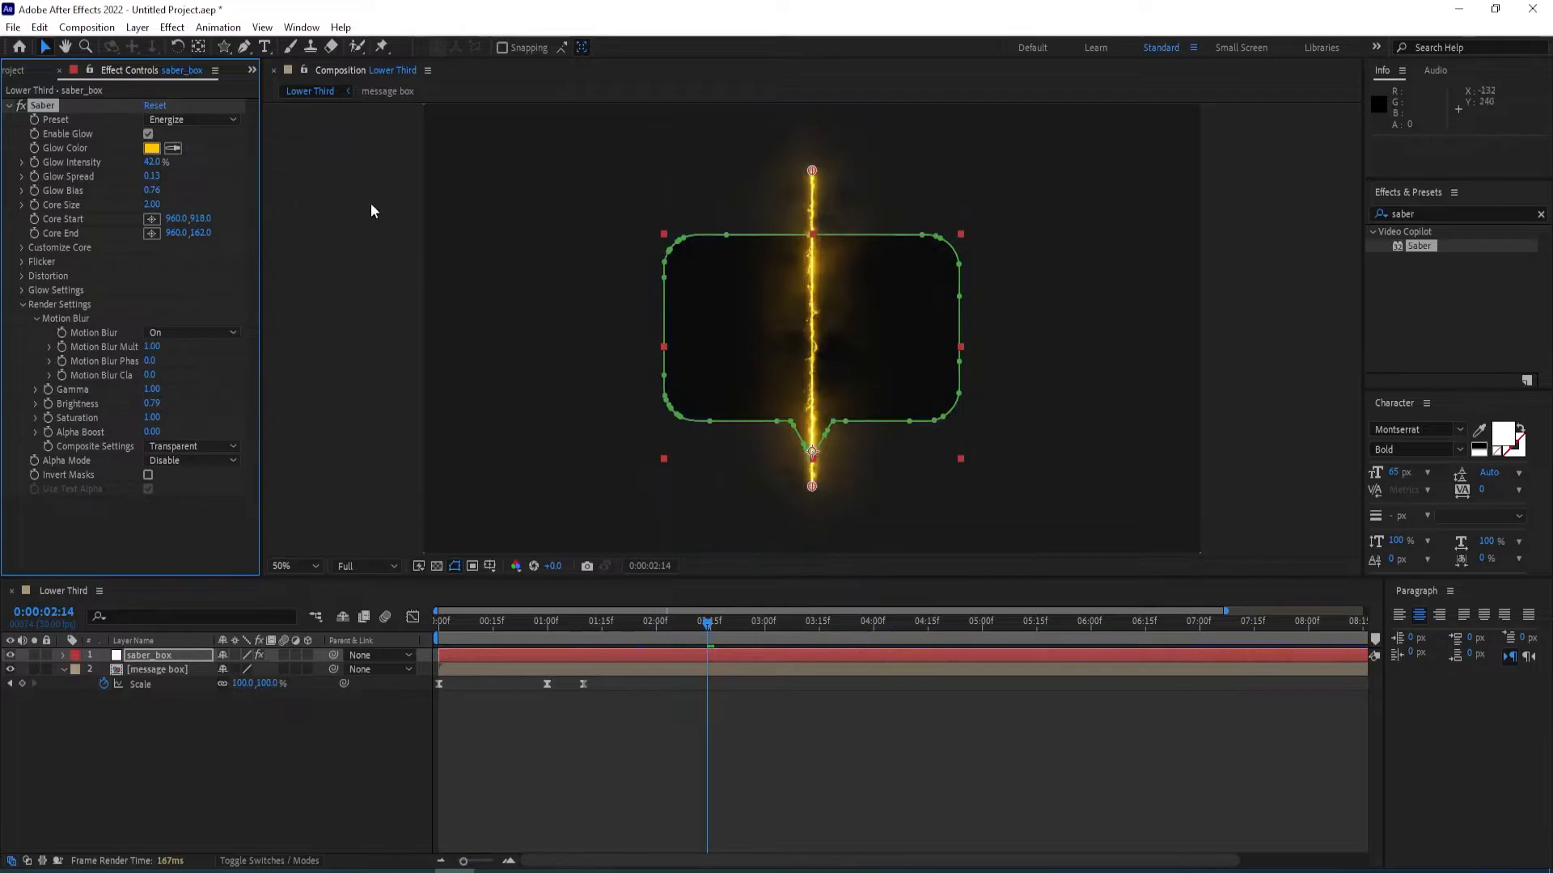
left_click(153, 149)
left_click(1304, 444)
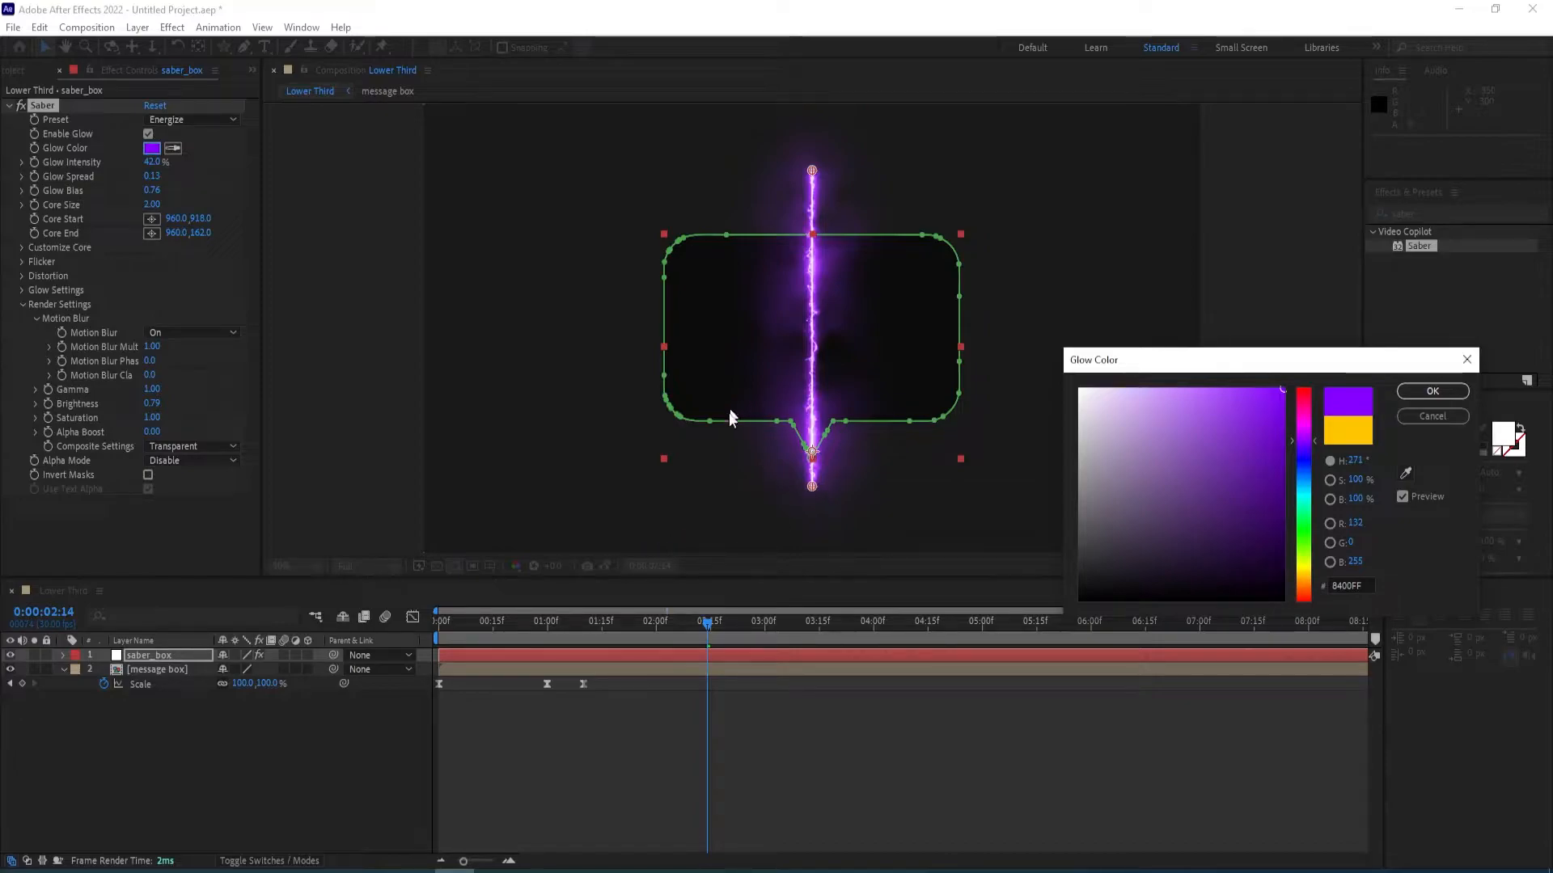
left_click(1432, 395)
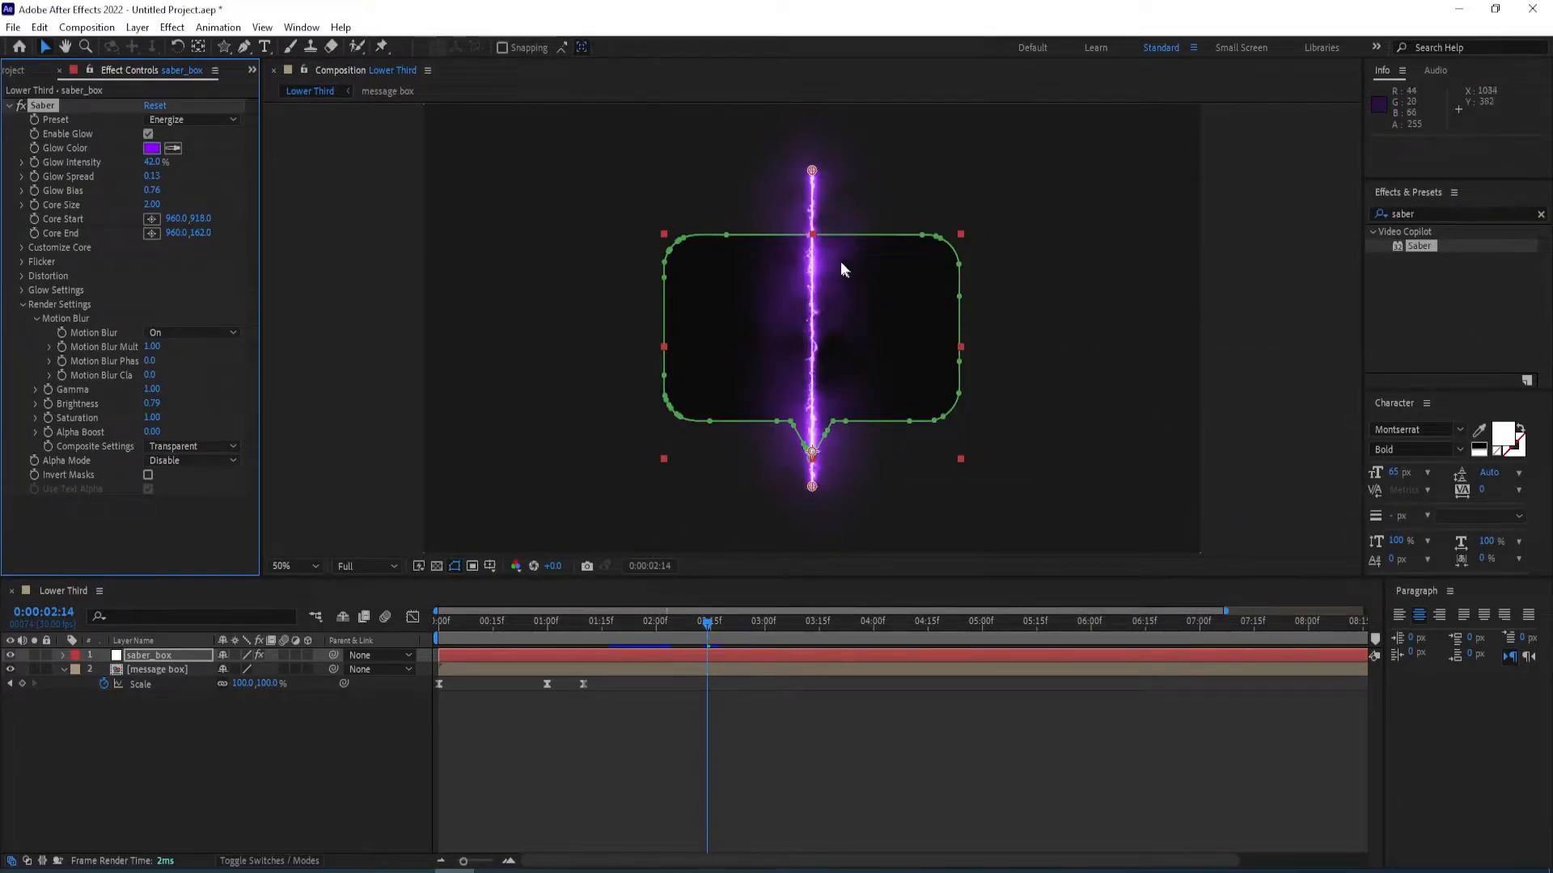
Set the Saber effect's core type to Layer Masks under its core customization settings.
left_click(21, 246)
left_click(200, 263)
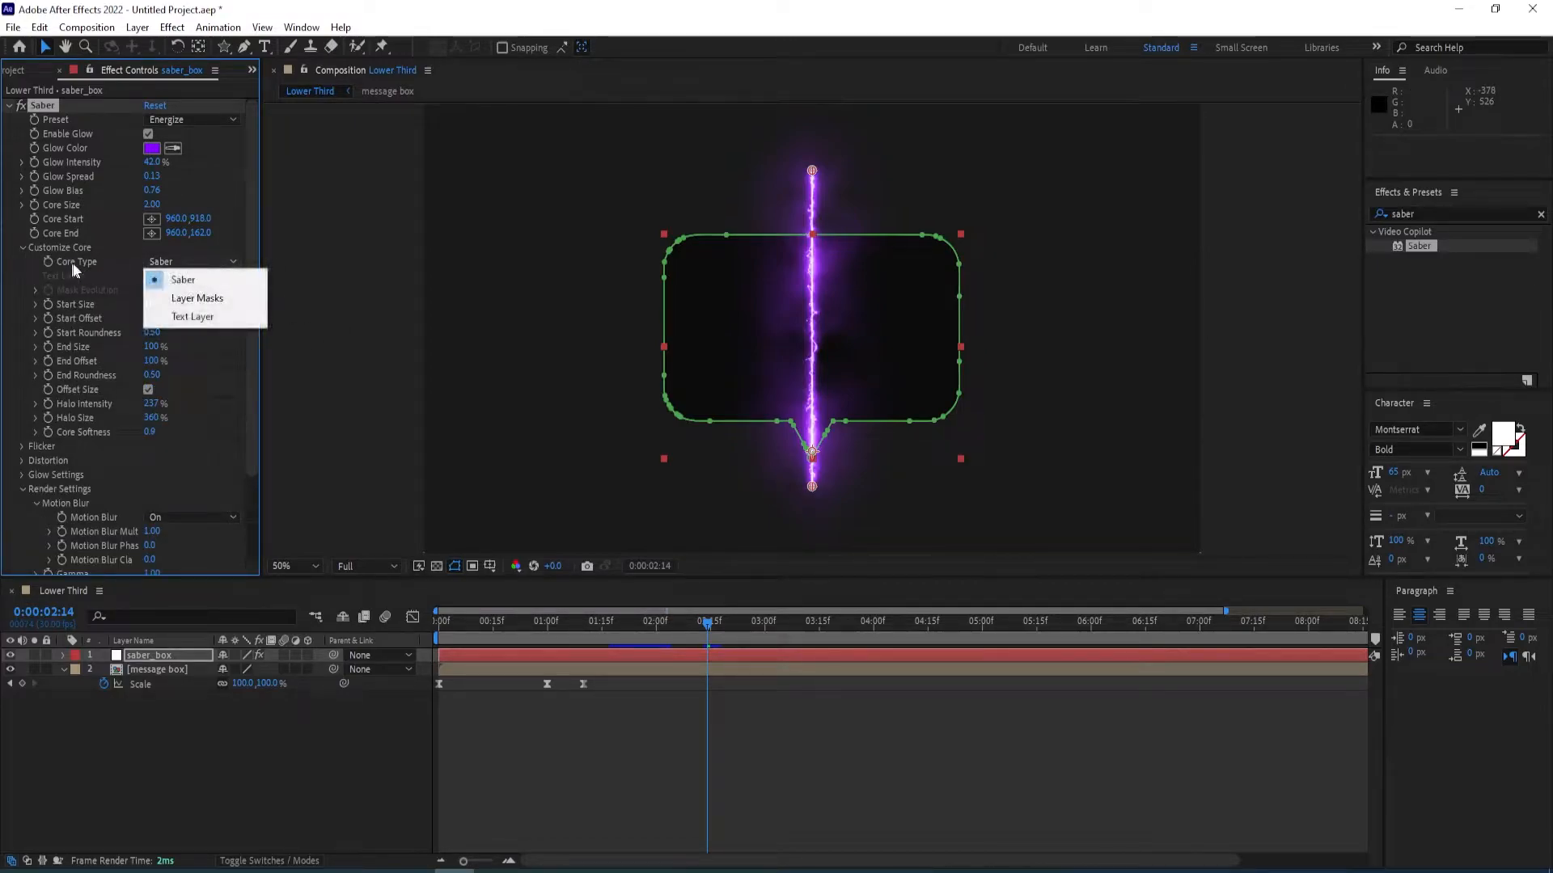
left_click(226, 300)
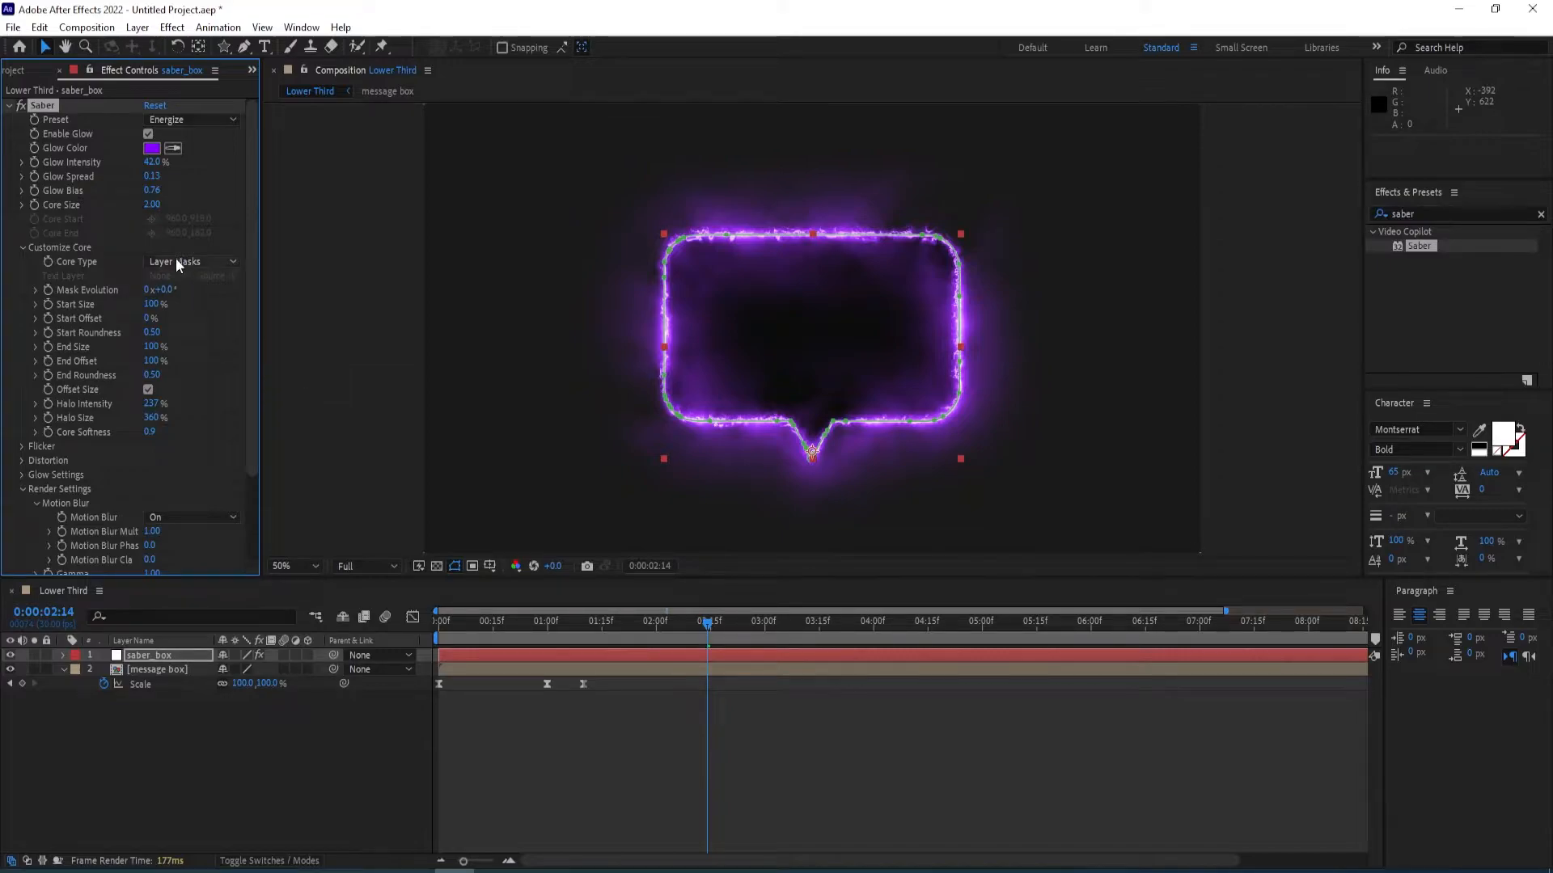
Set the Saber glow intensity to 70%.
left_click_drag(152, 162, 173, 161)
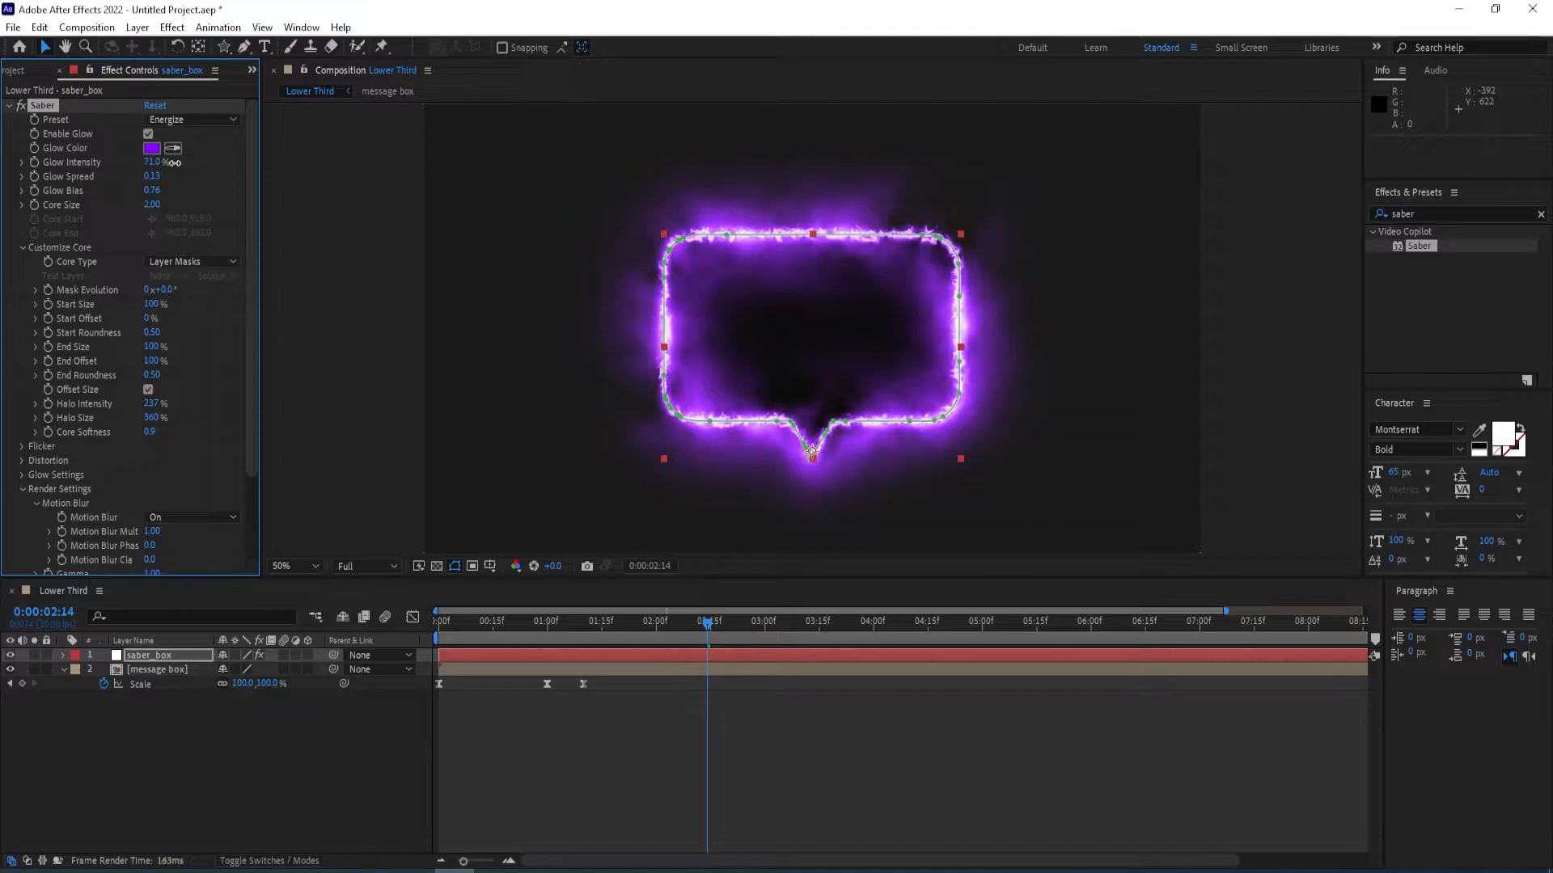
left_click(157, 163)
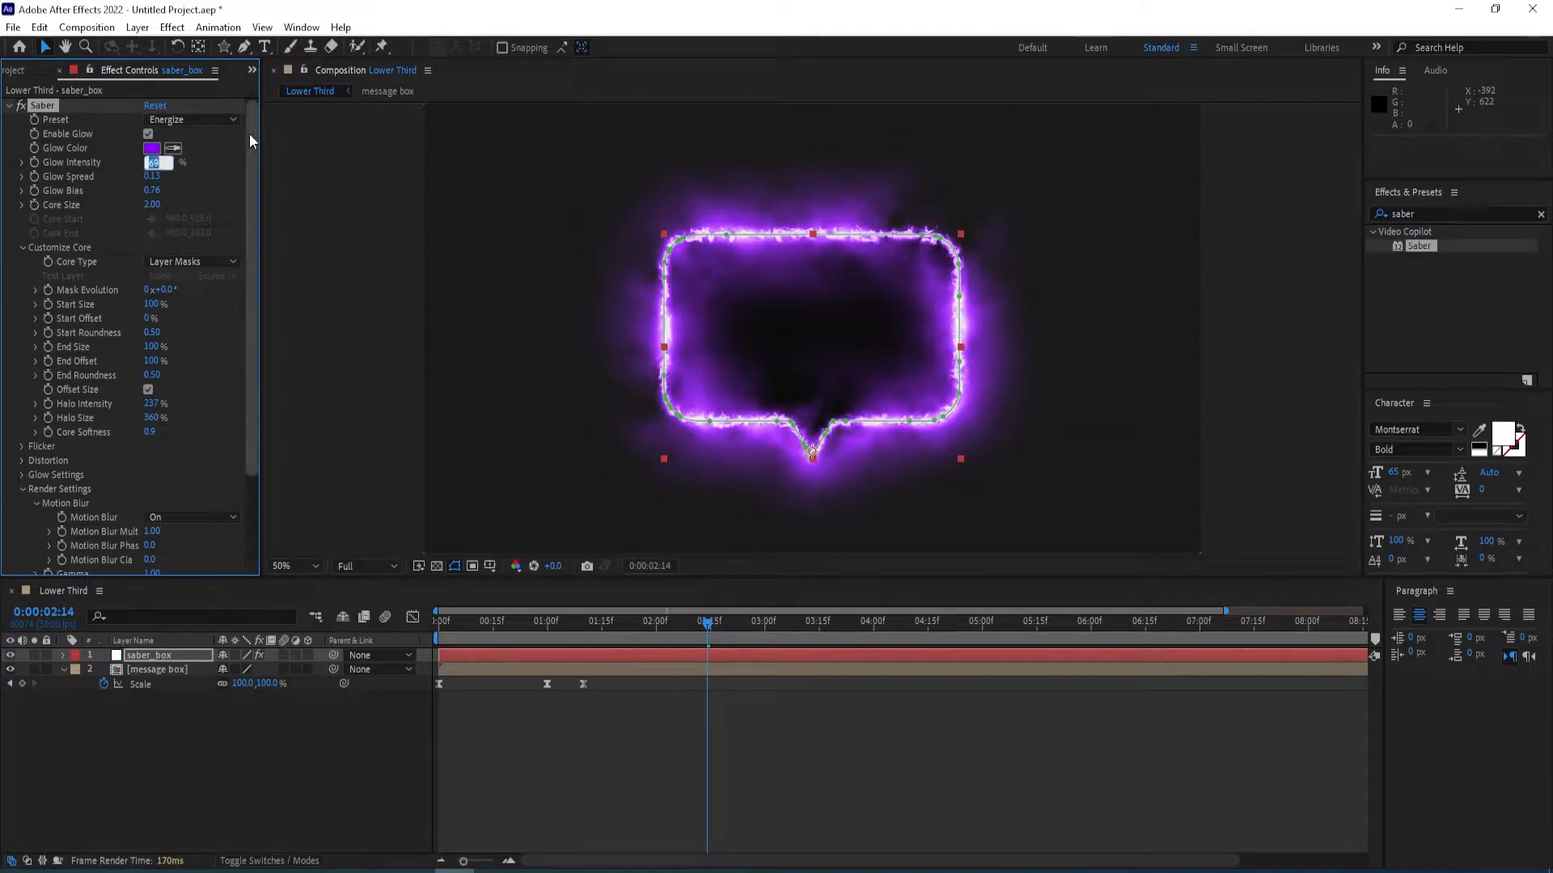
type("70")
key("Return")
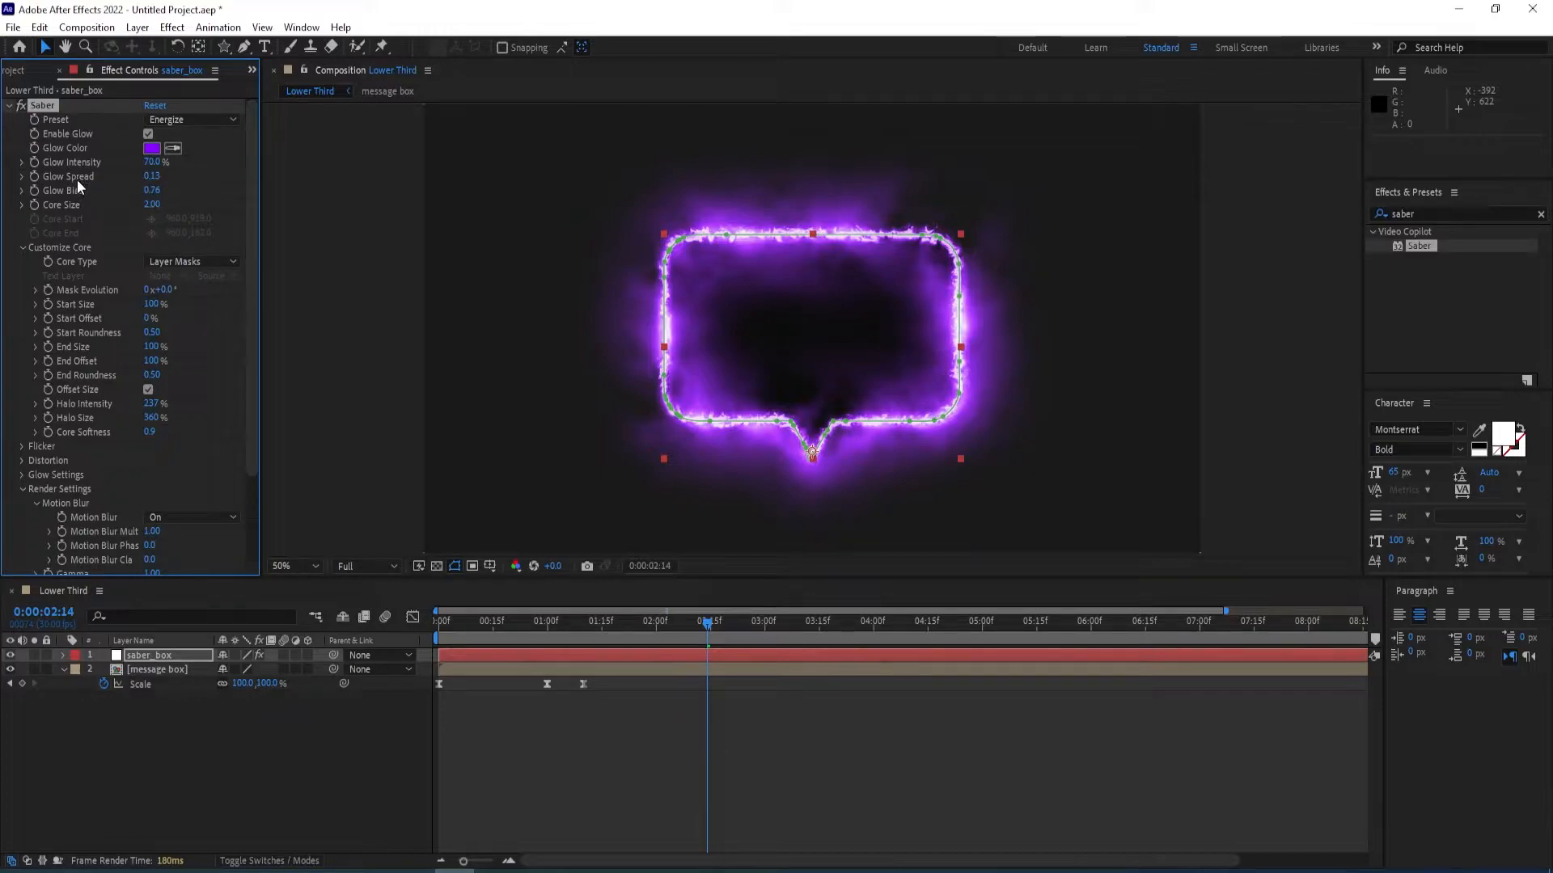
Set the Saber glow bias to 0.32 and the core size to 1, and deselect the layer.
left_click(152, 191)
type("0.43")
key("Return")
left_click_drag(140, 207, 138, 209)
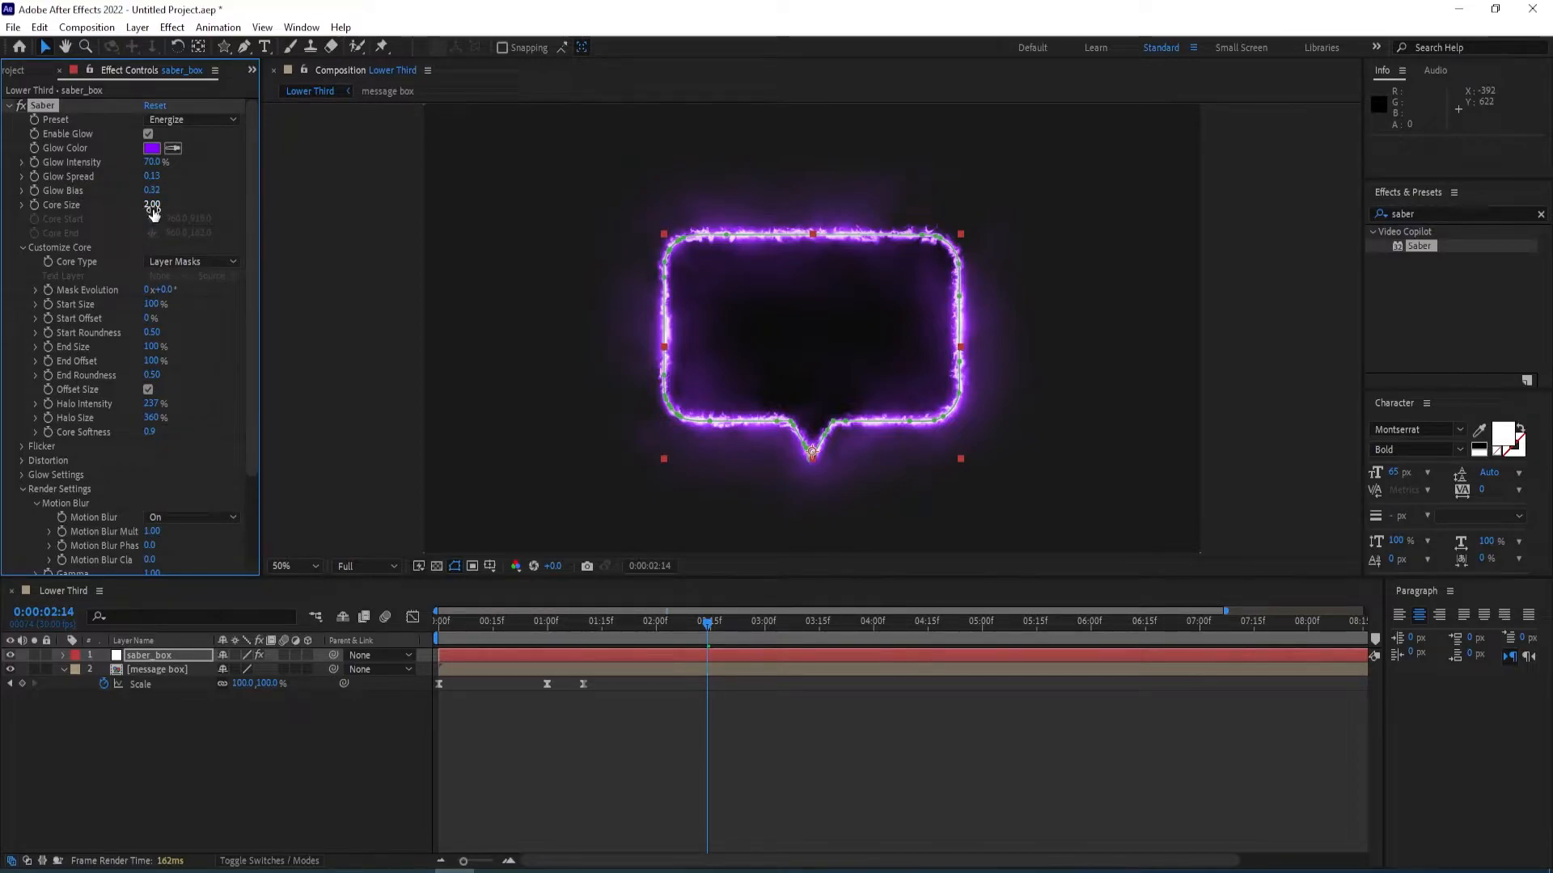
left_click(153, 205)
type("1")
key("Return")
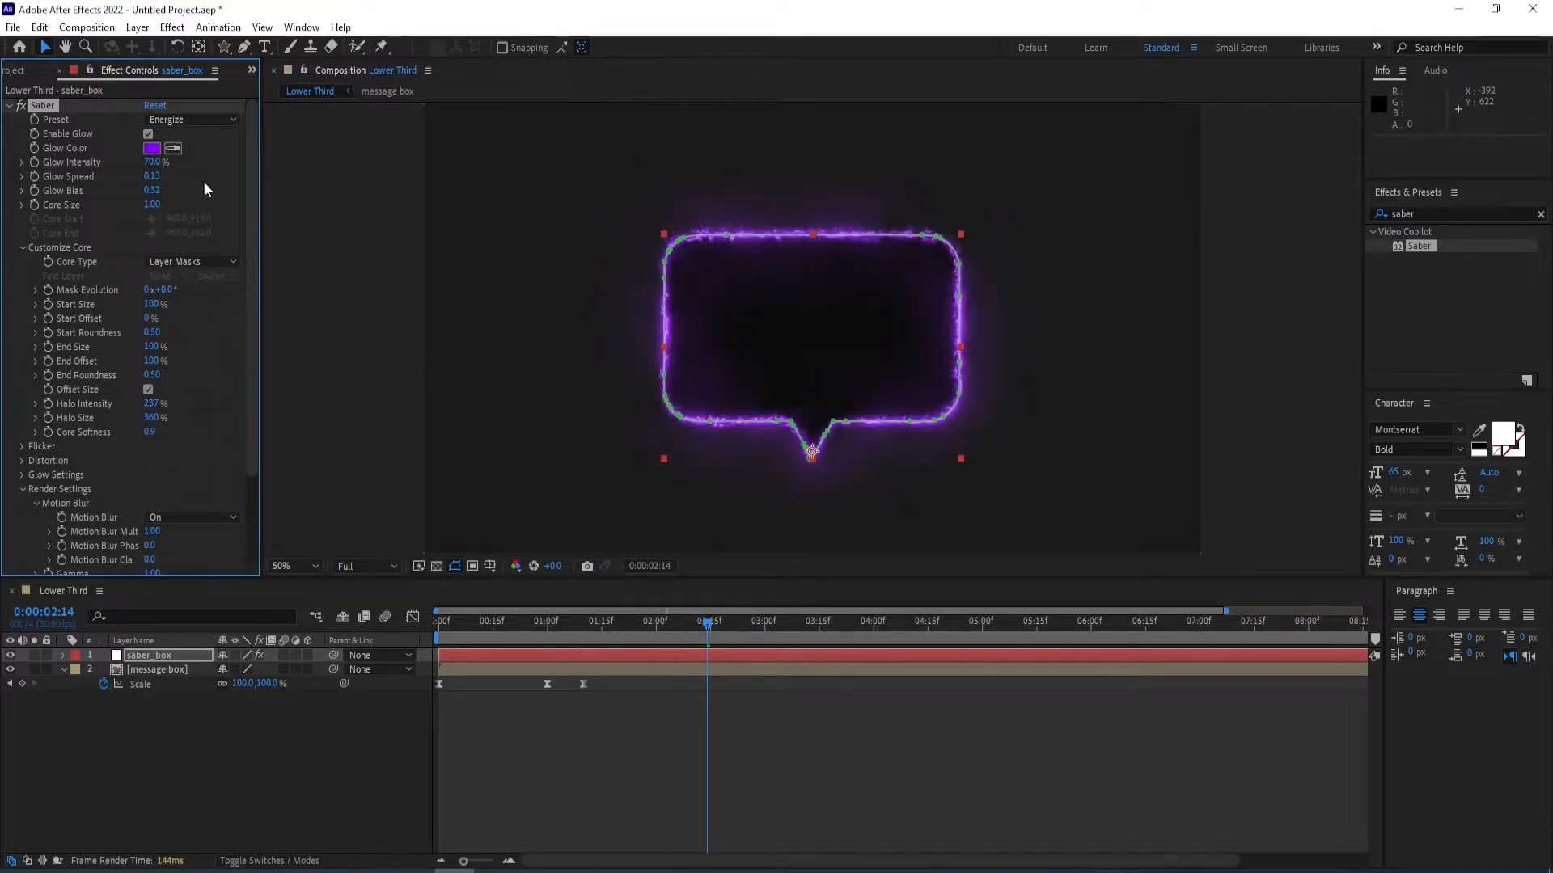
left_click(347, 396)
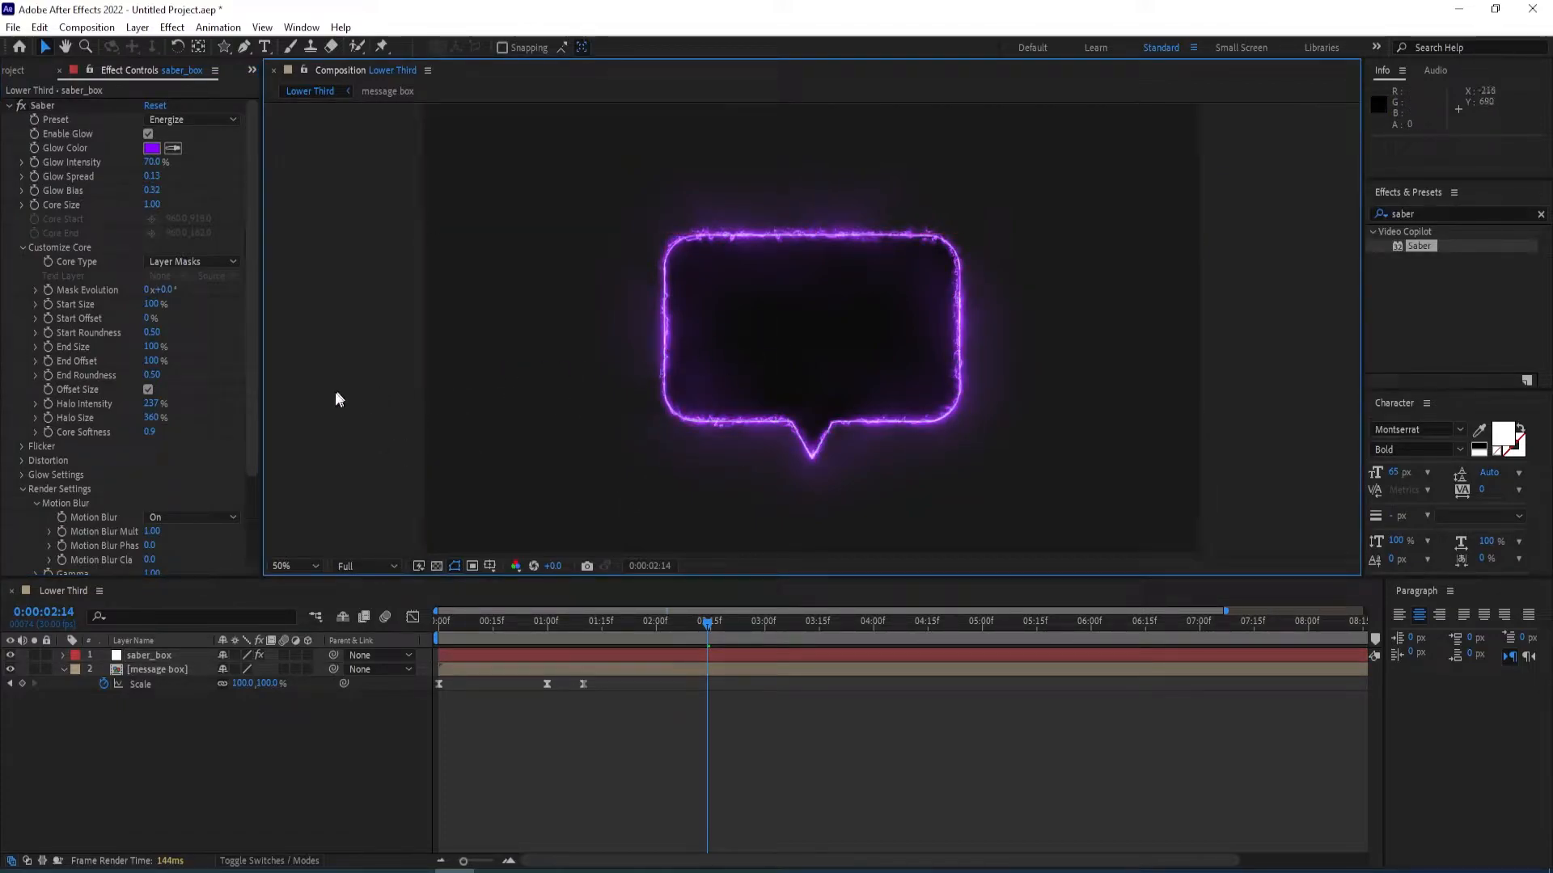
Start keyframing the Saber's Start Size, Start Offset and End Size at 0:00:01:00 and reveal the saber_box keyframes.
left_click_drag(253, 338, 254, 367)
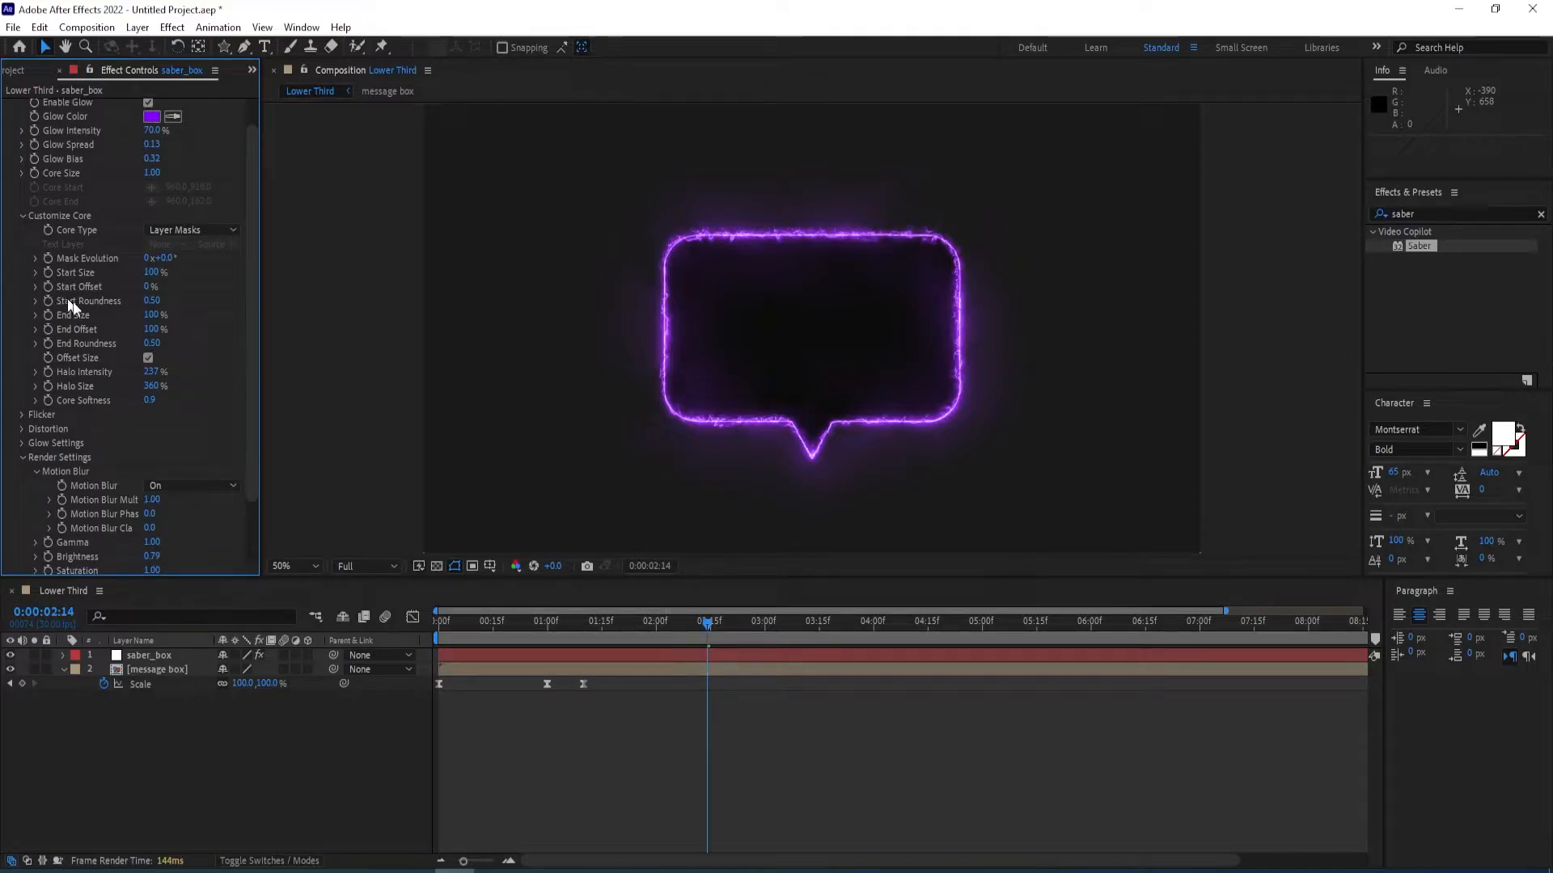
left_click(546, 628)
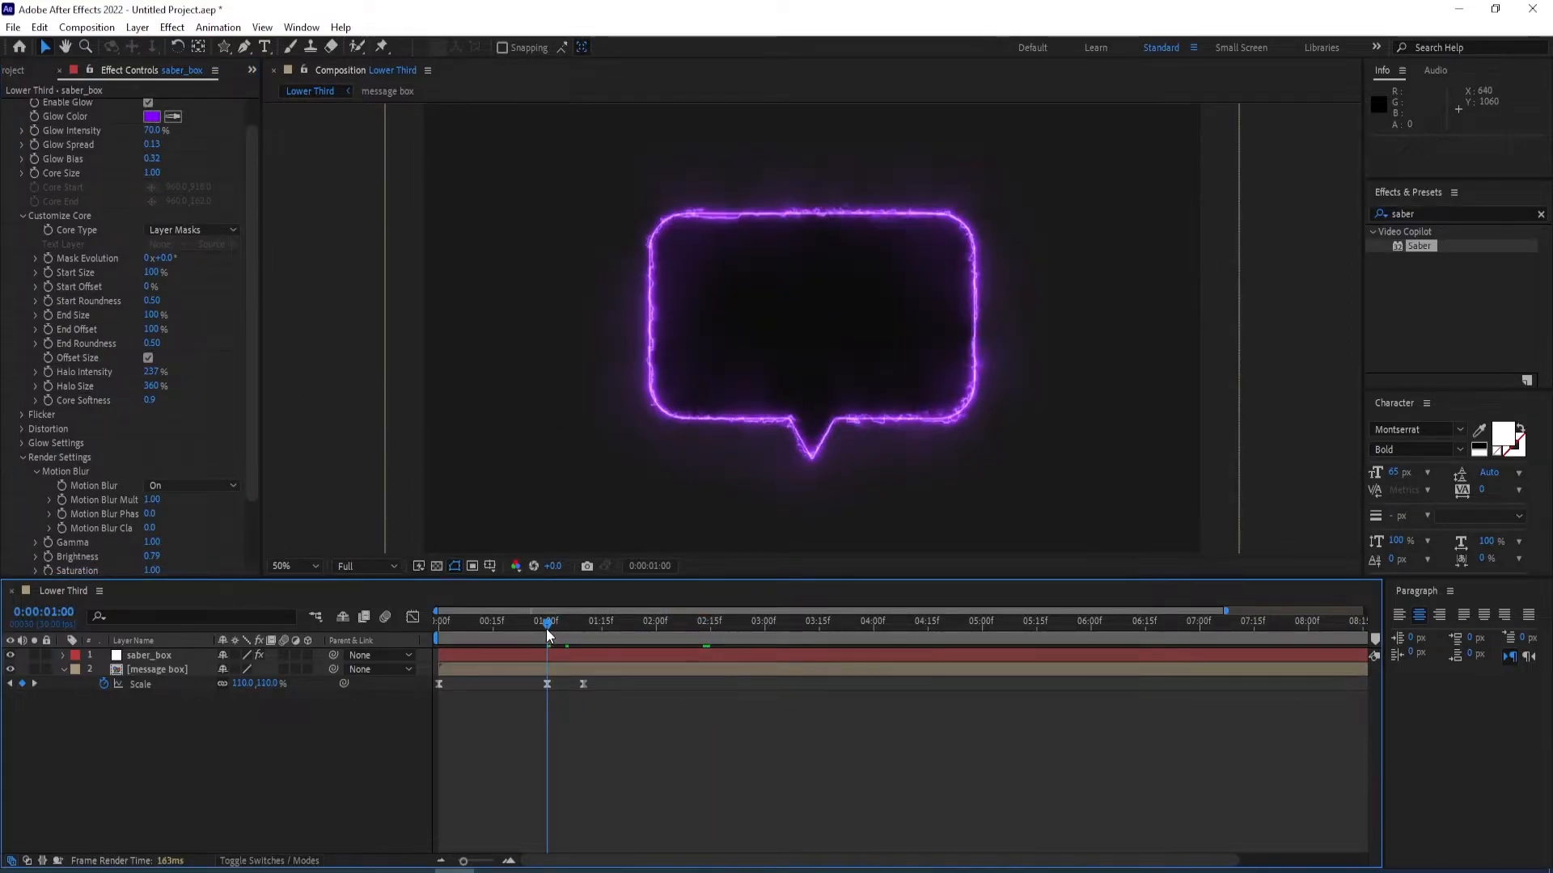
mouse_move(546, 629)
left_mouse_down()
mouse_move(485, 643)
mouse_move(580, 643)
mouse_move(559, 643)
left_mouse_up()
left_click(138, 659)
left_click(49, 273)
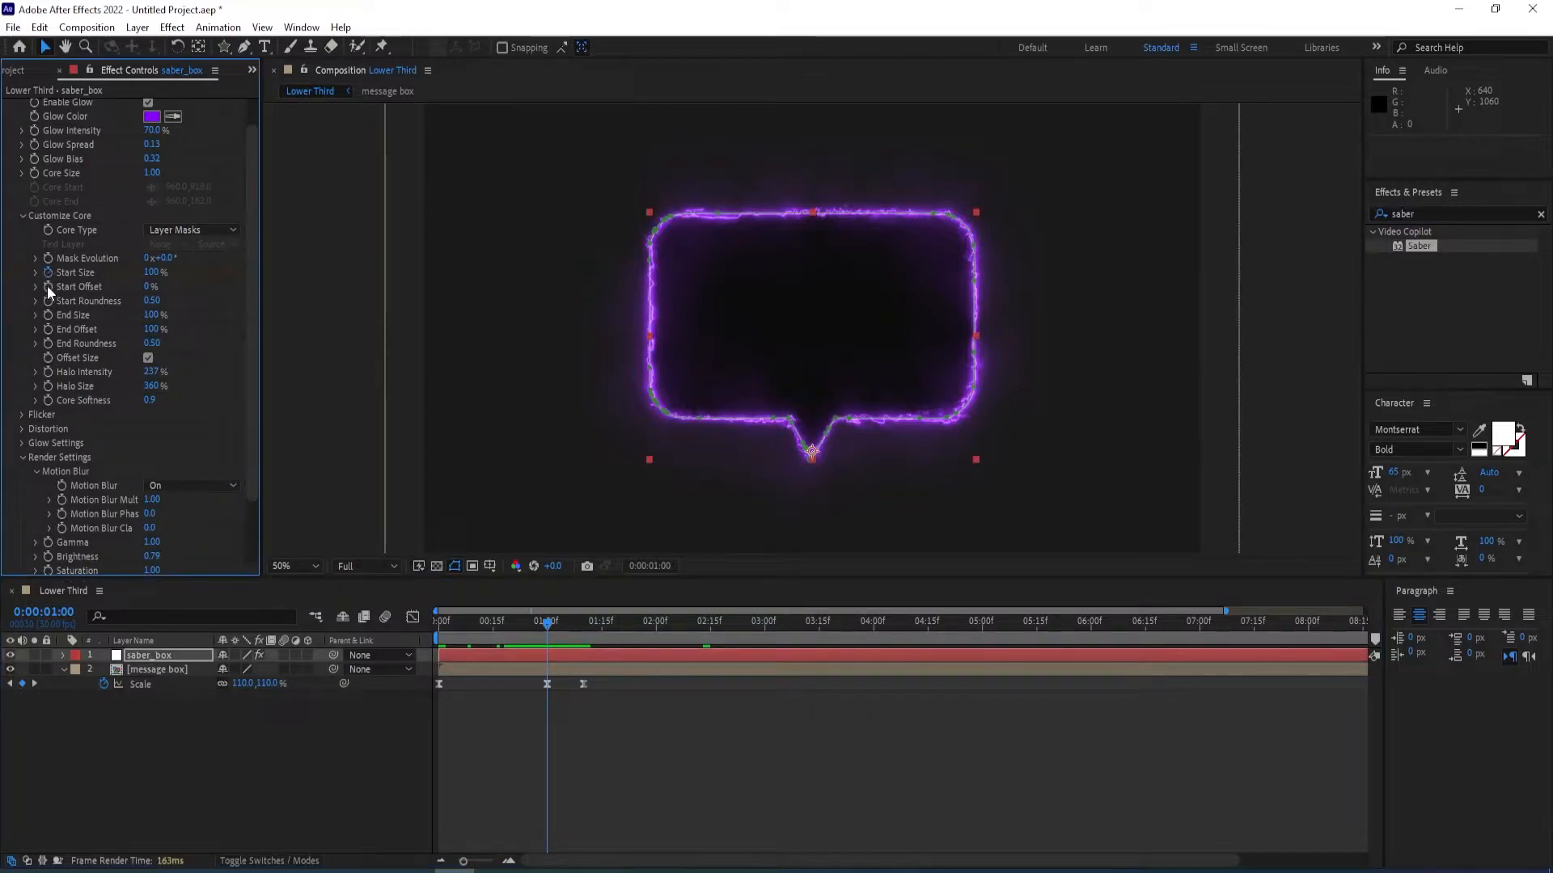
left_click(49, 315)
key("u")
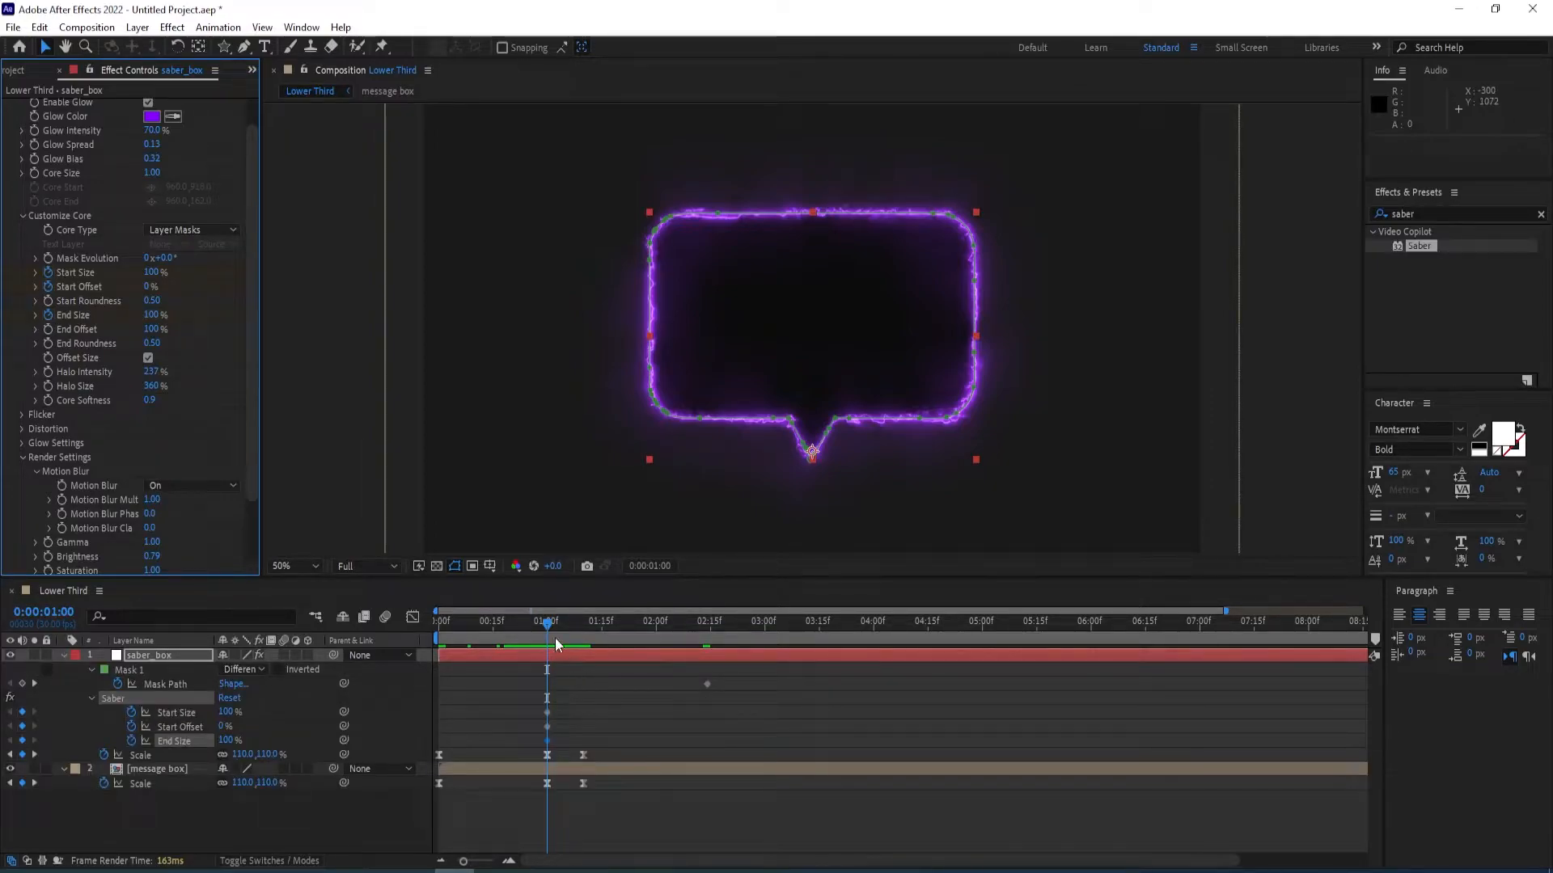
Keyframe Start Offset to 100% at 0:00:02:00, and time-reverse its two keyframes so the outline draws on.
left_click_drag(548, 624, 656, 624)
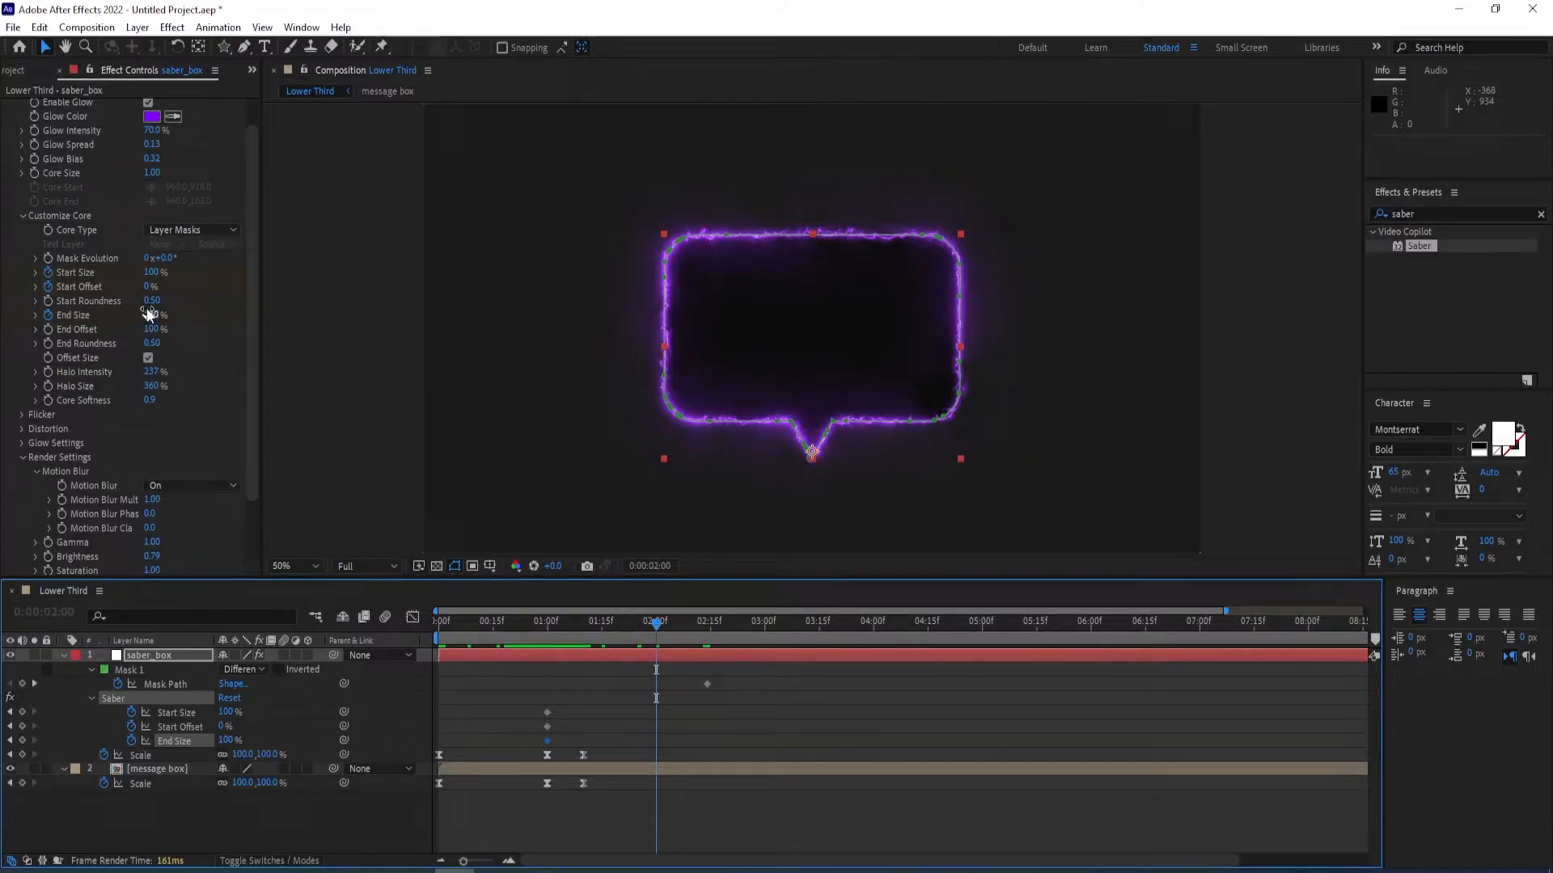
left_click_drag(149, 288, 230, 289)
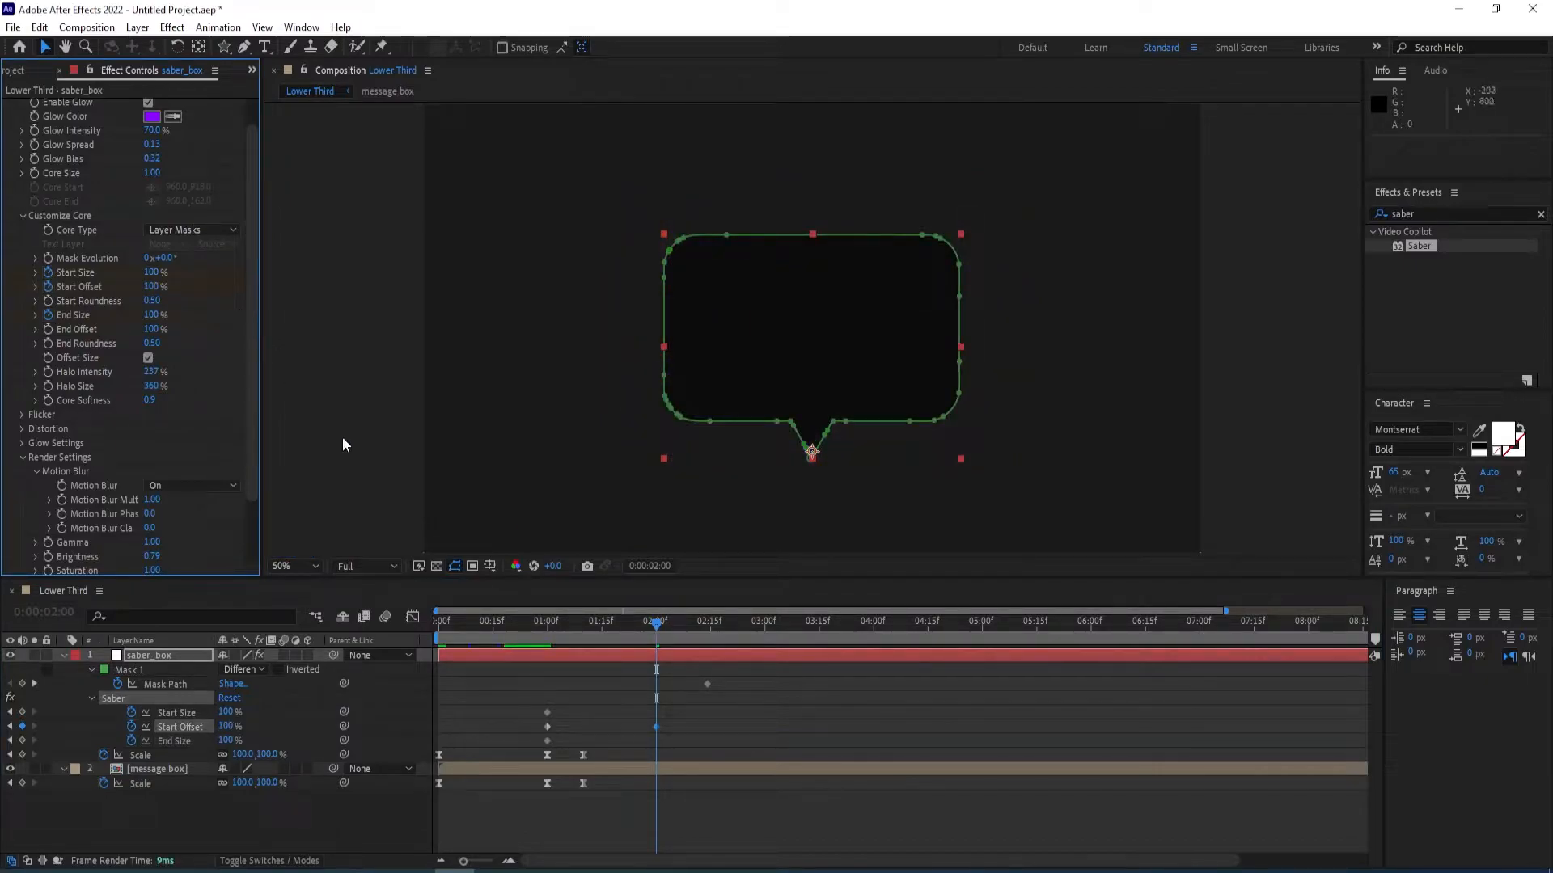
left_click_drag(672, 726, 542, 729)
right_click(546, 726)
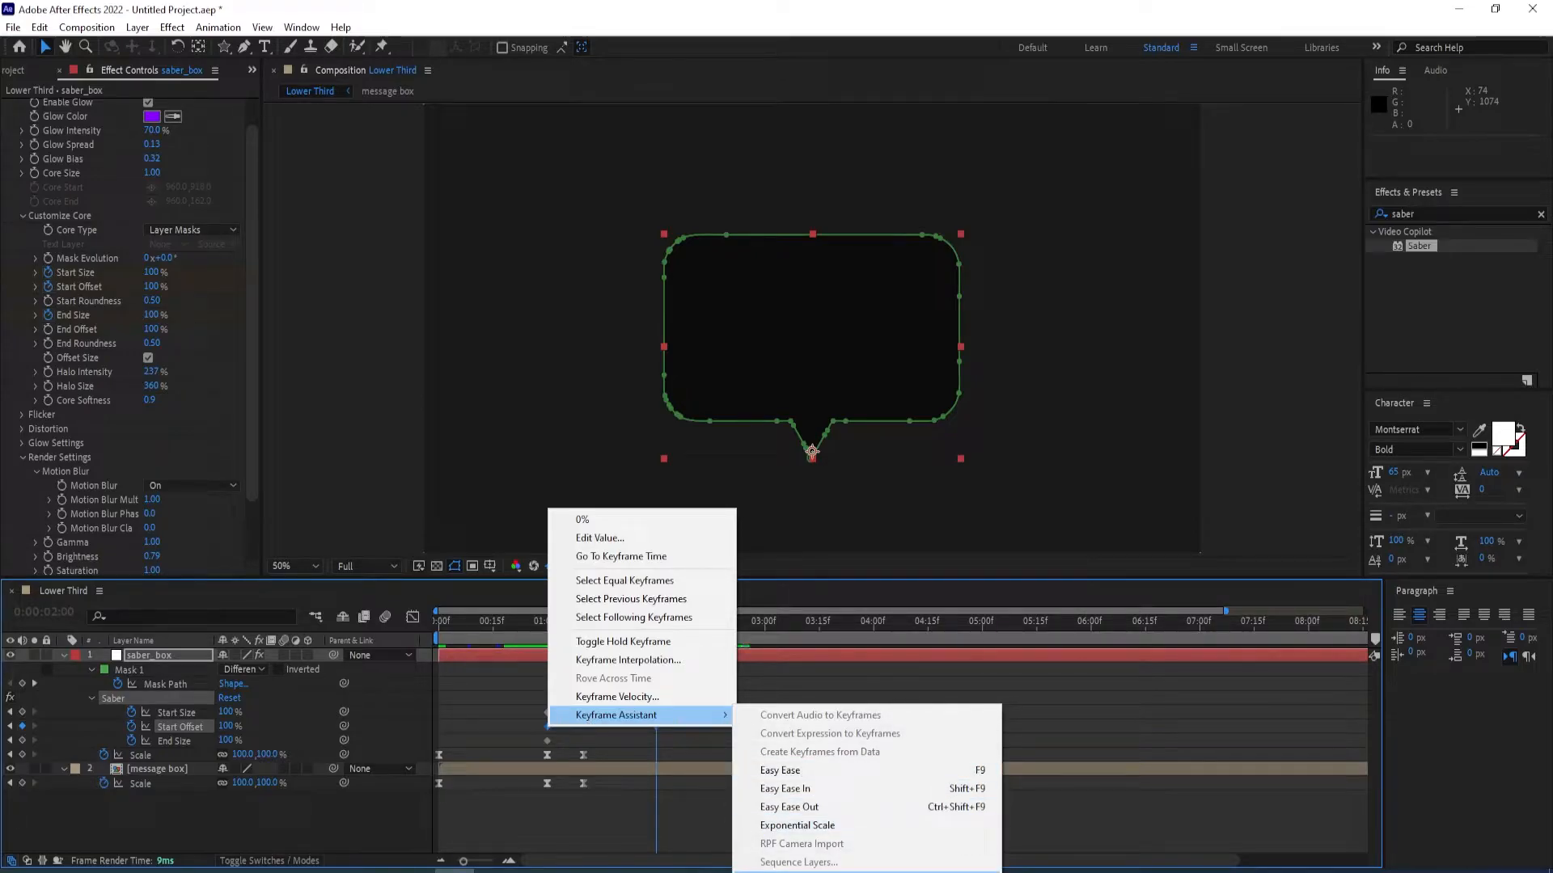
left_click(815, 872)
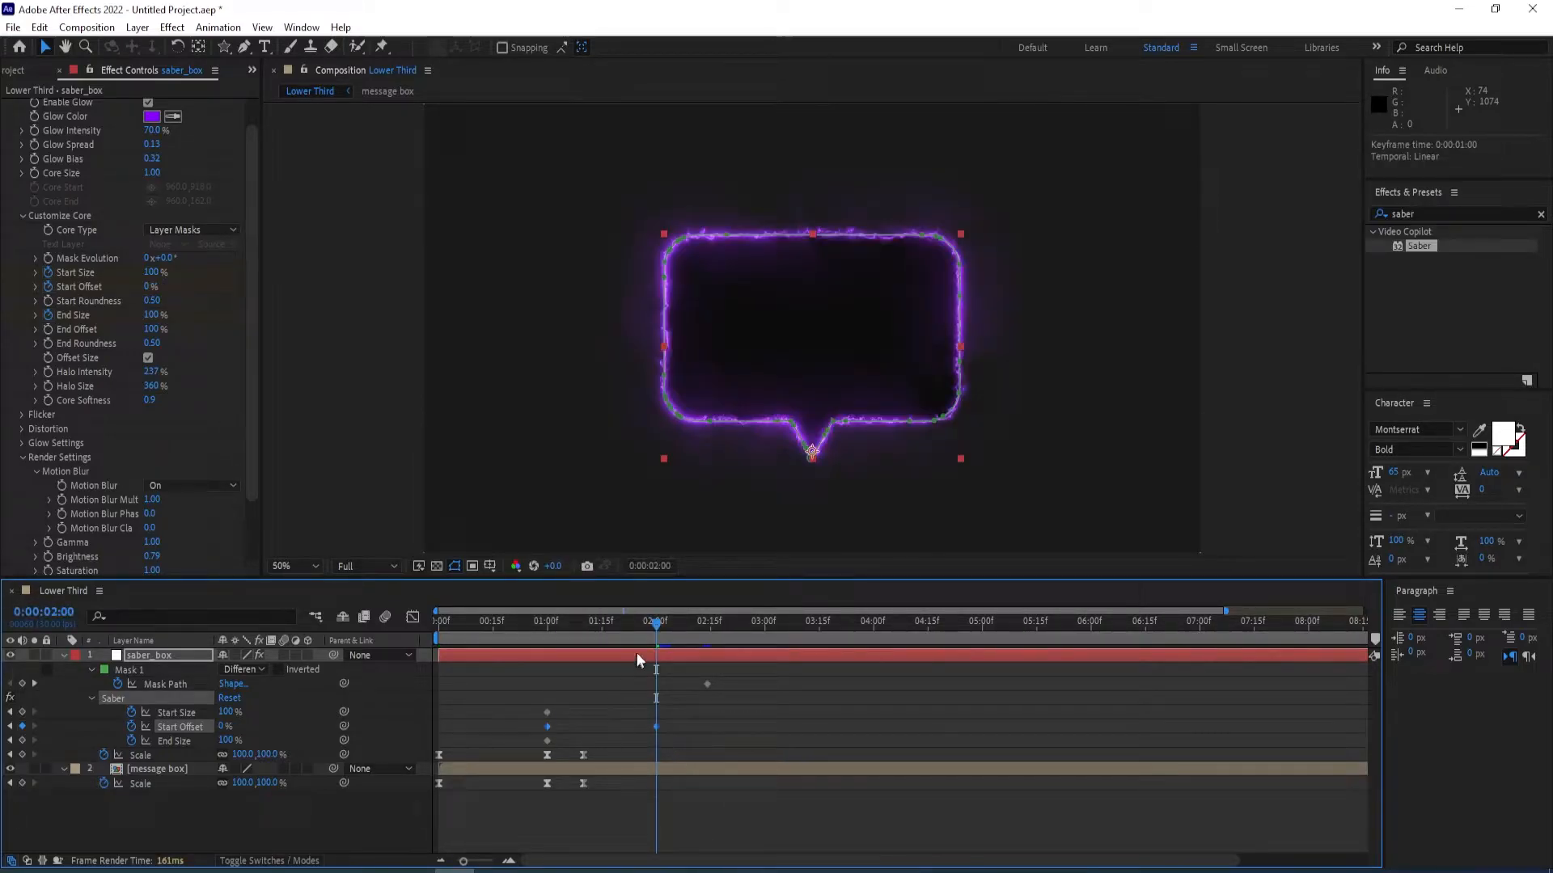
mouse_move(643, 622)
left_mouse_down()
mouse_move(559, 637)
mouse_move(653, 634)
mouse_move(548, 639)
mouse_move(655, 621)
left_mouse_up()
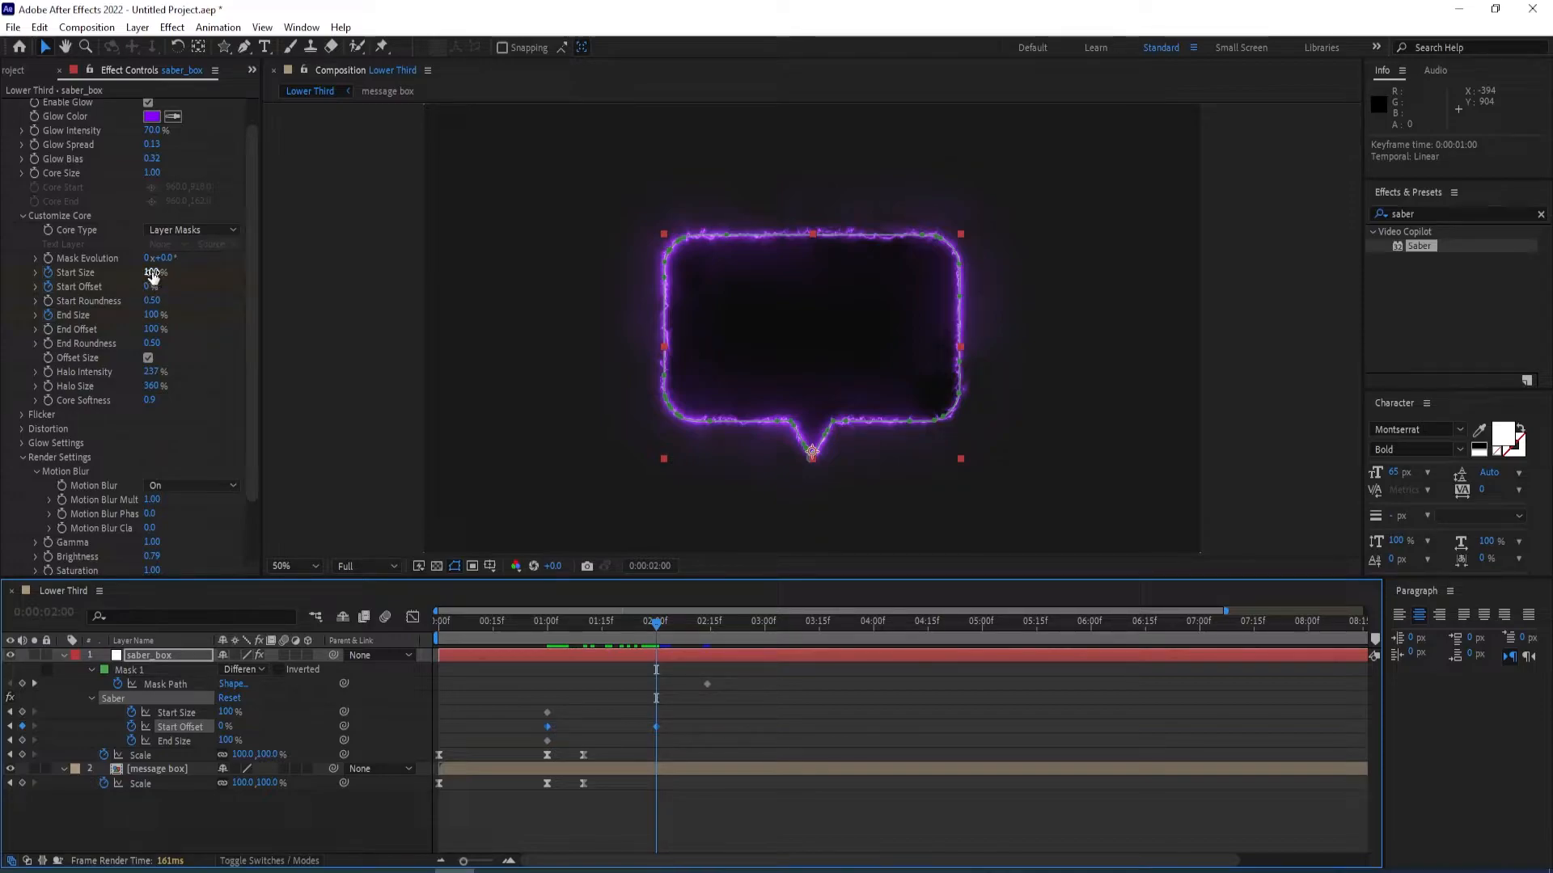
Keyframe the Saber's Start Size and End Size at 0% on 0:00:01:00 and 200% on 0:00:02:00.
left_click_drag(653, 625, 550, 621)
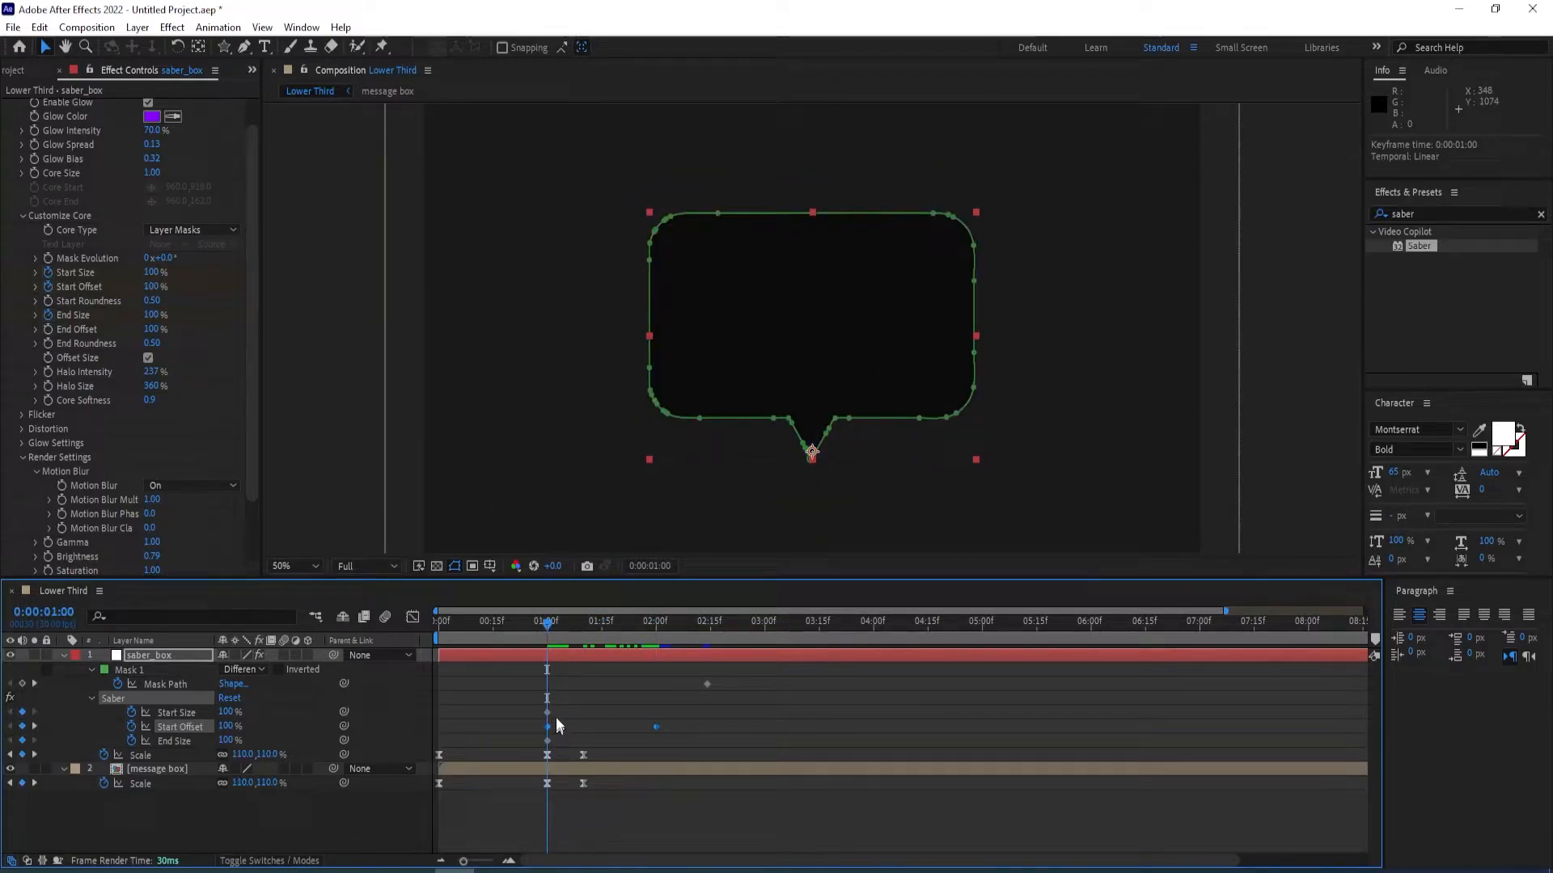
left_click_drag(153, 279, 58, 314)
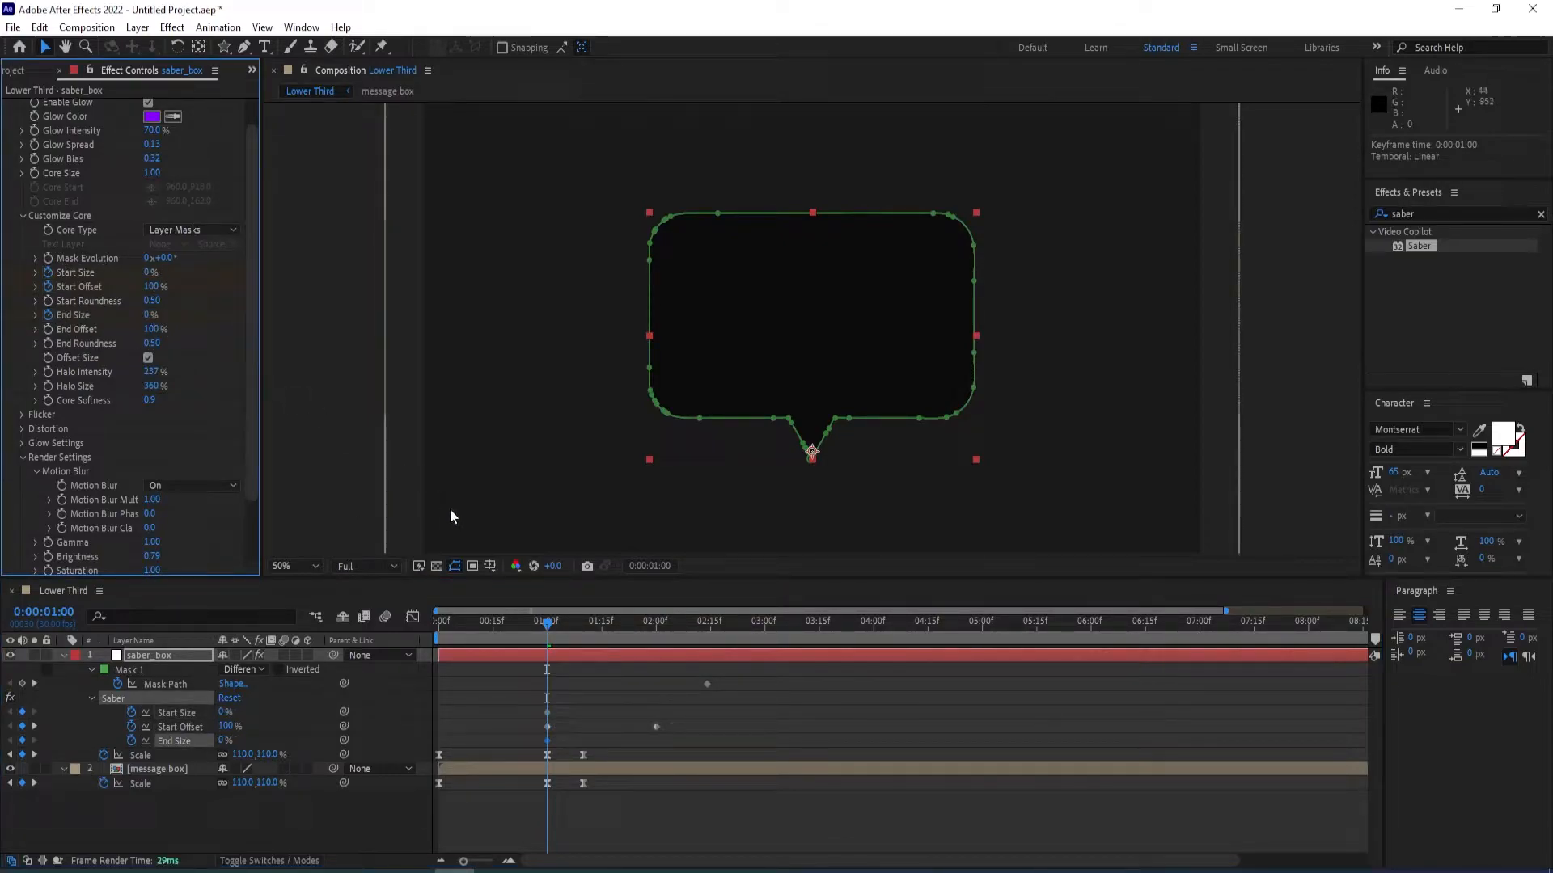
left_click_drag(545, 609, 659, 635)
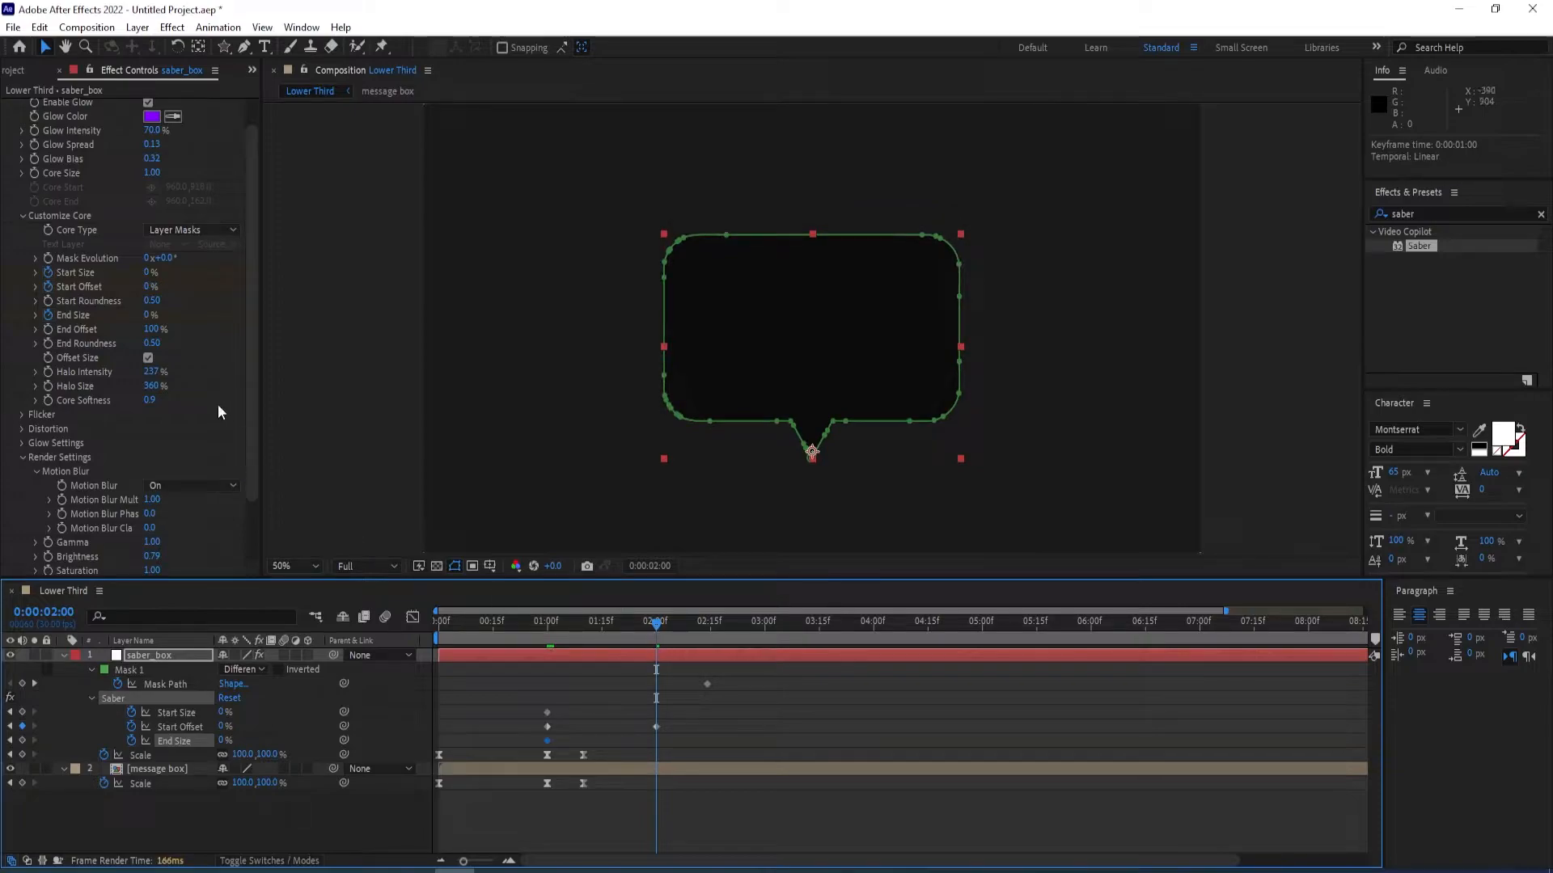
left_click_drag(155, 273, 379, 261)
left_click_drag(151, 315, 349, 314)
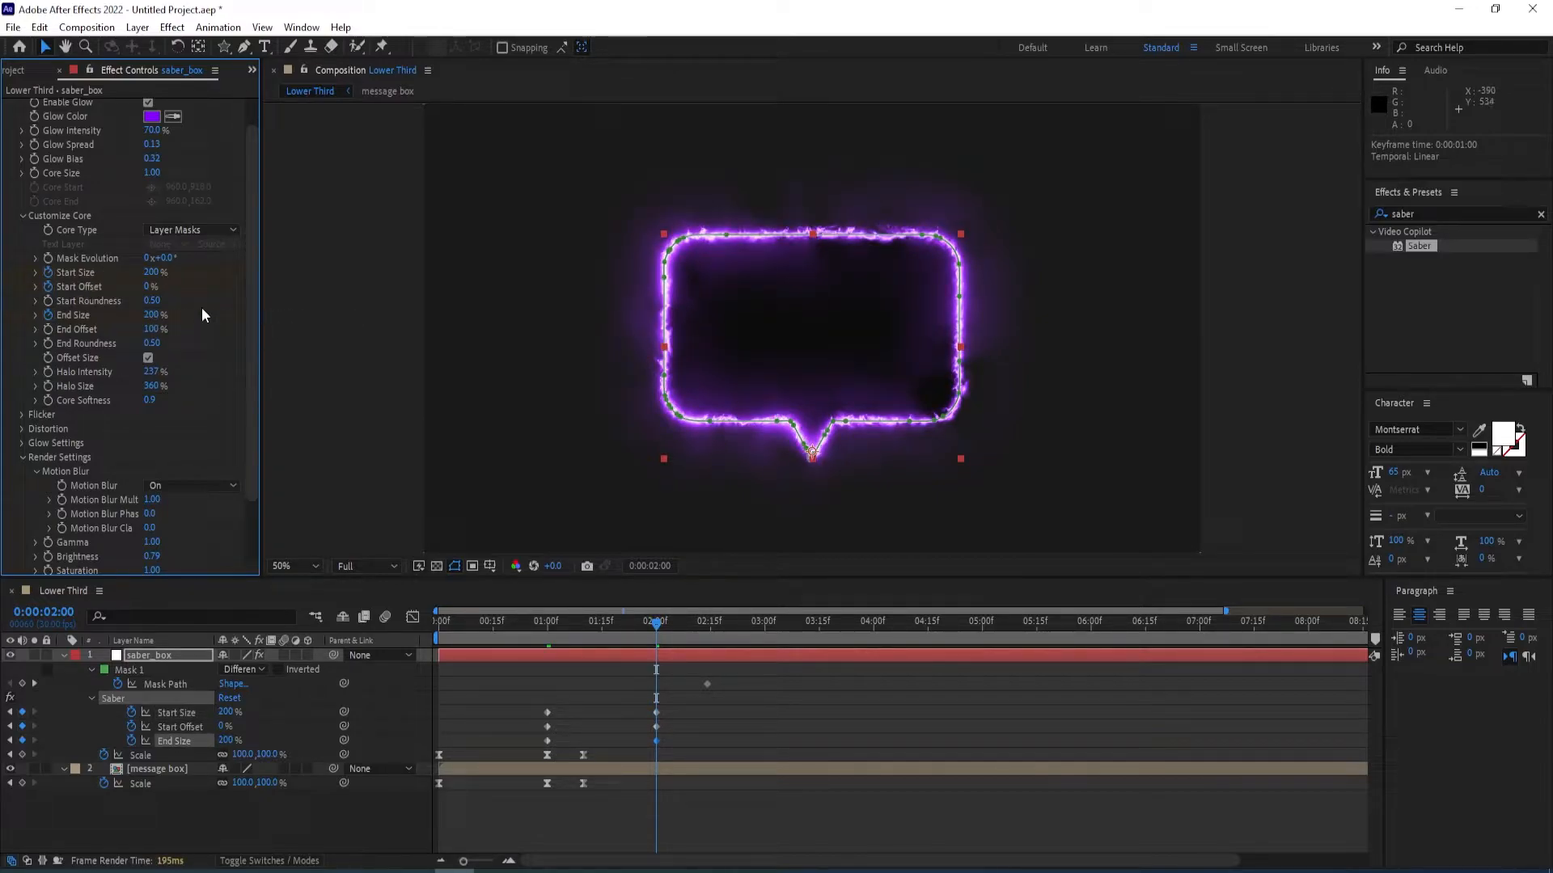
Easy-ease the Start Size, Start Offset and End Size keyframes and adjust the speed curves at their 0:00:02:00 keyframes.
left_click_drag(705, 745, 524, 696)
key("F9")
left_click(413, 616)
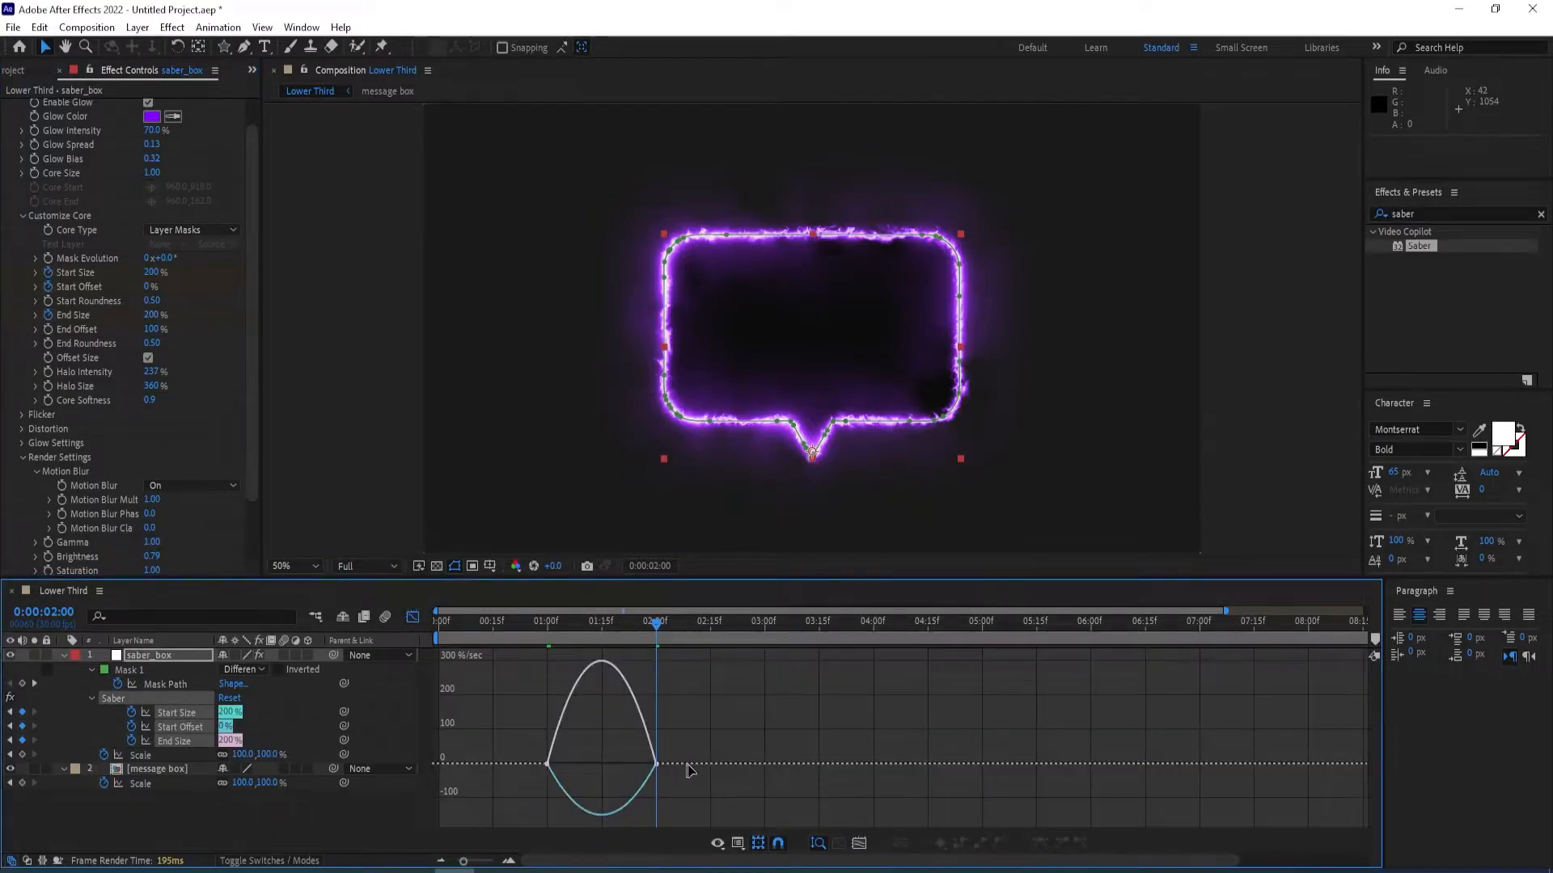
left_click_drag(715, 727, 602, 763)
left_click(413, 617)
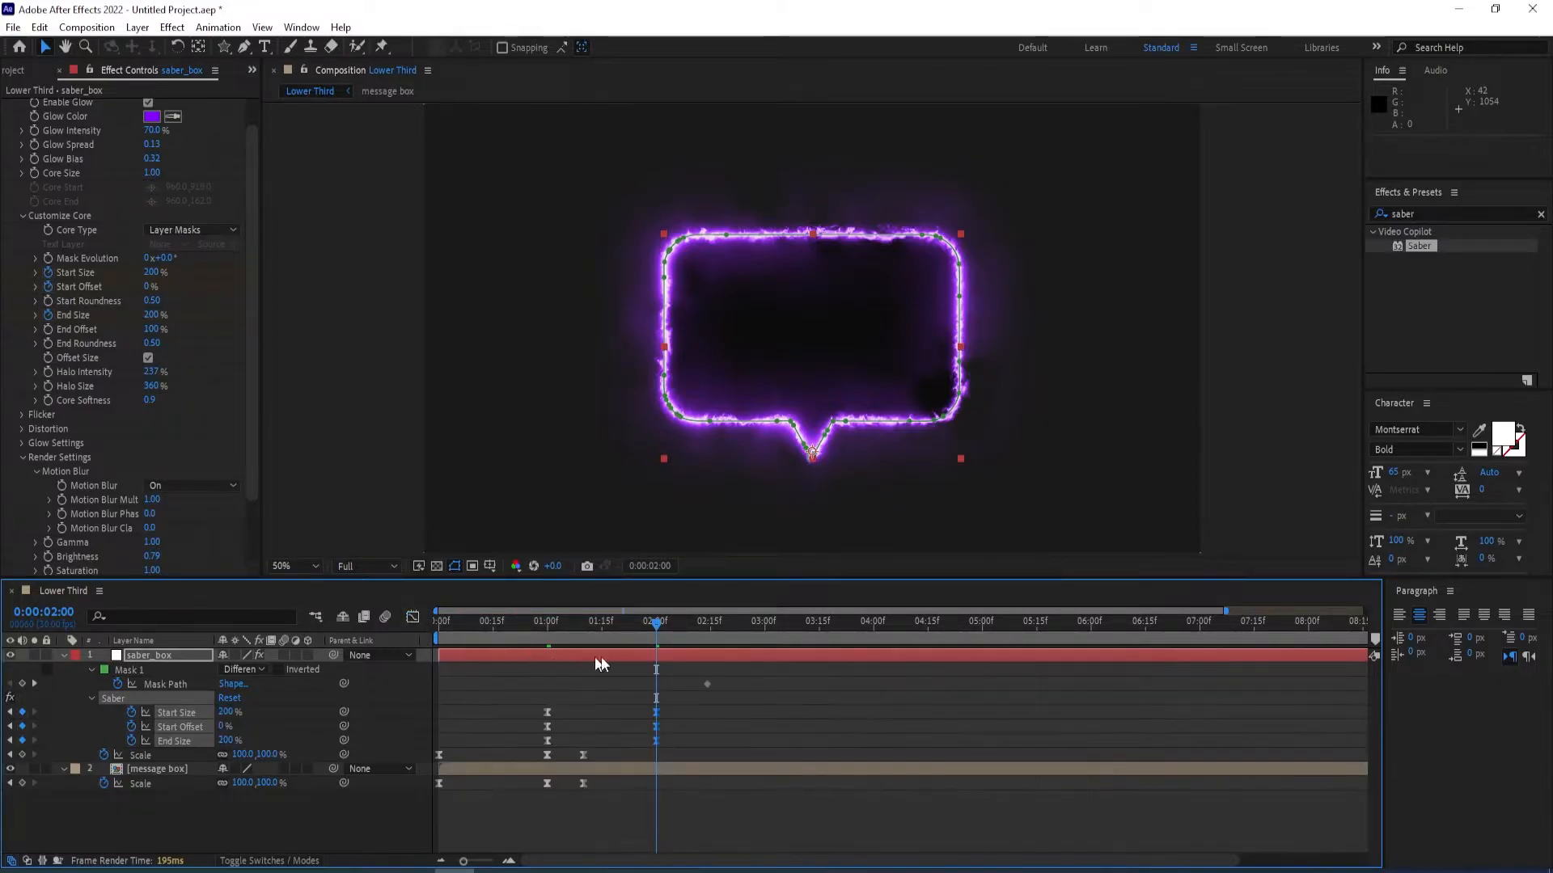
left_click_drag(656, 638, 440, 634)
key("space")
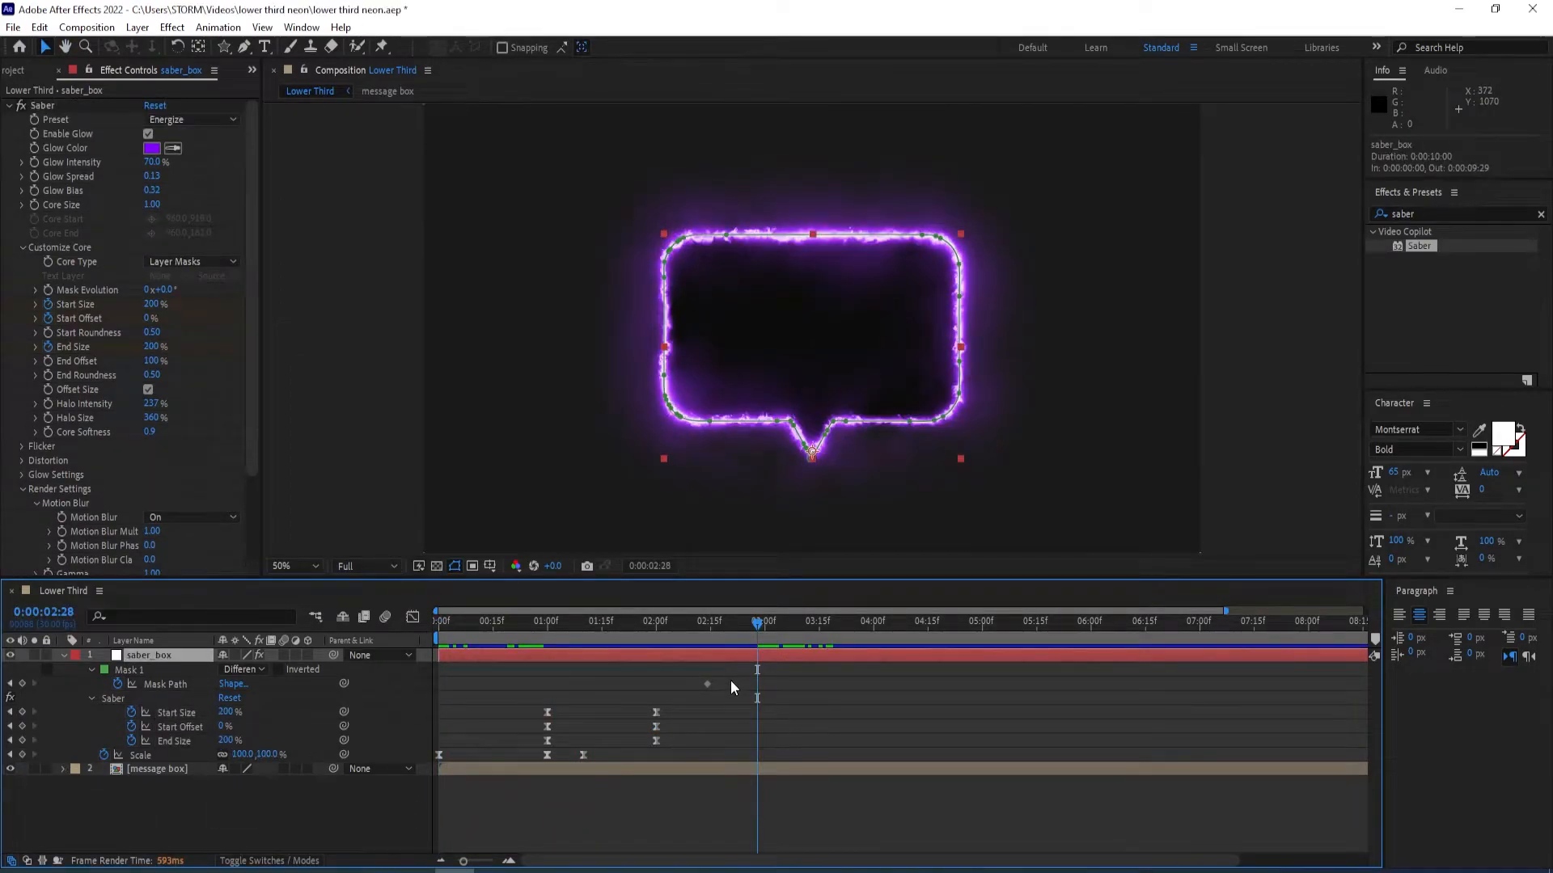
Add Instagram-logo.png to the Lower Third composition above saber_box and scale it to 30%.
left_click(7, 77)
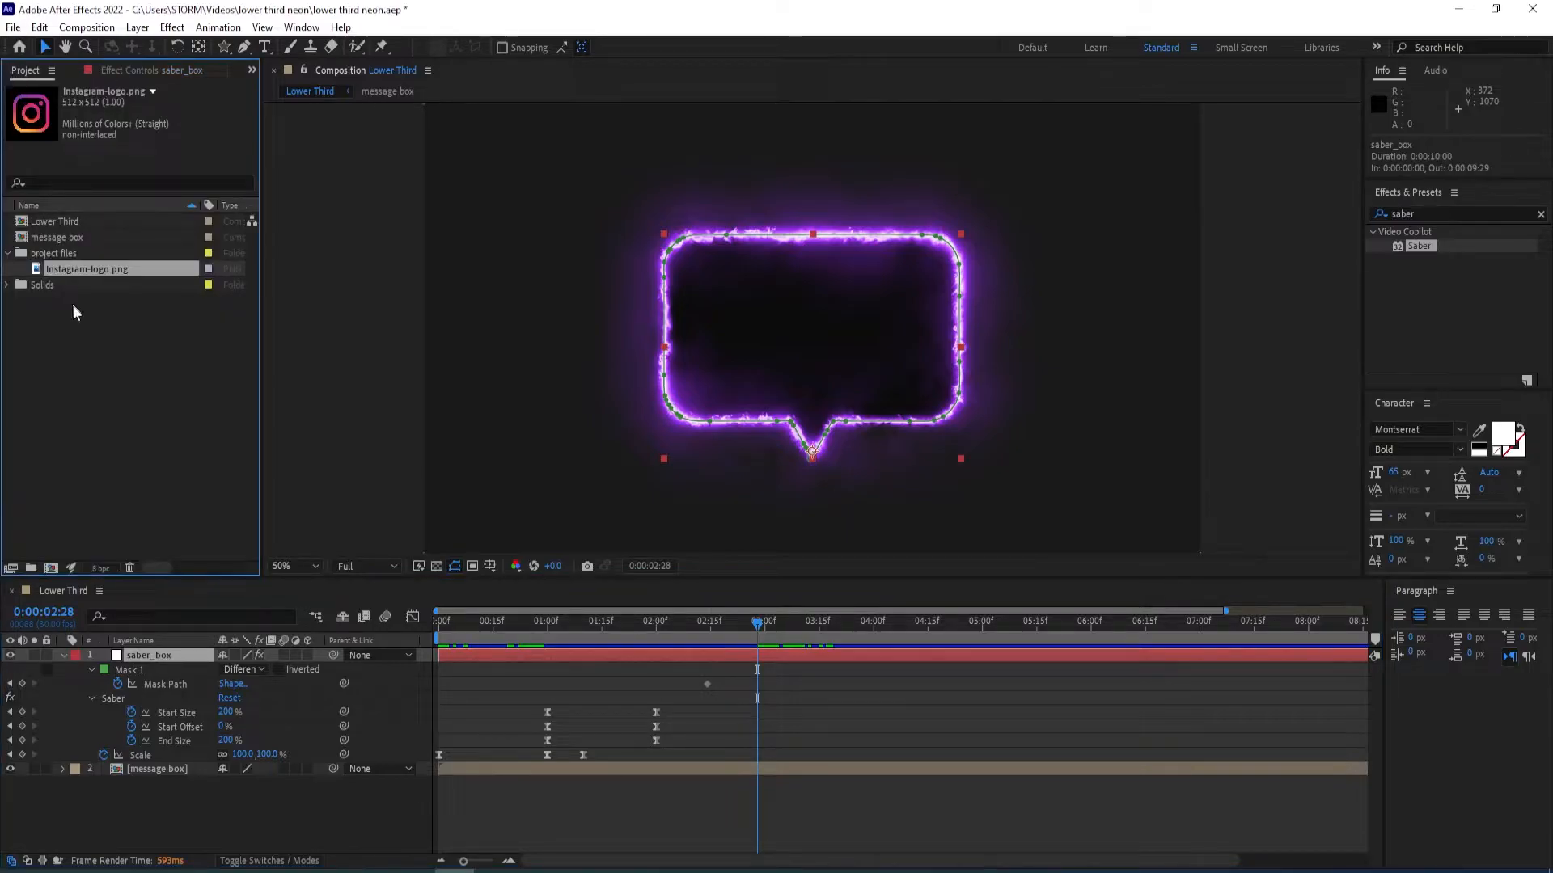
left_click_drag(49, 268, 142, 653)
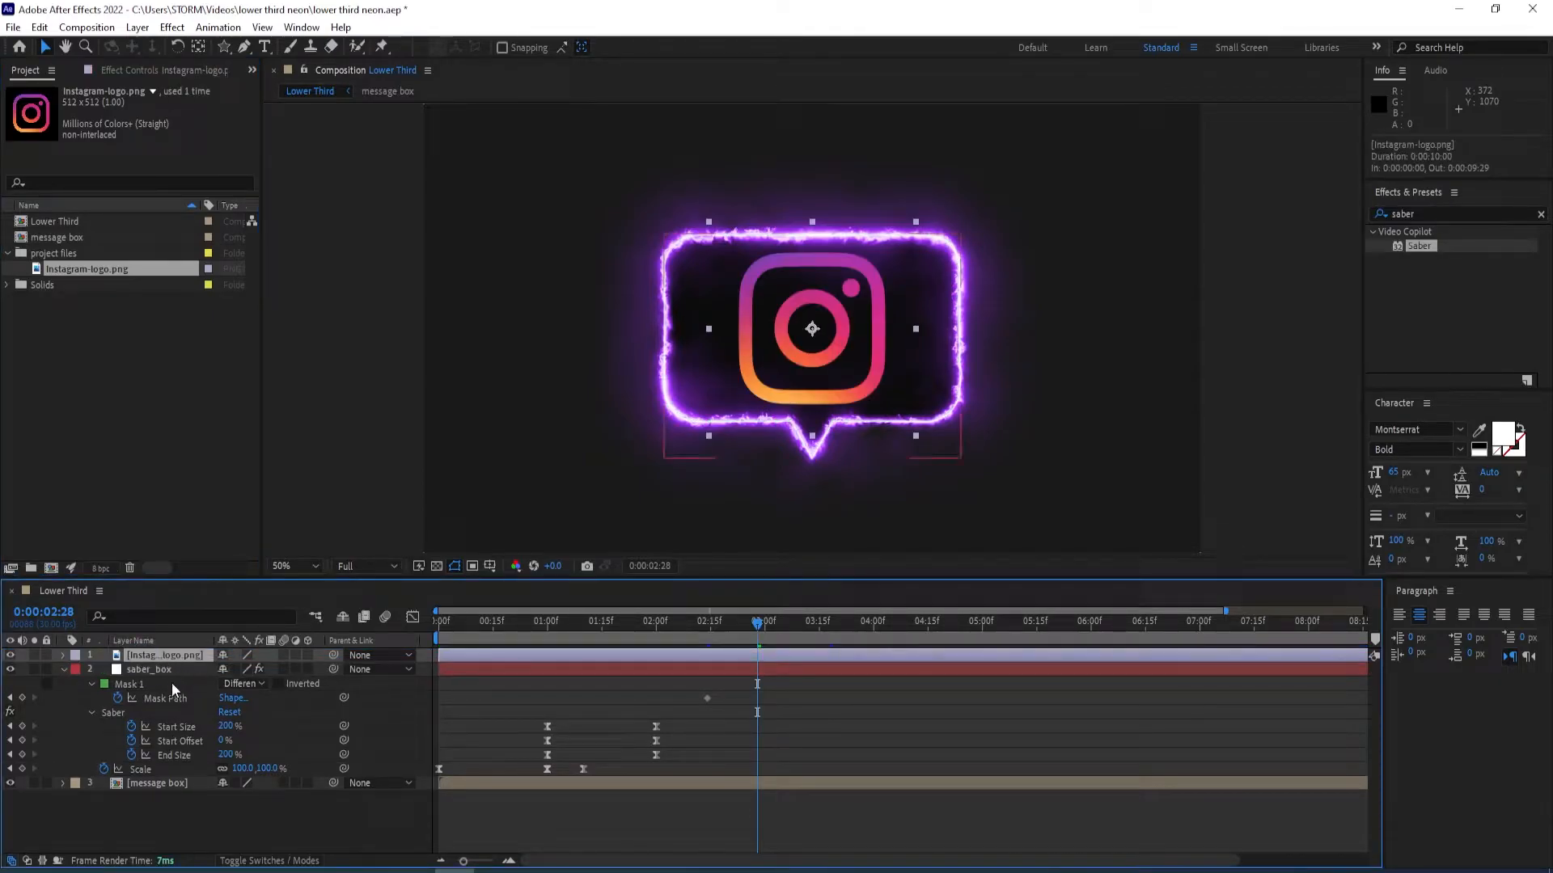
key("s")
left_click_drag(243, 673, 218, 673)
left_click(243, 670)
type("30")
key("Return")
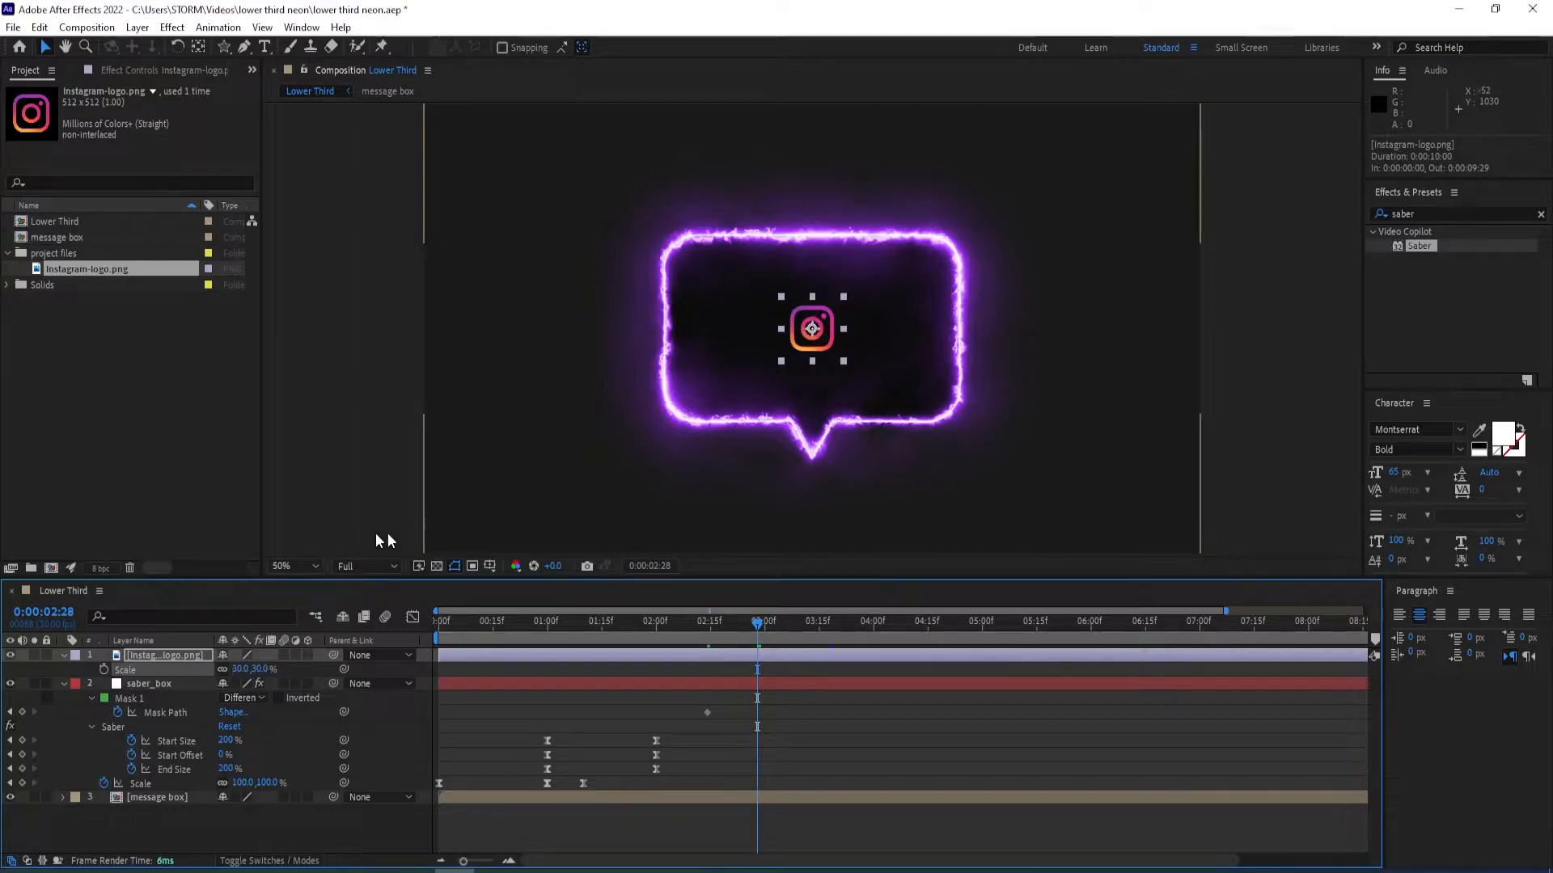
Move the Instagram logo to the lower-left area inside the speech bubble, at about 742, 626, and collapse the layer properties.
left_click_drag(821, 344, 733, 380)
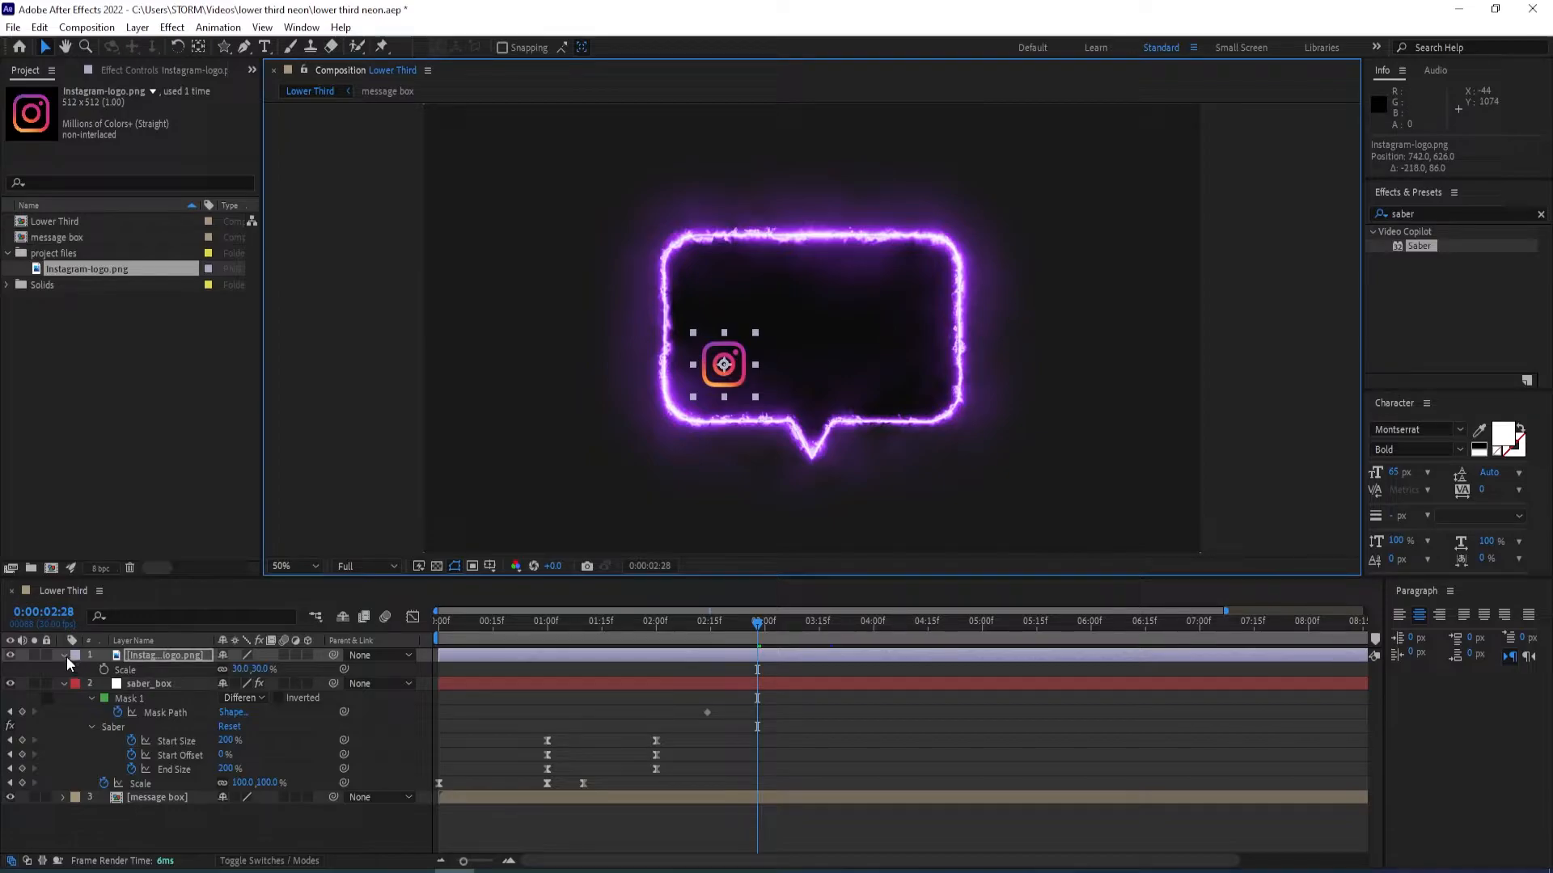
left_click(63, 655)
left_click(63, 669)
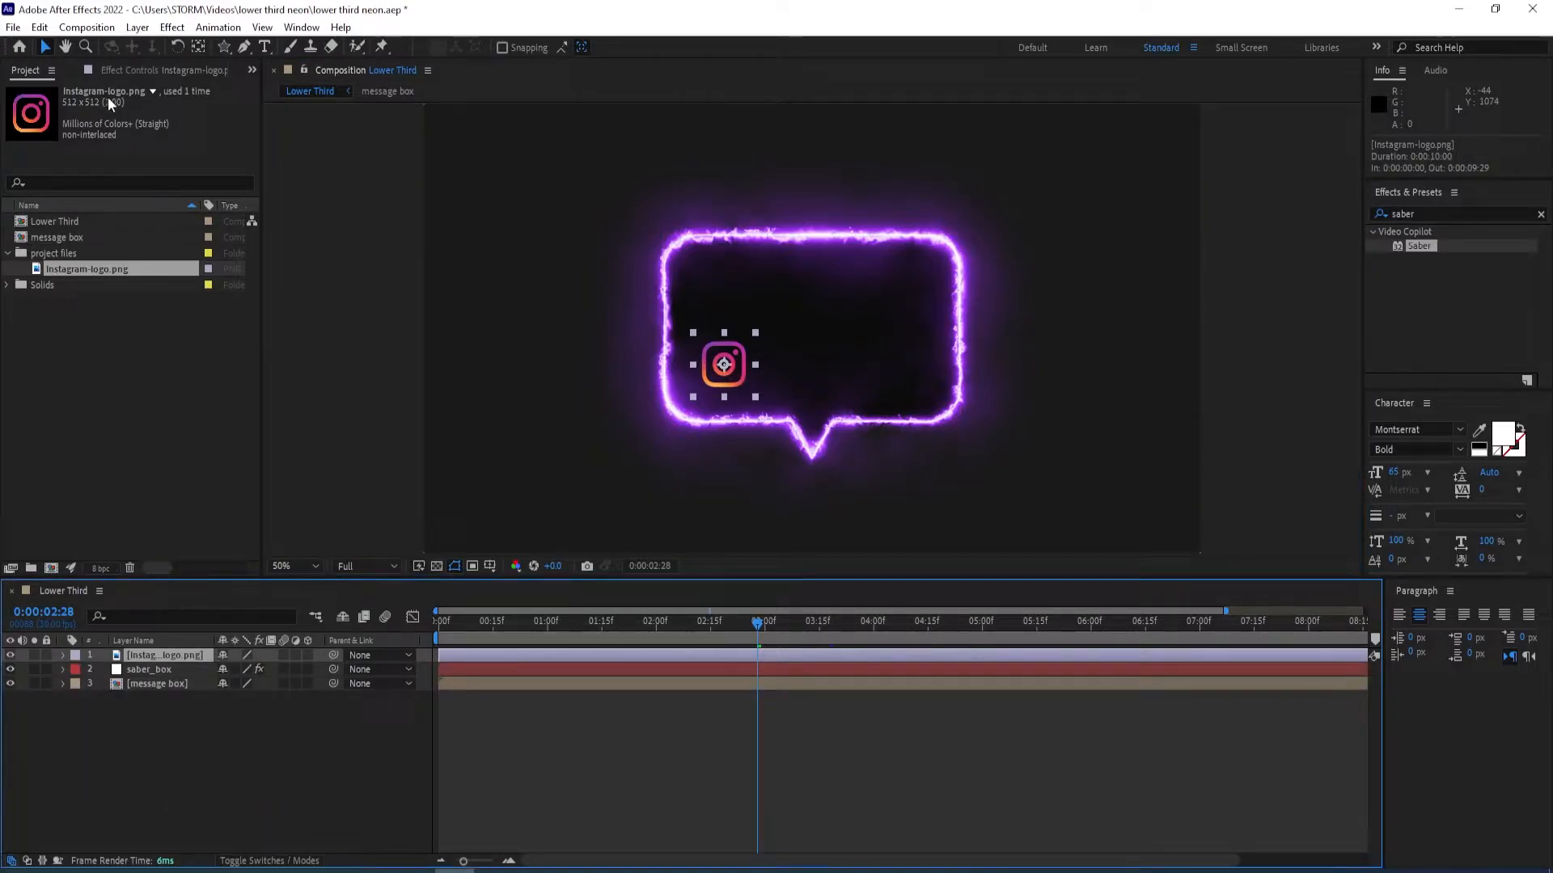
Auto-trace the Instagram logo's Alpha channel for the current frame onto a new layer, and delete the original Instagram logo layer.
left_click(137, 29)
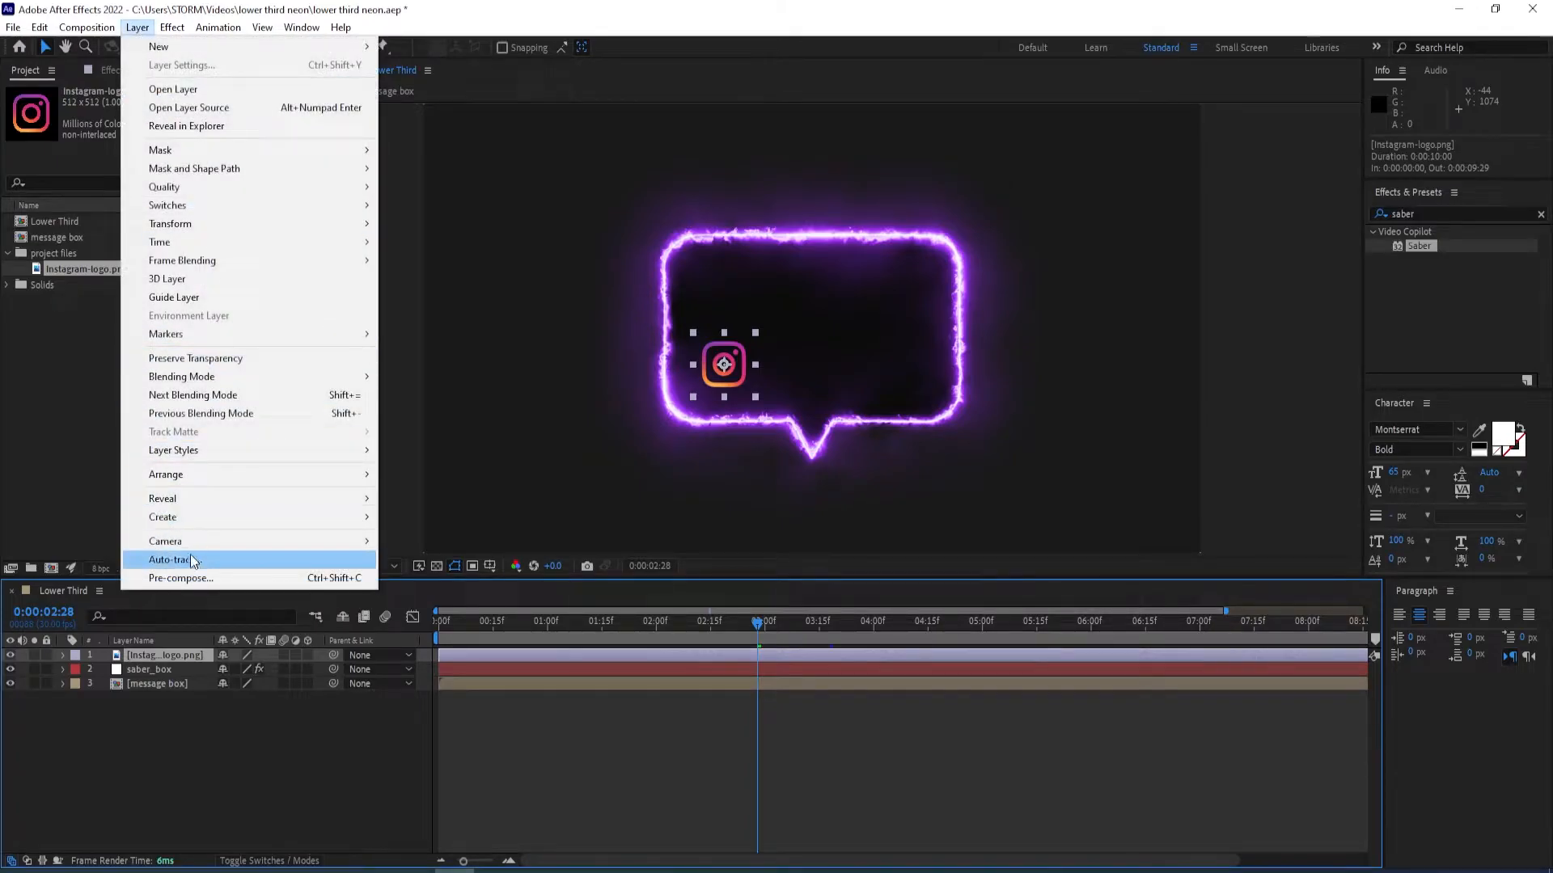
left_click(194, 559)
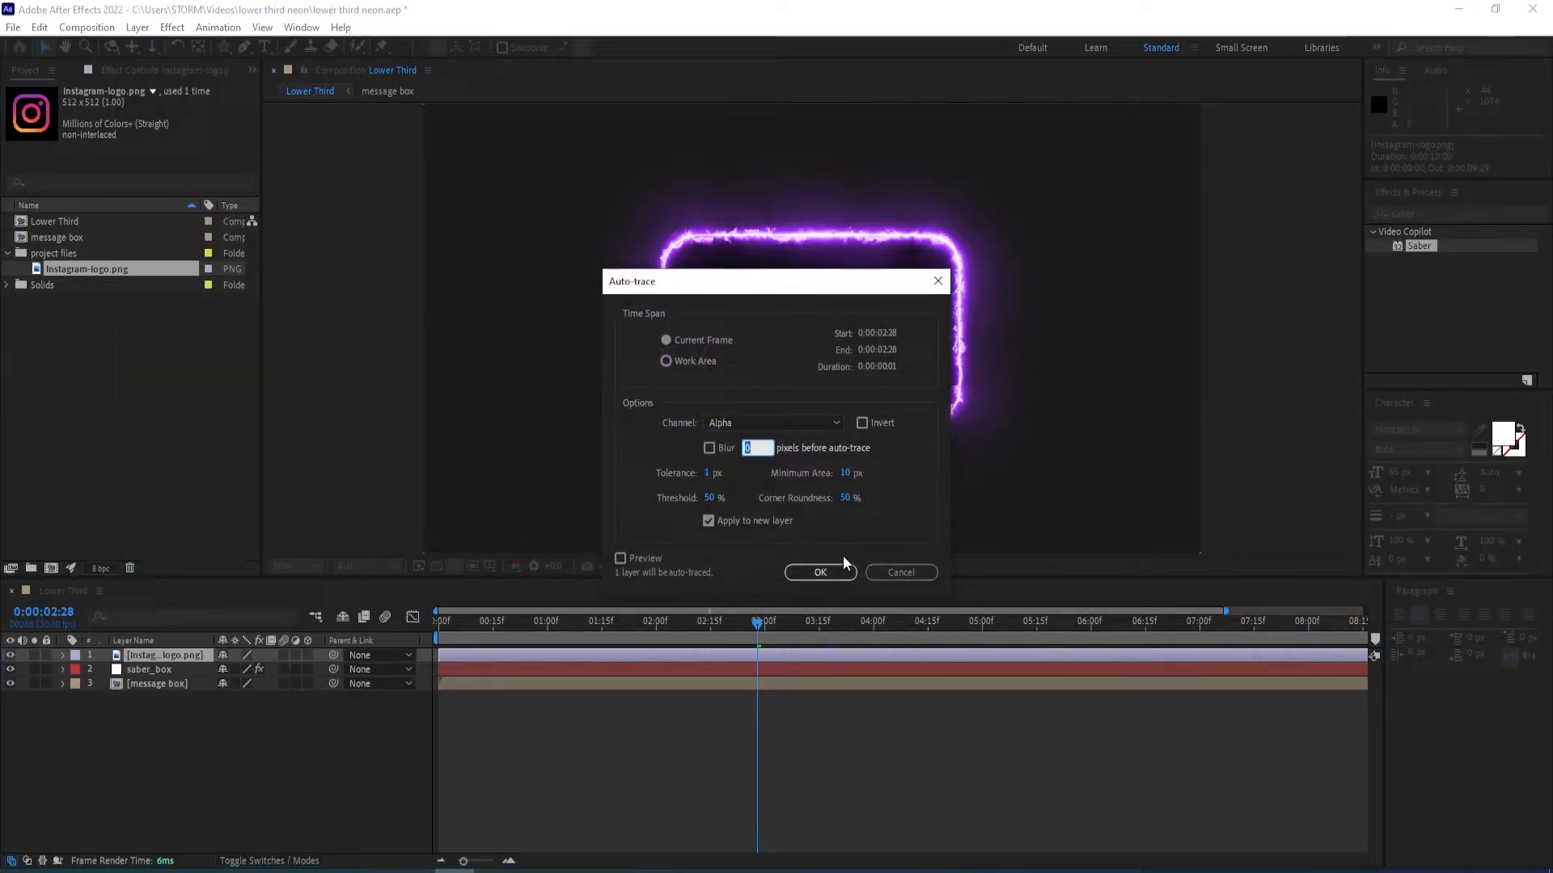
left_click(818, 574)
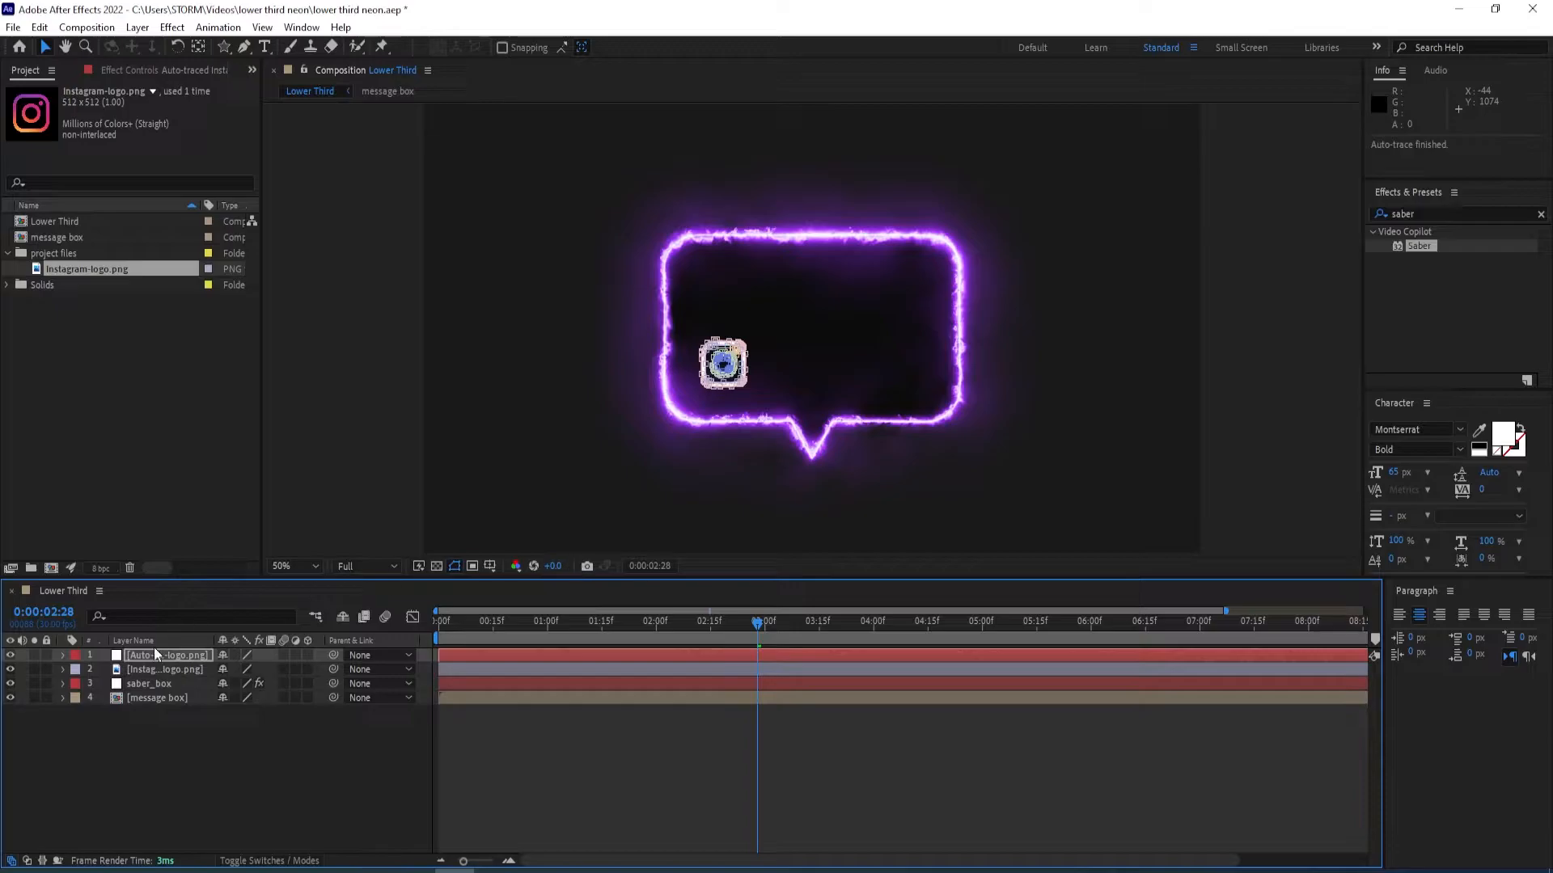
left_click(175, 670)
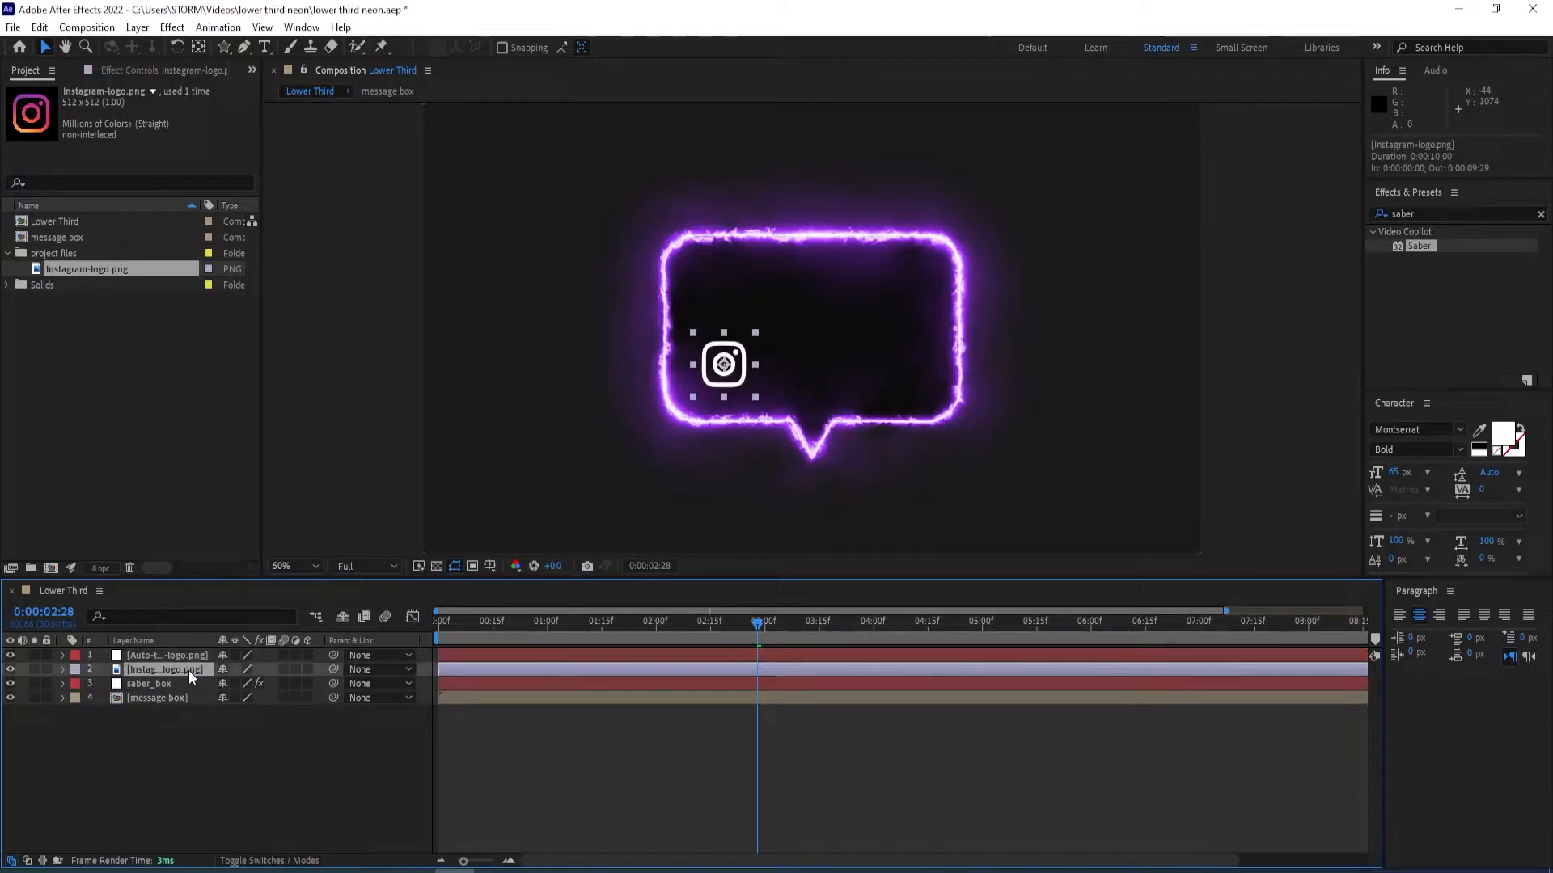
key("Delete")
Rename the auto-traced logo layer to saber_logo.
left_click(133, 671)
left_click(142, 655)
key("Return")
type("saber_t")
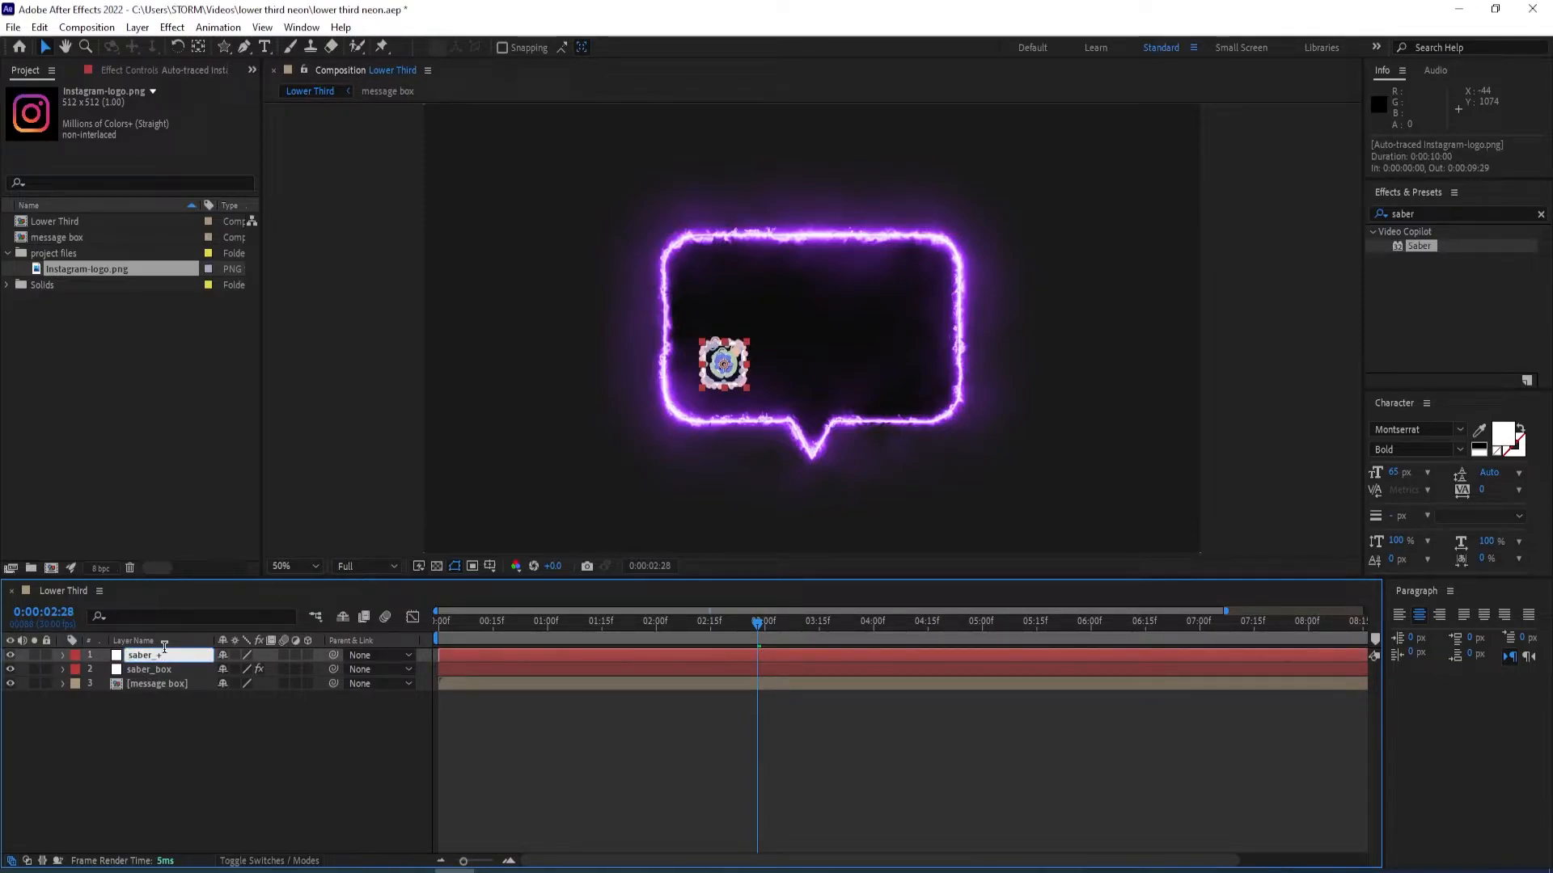
type("ogo")
key("Return")
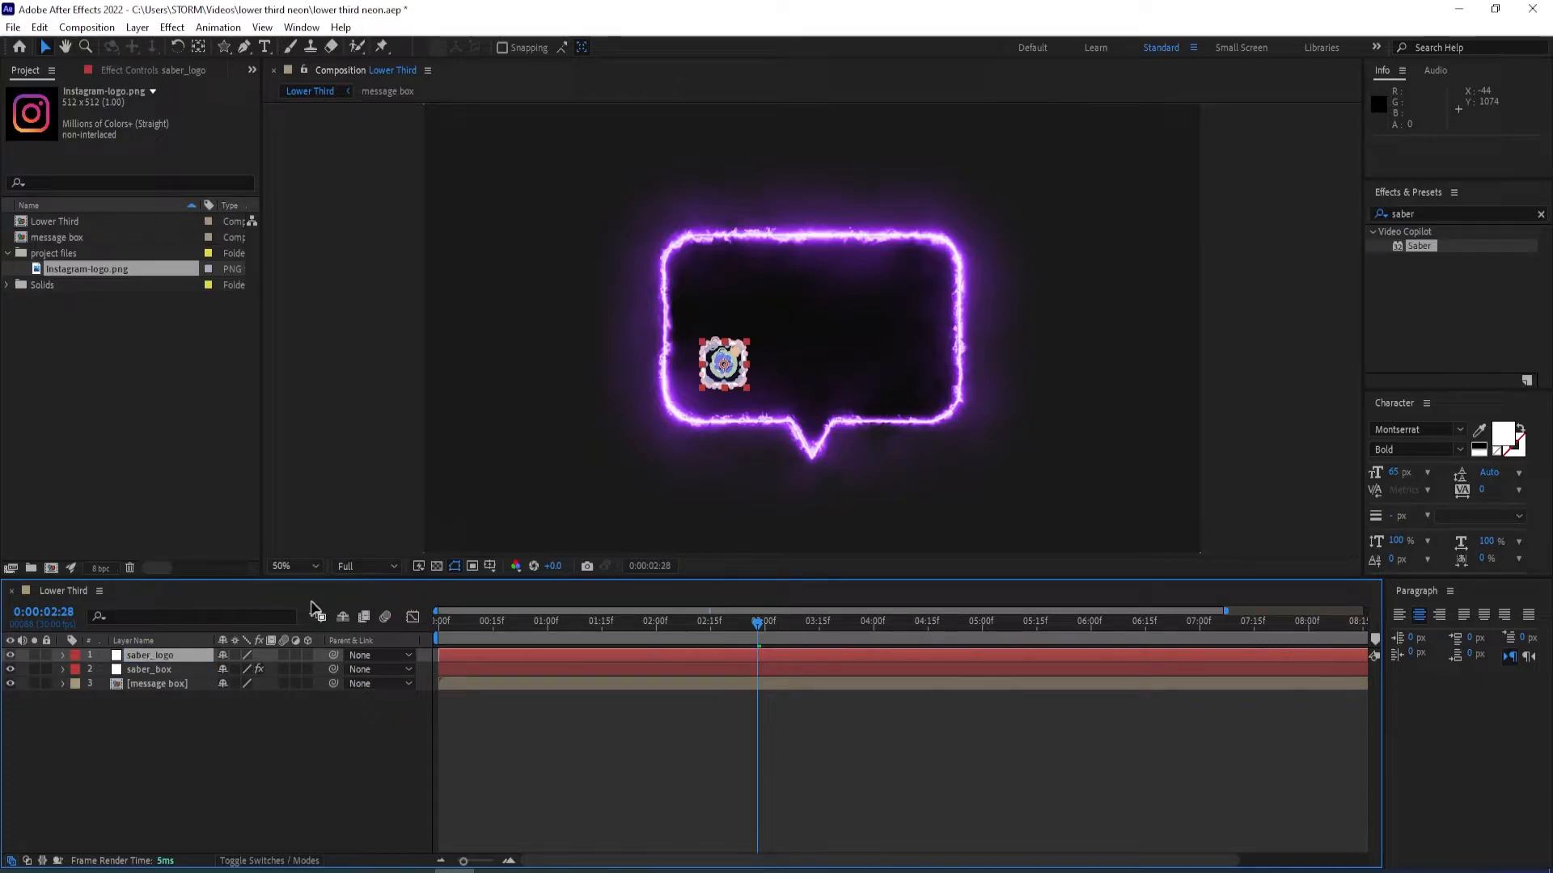
Apply the Saber effect to saber_logo with Composite Settings set to Transparent and the Neon preset.
double_click(1428, 244)
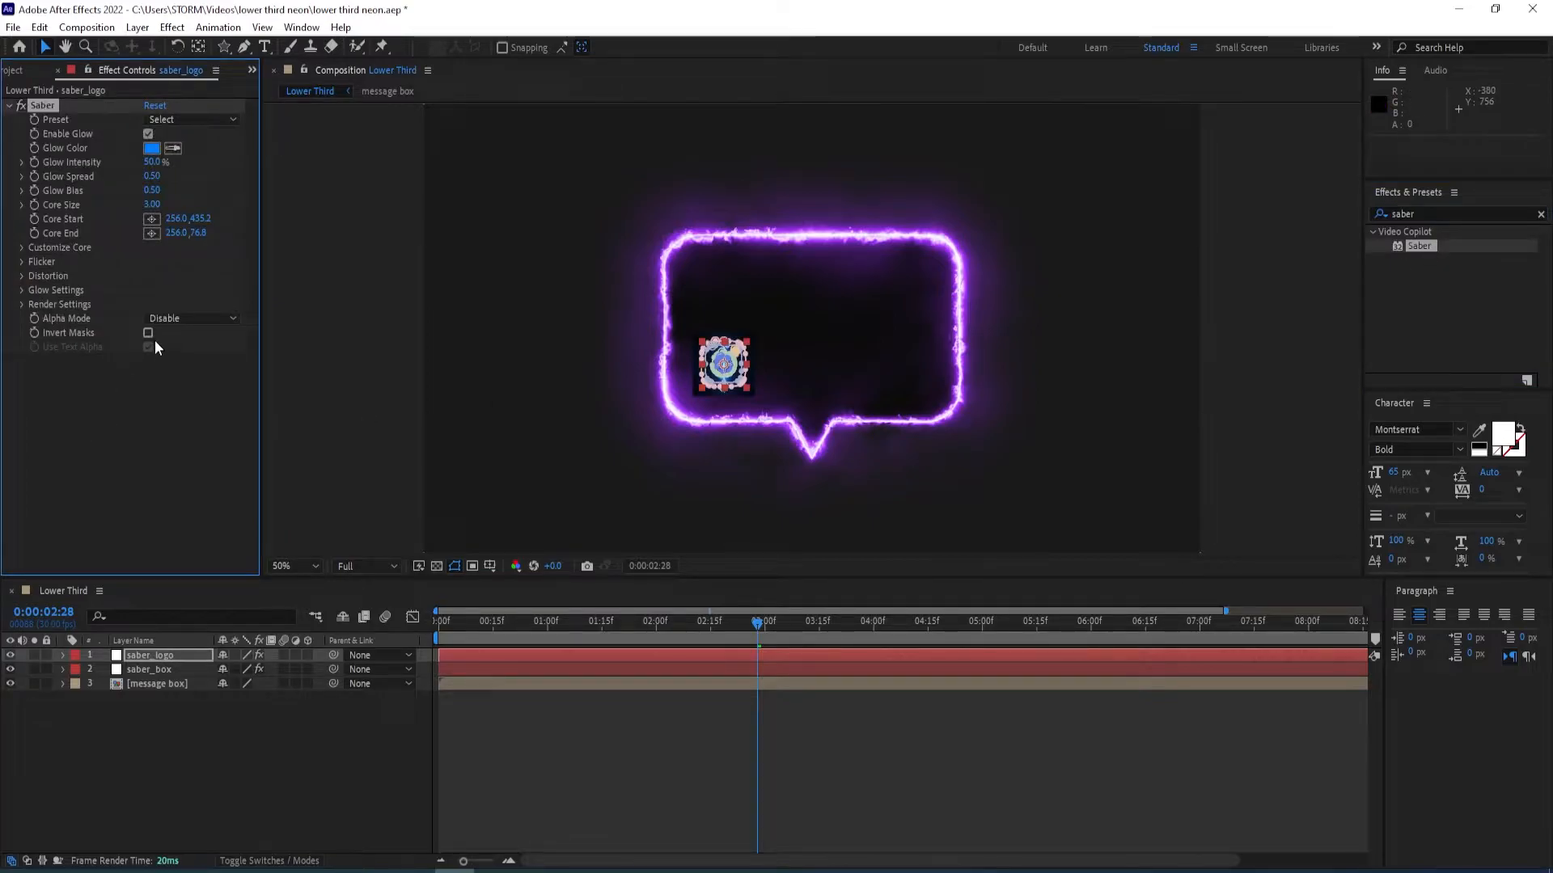
left_click(22, 304)
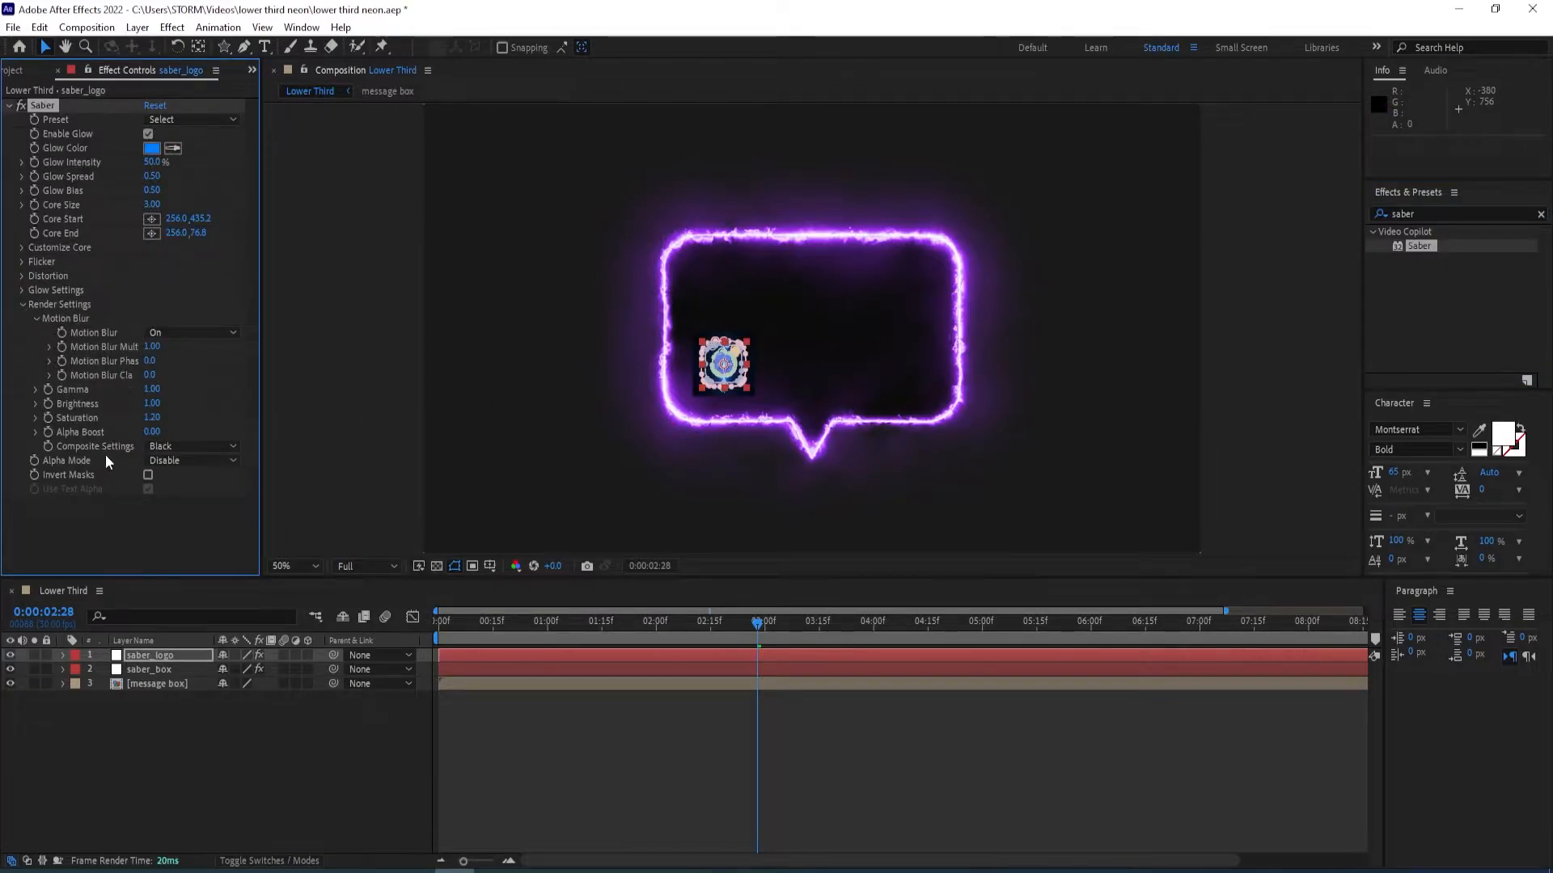
left_click(183, 447)
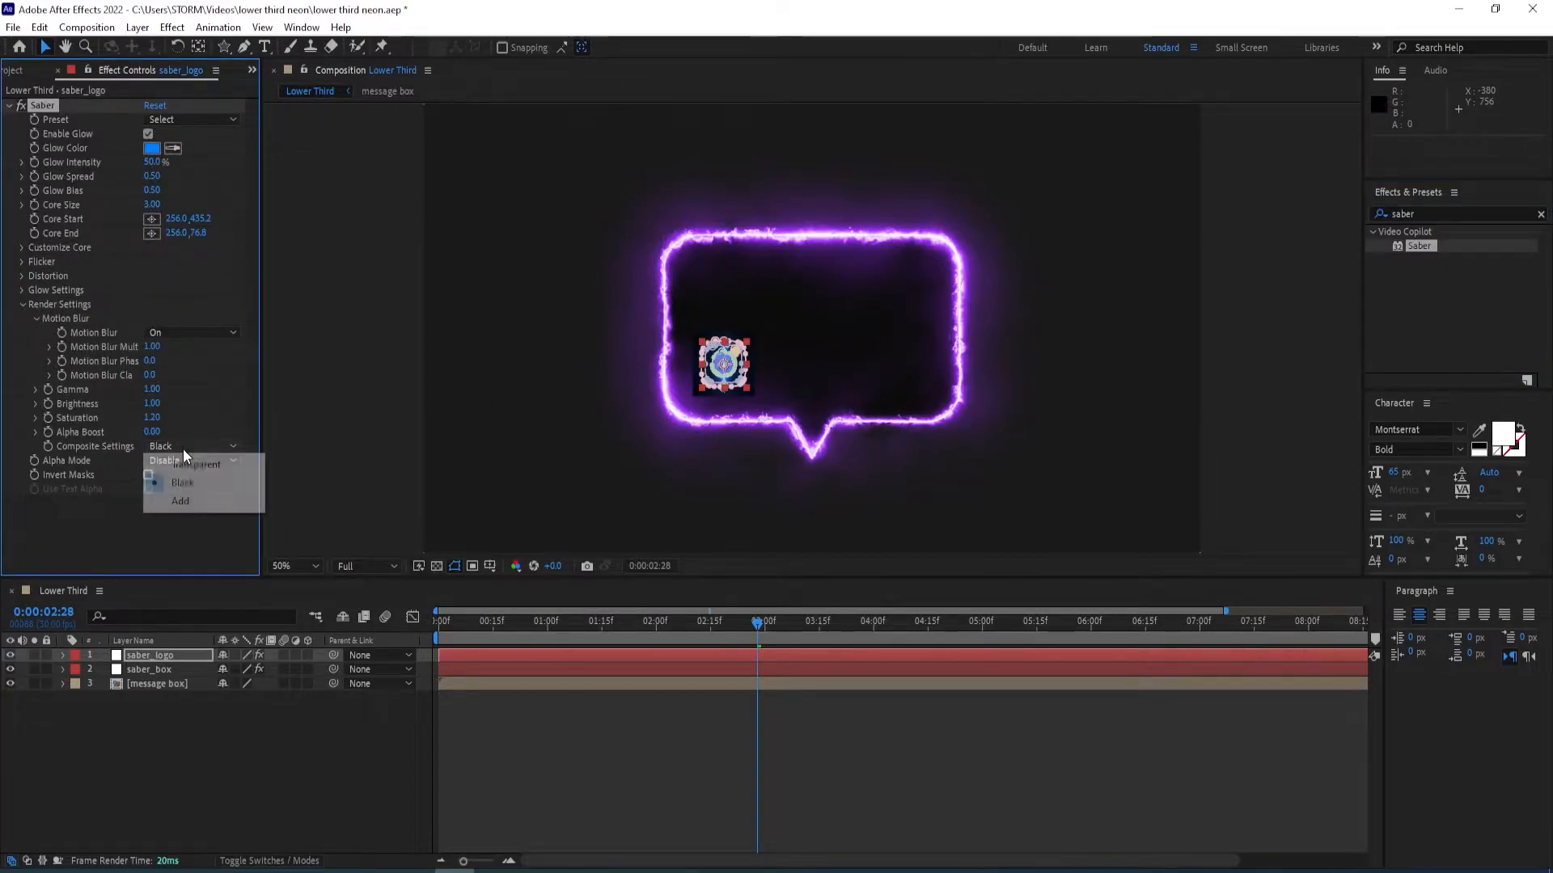
left_click(255, 465)
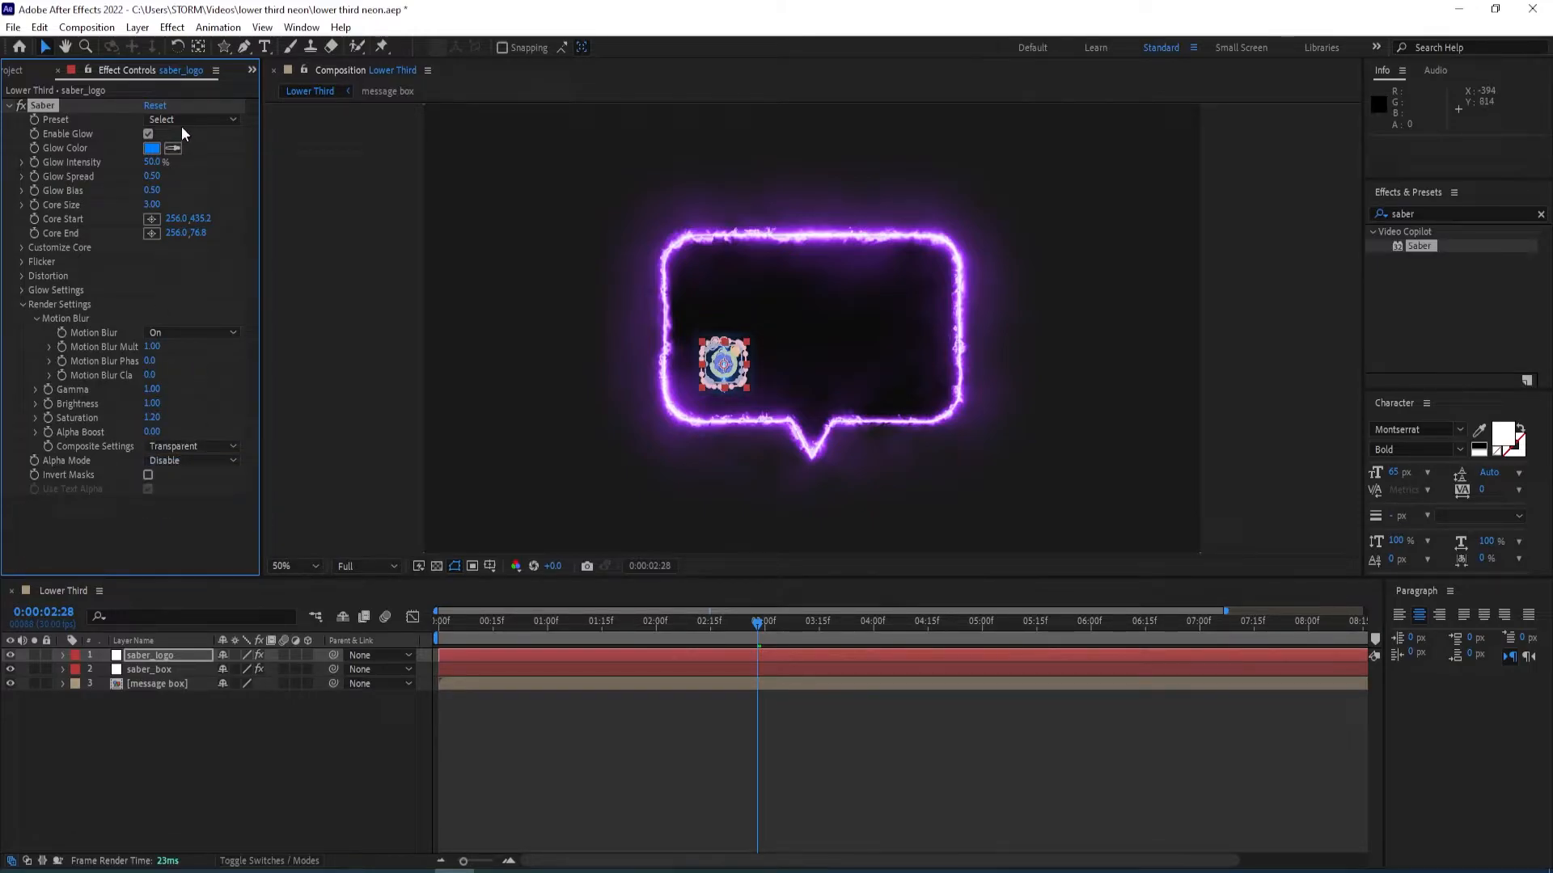
left_click(200, 120)
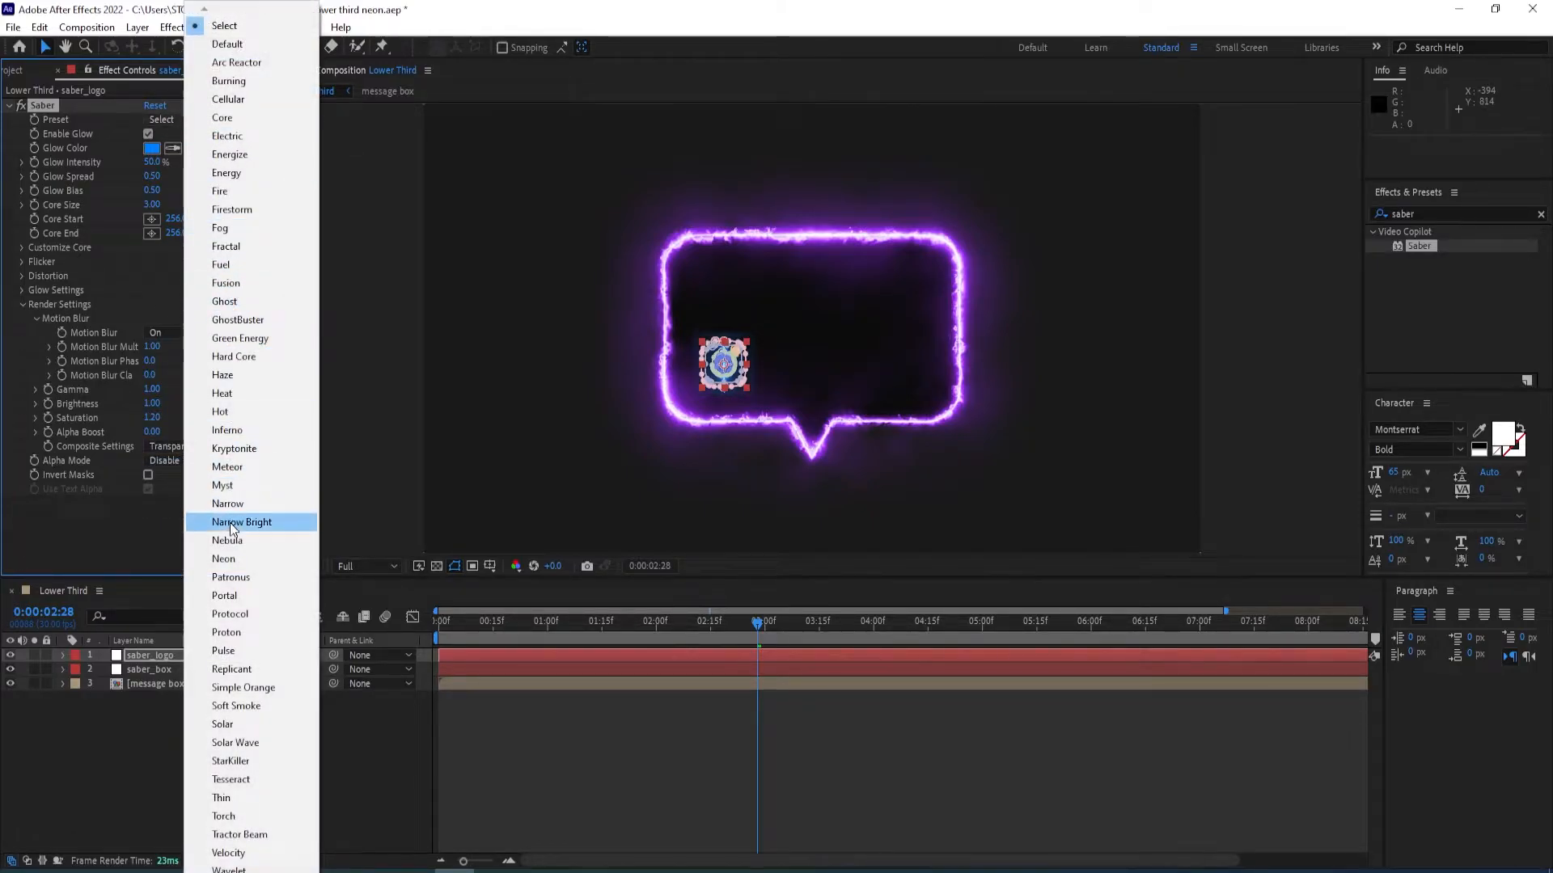
left_click(225, 561)
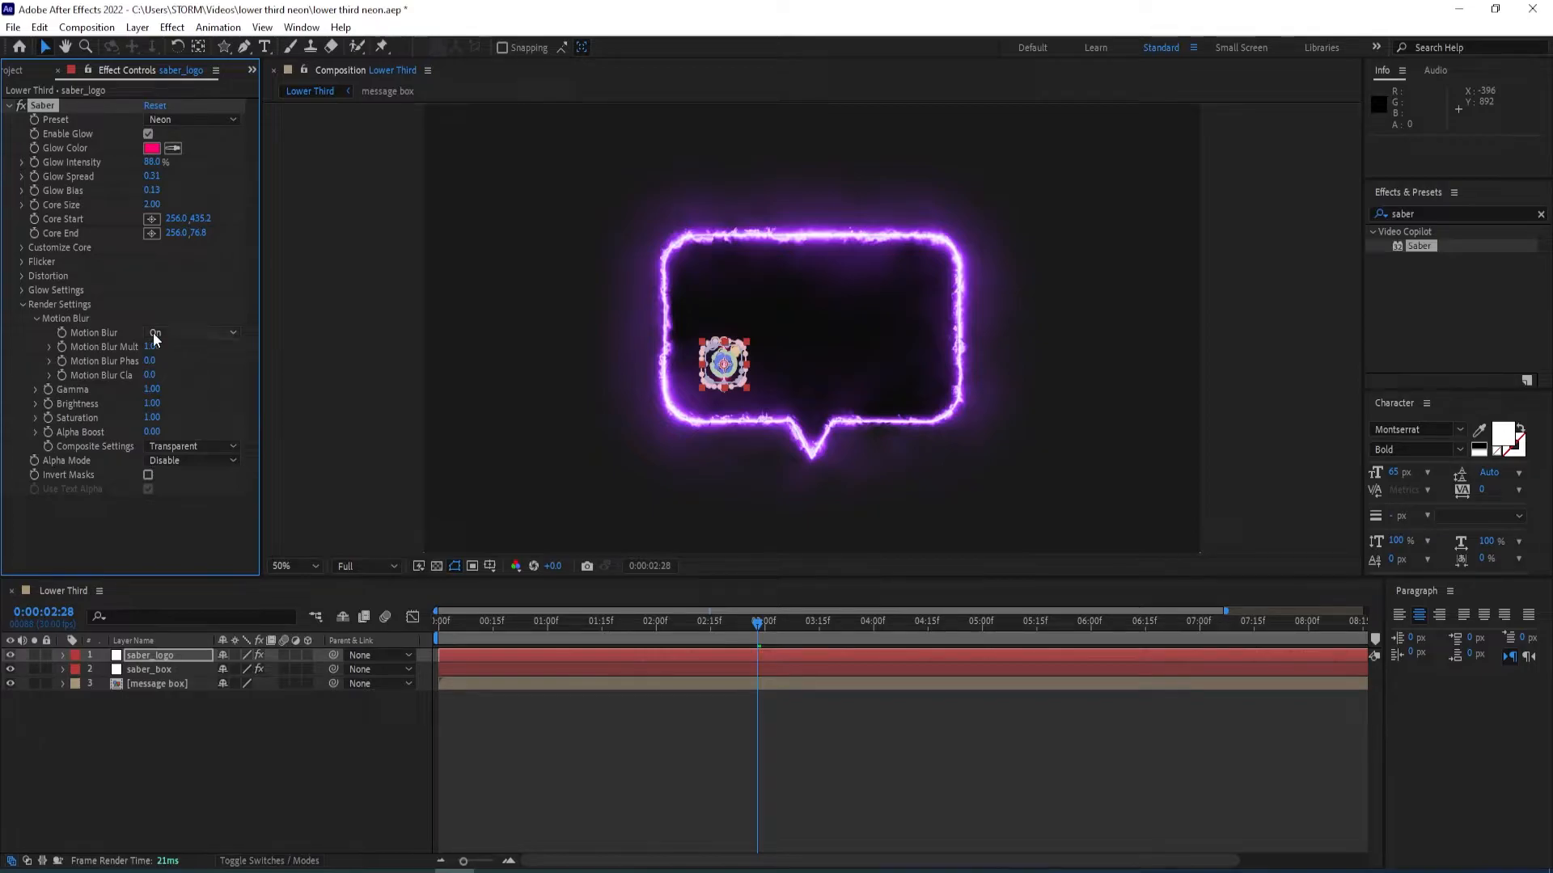
Set the logo Saber's Core Type to Layer Masks and its Glow Color to 8400FF.
left_click(22, 246)
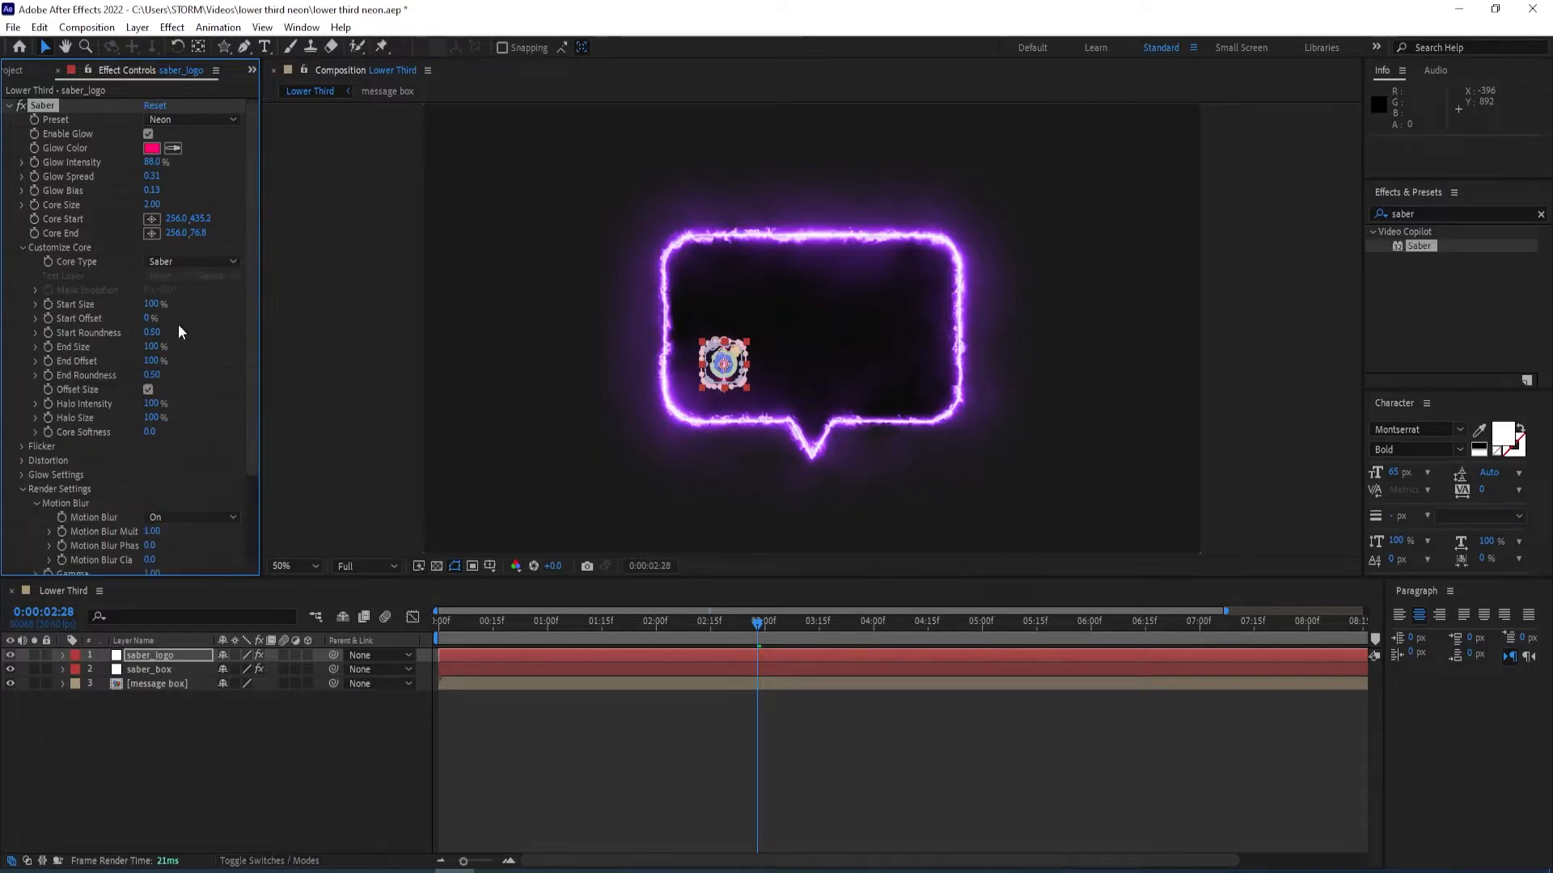
left_click(161, 263)
left_click(209, 301)
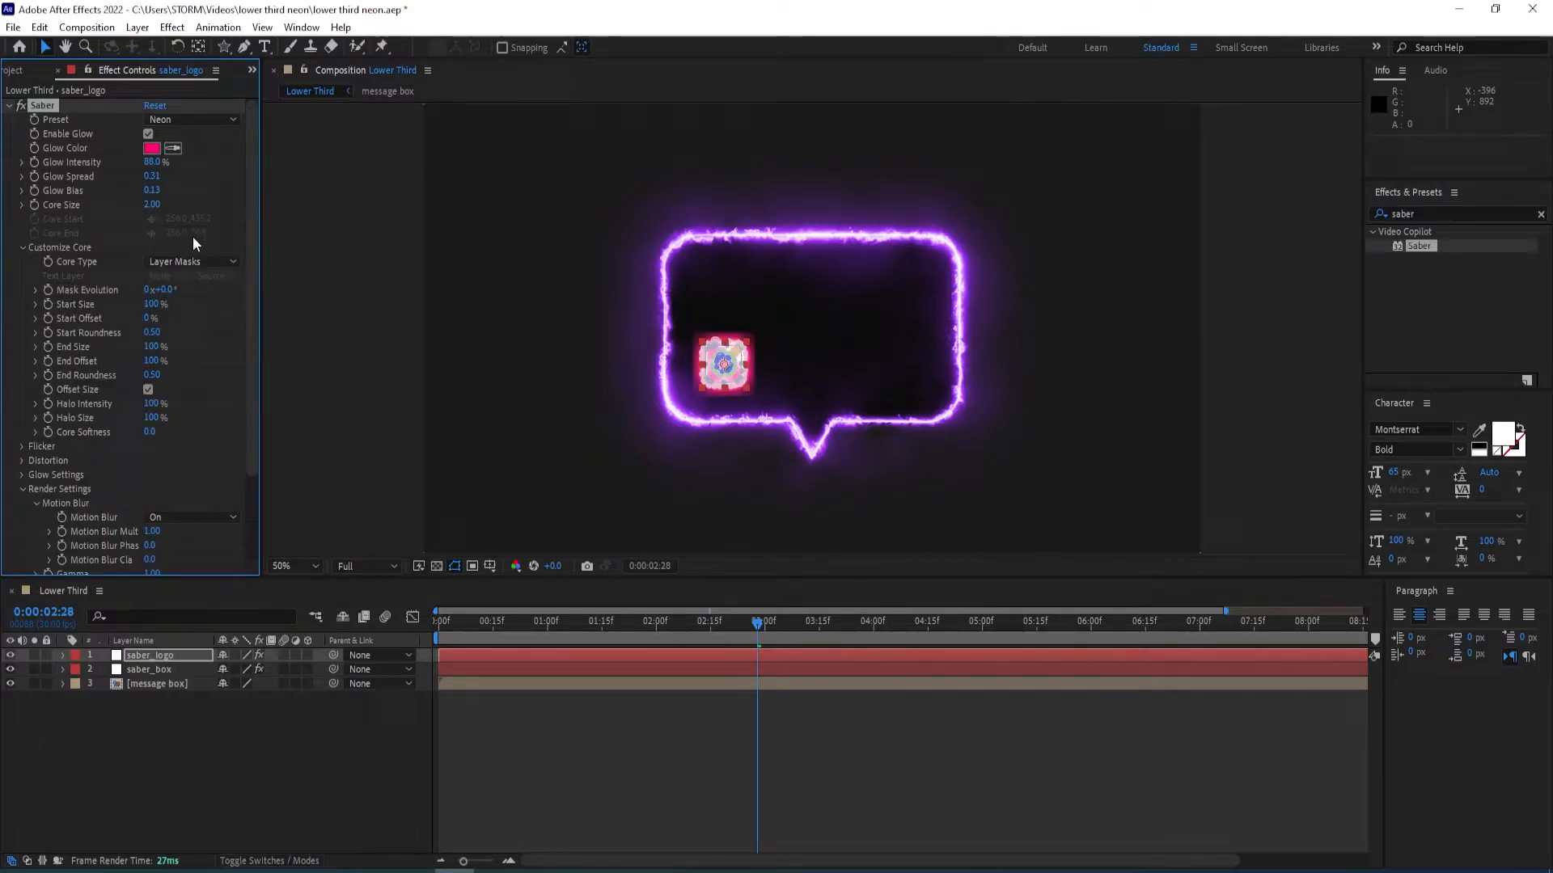
left_click(153, 152)
type("8400FF")
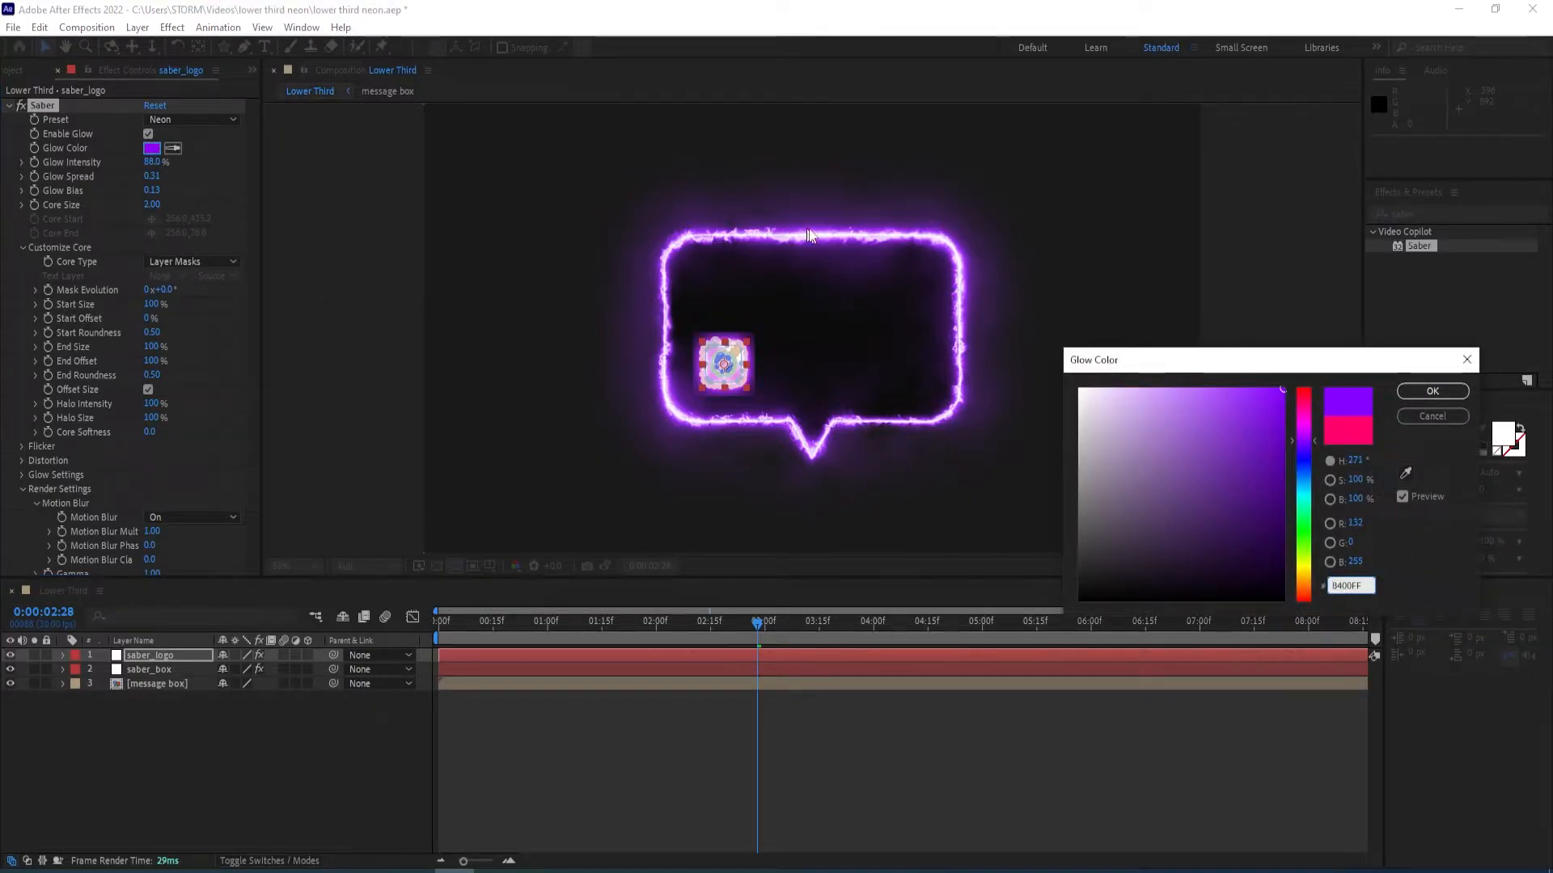
left_click(1430, 392)
Set the logo Saber's Glow Intensity to 10%, Glow Spread to 0.05 and Core Size to 1.
left_click_drag(154, 161, 93, 162)
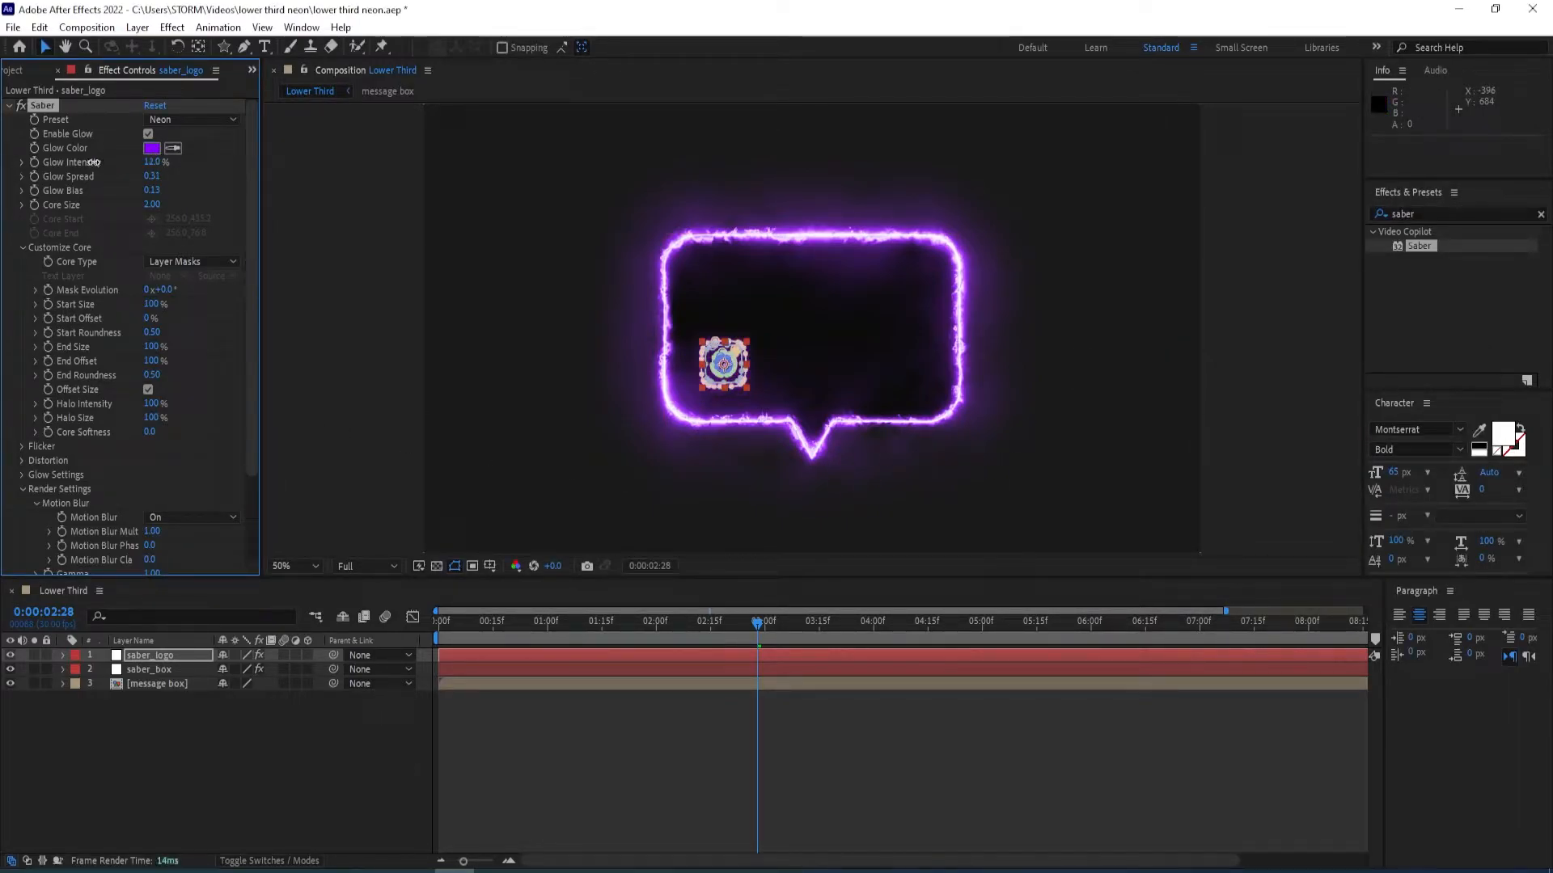
left_click(152, 161)
type("10")
key("Return")
left_click(152, 177)
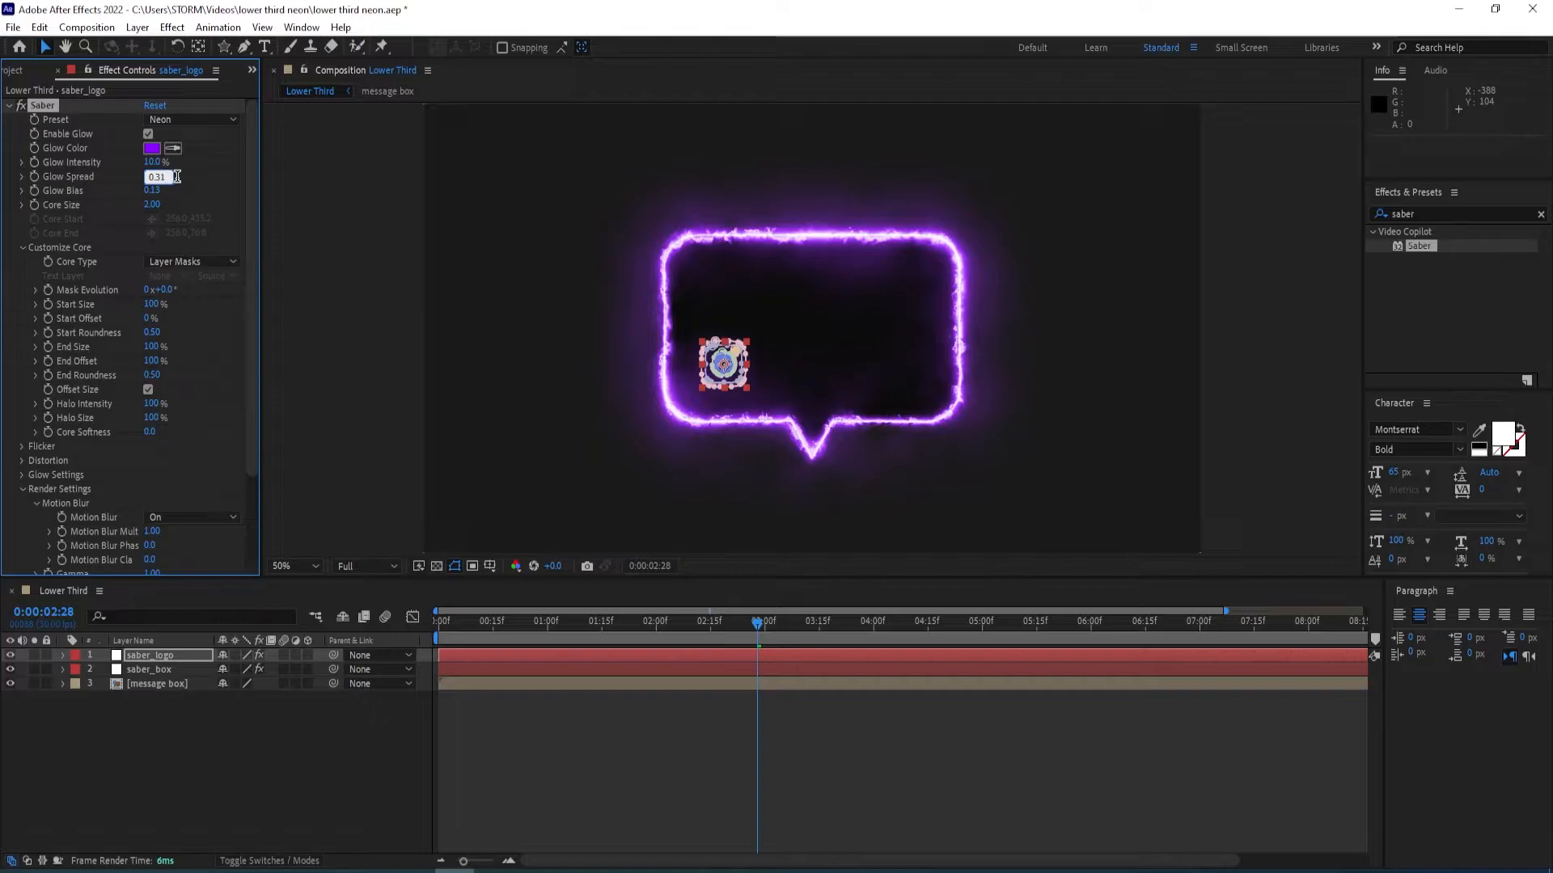
key("Return")
left_click(172, 204)
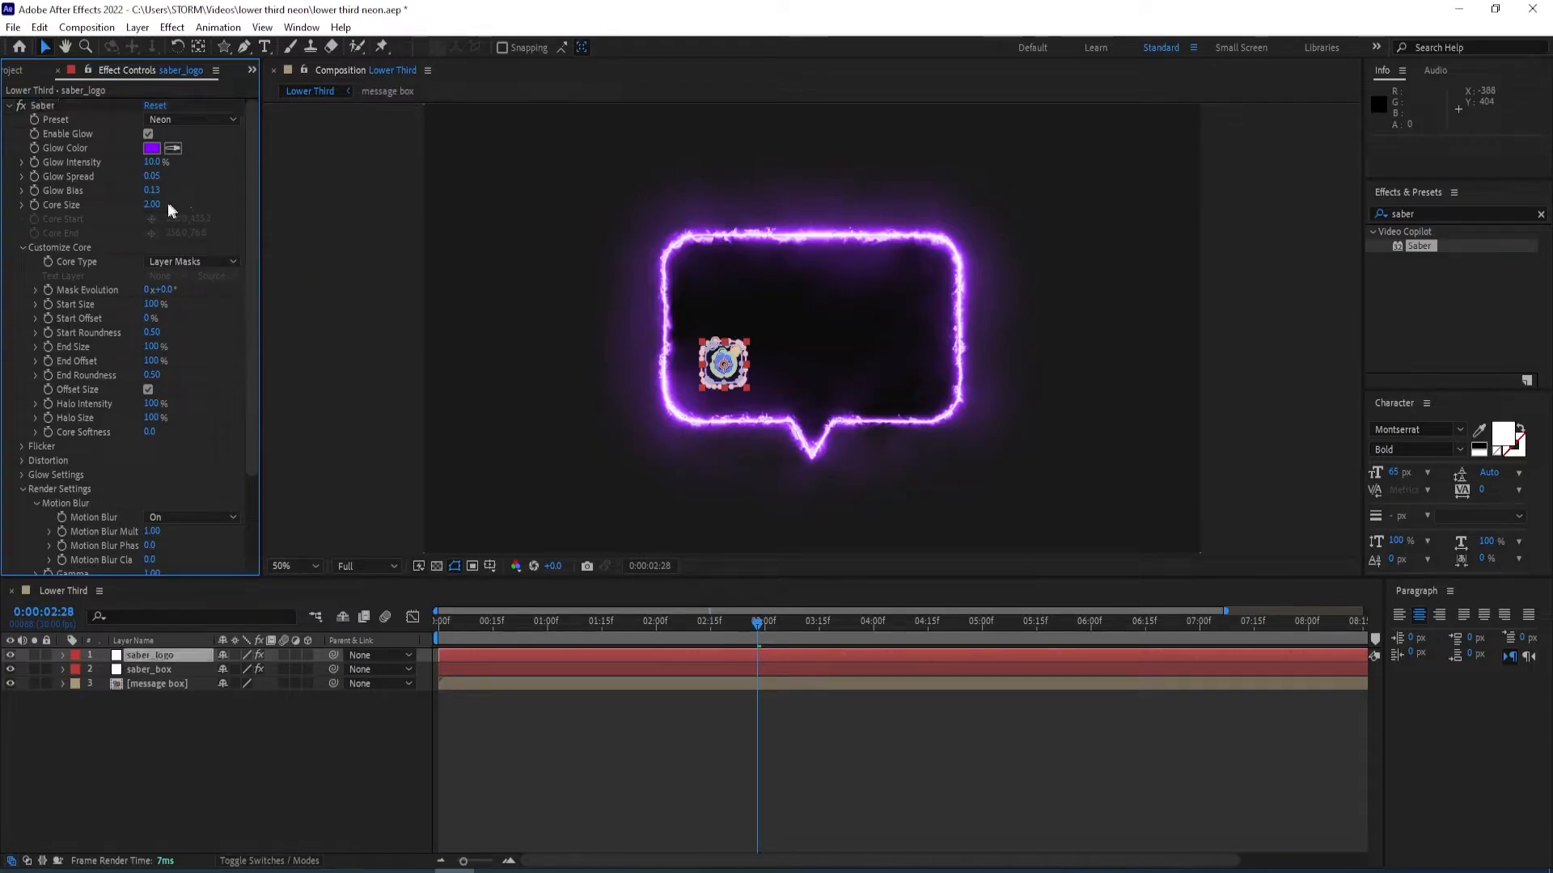
left_click(150, 205)
type("1")
key("Return")
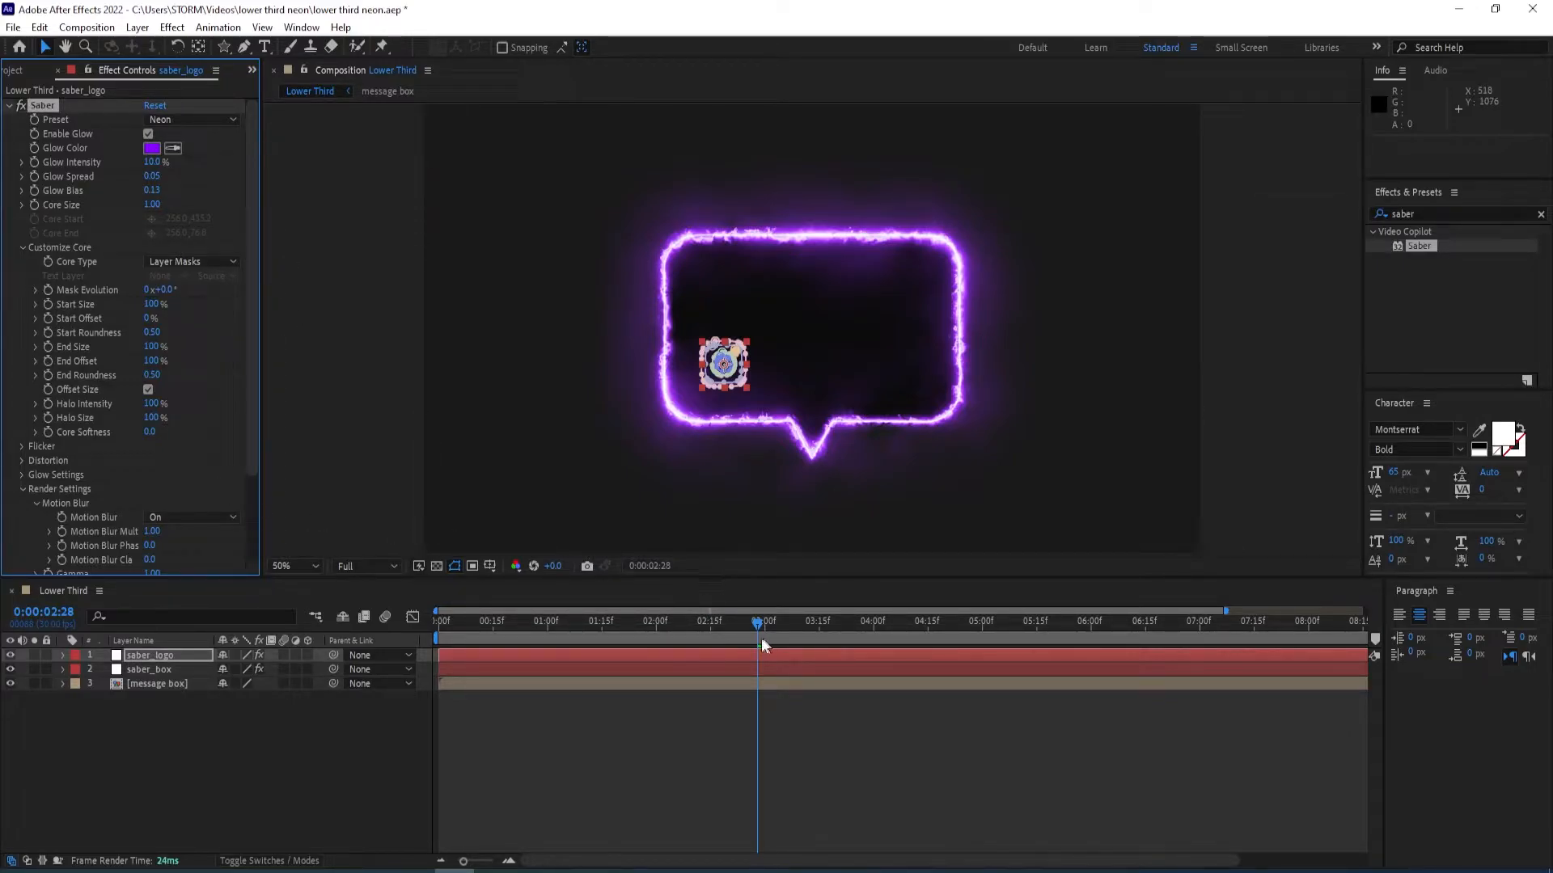
left_click(531, 748)
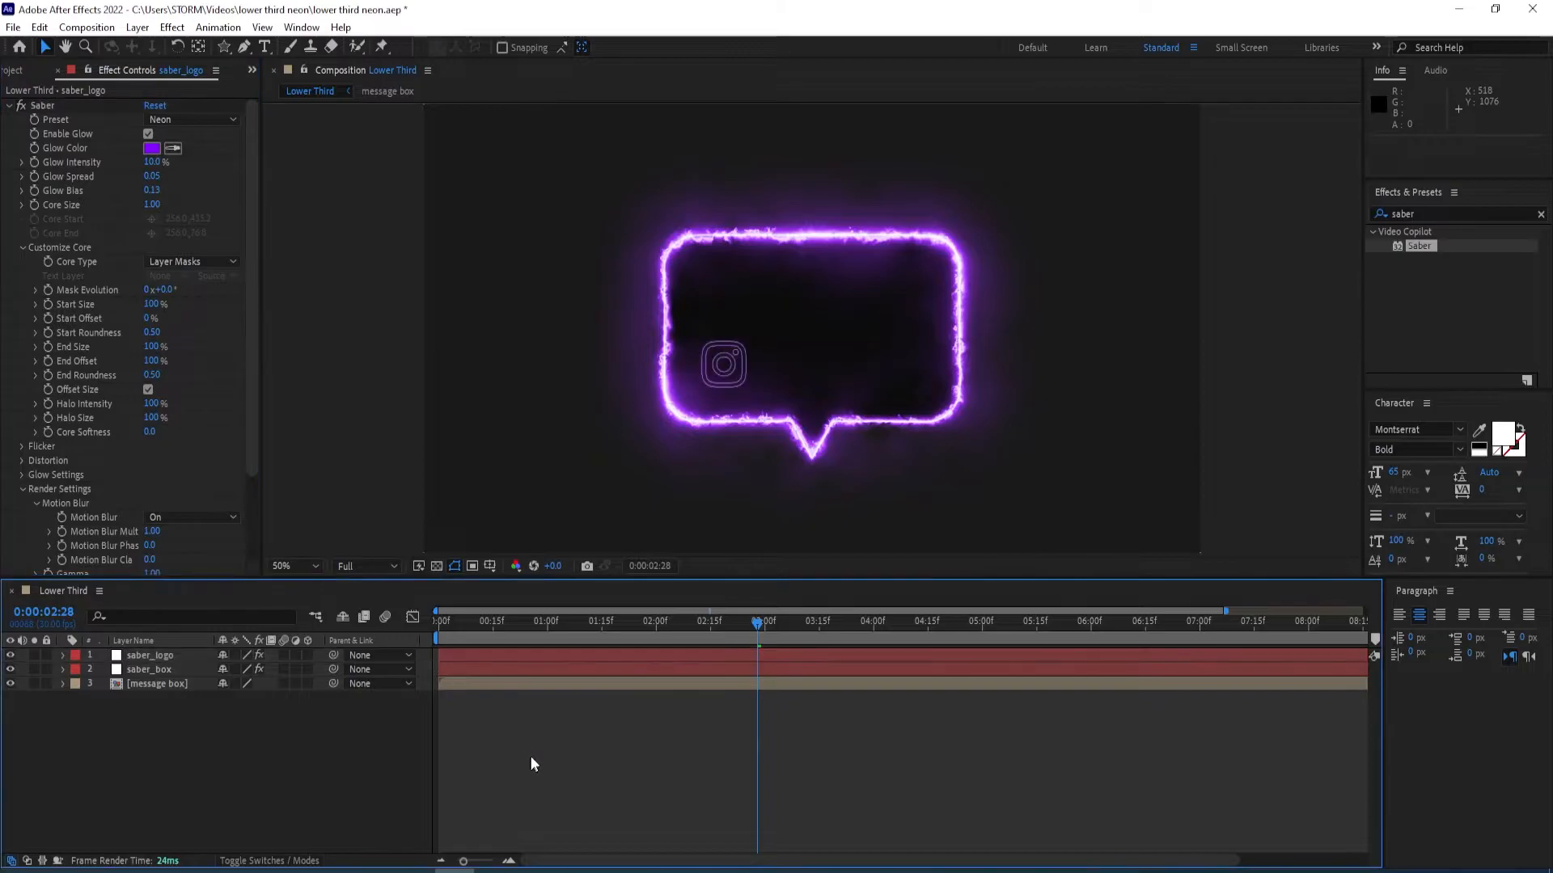
Keyframe saber_logo's Start Size, End Size and End Offset at 100% on 0:00:01:15 and 0:00:03:15.
left_click(158, 654)
left_click_drag(766, 646, 600, 629)
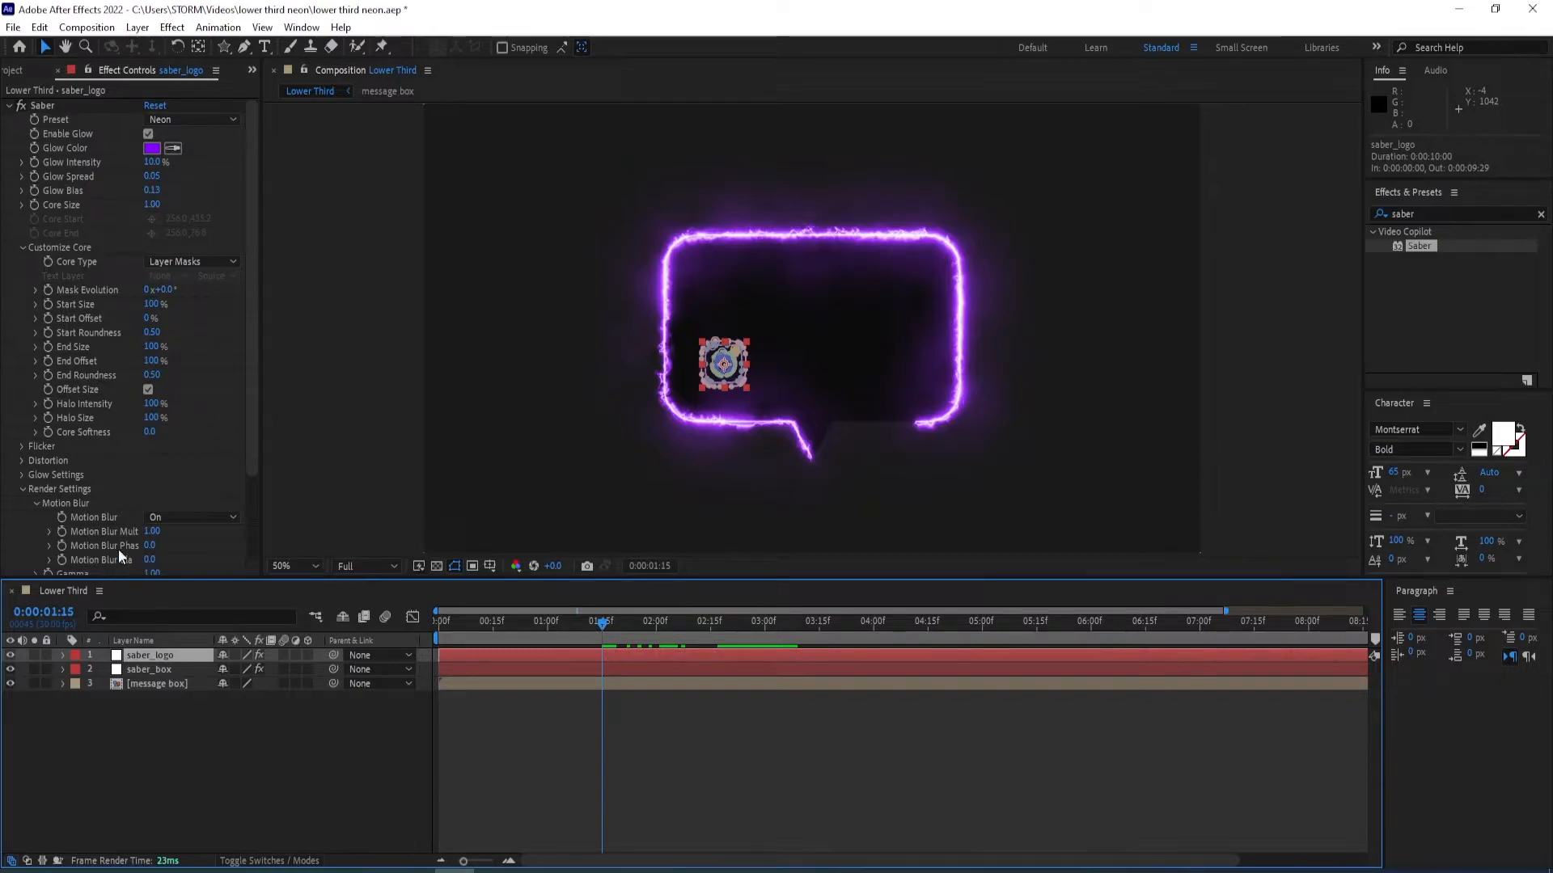
left_click(47, 304)
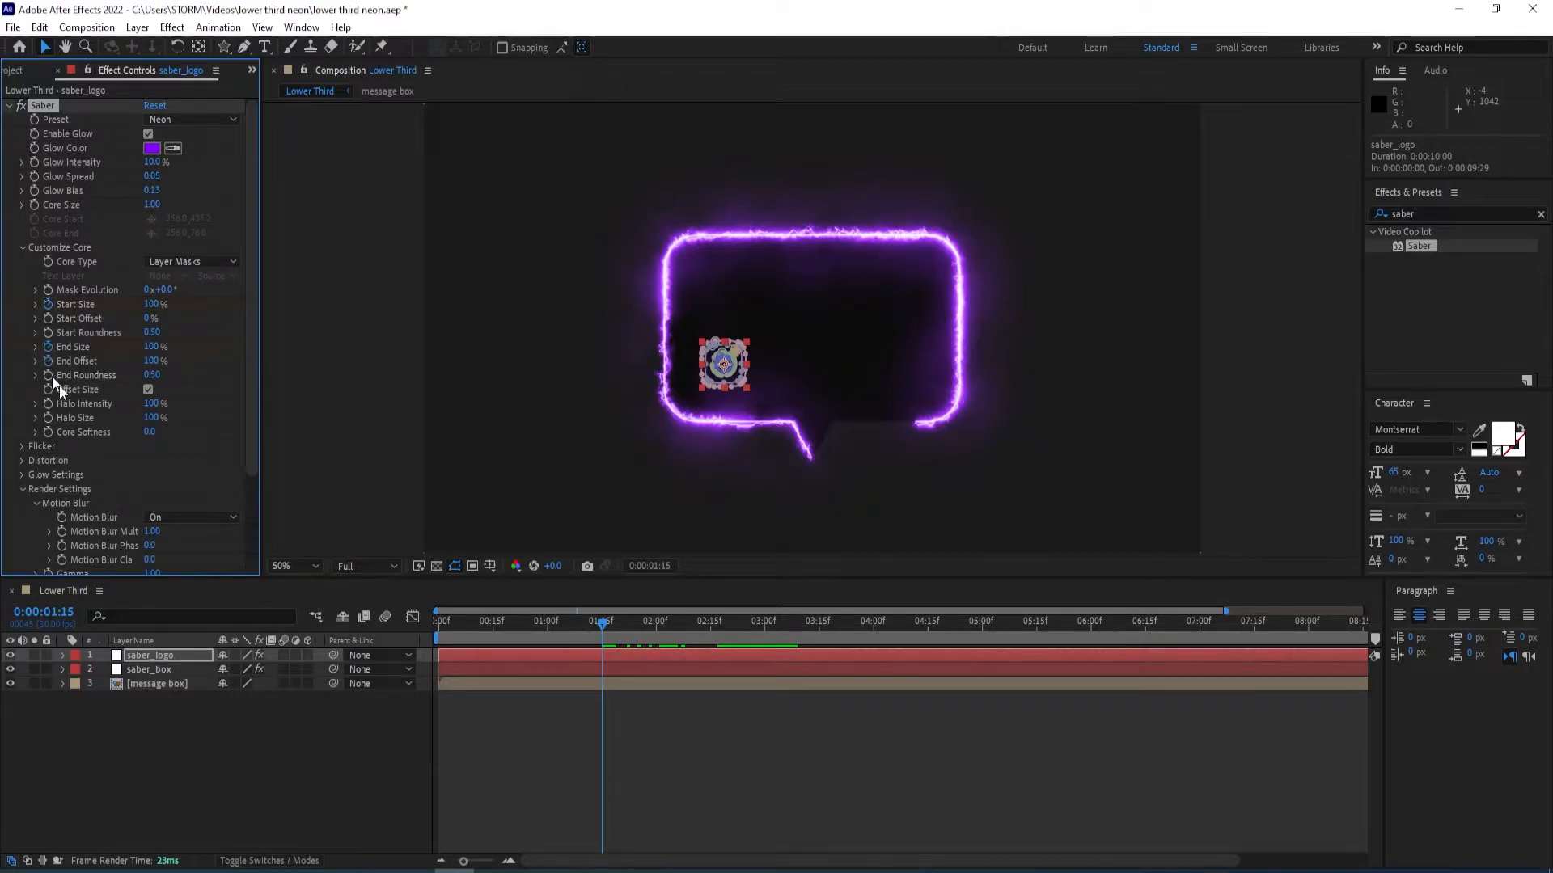
key("u")
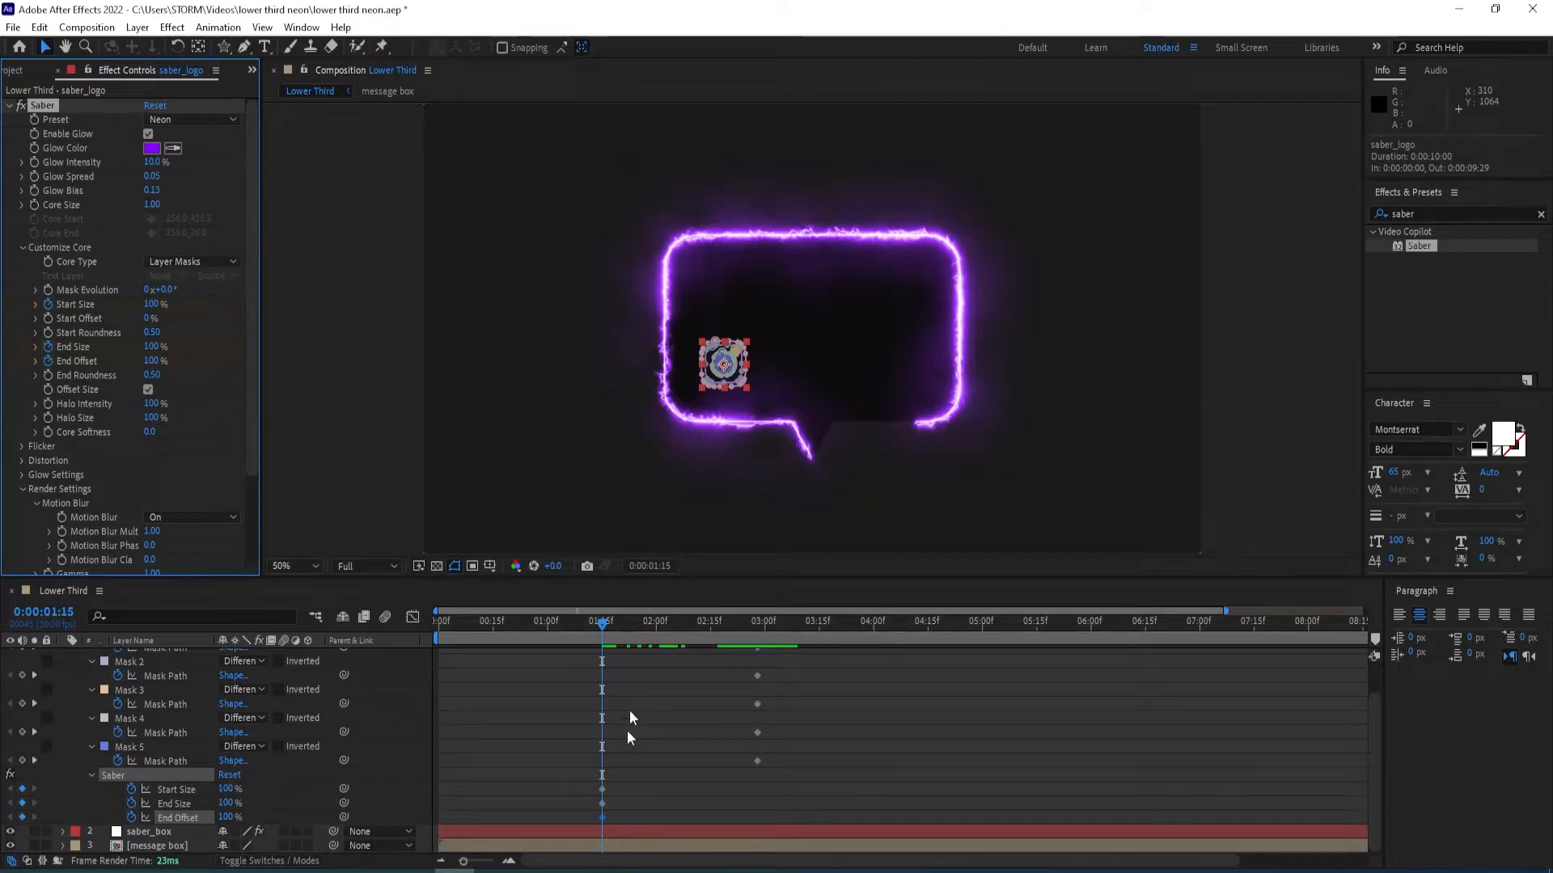
left_click_drag(601, 624, 819, 626)
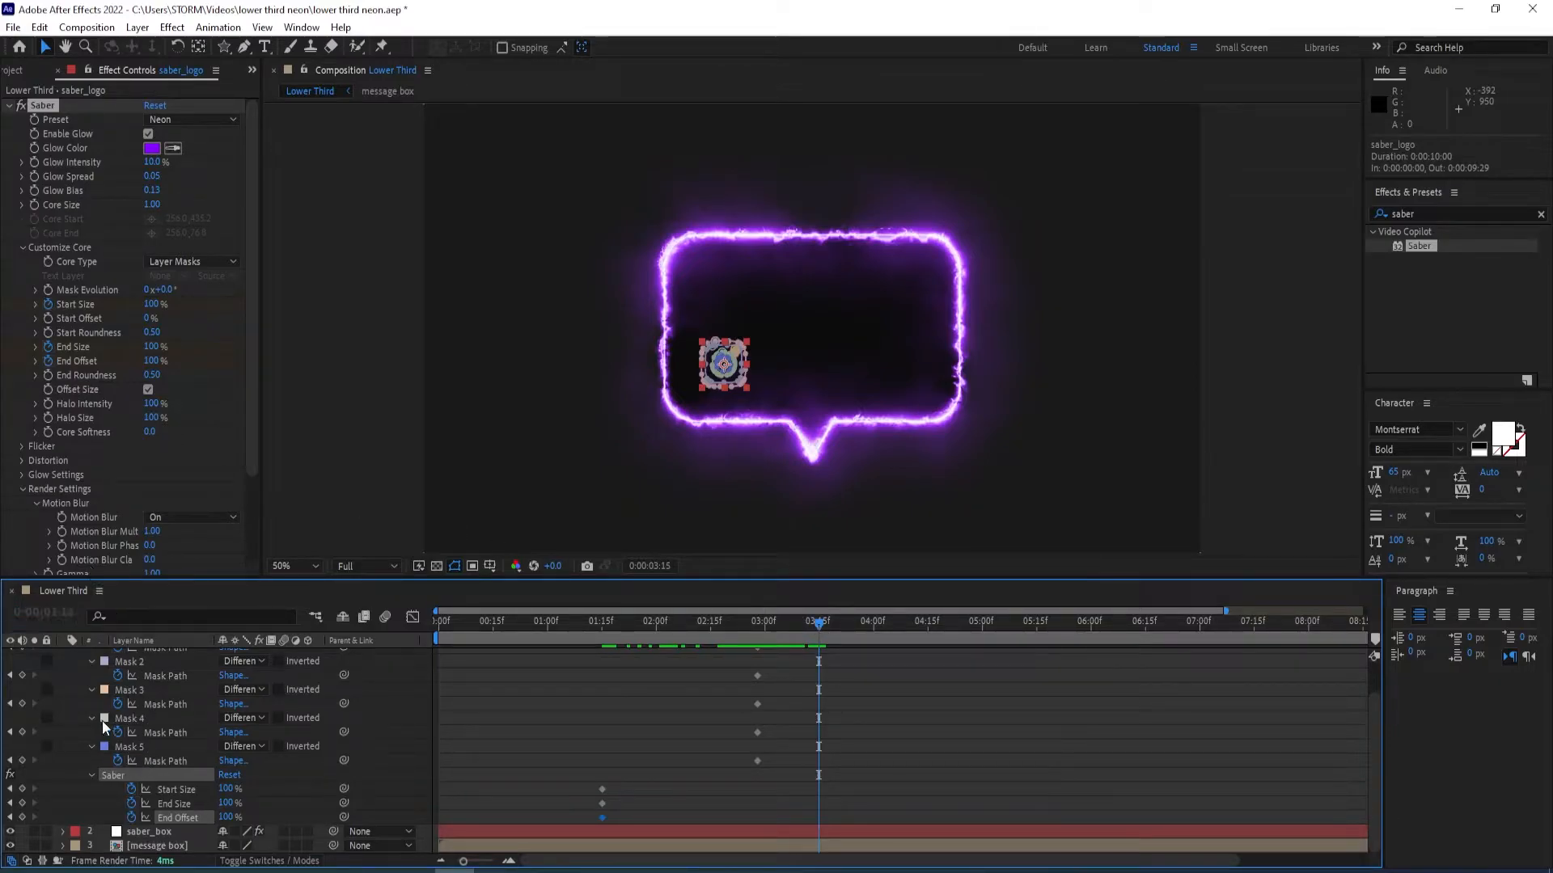
left_click(22, 788)
left_click(22, 803)
left_click(22, 817)
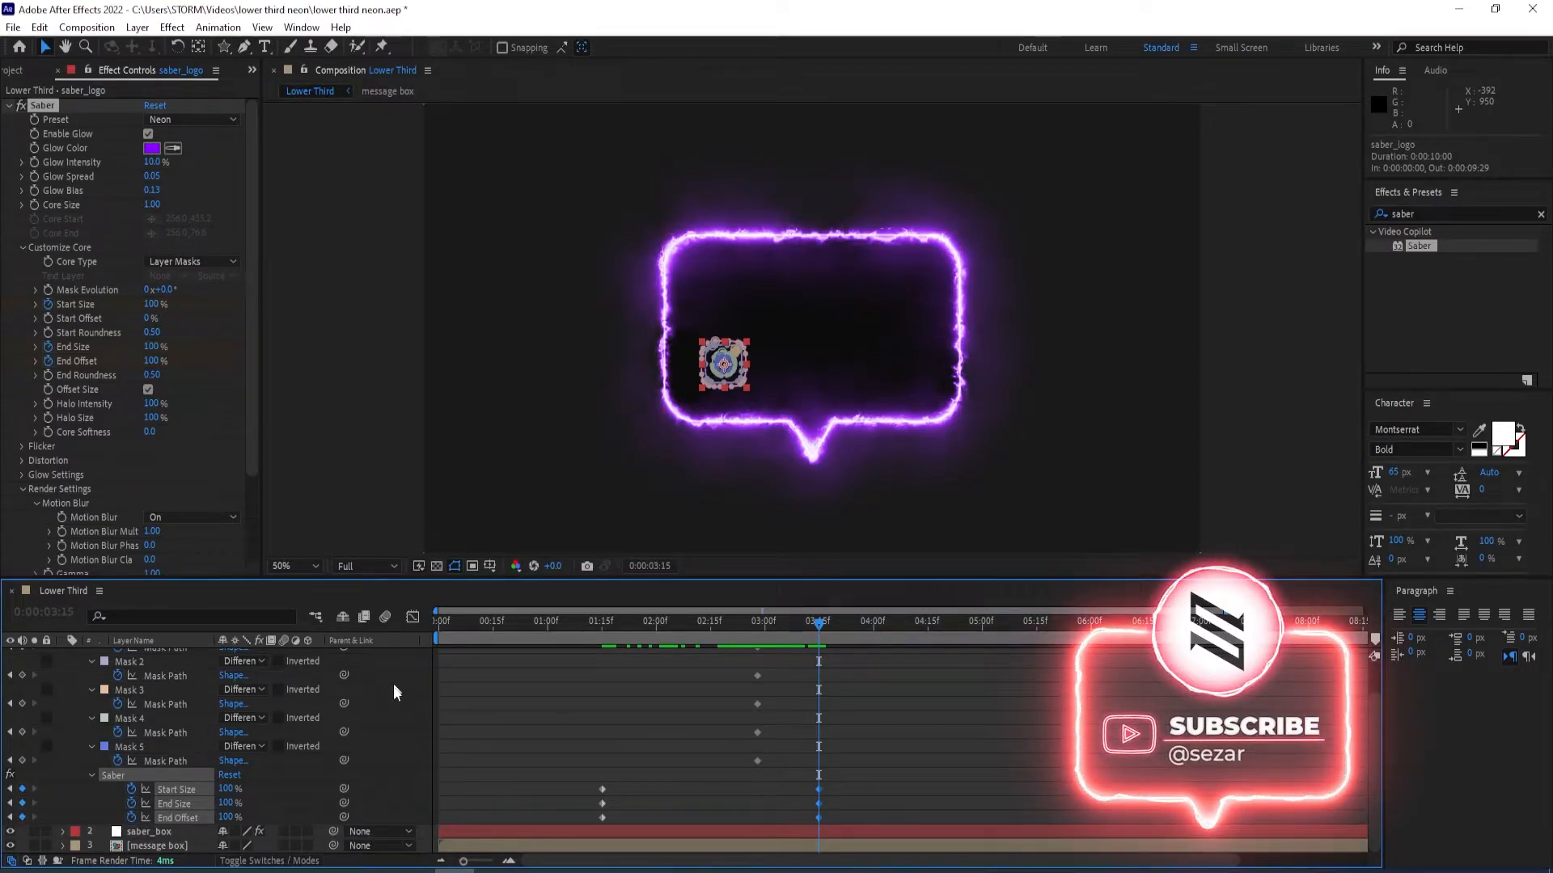
Set saber_logo's Start Size, End Size and End Offset to 0% at 0:00:01:15.
left_click_drag(818, 630, 613, 633)
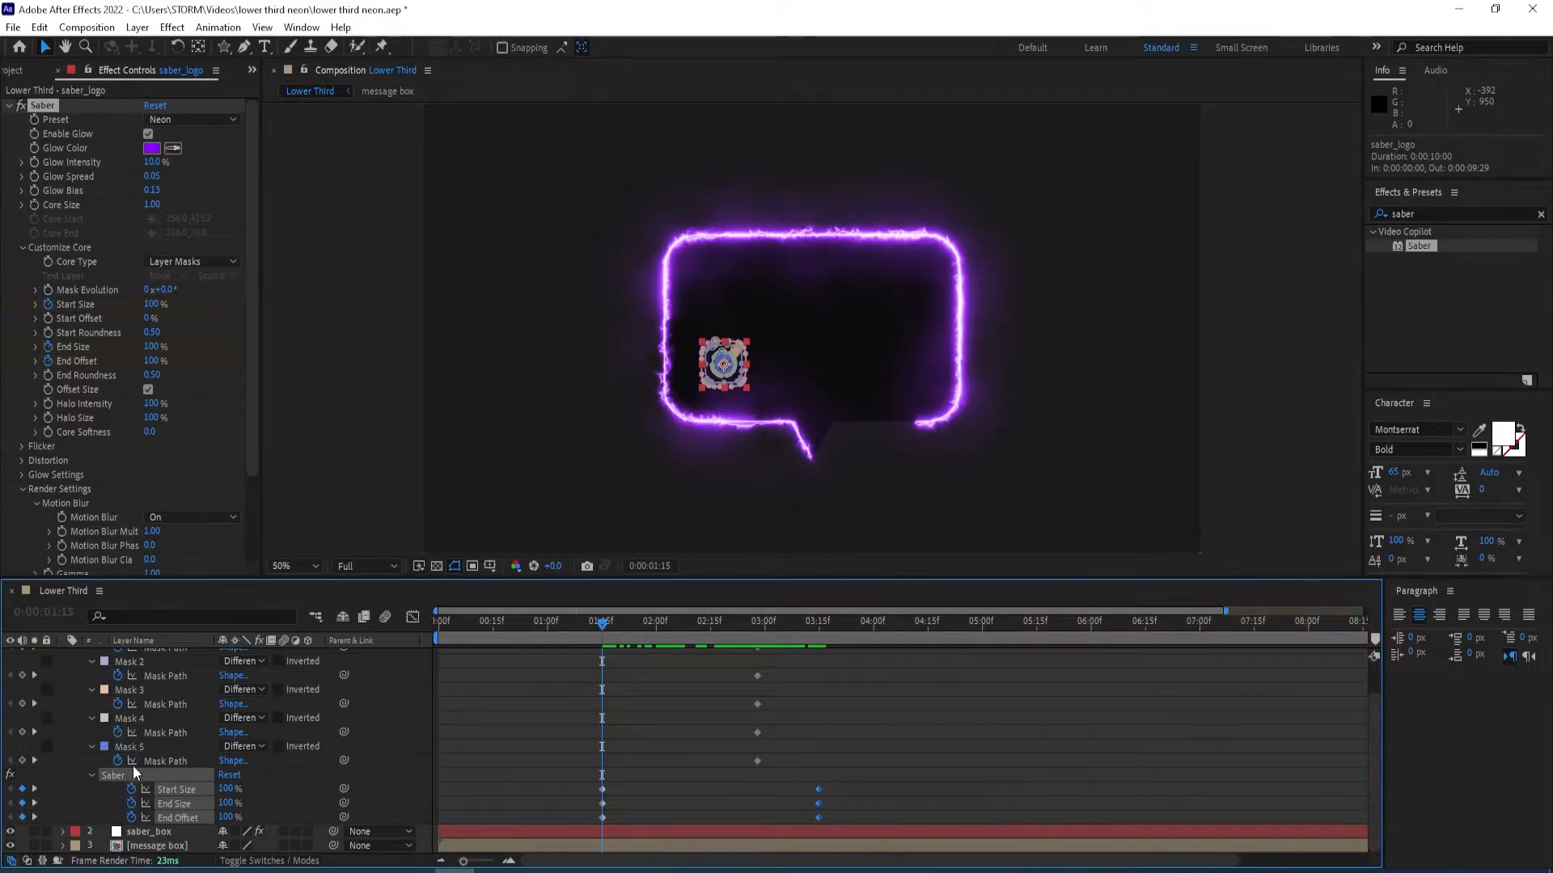
left_click_drag(226, 789, 122, 791)
left_click_drag(222, 803, 92, 818)
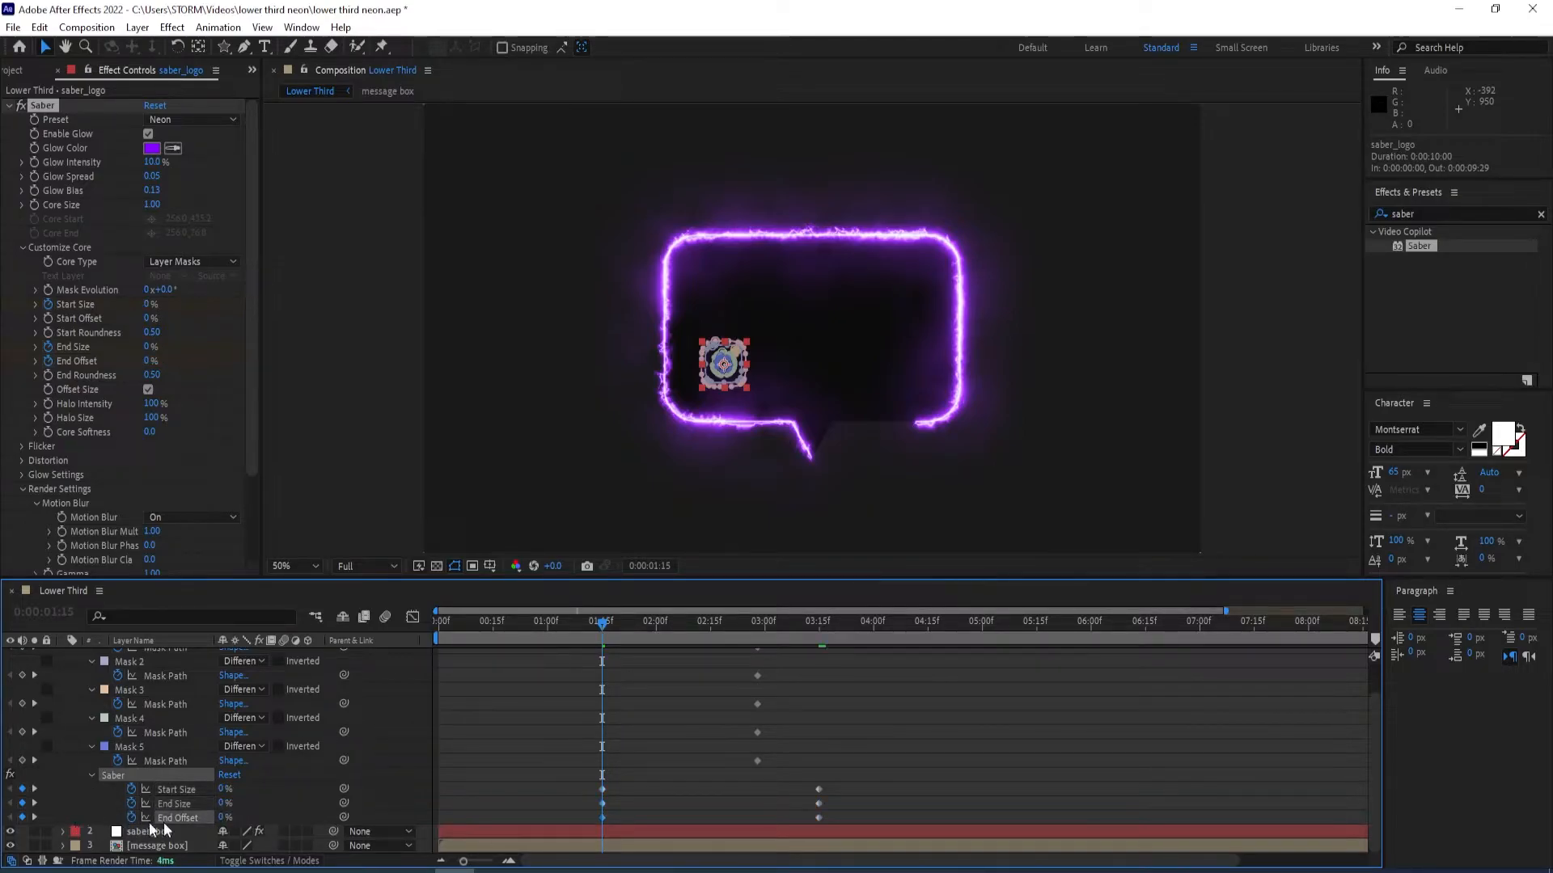
Easy-ease all of saber_logo's Start Size, End Size and End Offset keyframes and adjust their speed curves at 0:00:03:15.
left_click_drag(847, 823, 561, 782)
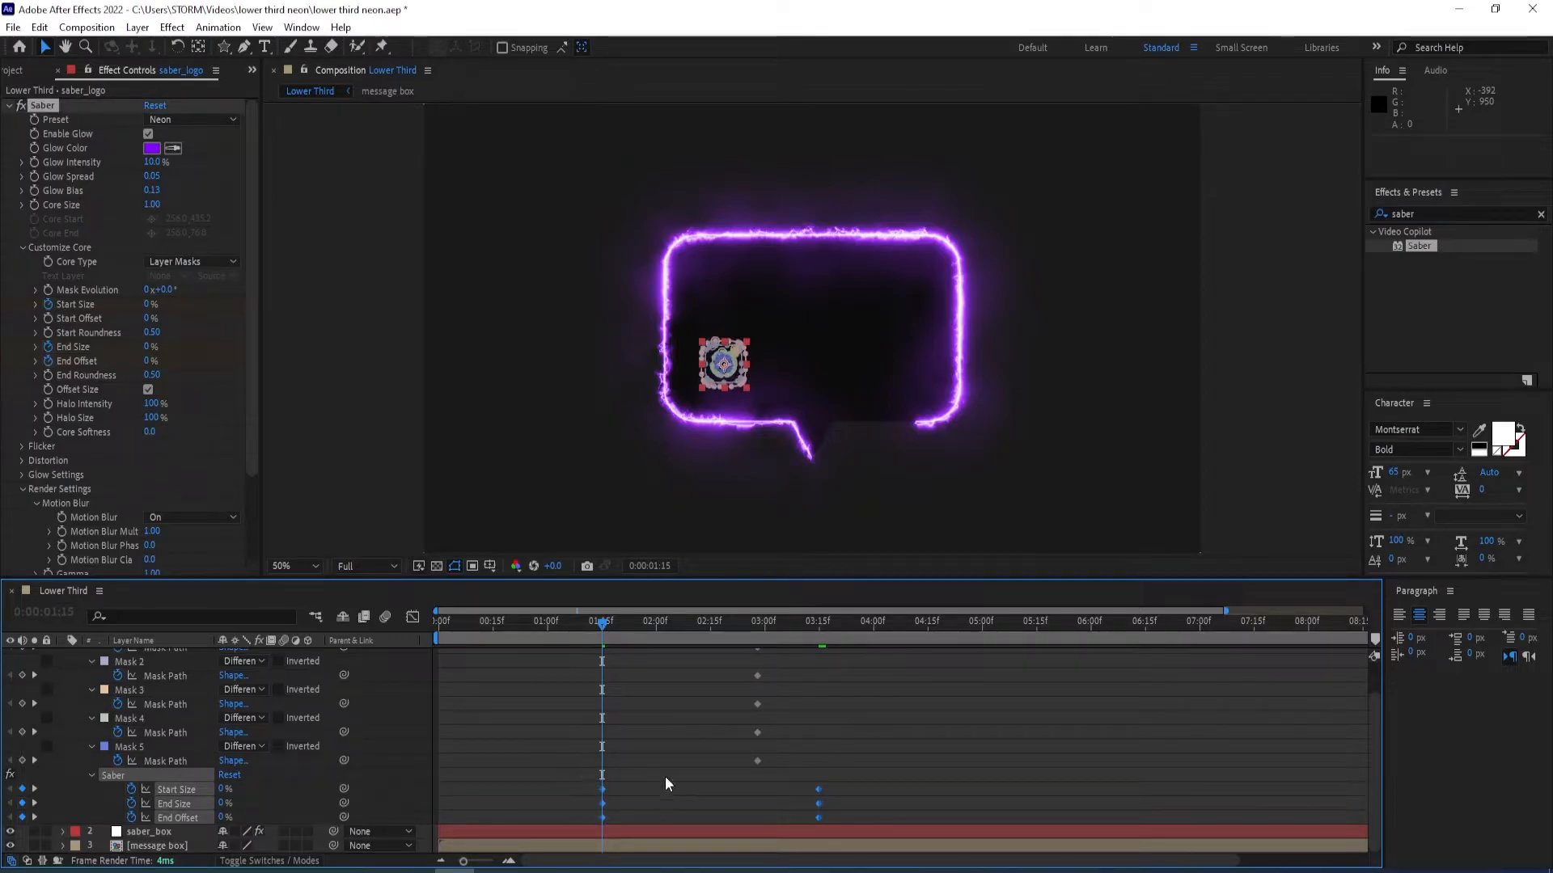
left_click(413, 617)
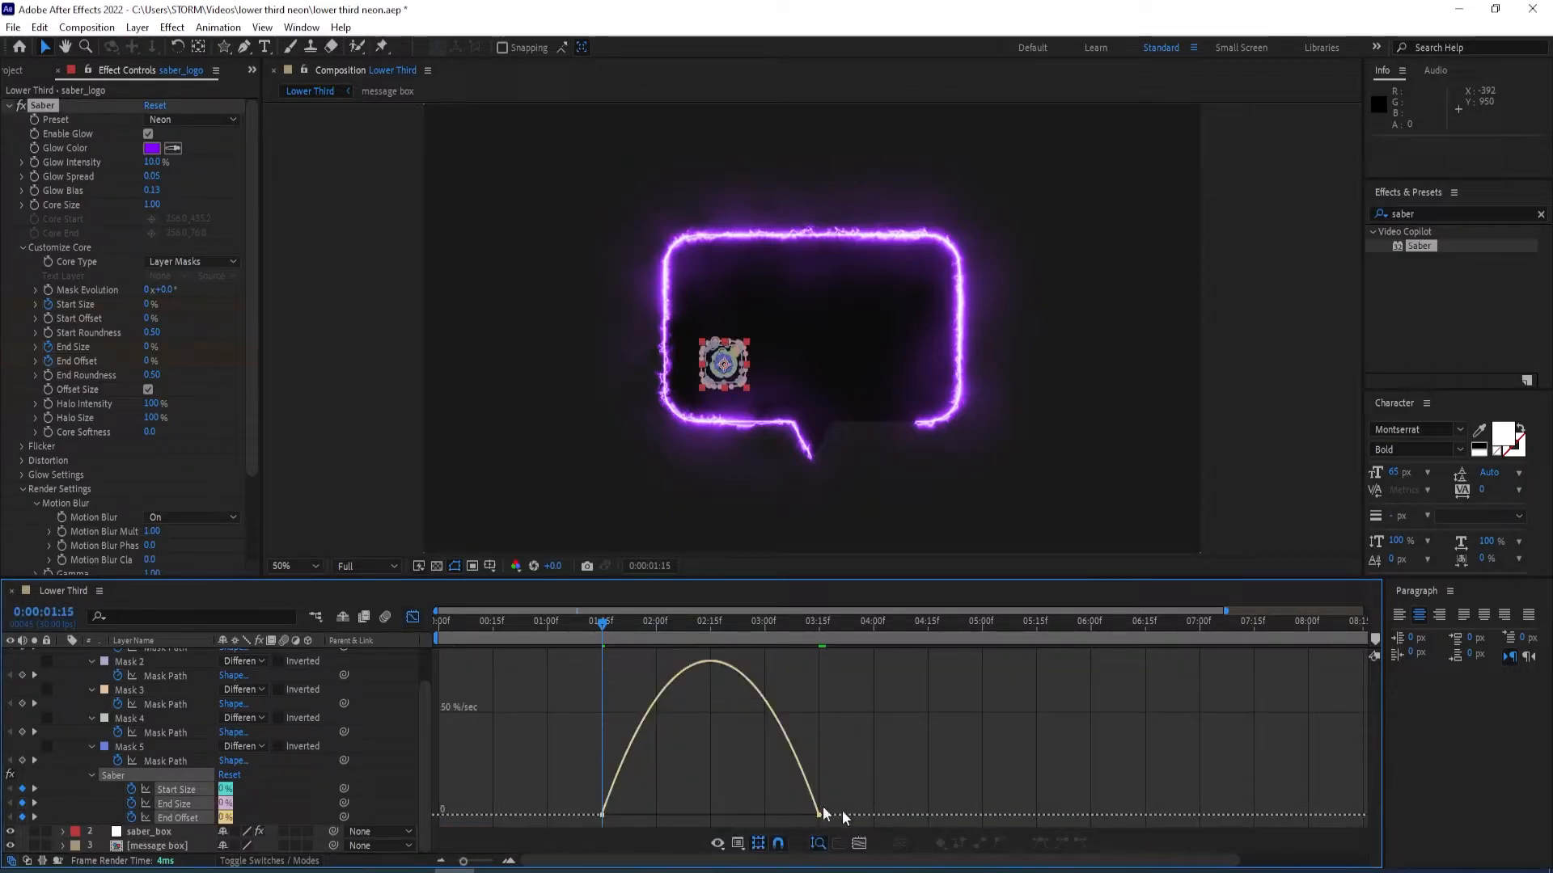
left_click_drag(782, 809, 710, 812)
left_click(415, 619)
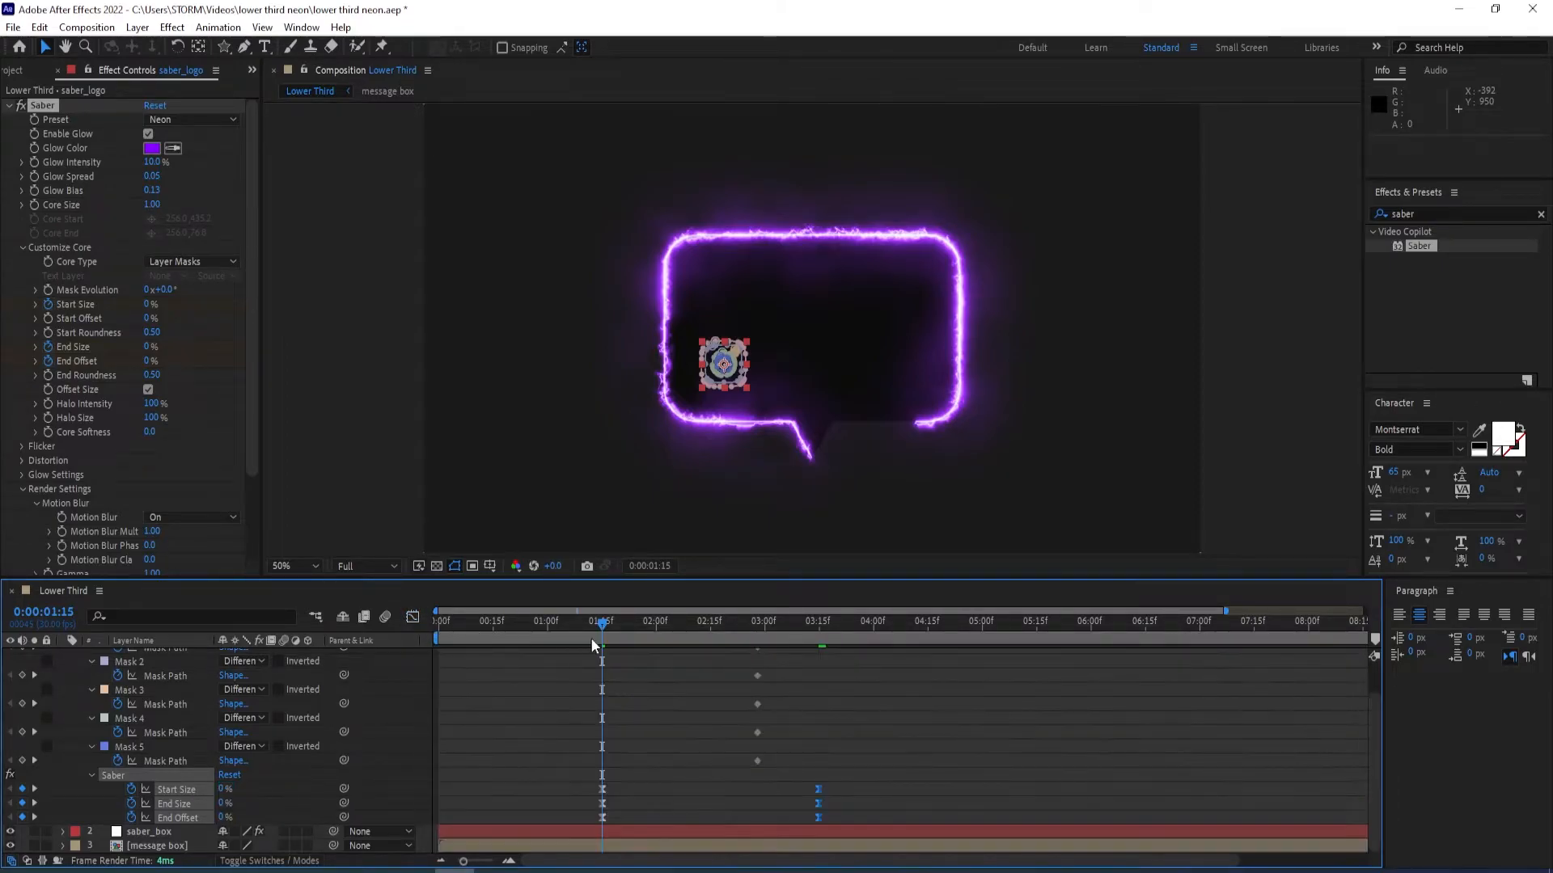
Preview the logo's draw-on animation from the start, set its Saber Core Size to 2 and collapse the saber_logo layer.
key("Home")
key("space")
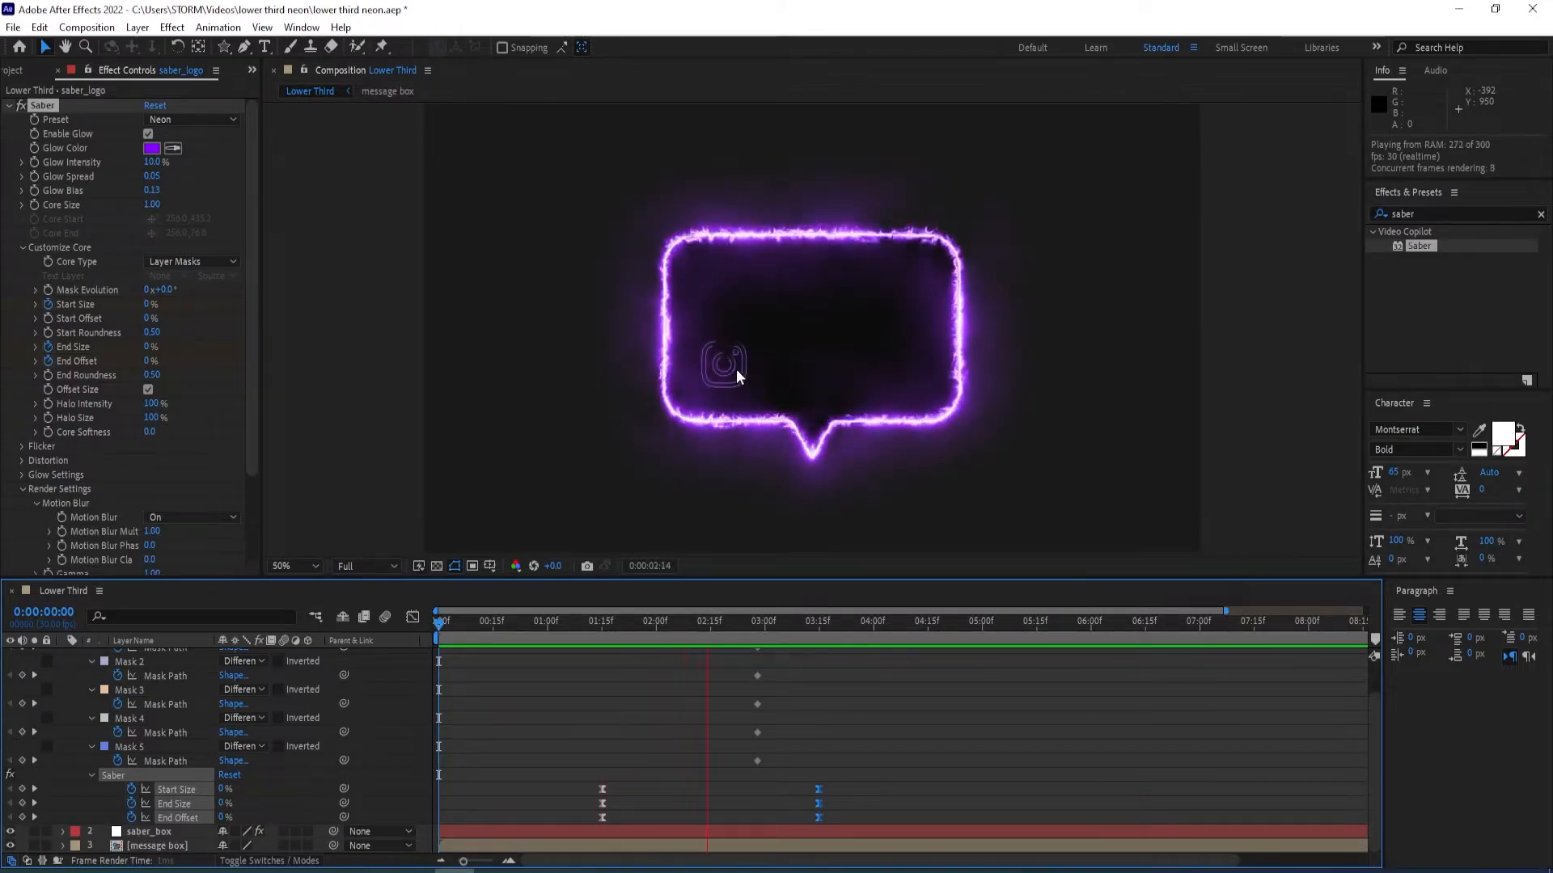
left_click(898, 687)
left_click_drag(964, 623, 972, 670)
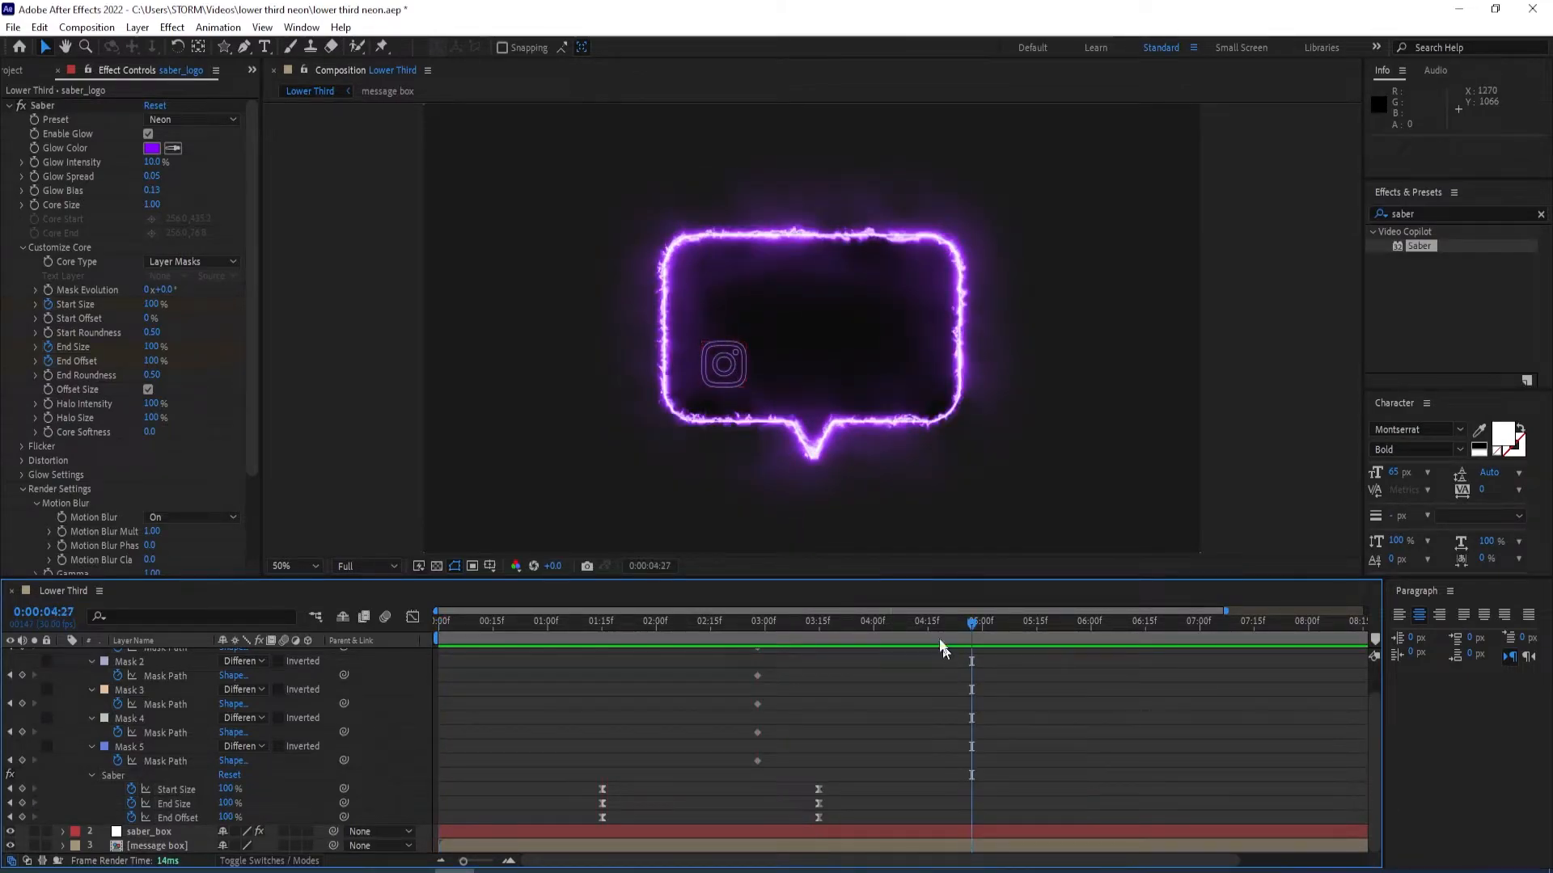
left_click(338, 312)
left_click(153, 206)
type("2")
key("Return")
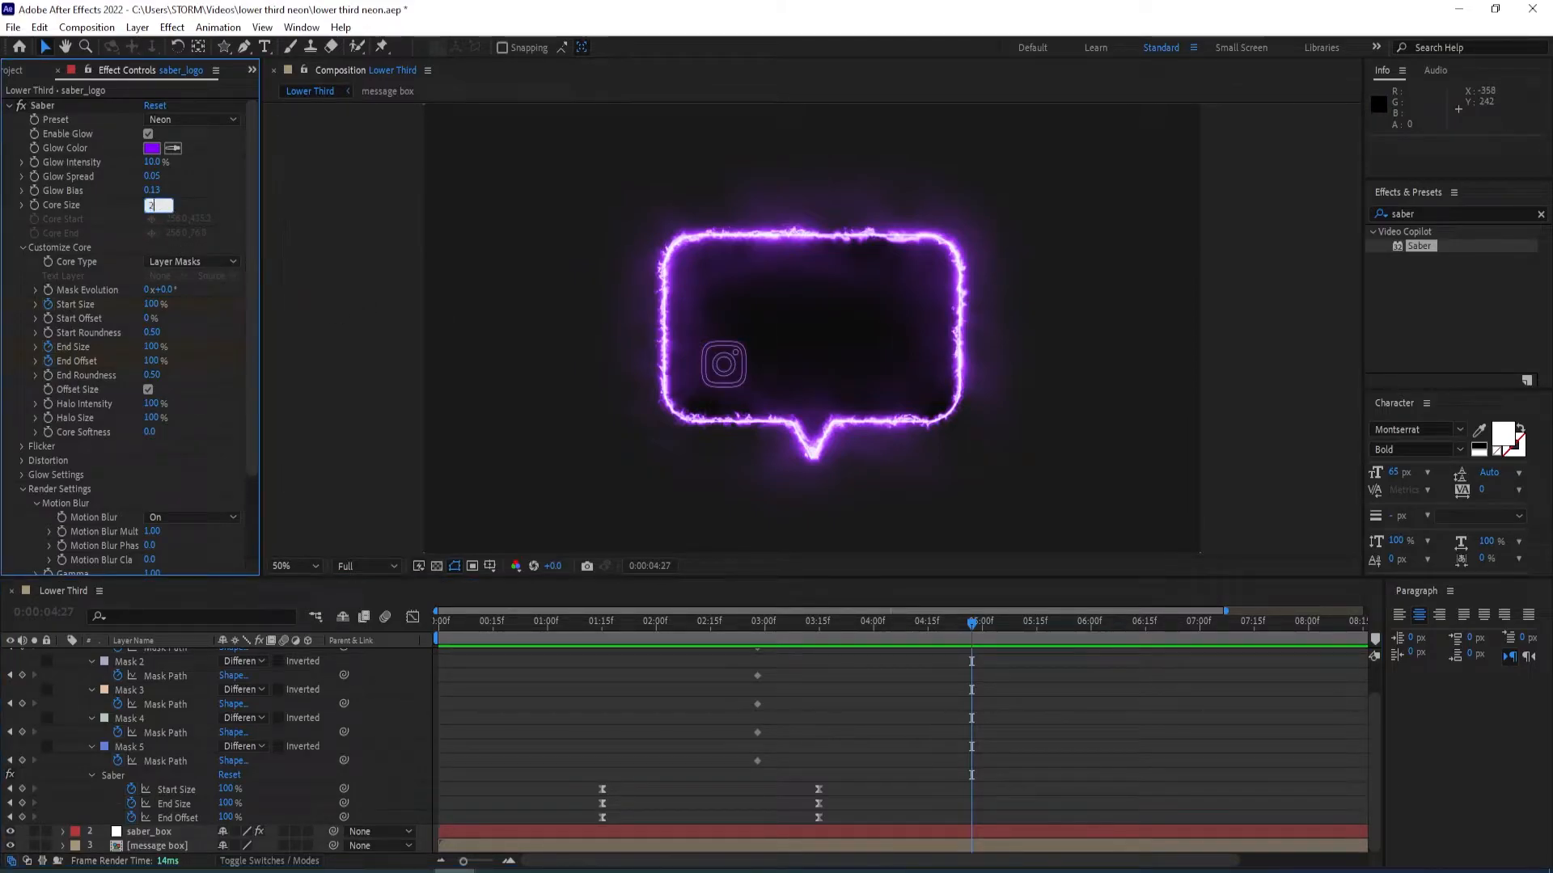
left_click(853, 682)
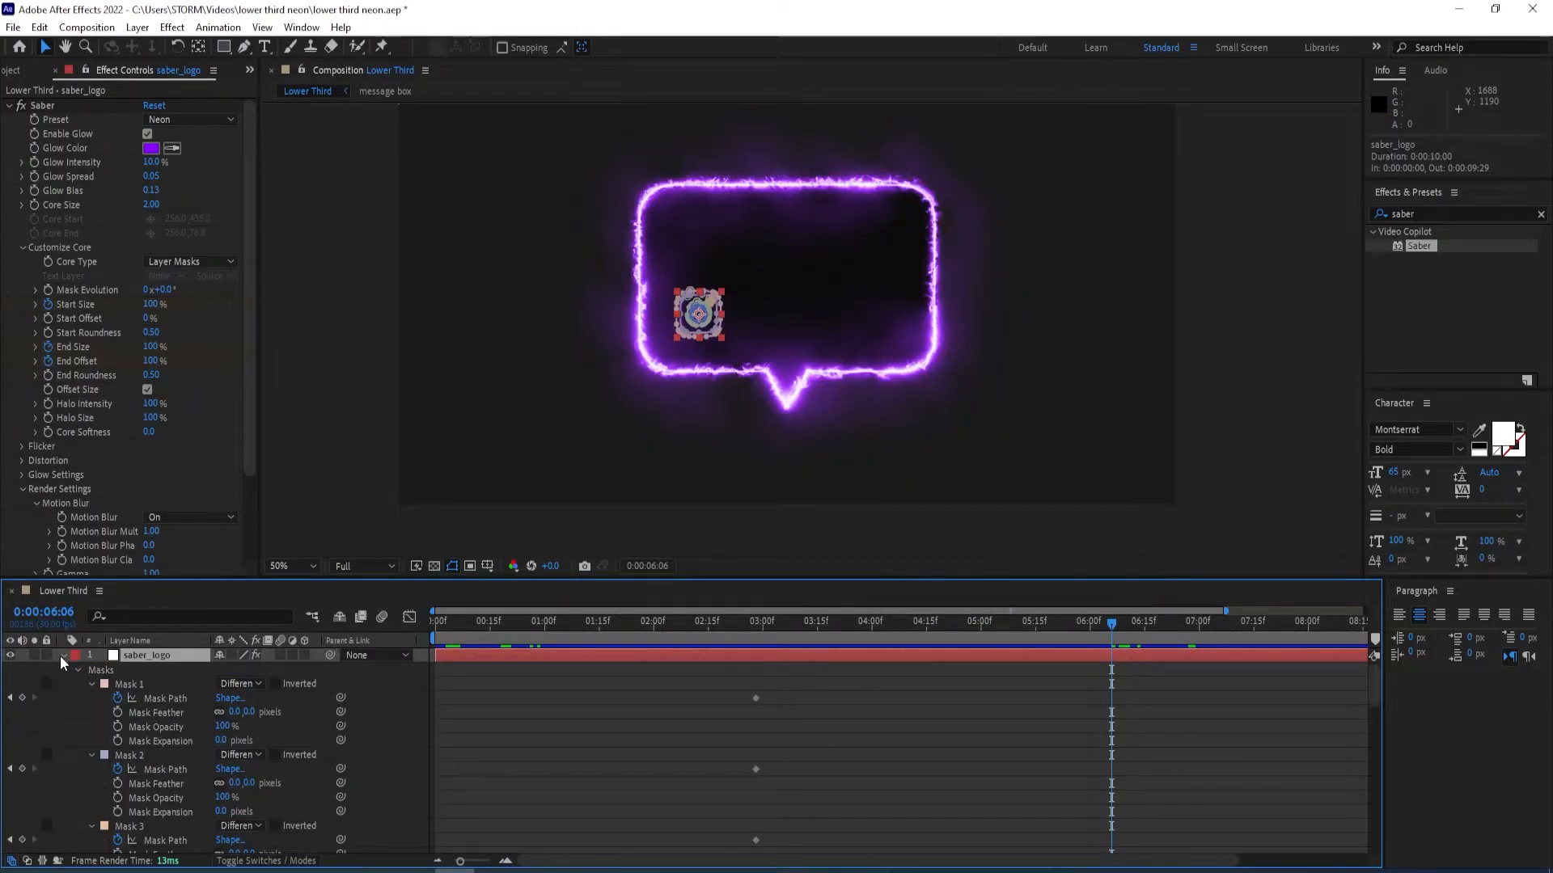
left_click(62, 655)
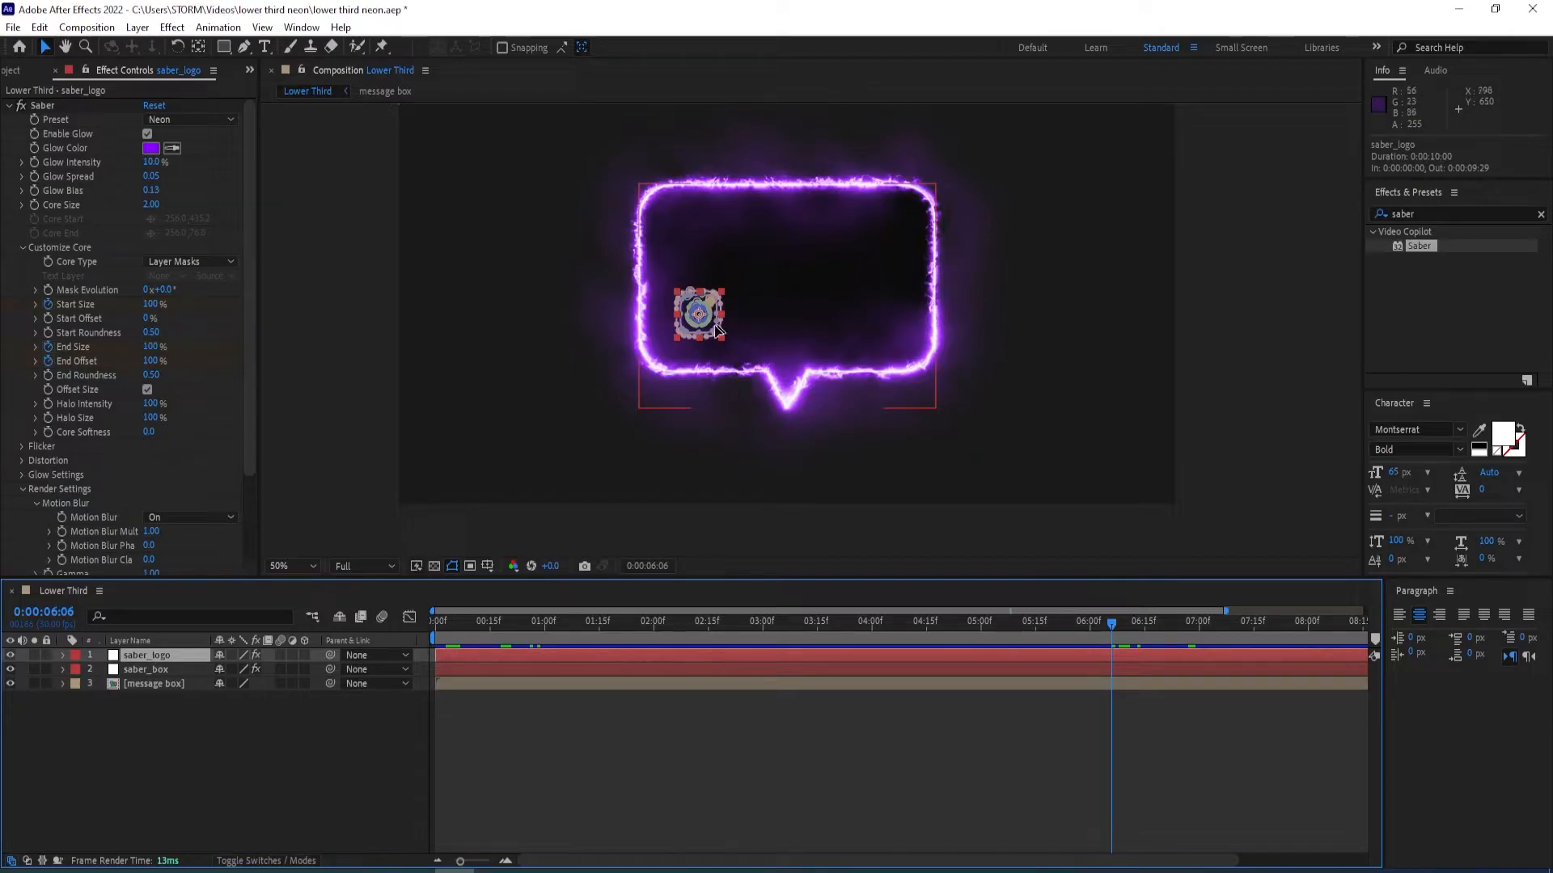
Draw a straight horizontal line beside the Instagram logo at 0:00:03:20 with the Pen tool, using a white (FFFFFF) 5 px stroke.
left_click(252, 801)
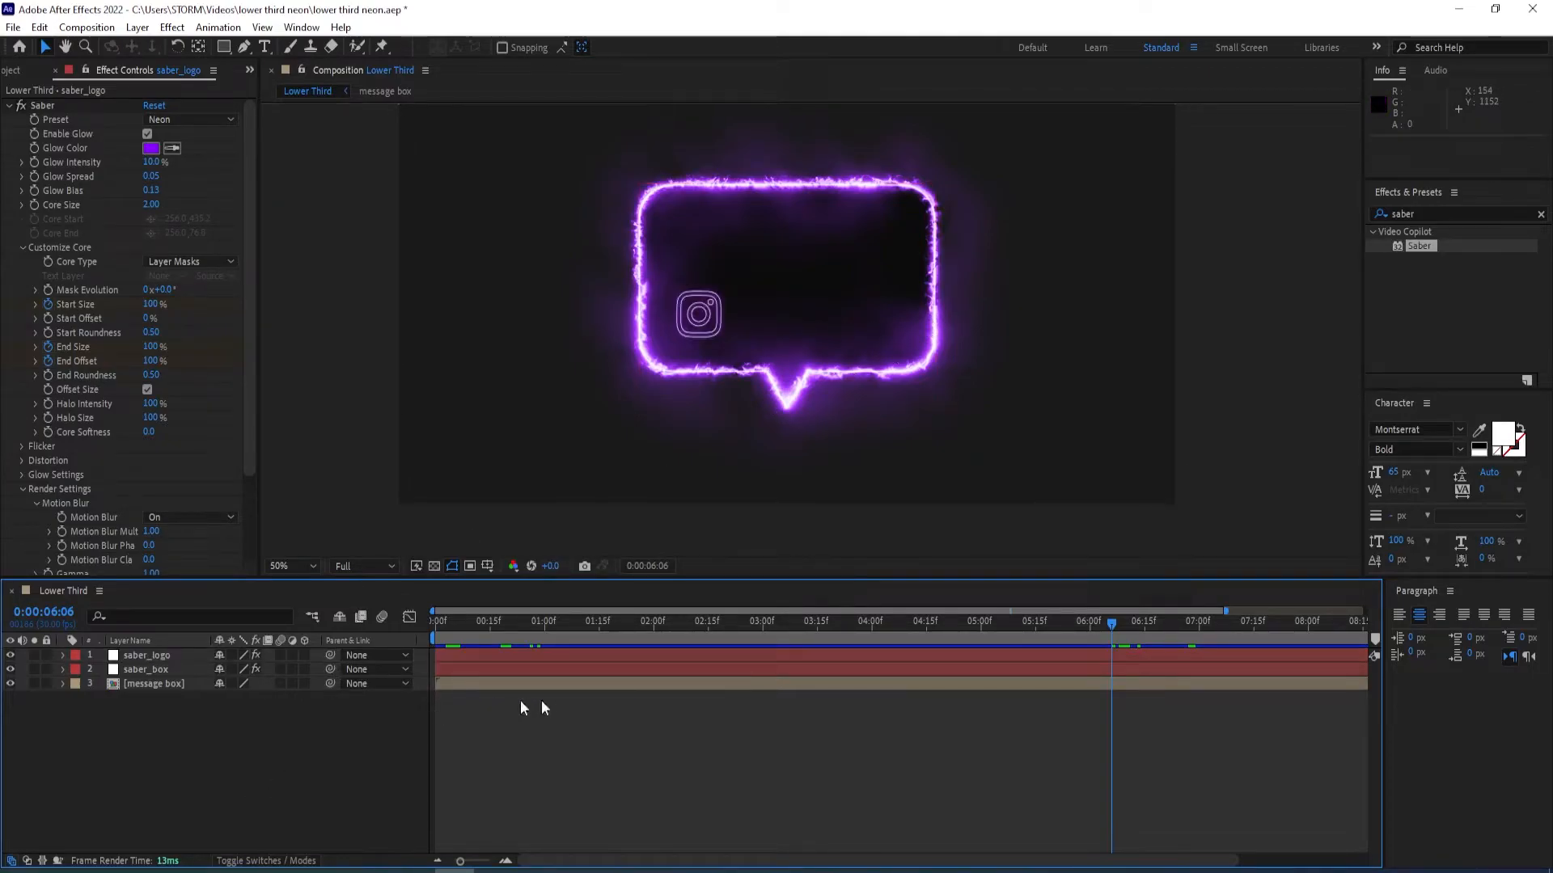
left_click_drag(1110, 625, 835, 638)
left_click(244, 47)
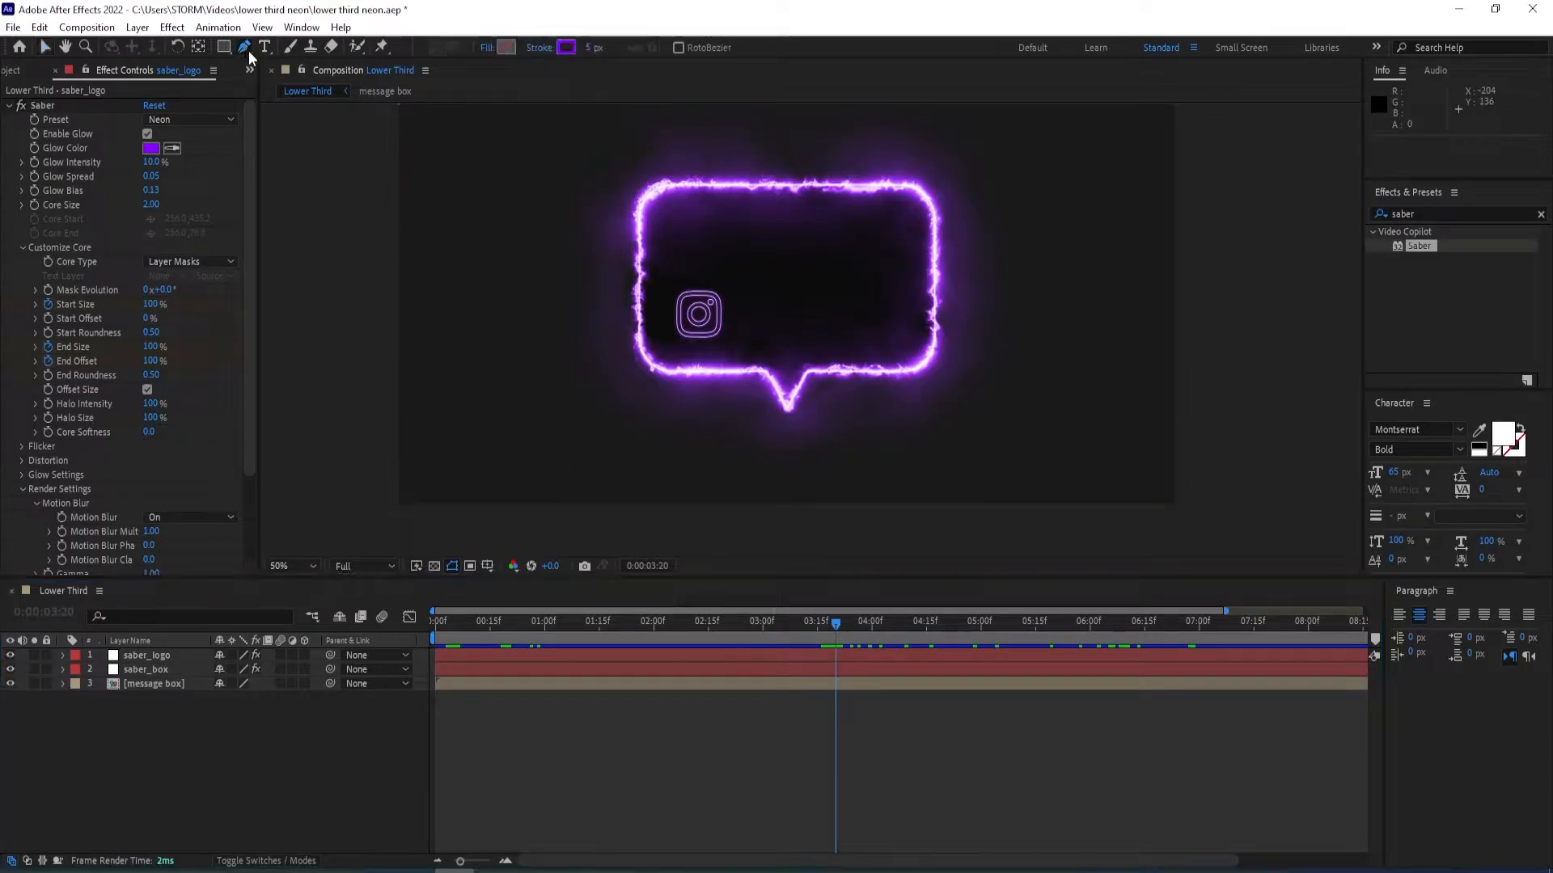
left_click(563, 46)
left_click(1079, 425)
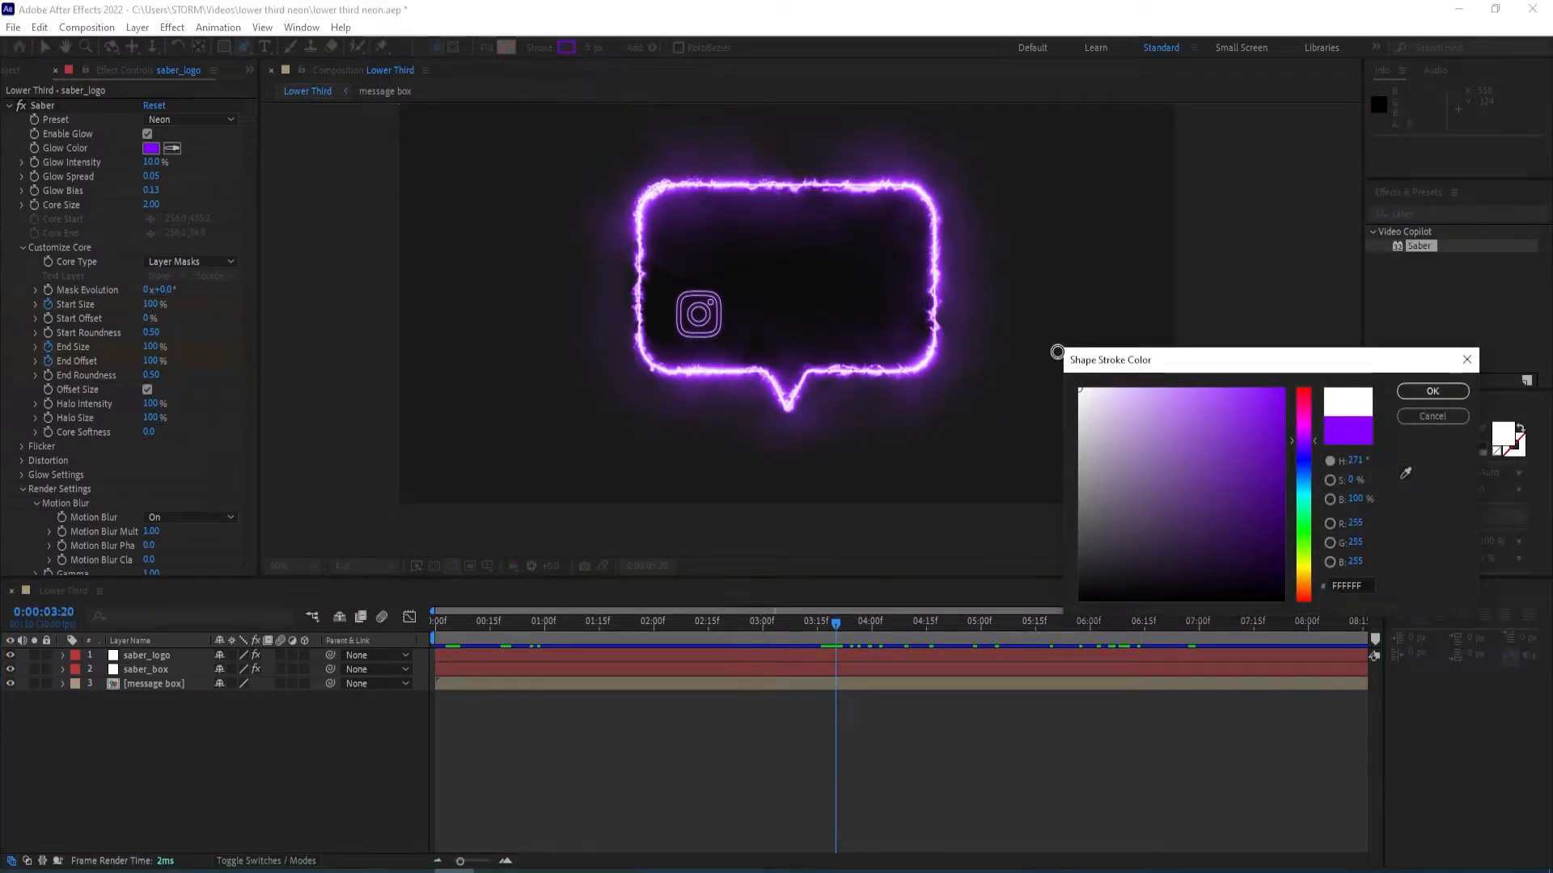
left_click(1432, 393)
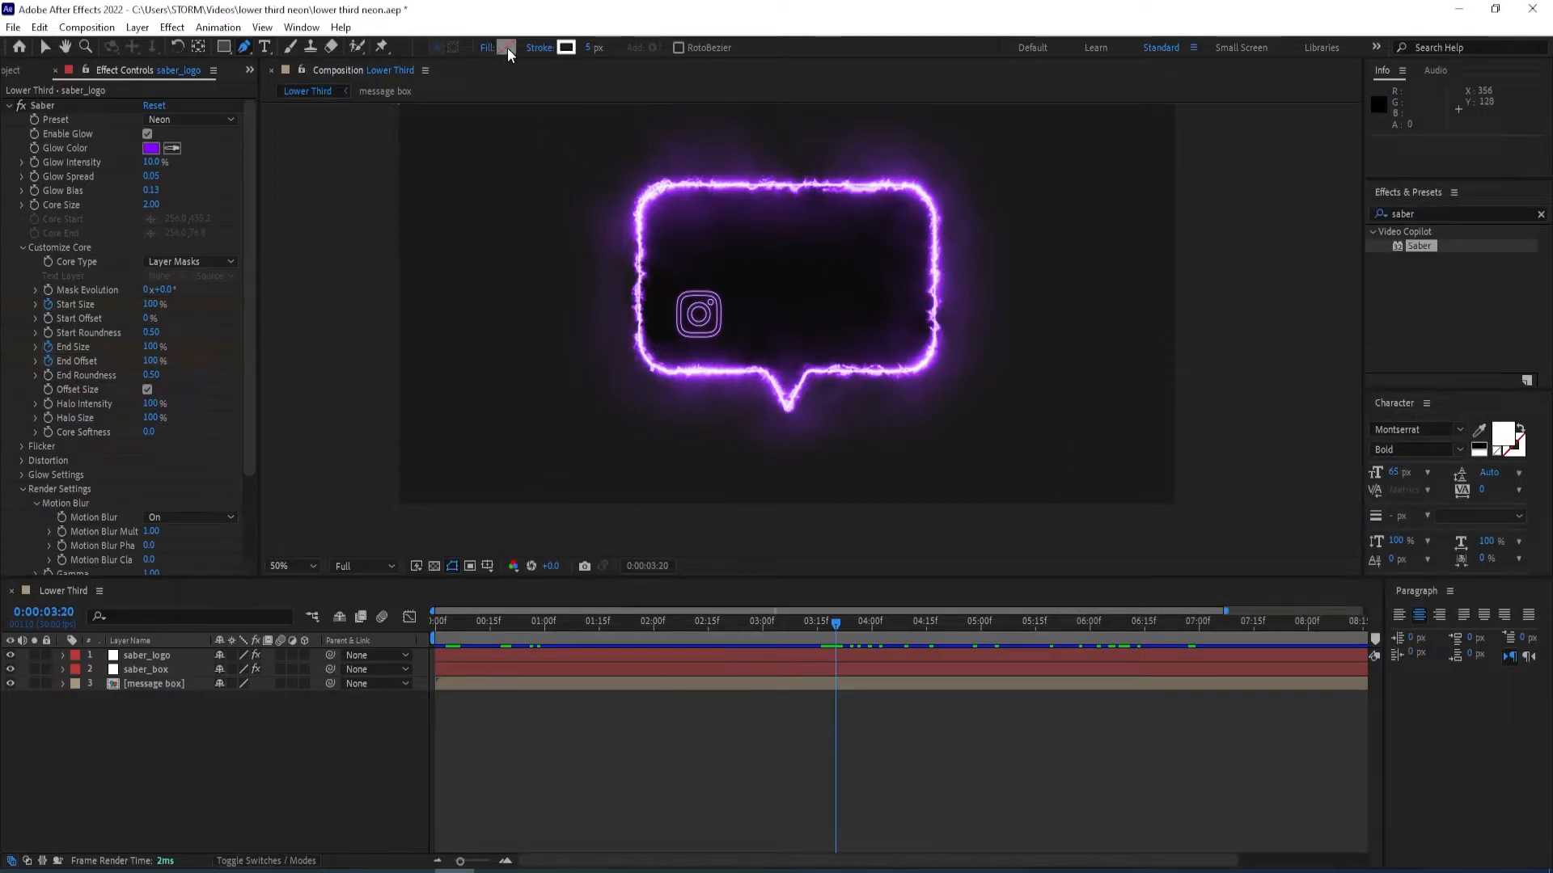
left_click(744, 316)
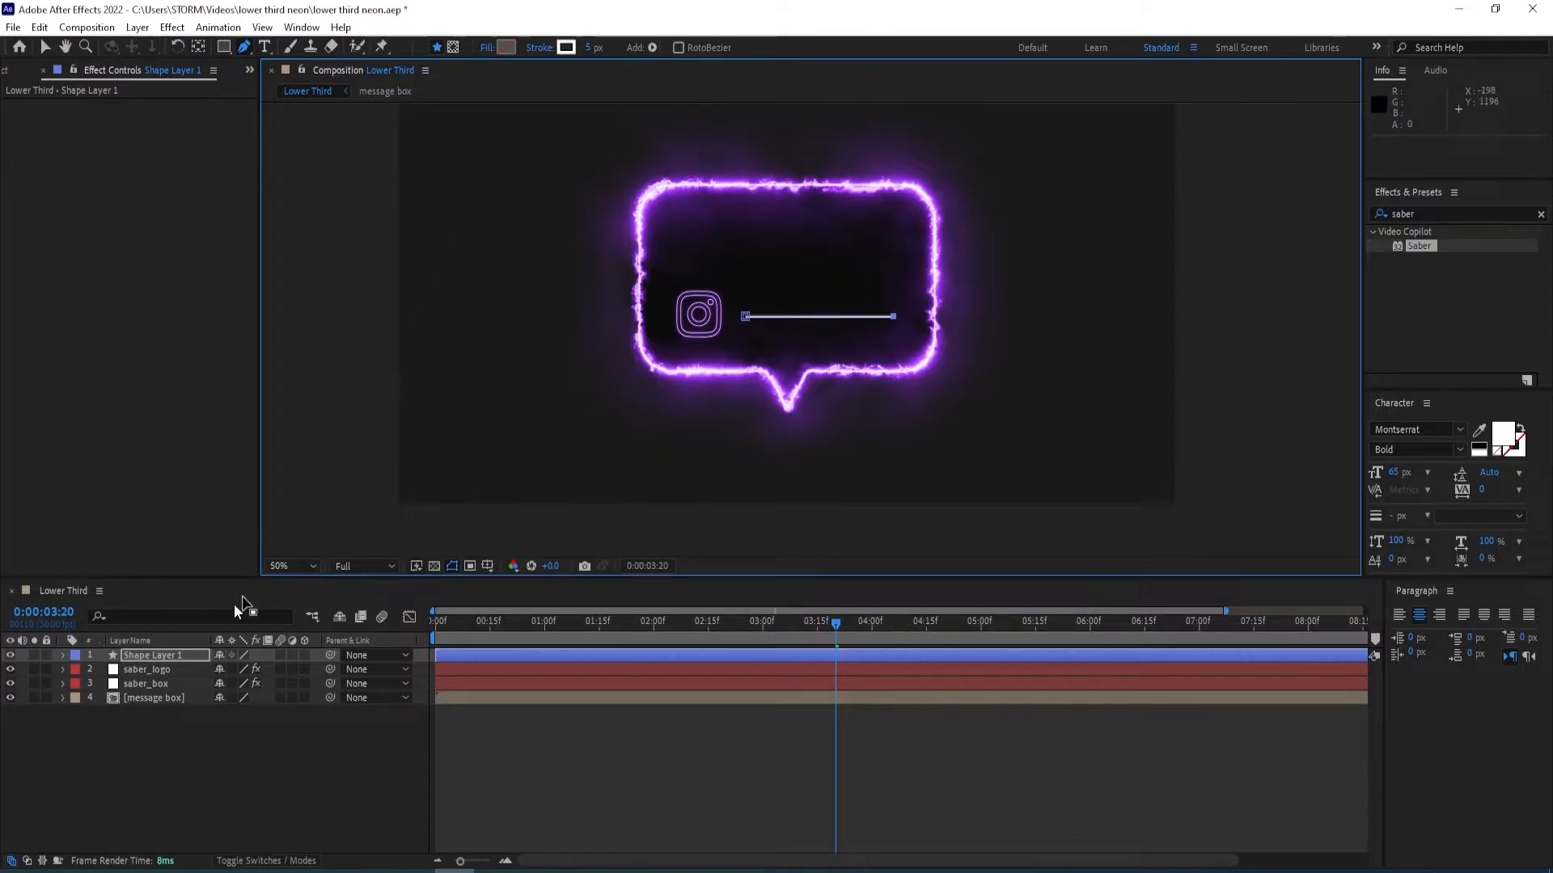
Rename the new shape layer as line and return to the Selection tool.
left_click(168, 655)
key("Return")
type("line")
key("Return")
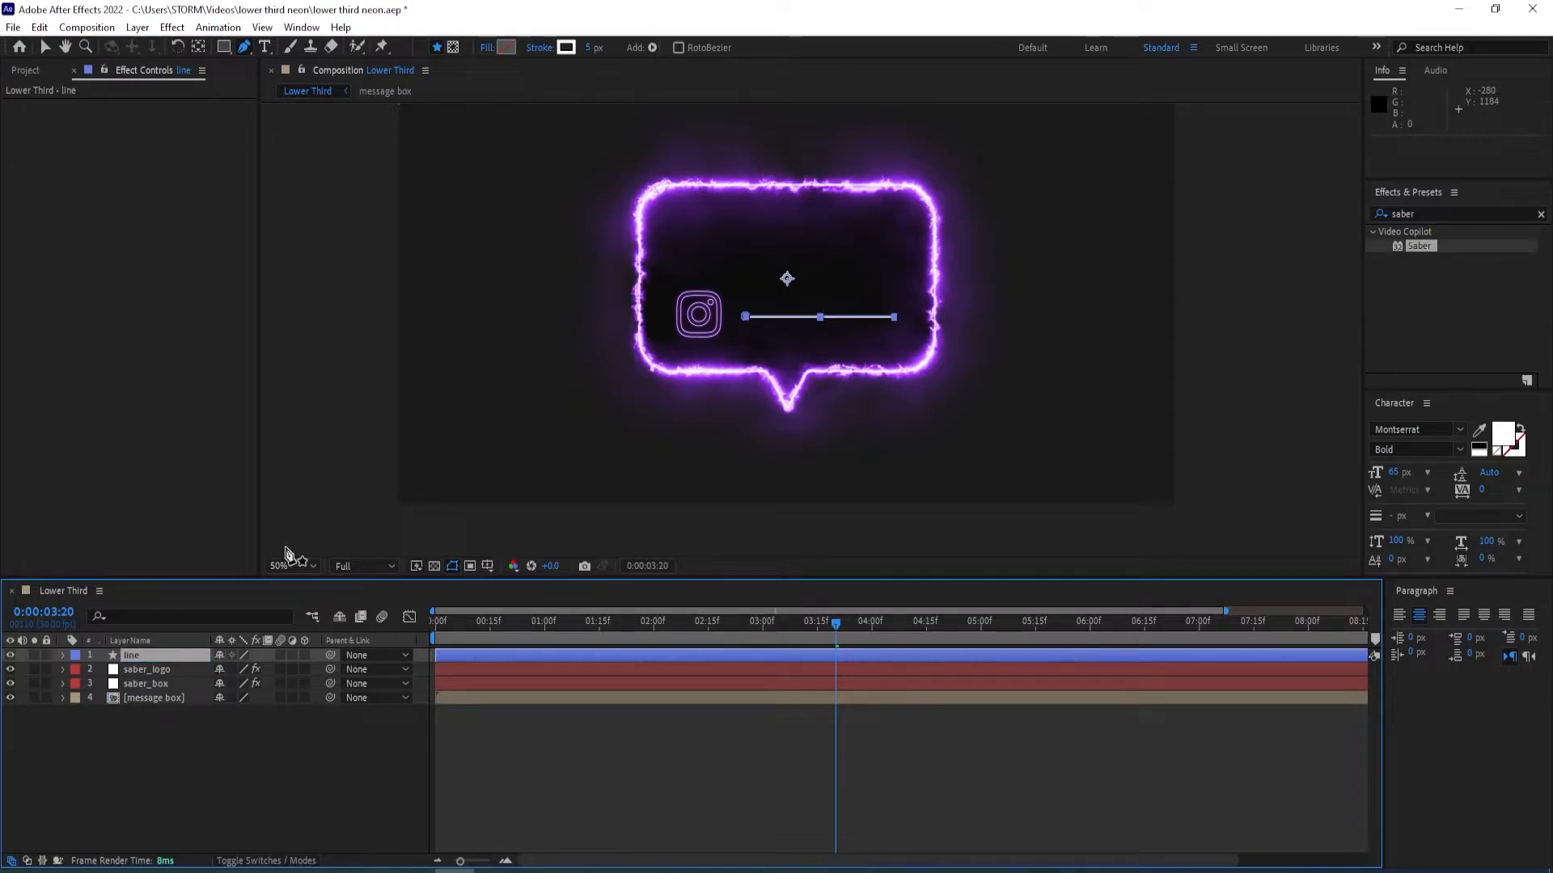
key("v")
Search the effects for glow and apply the Stylize Glow effect to the line layer.
left_click_drag(1420, 215, 1378, 221)
type("g")
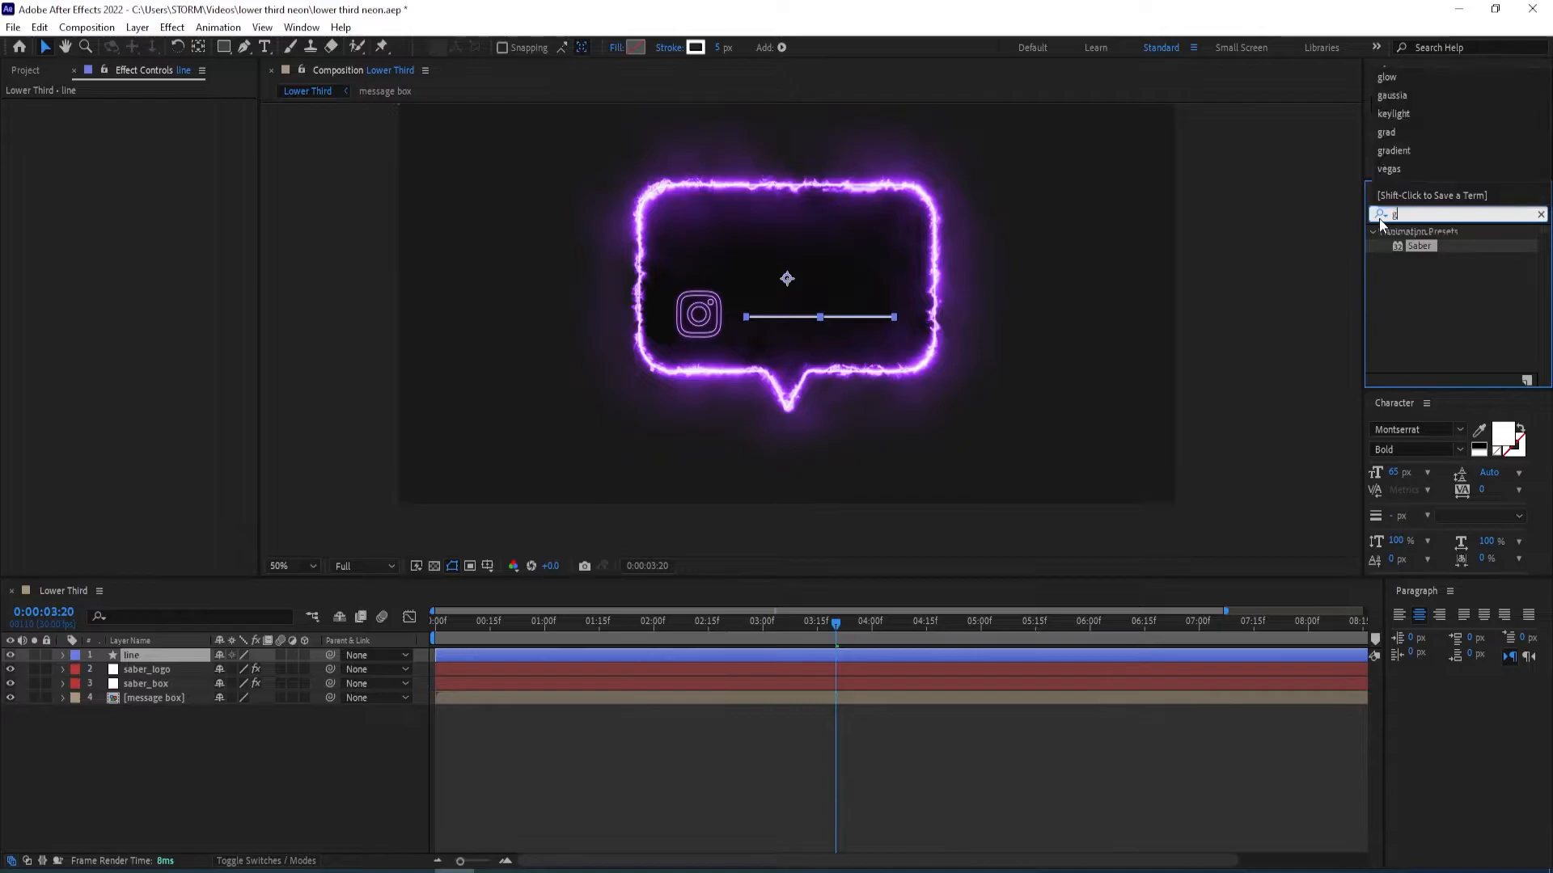
type("low")
scroll(1453, 296, "down", 5)
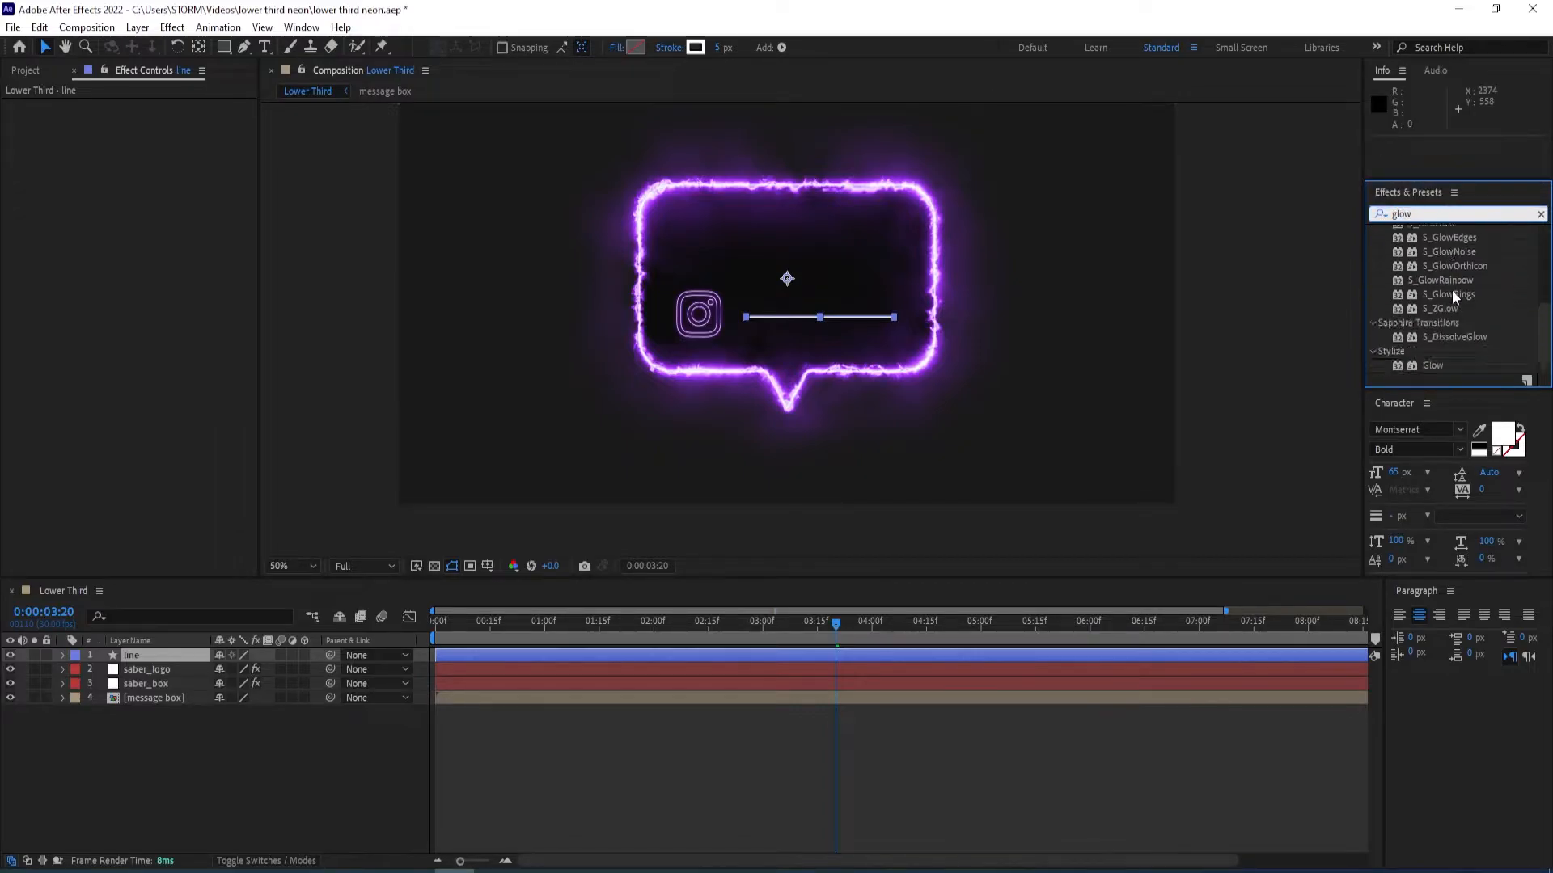
double_click(1430, 365)
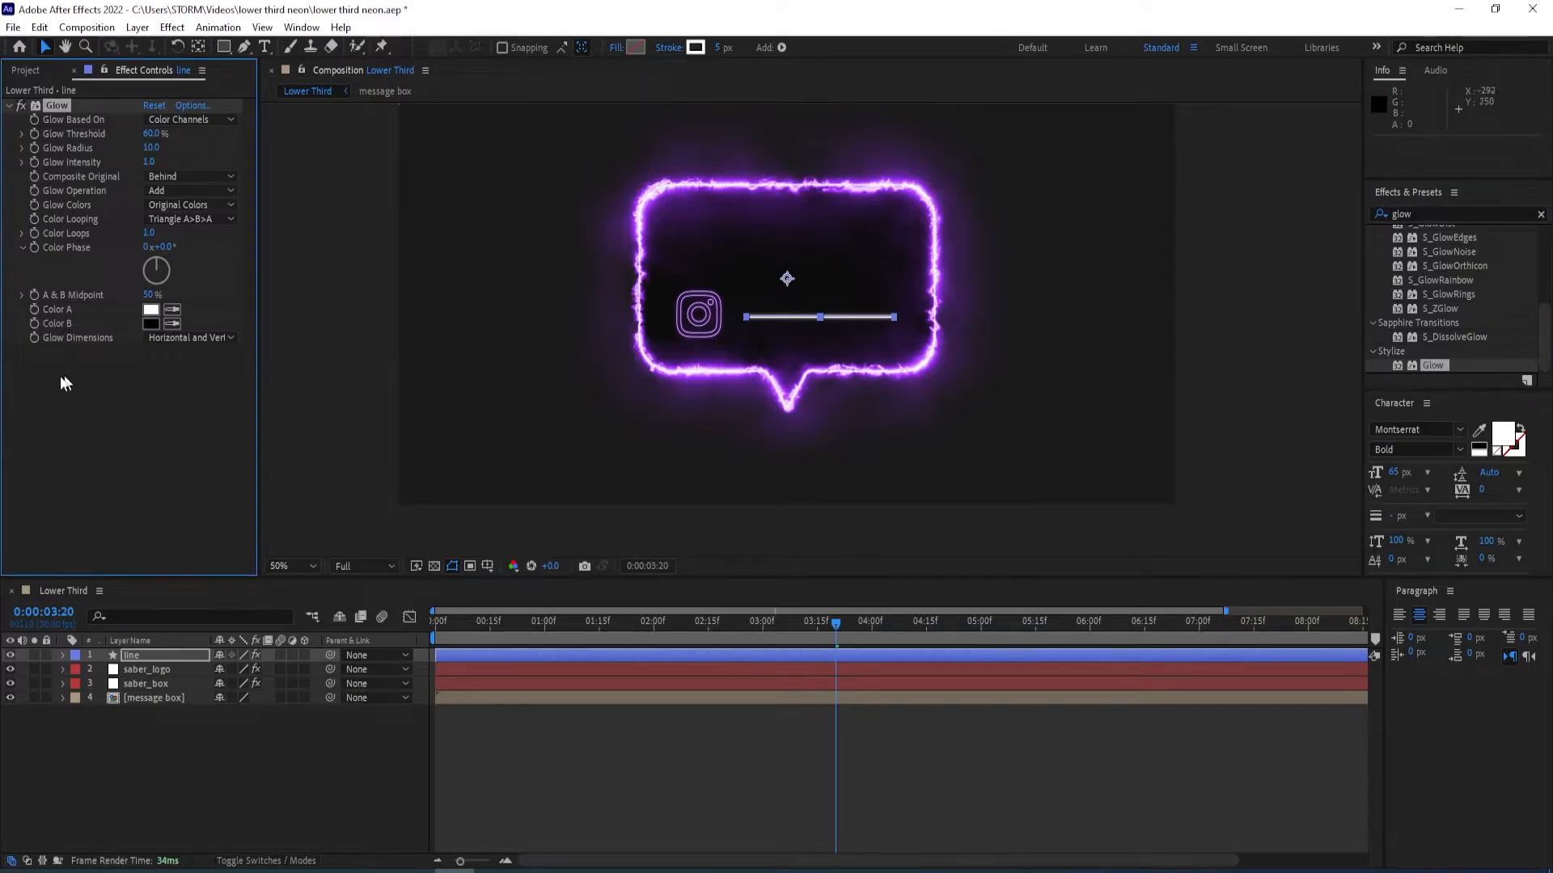
Base the line's Glow on Alpha Channel and set its Glow Colors to A & B Colors.
left_click(157, 121)
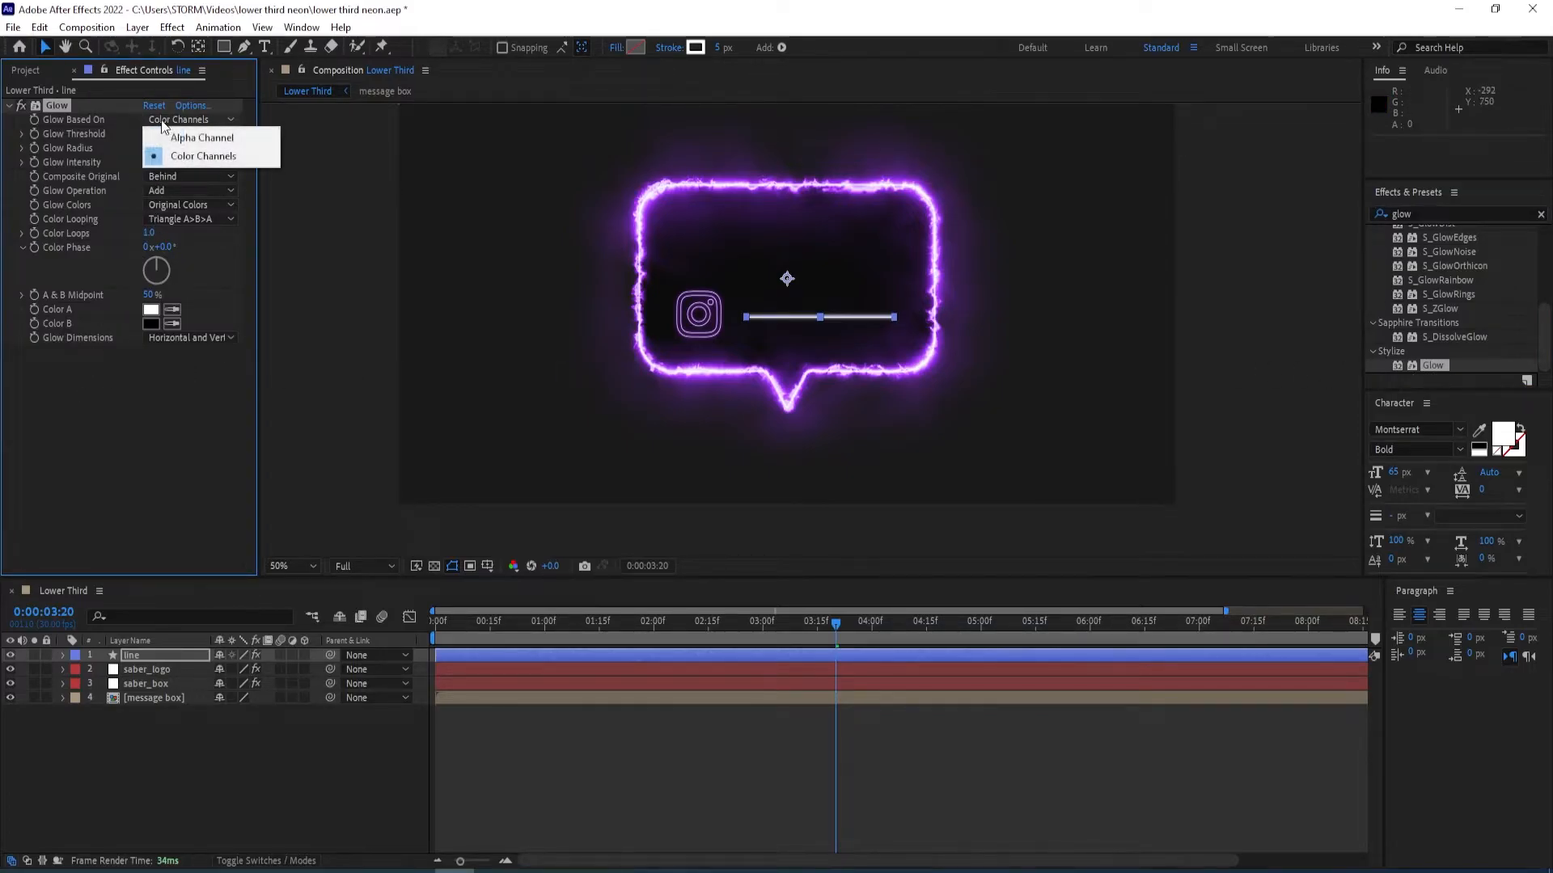
left_click(170, 138)
left_click(150, 309)
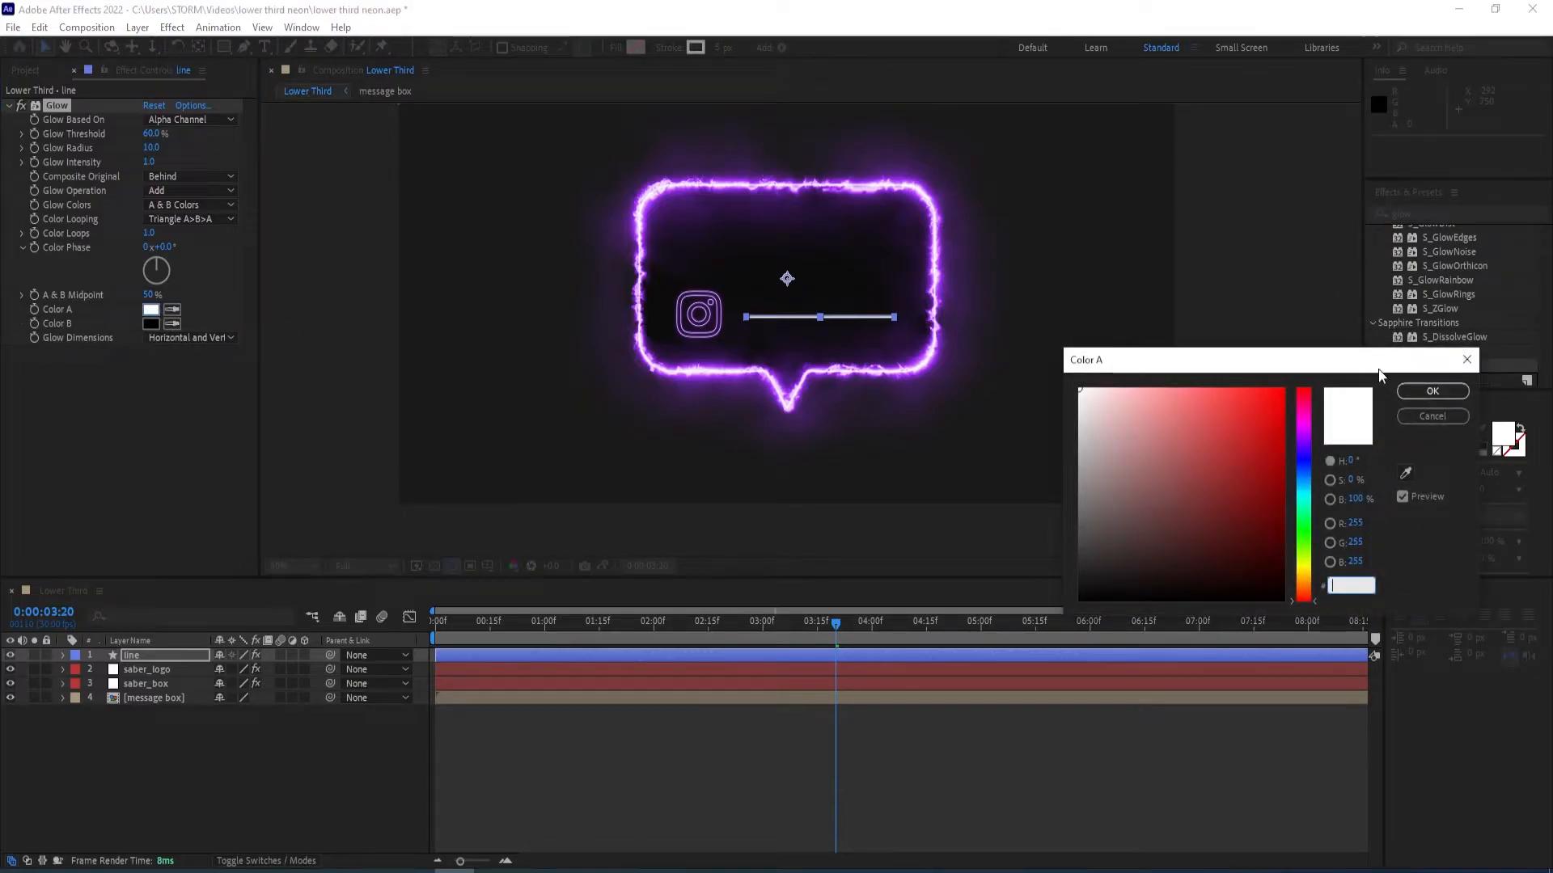
left_click(1432, 415)
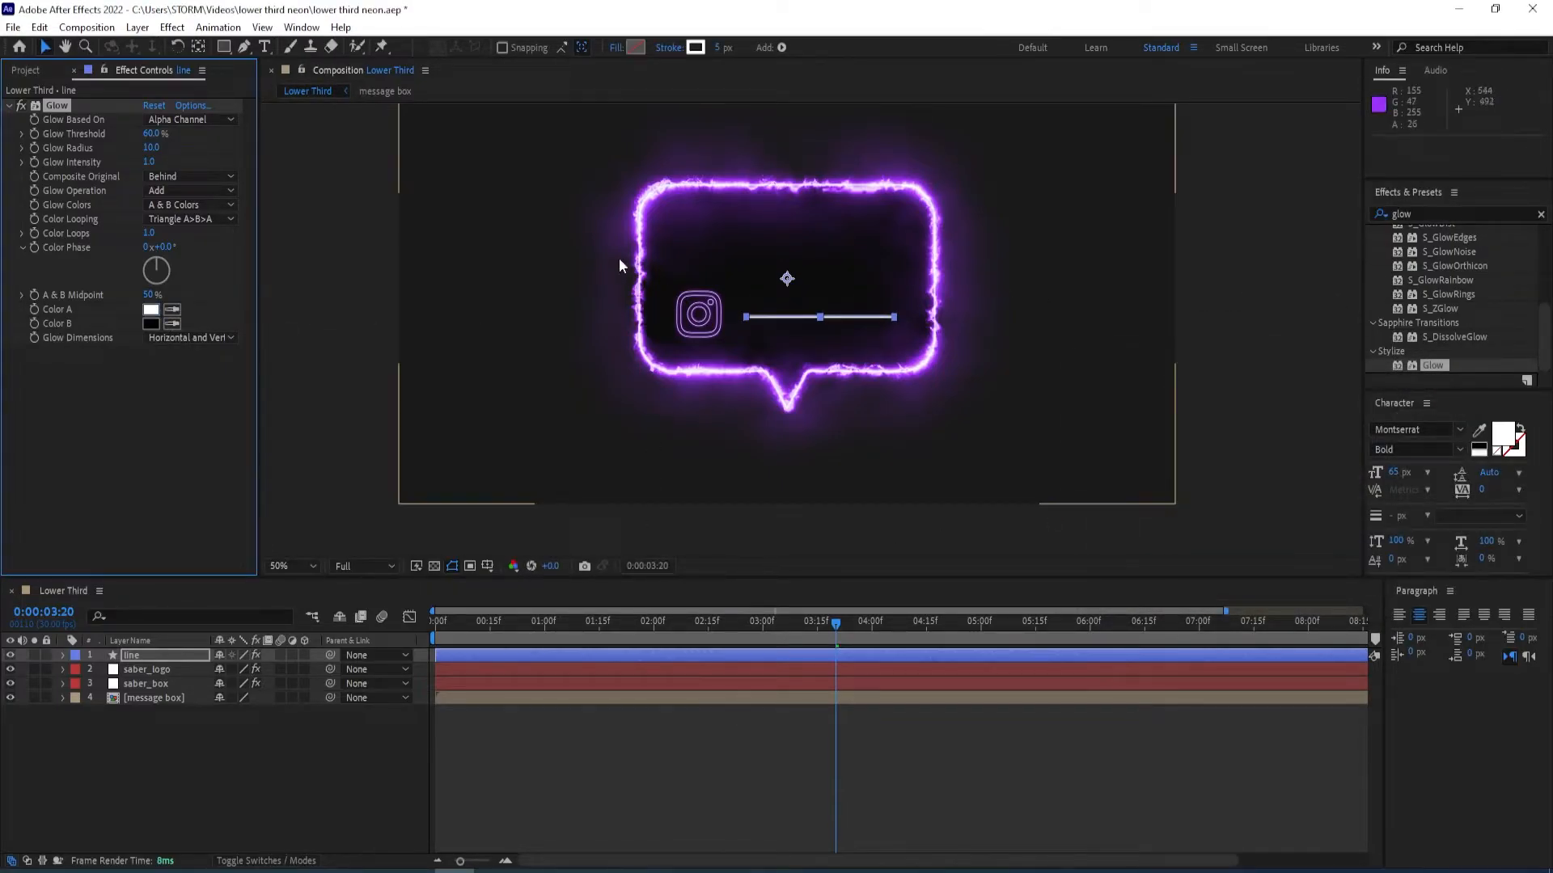
Copy the hex code 8400FF from the Saber Glow Color of saber_box.
left_click(150, 697)
left_click(148, 683)
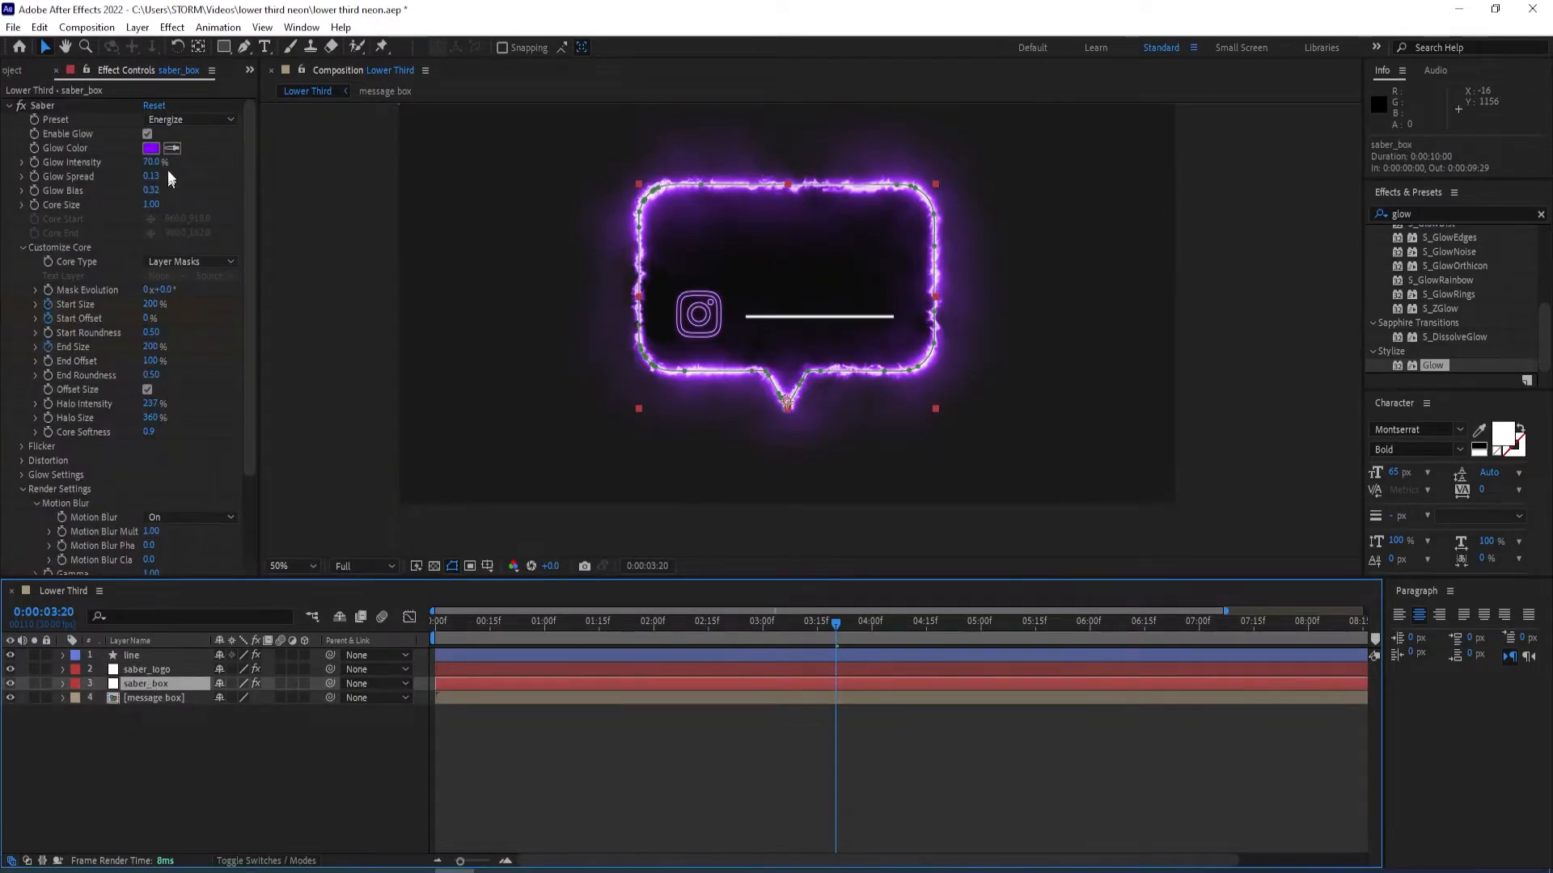
left_click(150, 149)
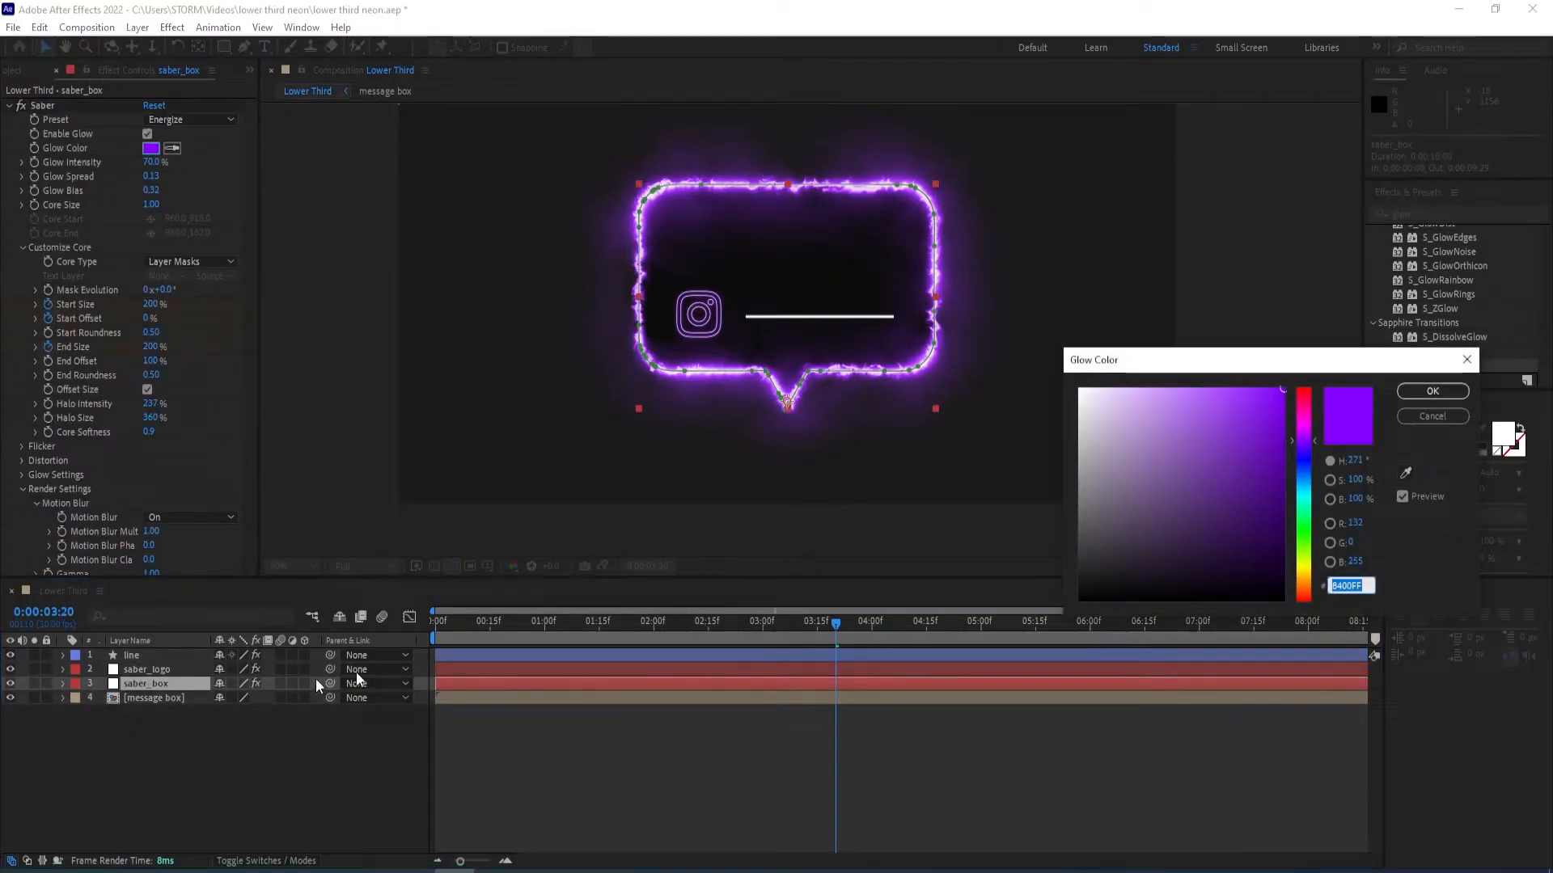
left_click(1432, 392)
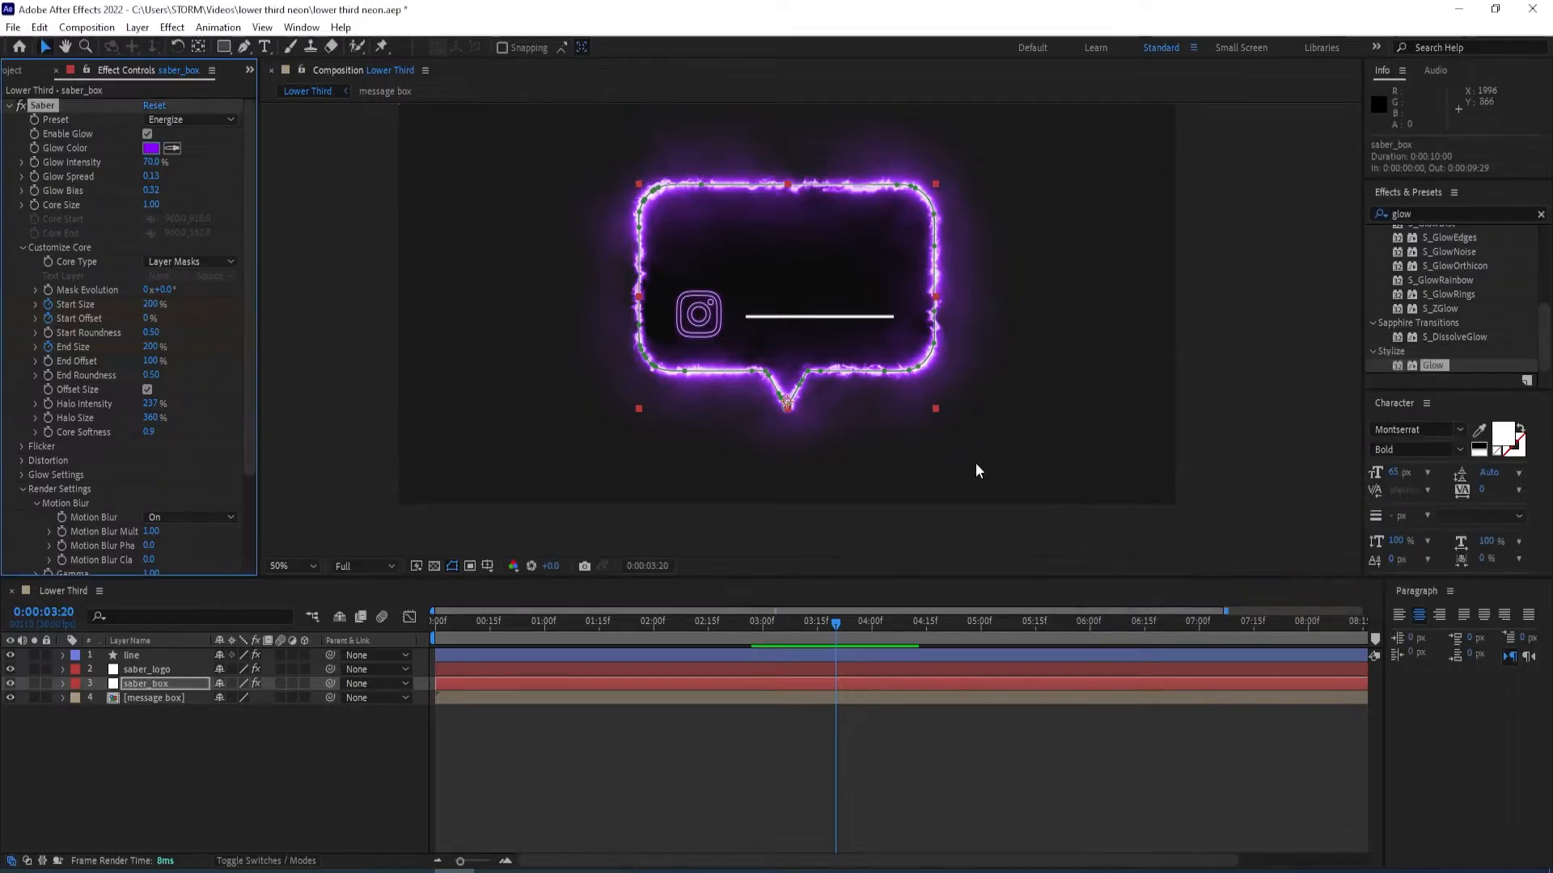
Paste the copied purple 8400FF into both Color A and Color B of the line's Glow effect.
left_click(138, 659)
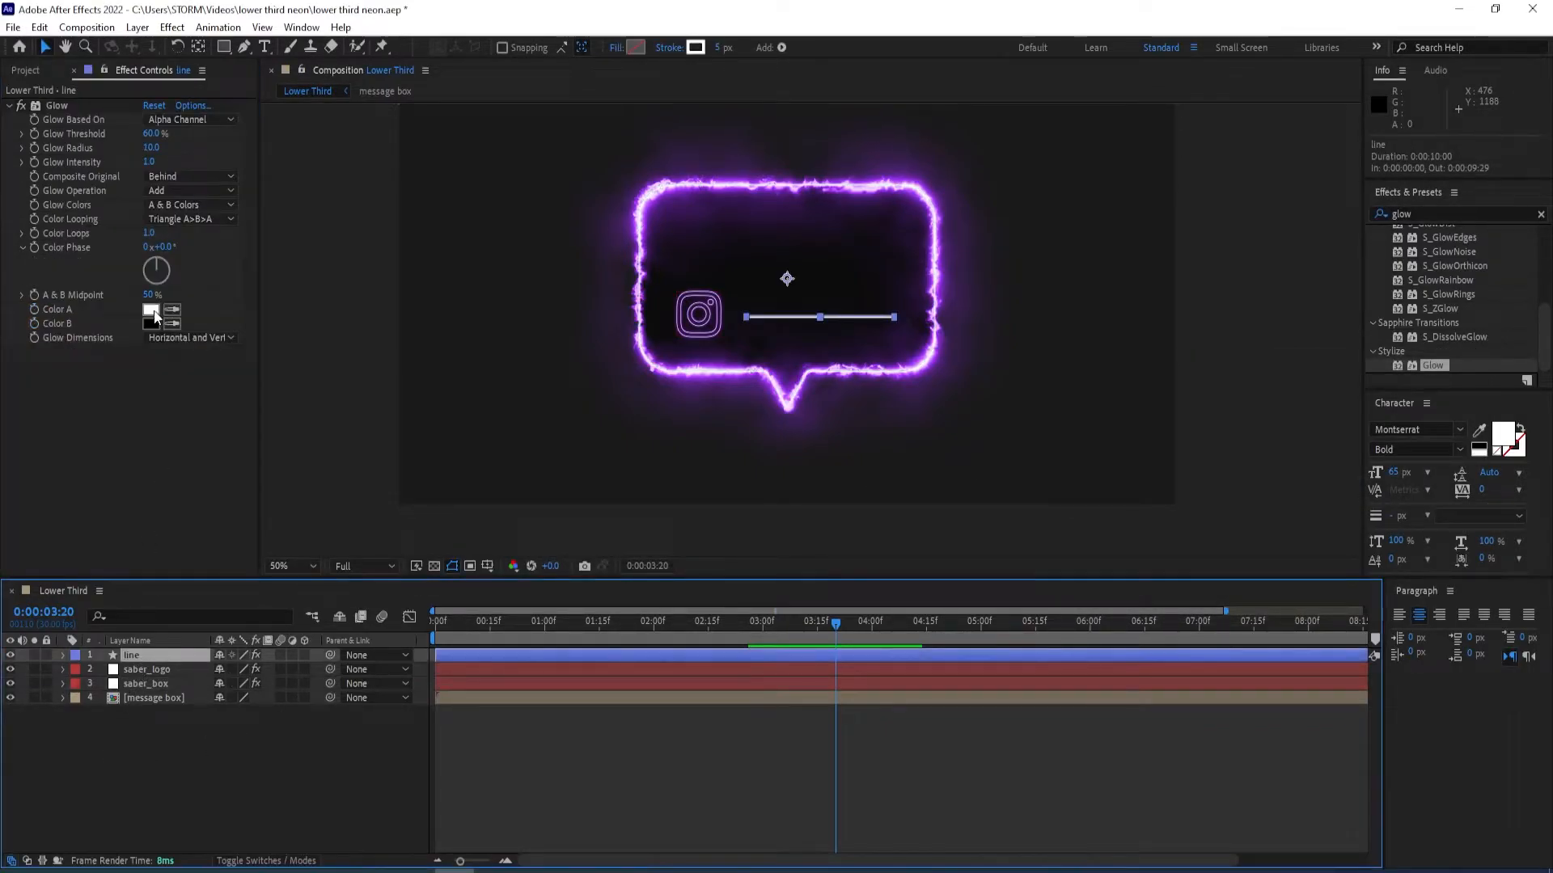
left_click(154, 312)
key("ctrl+v")
left_click(1443, 392)
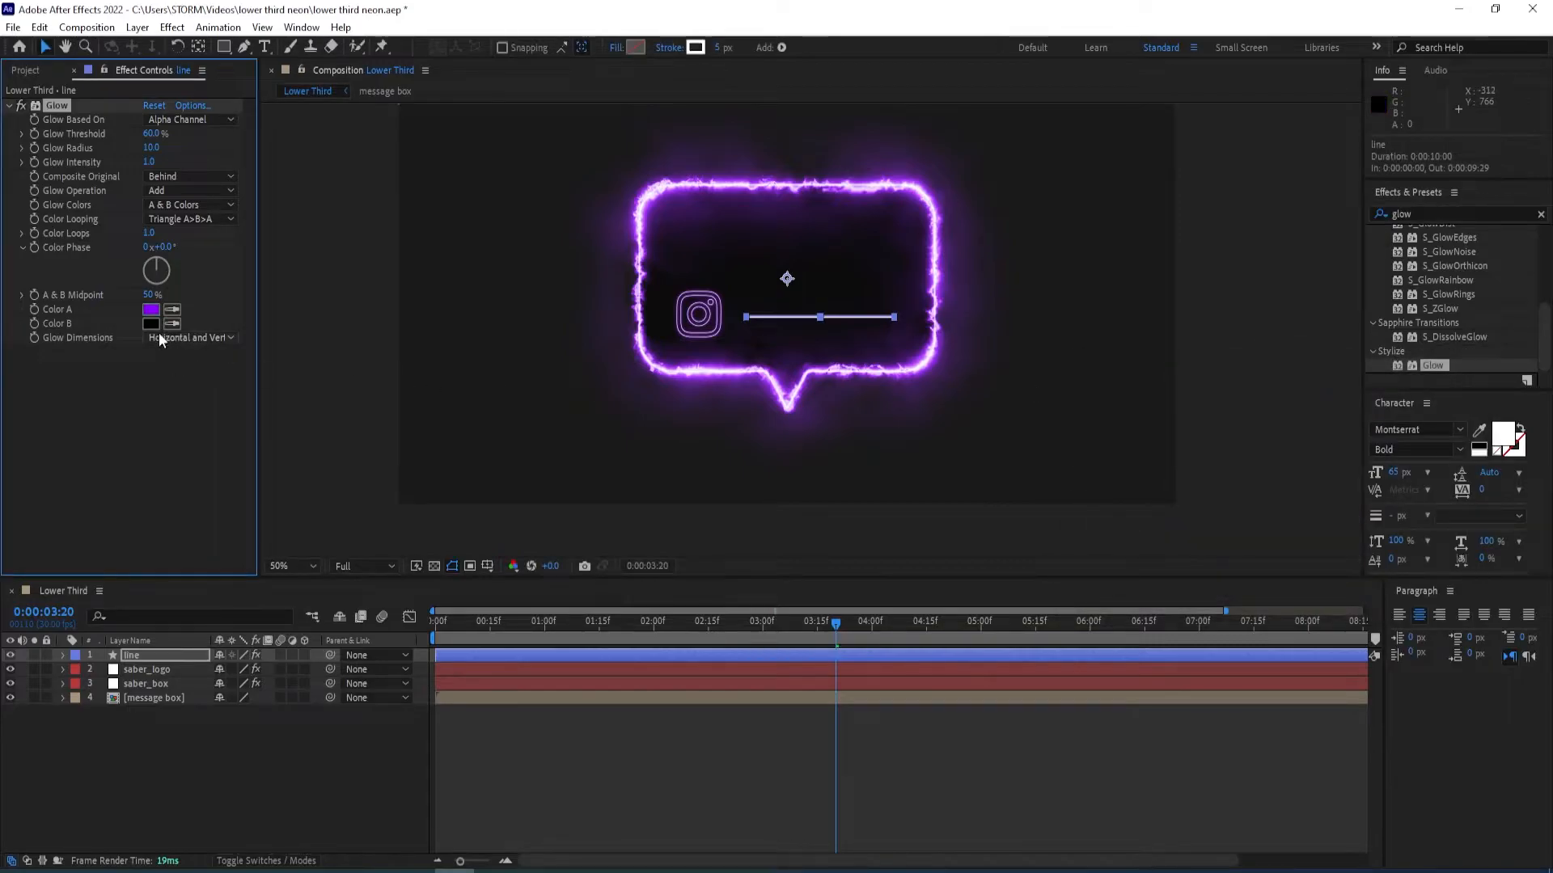
left_click(151, 323)
key("ctrl+v")
left_click(1443, 392)
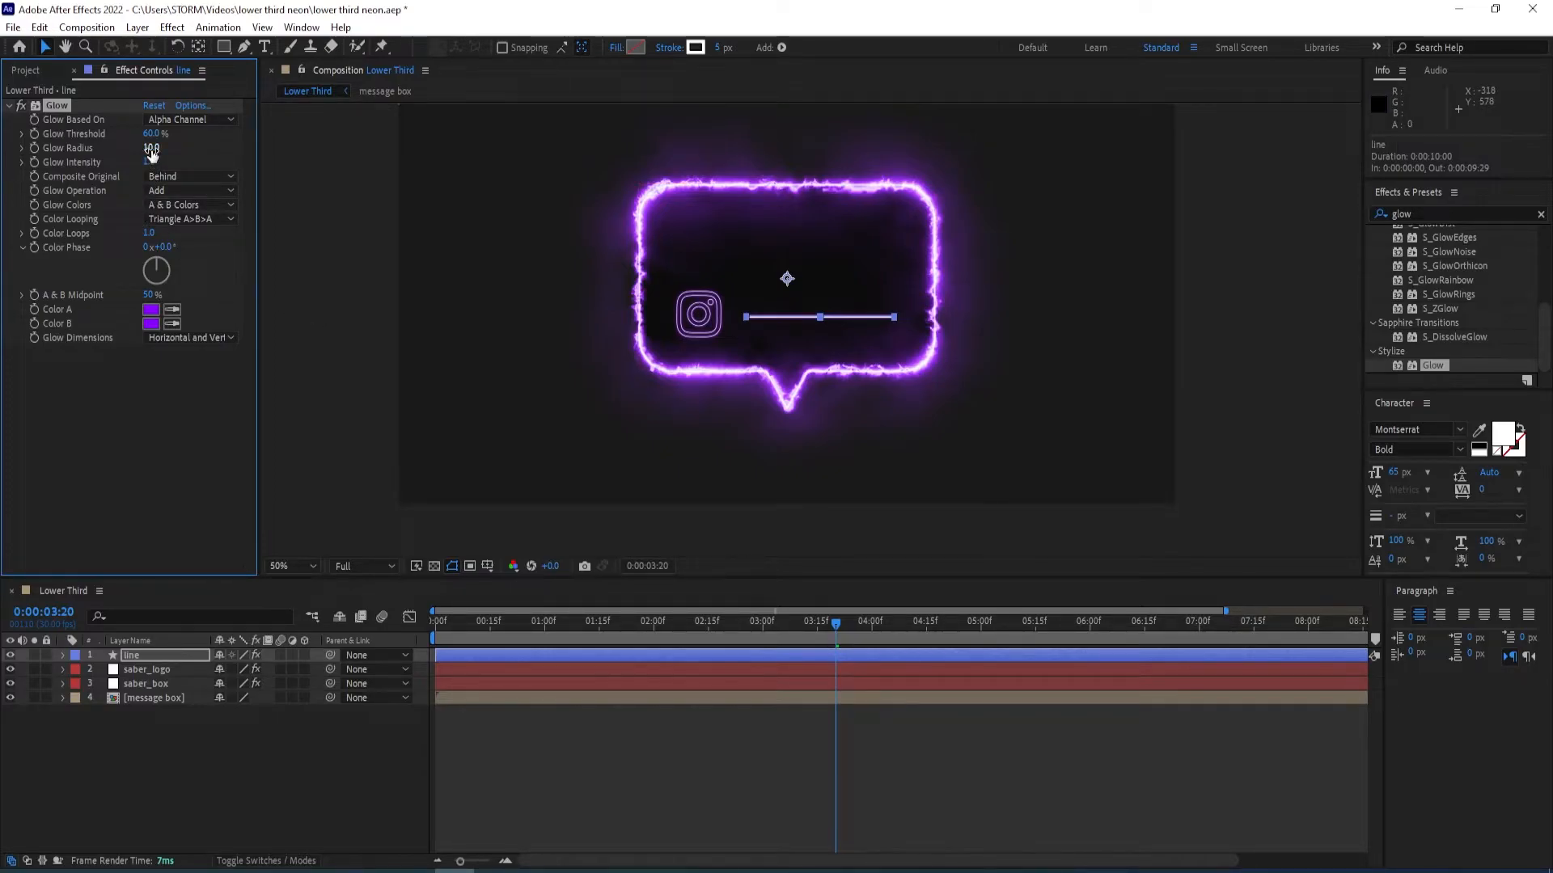
Set the line's Glow Radius to 16 and Glow Intensity to 0.7, and inspect the glow up close with the line deselected.
left_click_drag(159, 150, 155, 149)
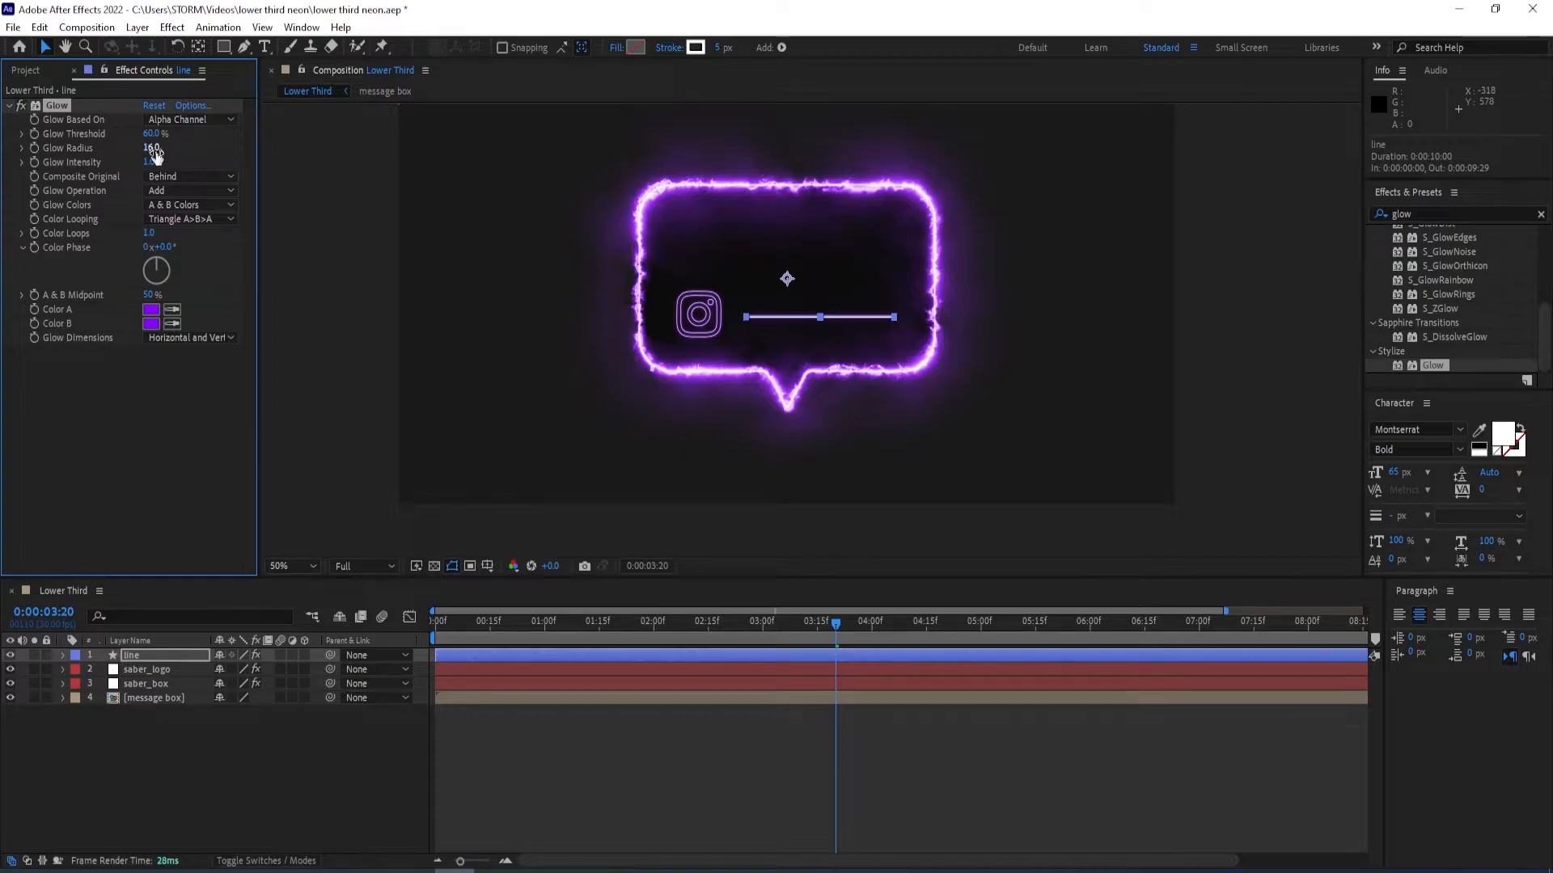
scroll(878, 318, "up", 1)
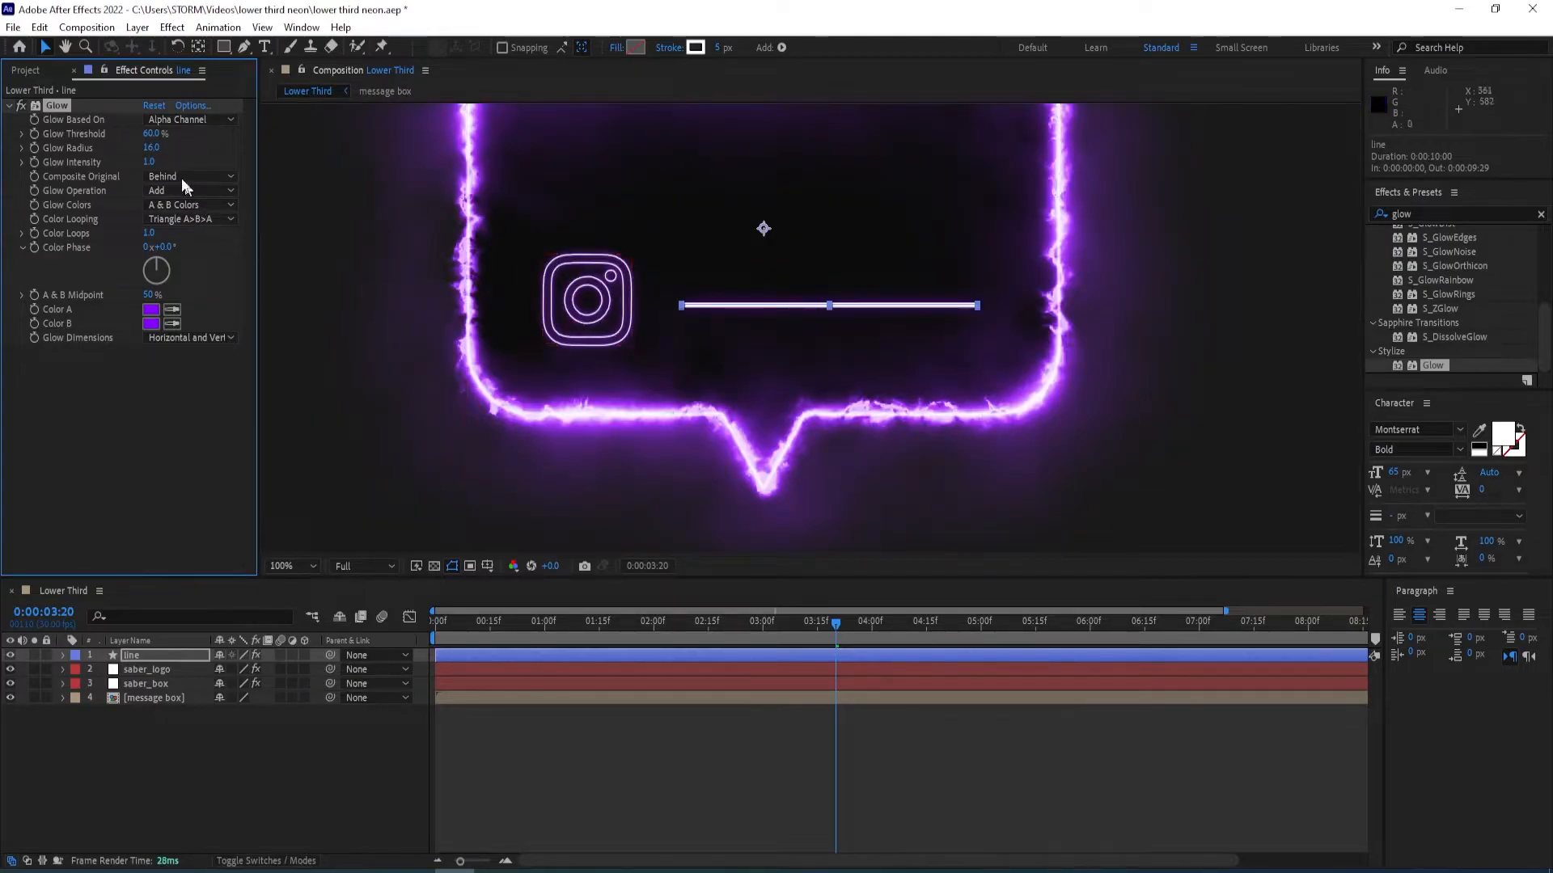
left_click(151, 162)
type("0.8")
key("Return")
left_click(146, 444)
scroll(718, 333, "down", 1)
scroll(700, 319, "up", 1)
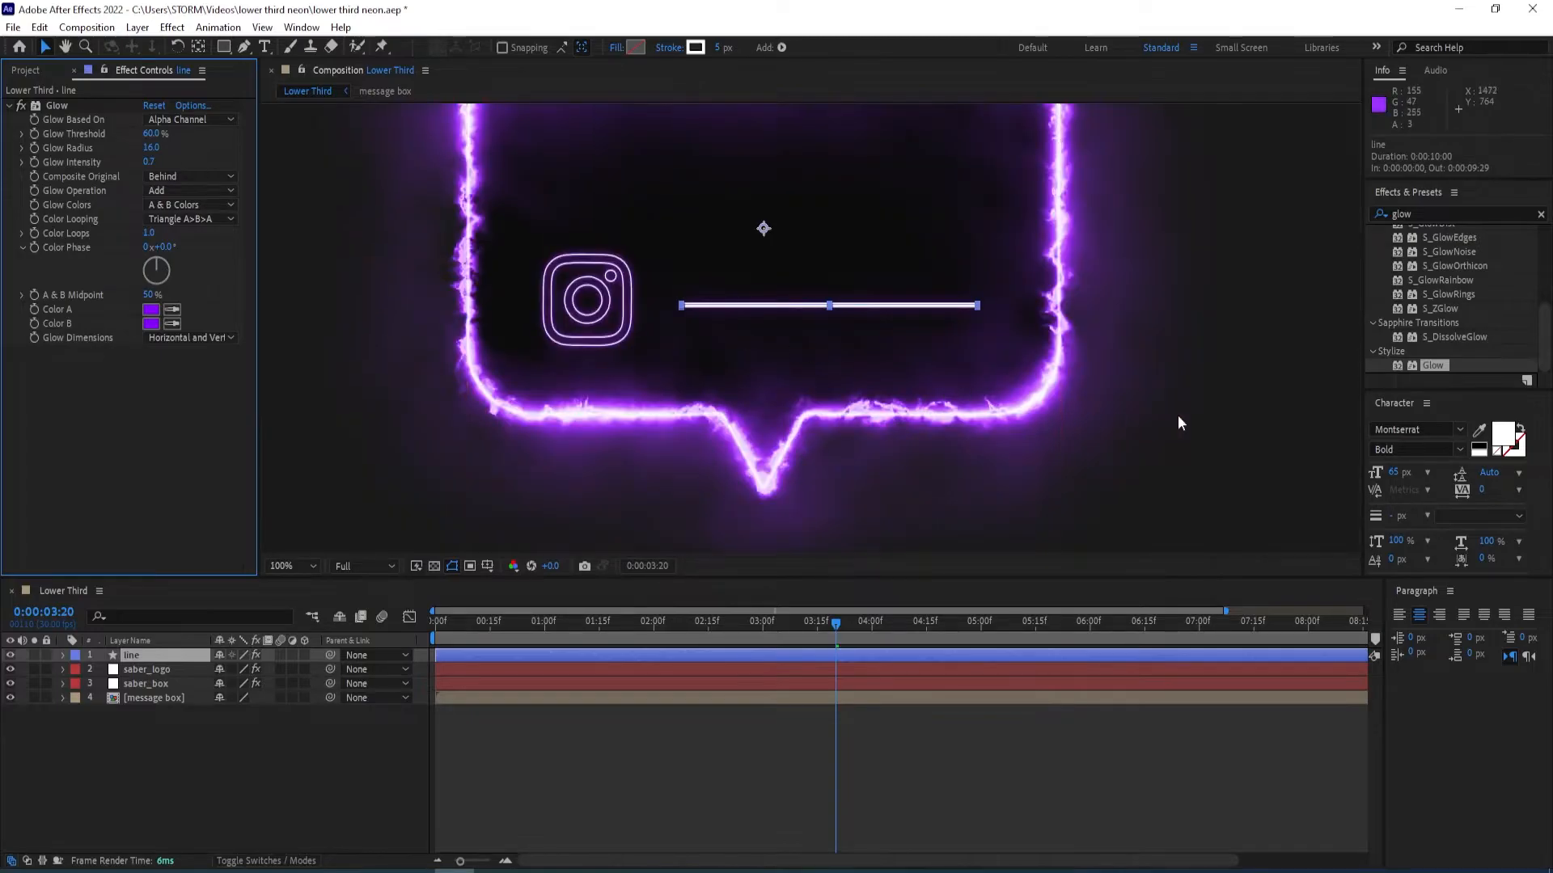
left_click(1179, 419)
scroll(702, 304, "up", 1)
scroll(689, 308, "down", 1)
scroll(698, 304, "up", 1)
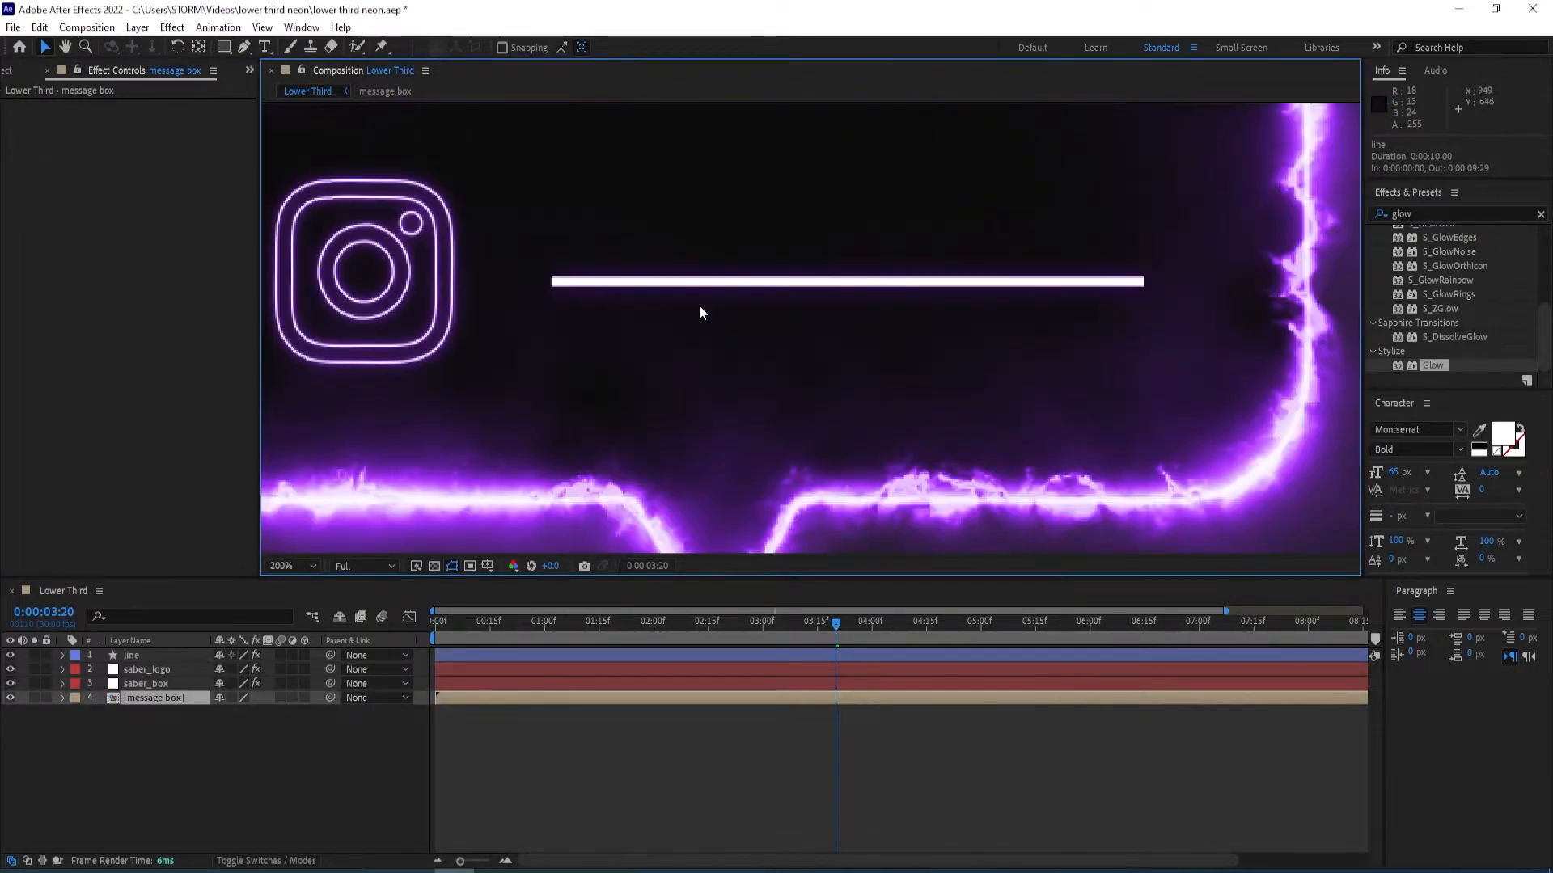
scroll(699, 313, "down", 2)
left_click(186, 423)
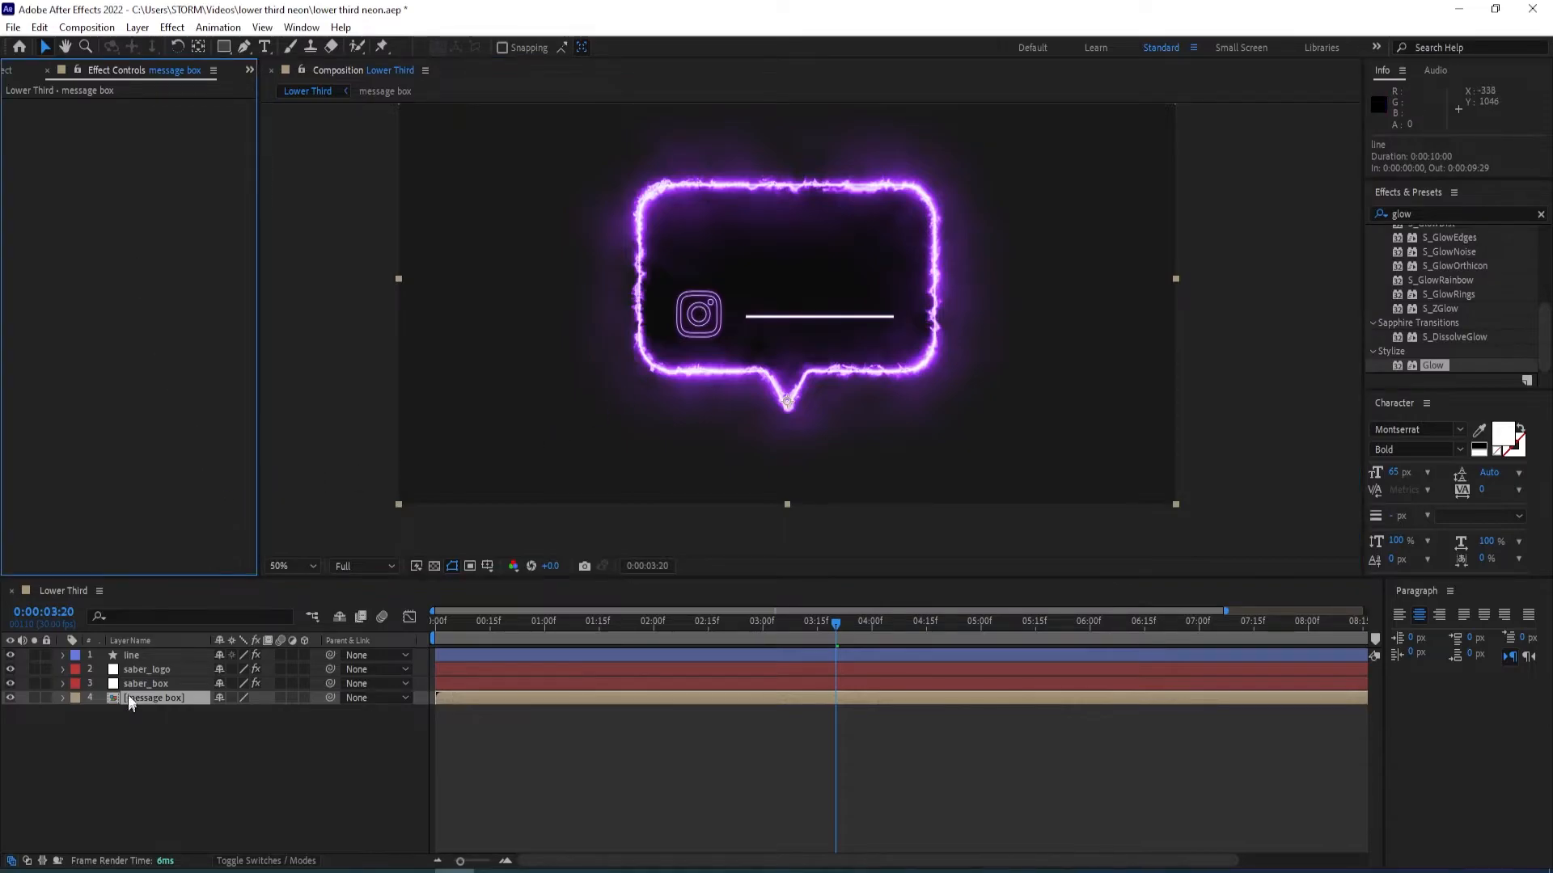
Set the line's Glow Radius to 17 and check the glow against the logo with the line deselected.
left_click(131, 656)
scroll(805, 327, "up", 1)
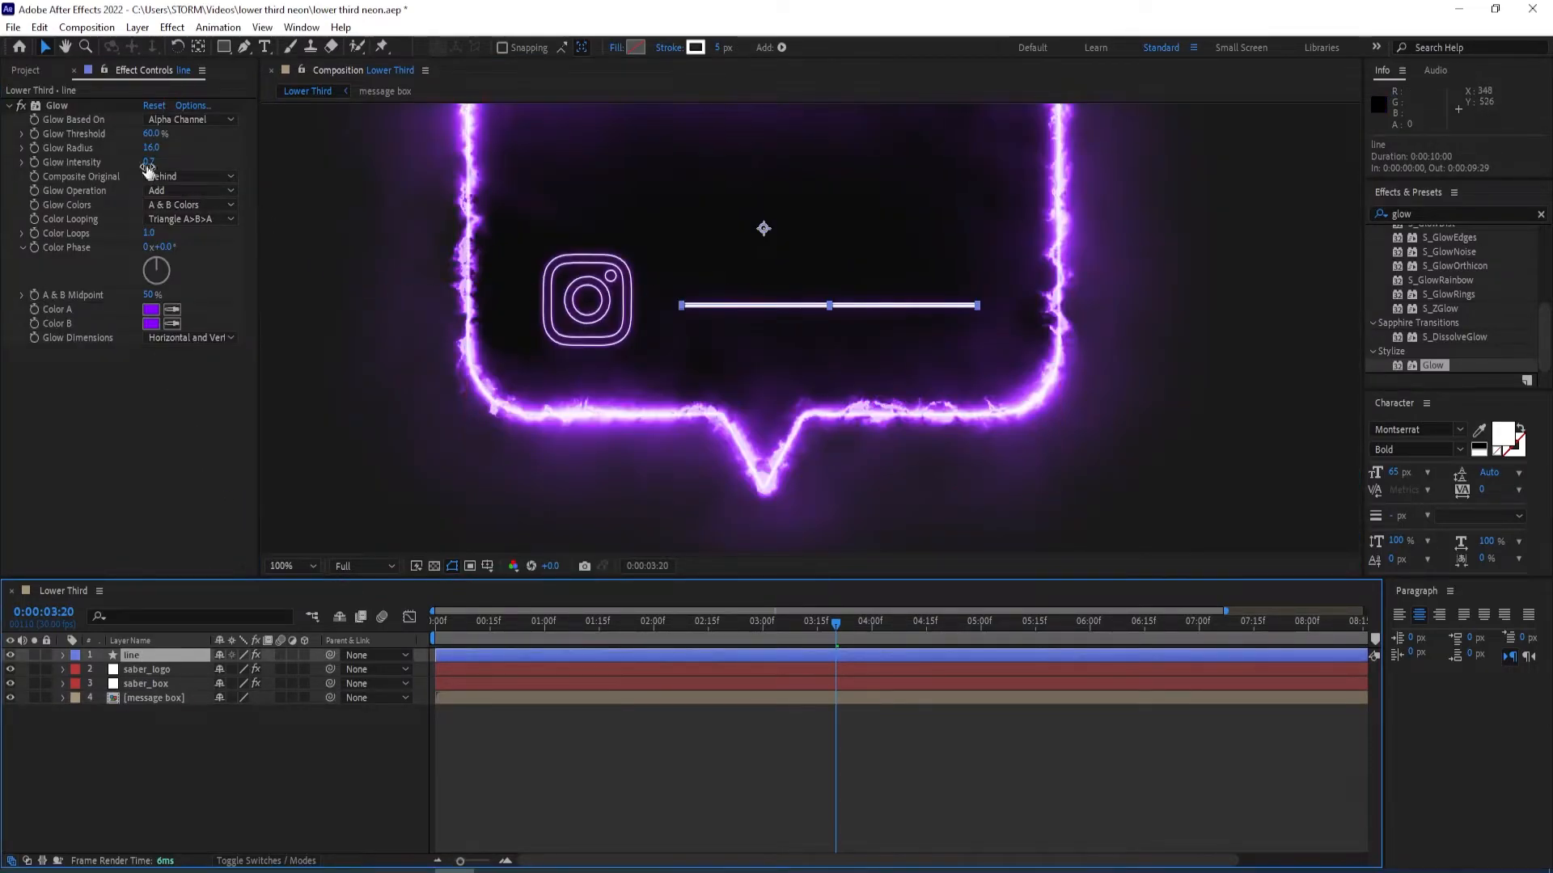
left_click_drag(149, 156, 267, 144)
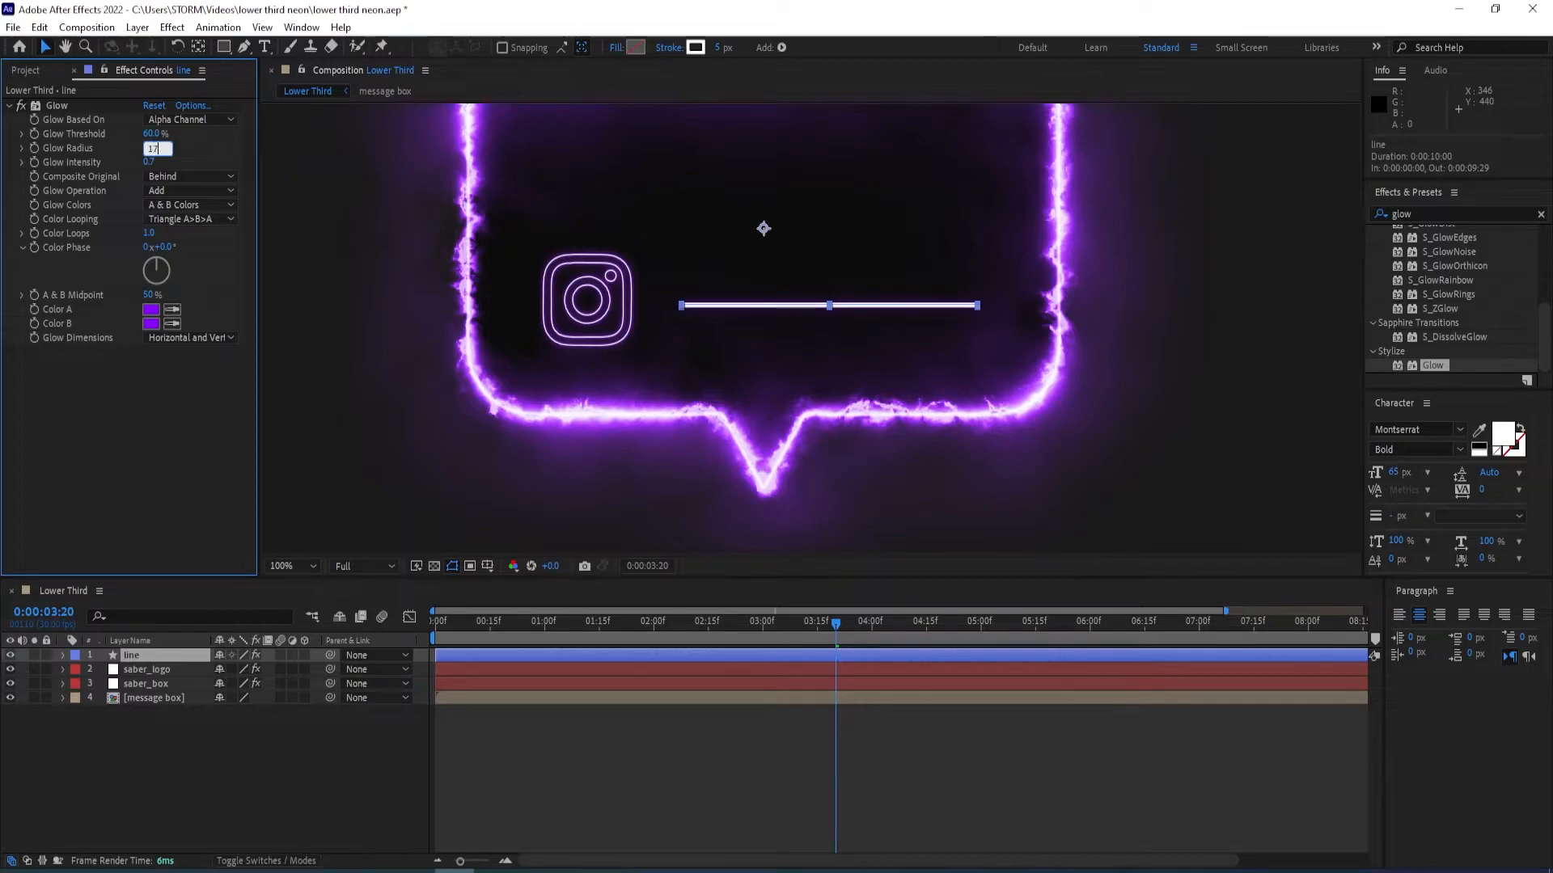
left_click(181, 461)
scroll(667, 301, "down", 2)
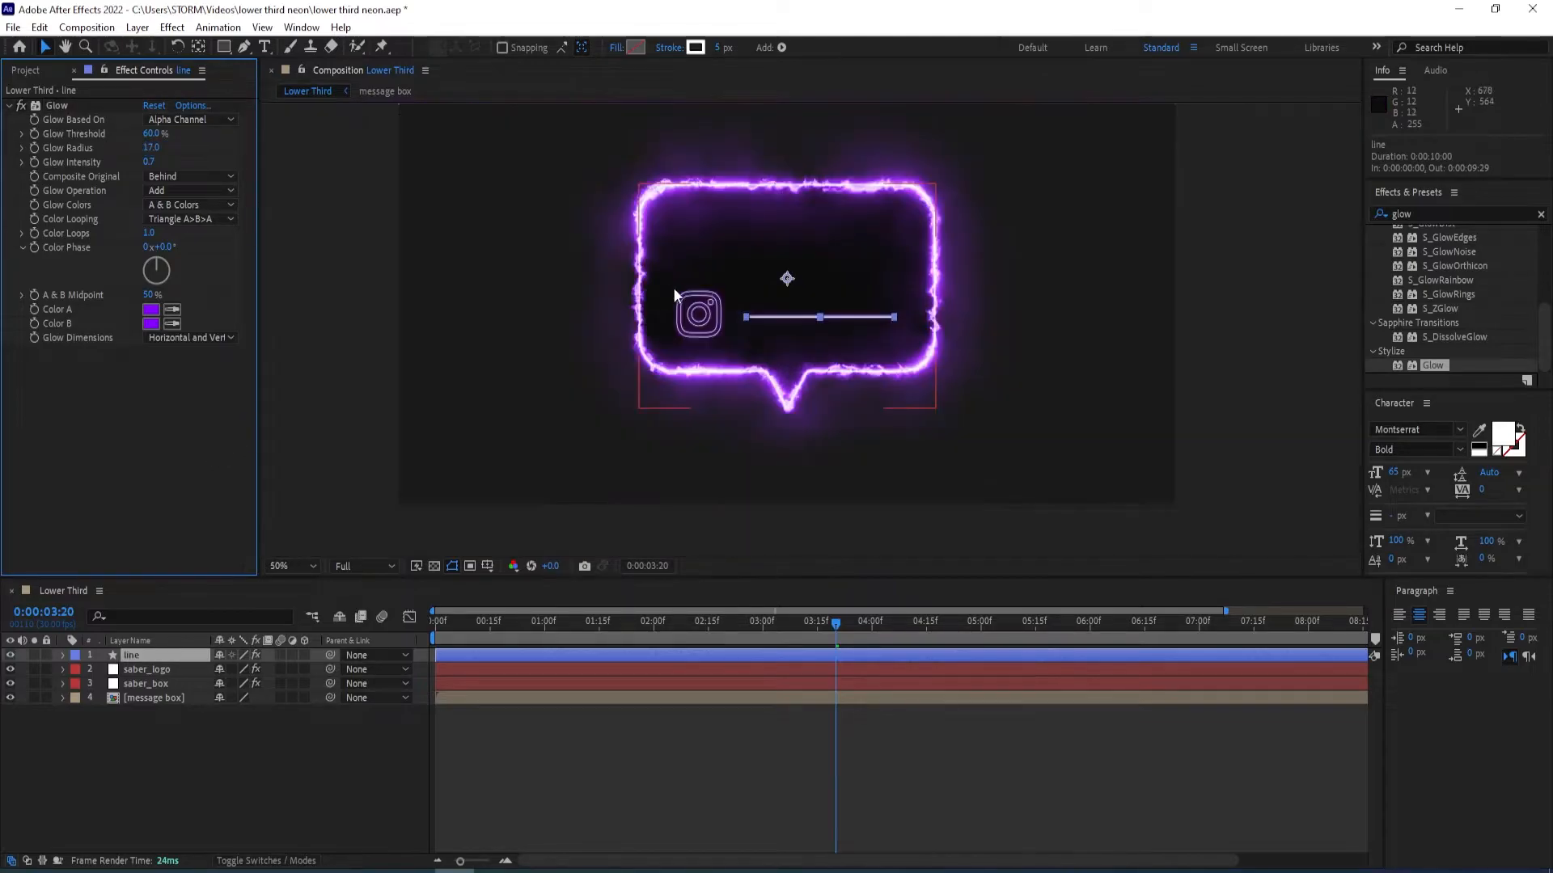
left_click(773, 361)
scroll(878, 305, "up", 2)
scroll(868, 314, "down", 2)
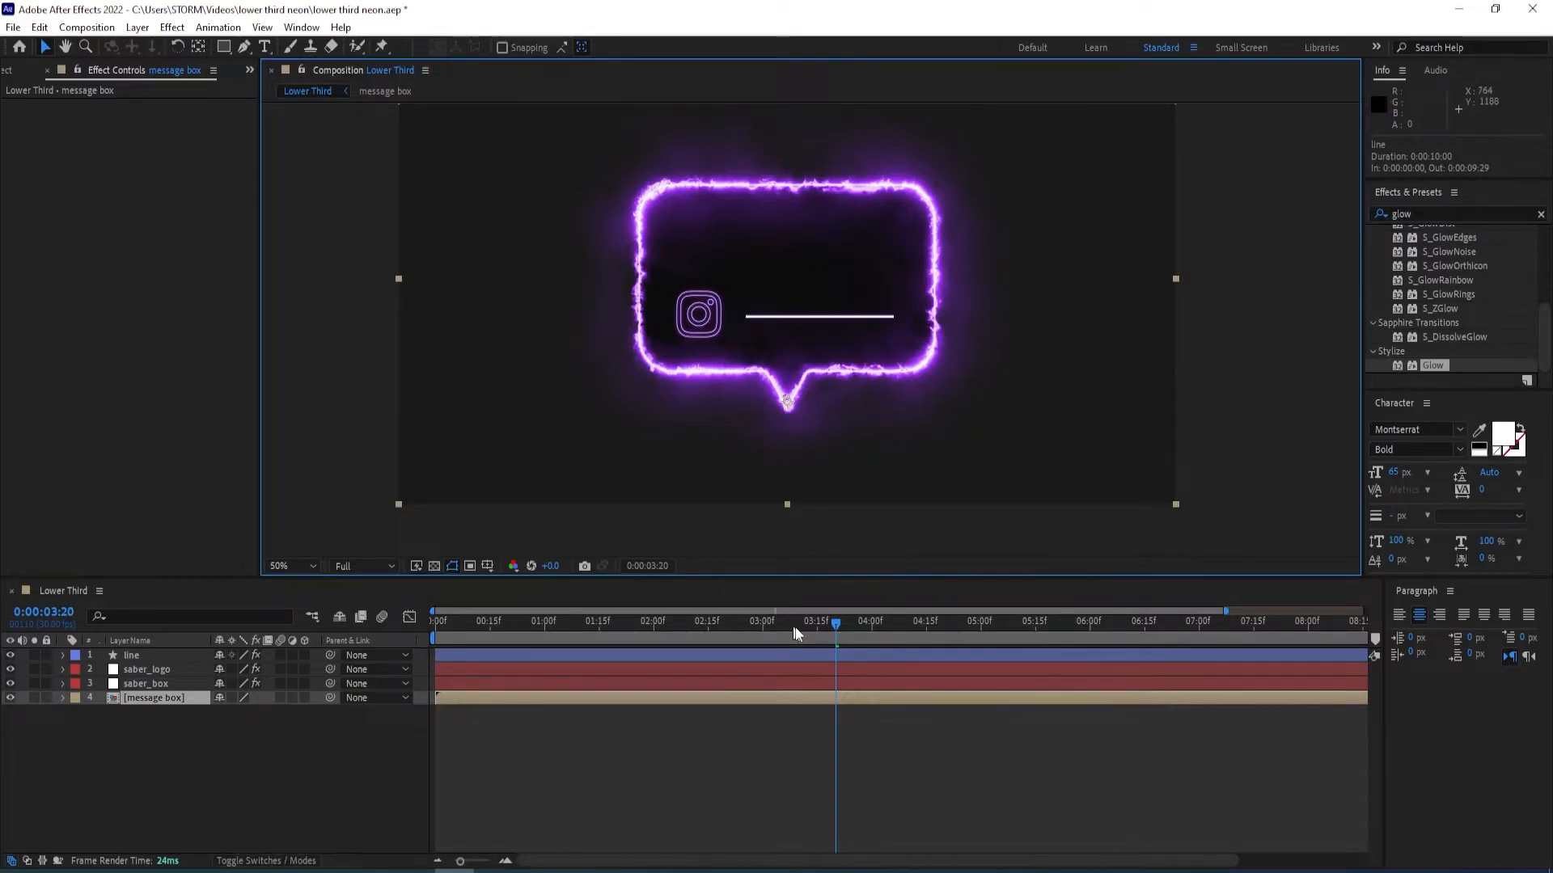
Move to 0:00:02:15, add Trim Paths to the line layer's contents and expand its properties.
left_click_drag(841, 628, 707, 629)
left_click(152, 656)
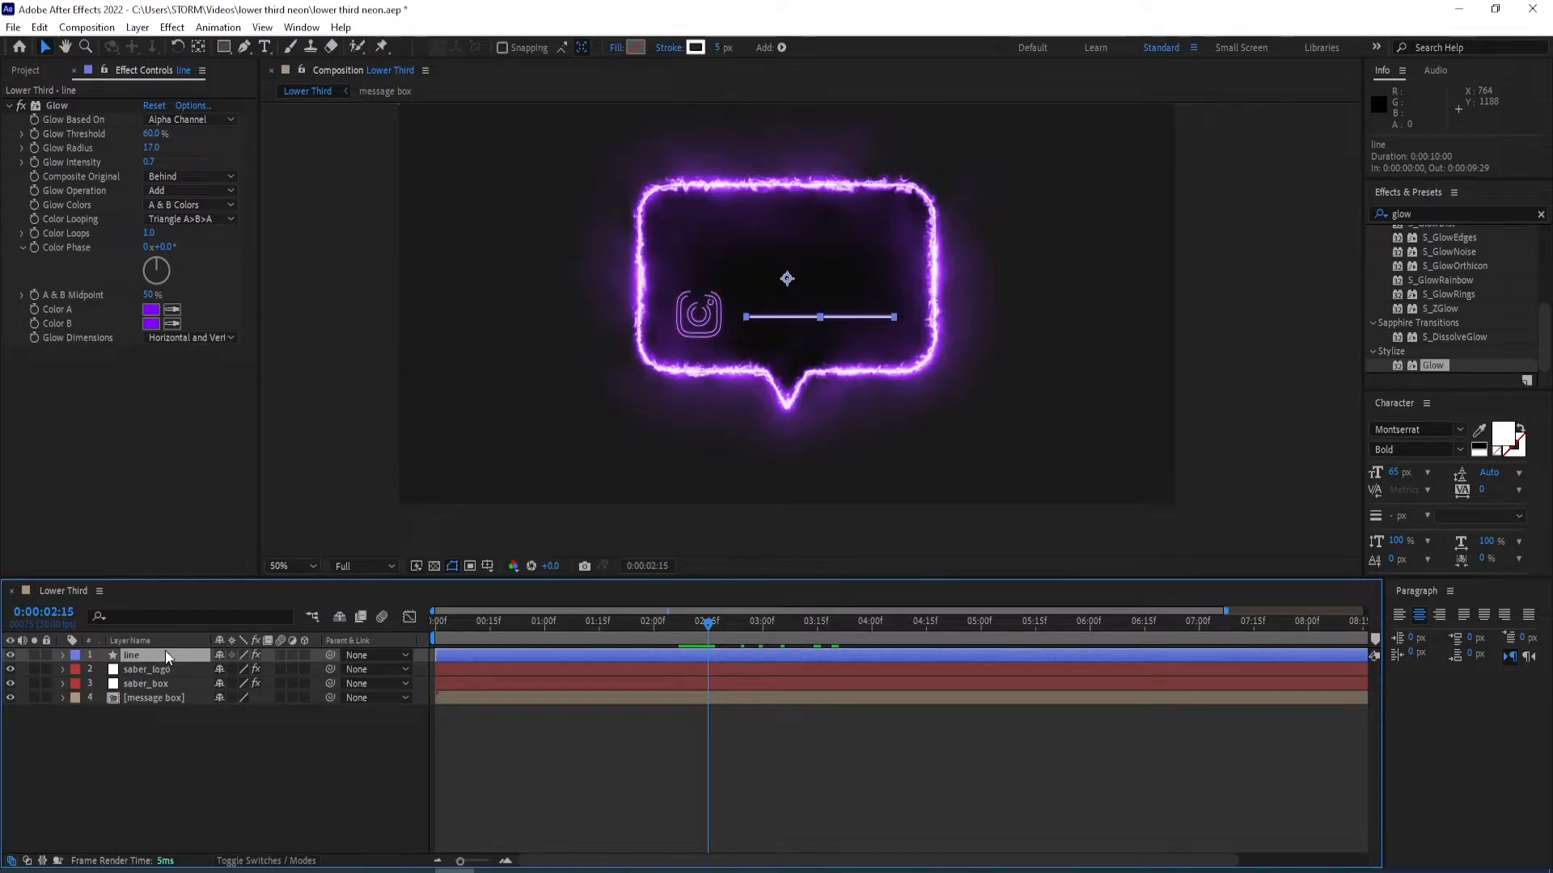
left_click(64, 655)
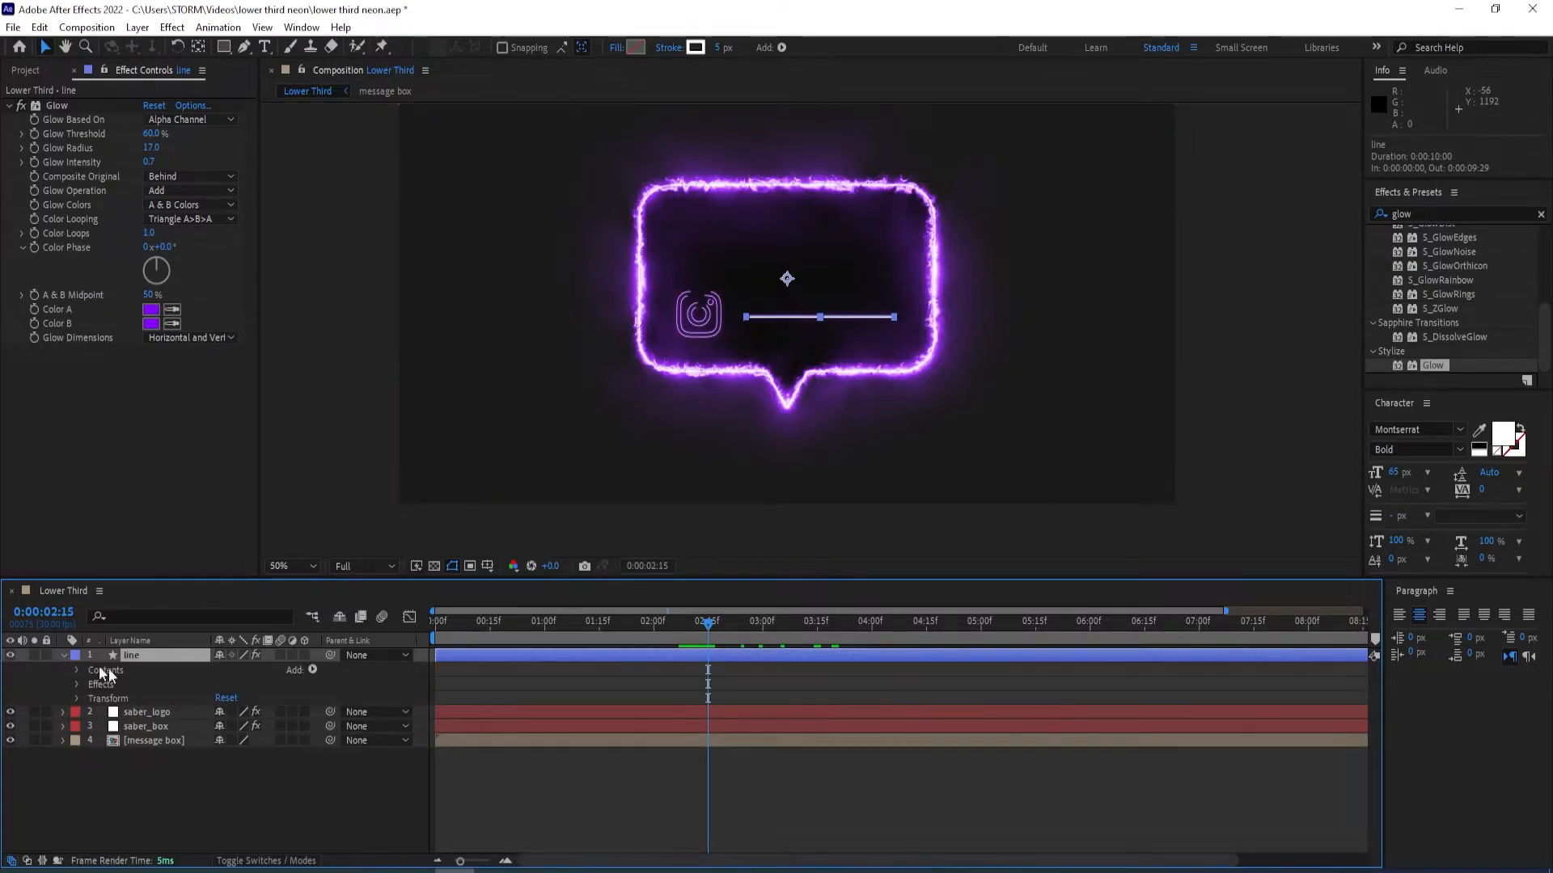
left_click(313, 669)
left_click(393, 576)
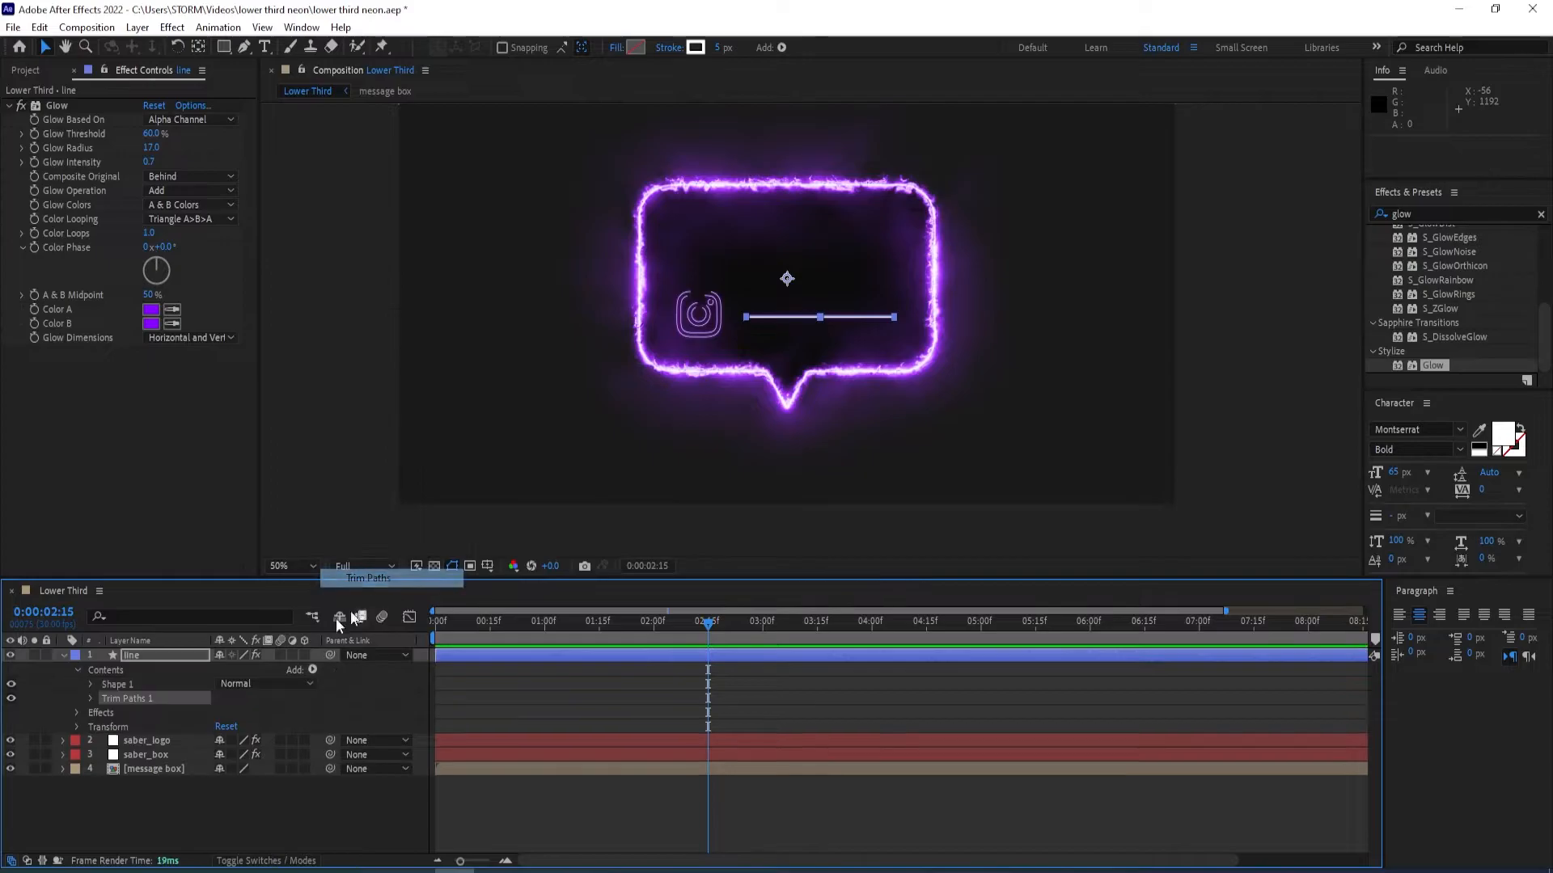
left_click(91, 699)
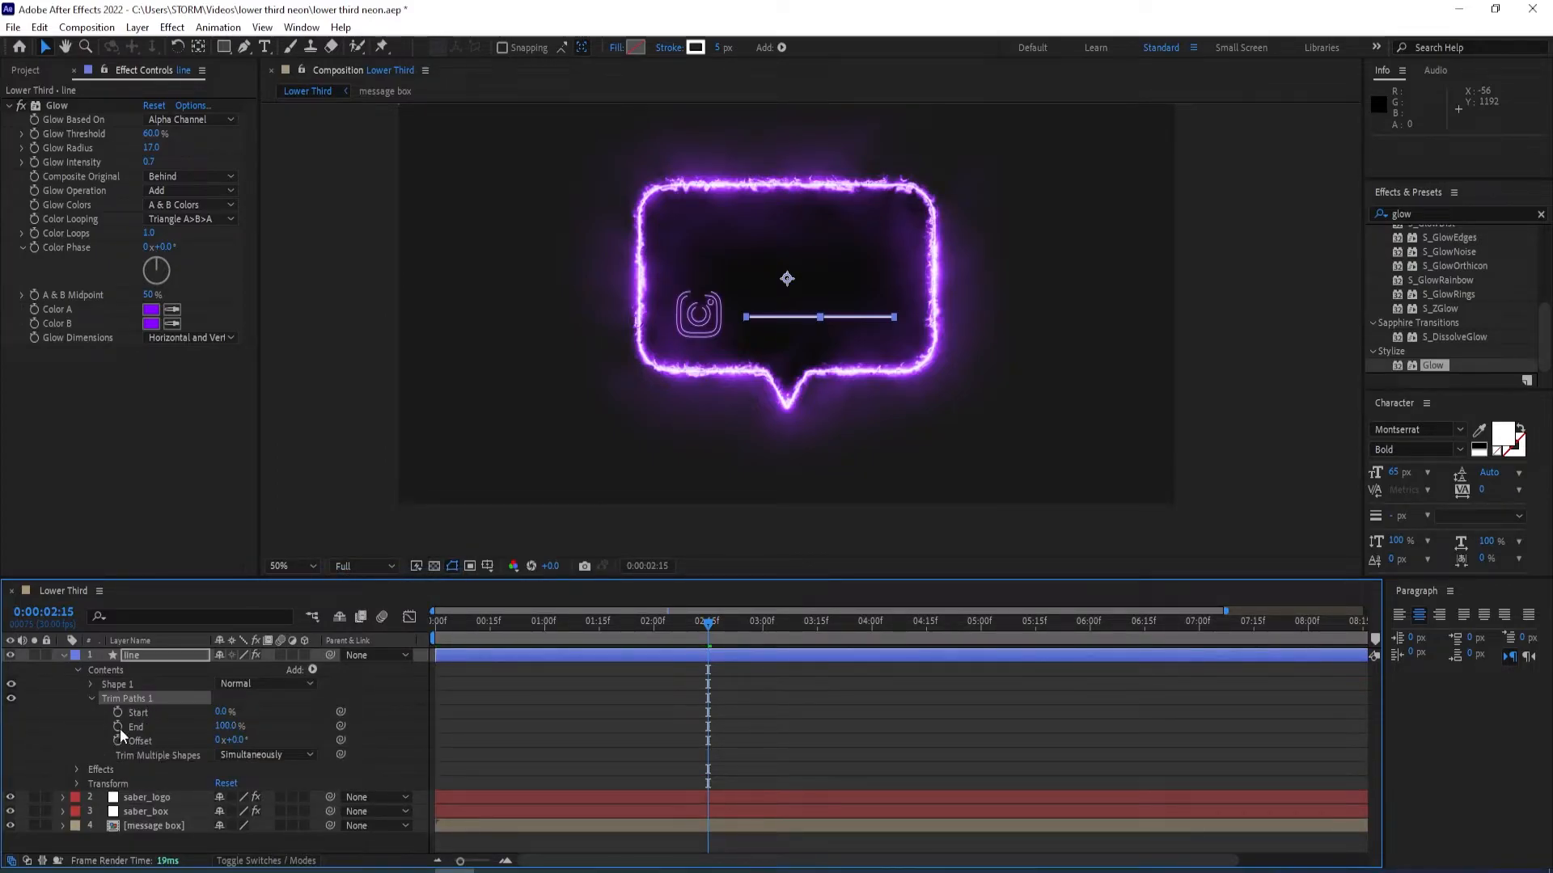
Keyframe the line's Trim Paths End at 0% on 0:00:02:15 and 100% on 0:00:04:15.
left_click(118, 726)
left_click_drag(711, 636, 928, 625)
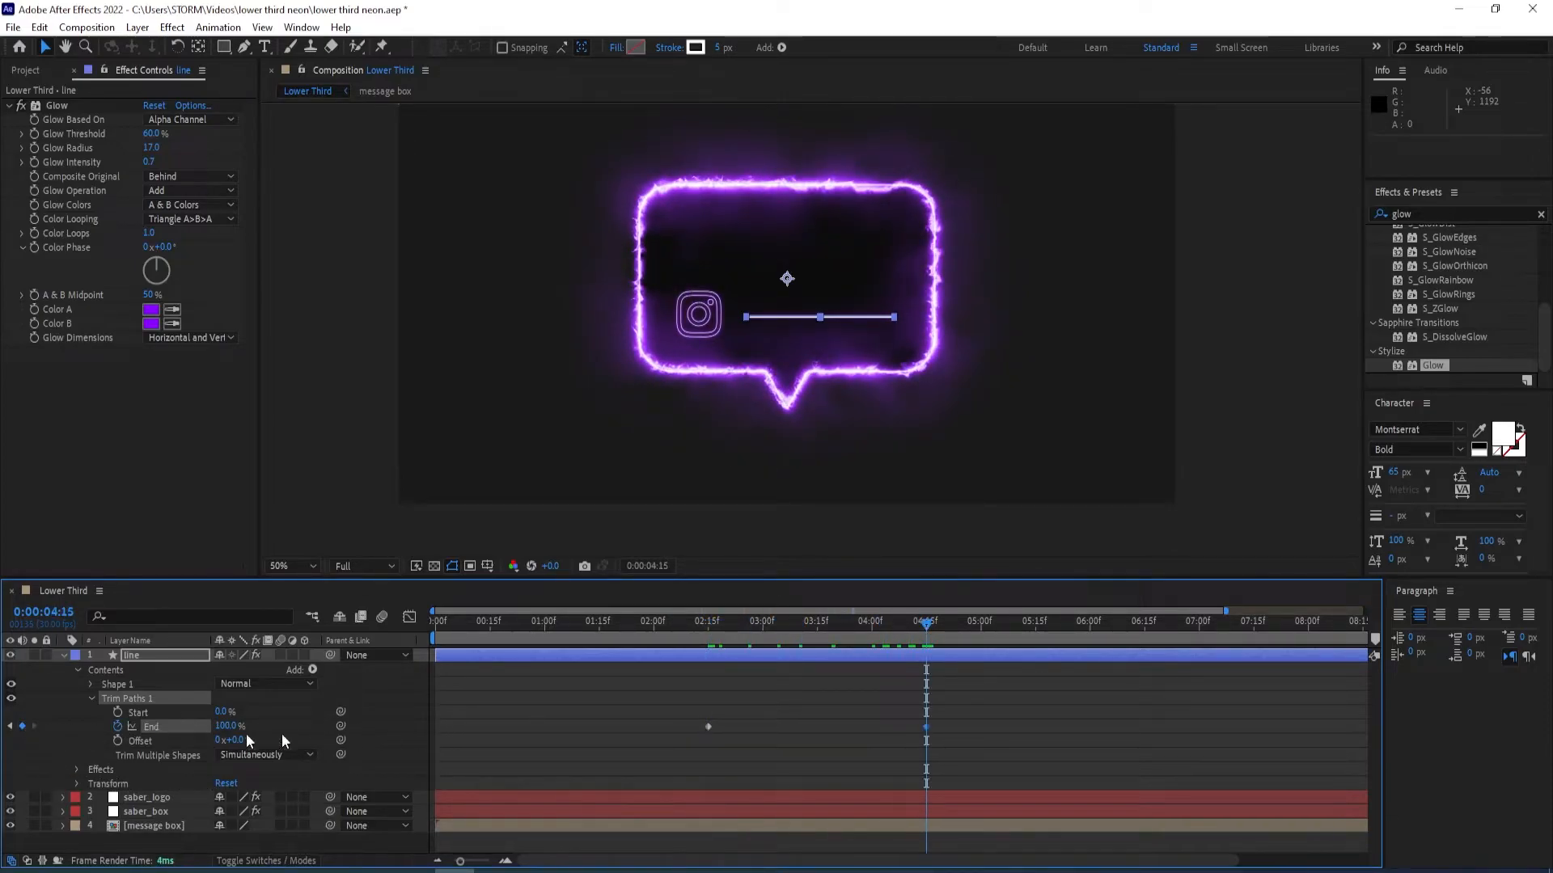
left_click(10, 726)
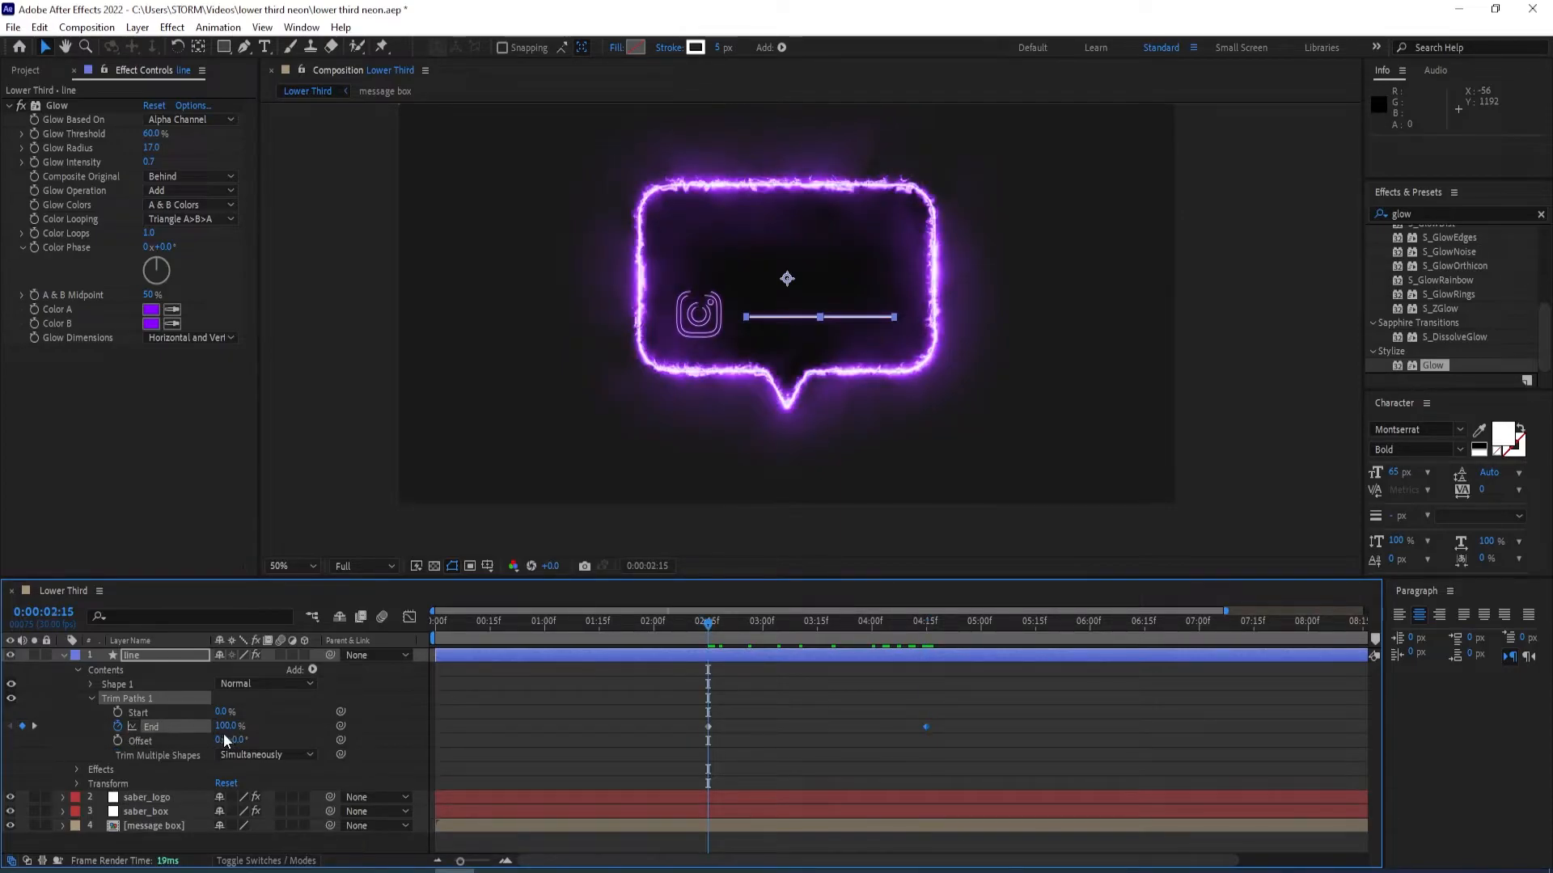
left_click_drag(224, 729, 141, 725)
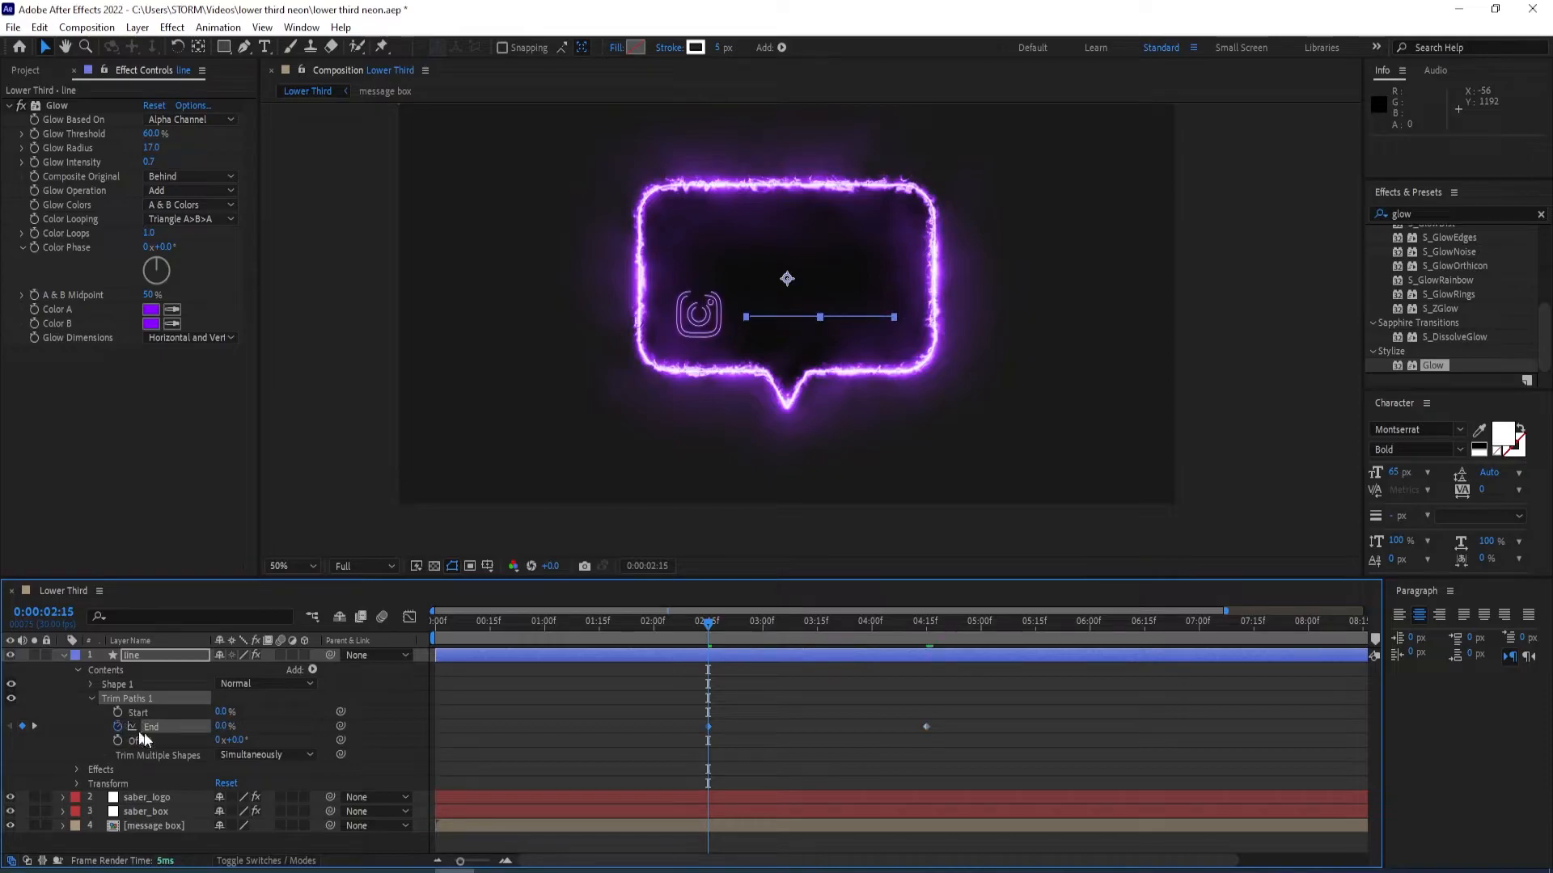
Easy-ease the line's Trim Paths End keyframes, shape their speed curve to peak early and taper off gradually, and preview the draw-on.
left_click_drag(987, 720, 657, 731)
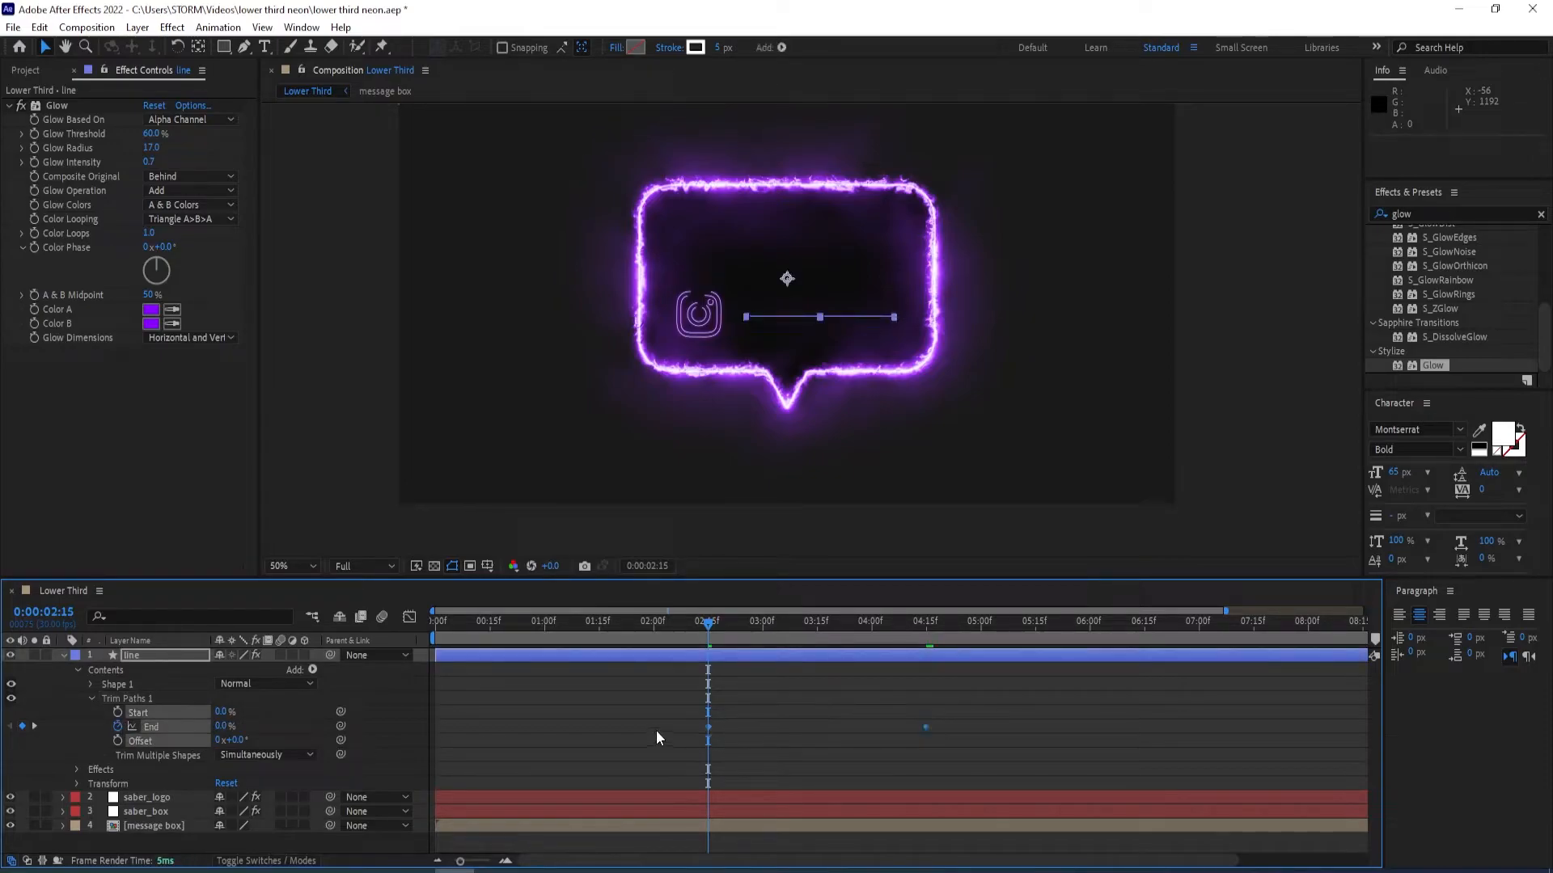
key("F9")
left_click(409, 620)
left_click_drag(998, 748, 748, 812)
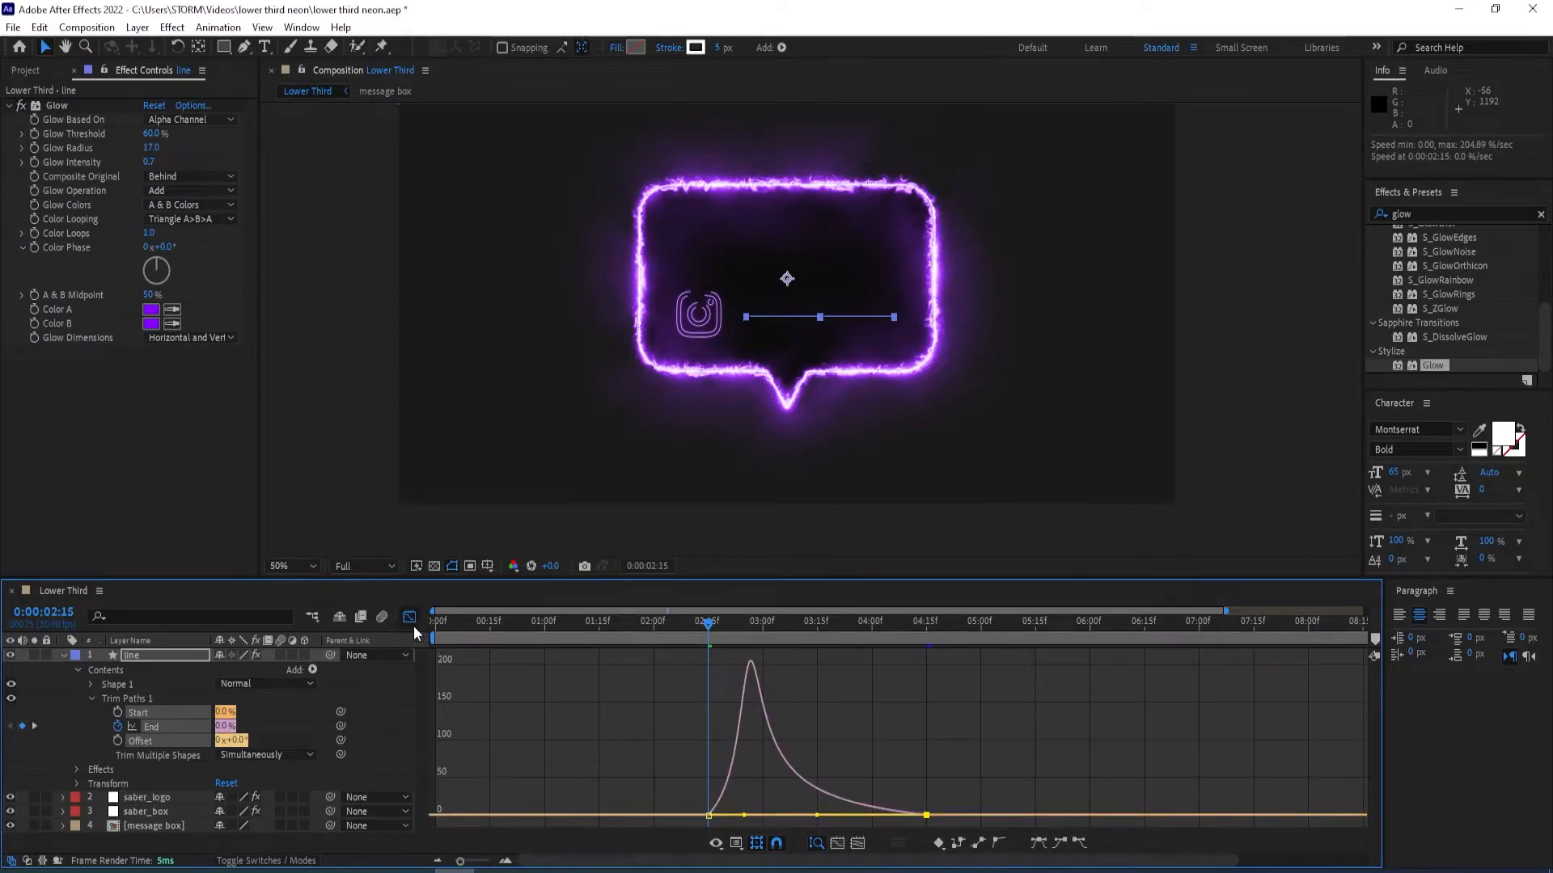
left_click(409, 619)
left_click_drag(707, 643, 520, 647)
key("space")
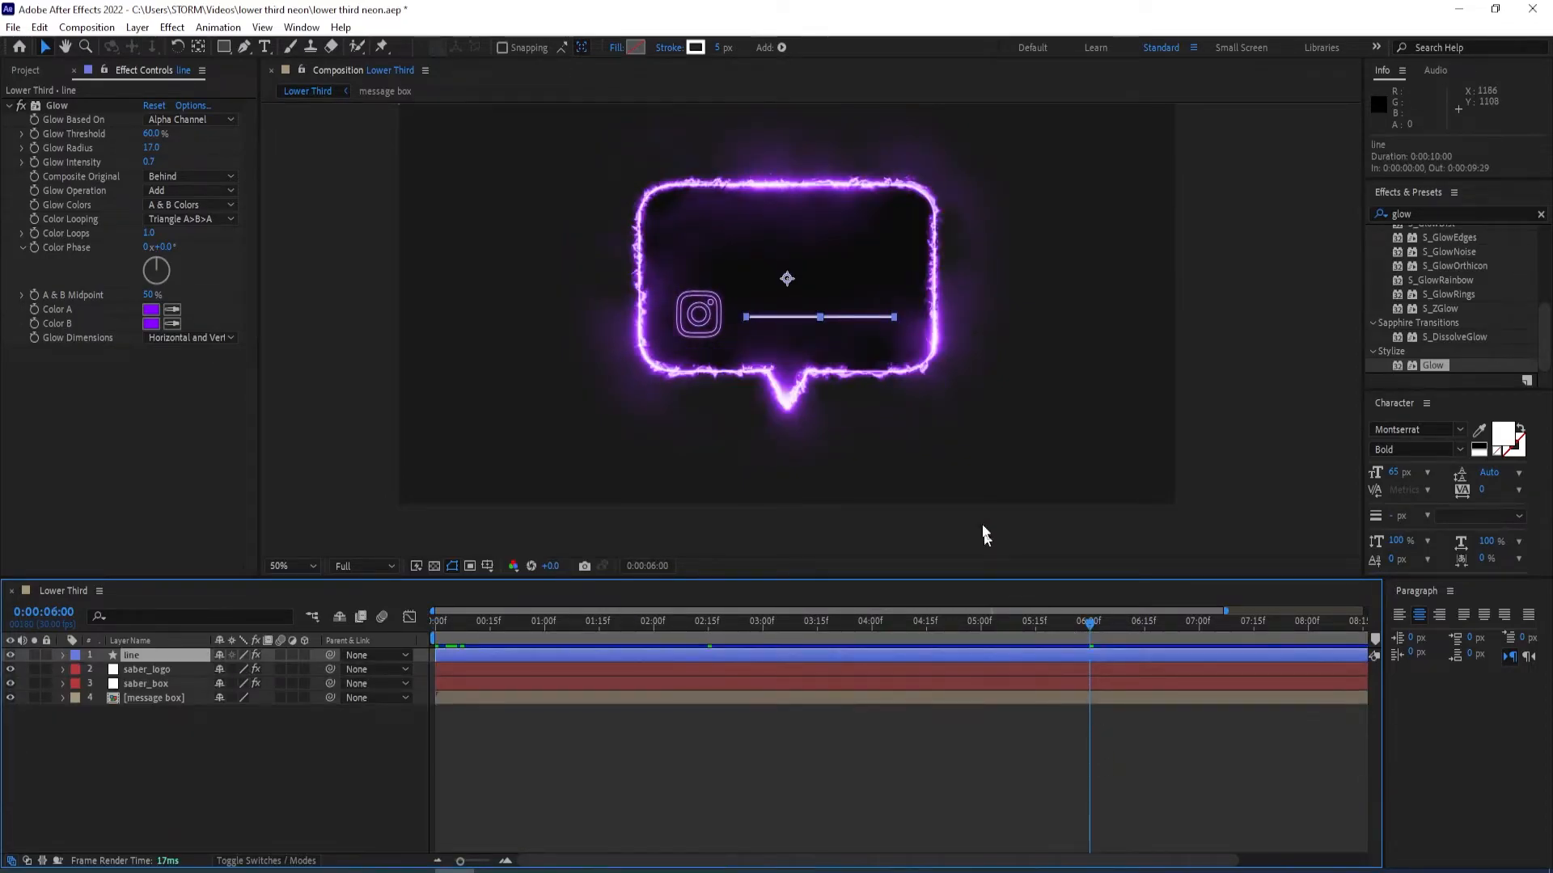
Add the text "FOLLOW ME!" inside the speech bubble and place it just above the line, beside the Instagram logo.
left_click(264, 46)
left_click(770, 299)
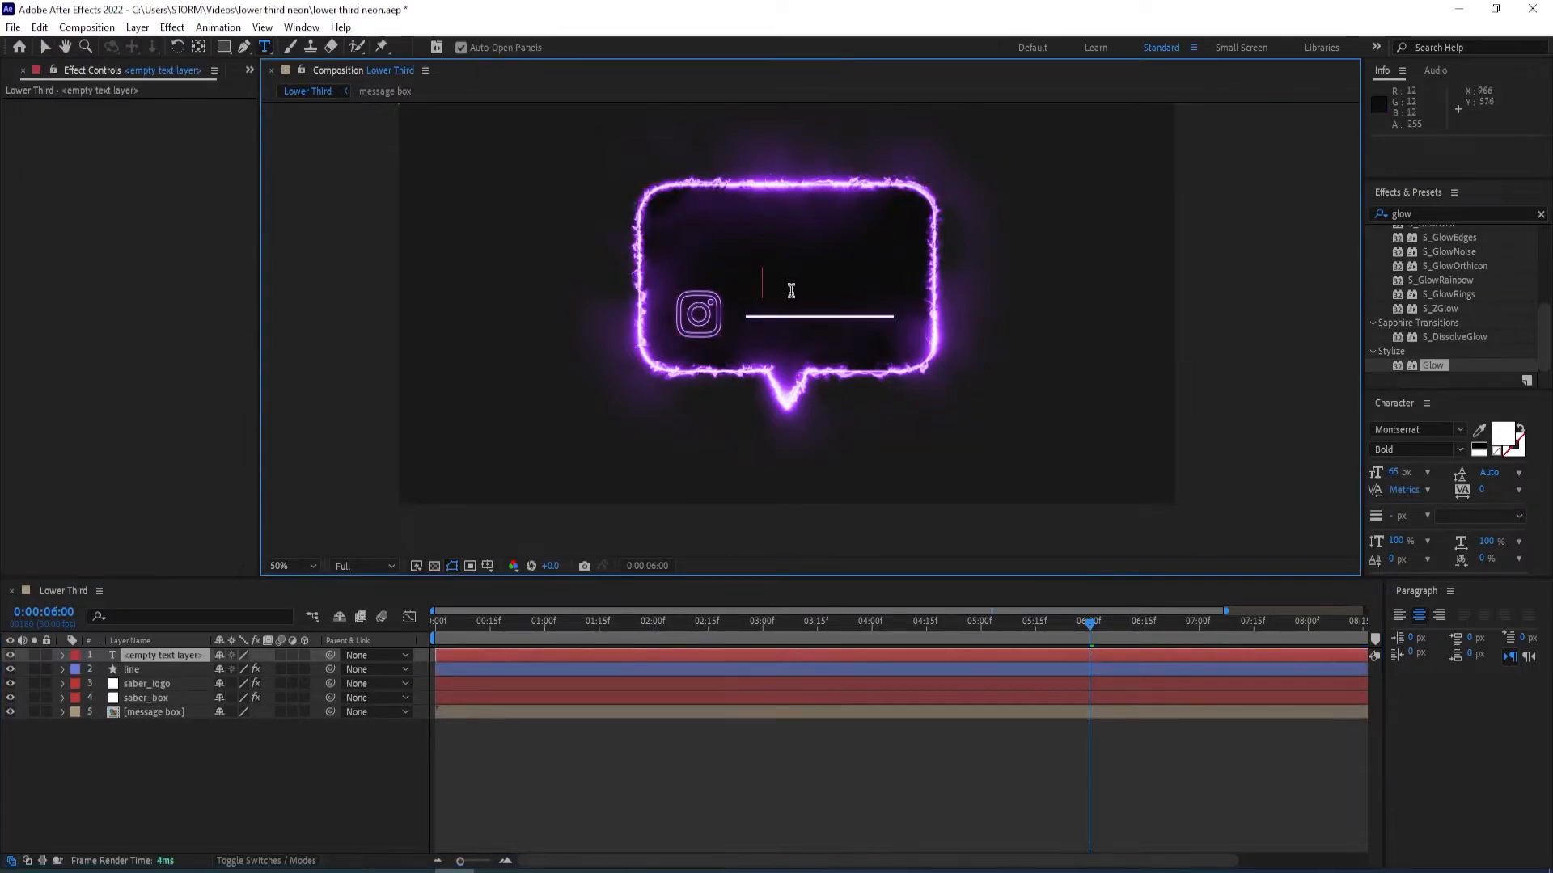
type("FOLLOW ME!")
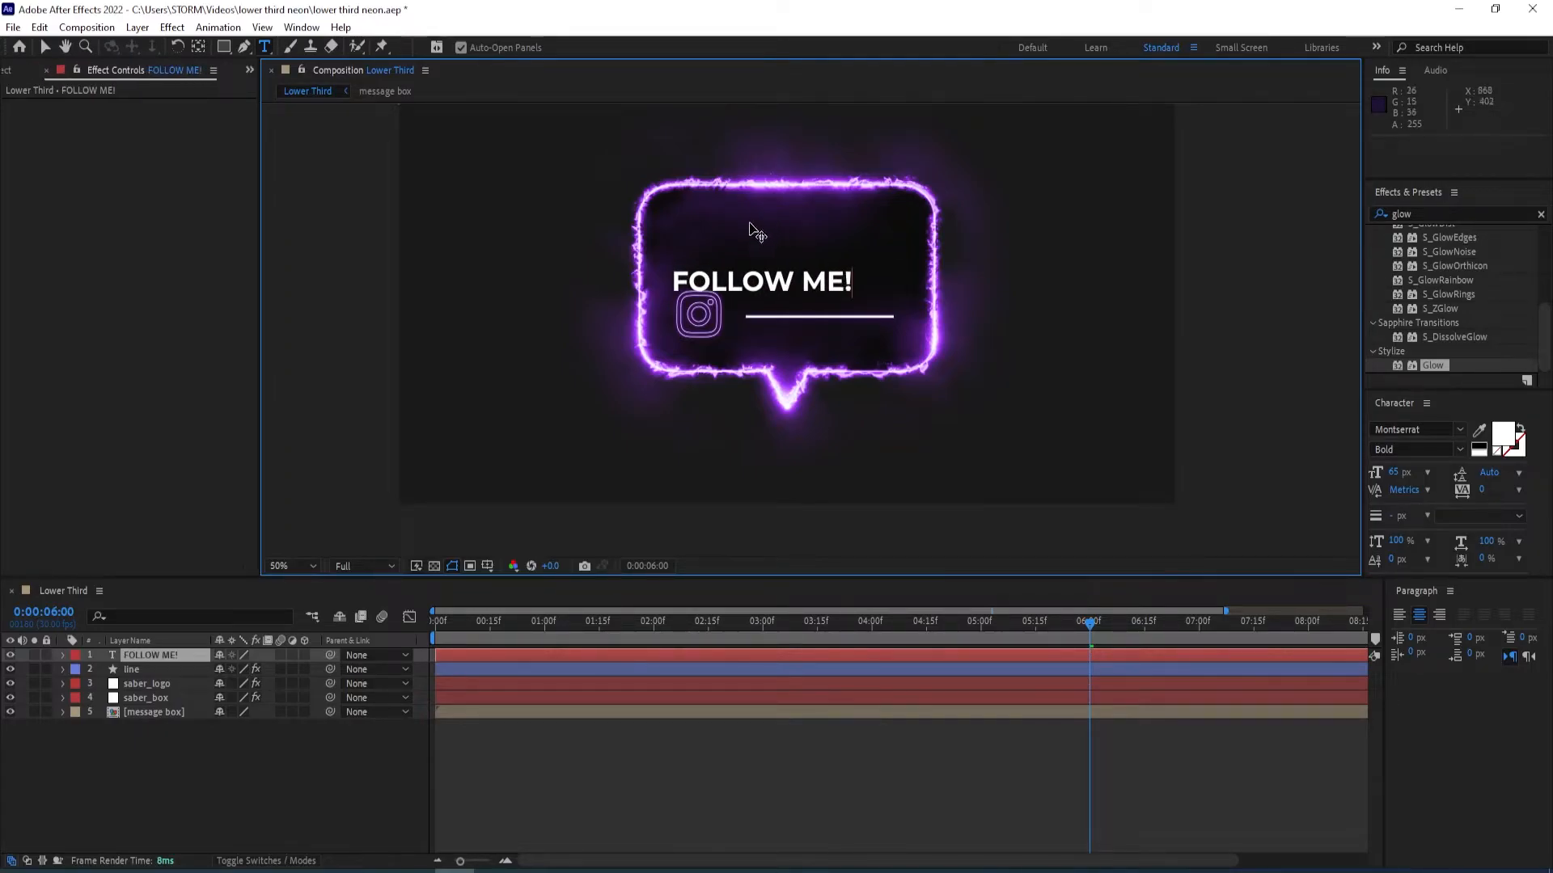
left_click(46, 46)
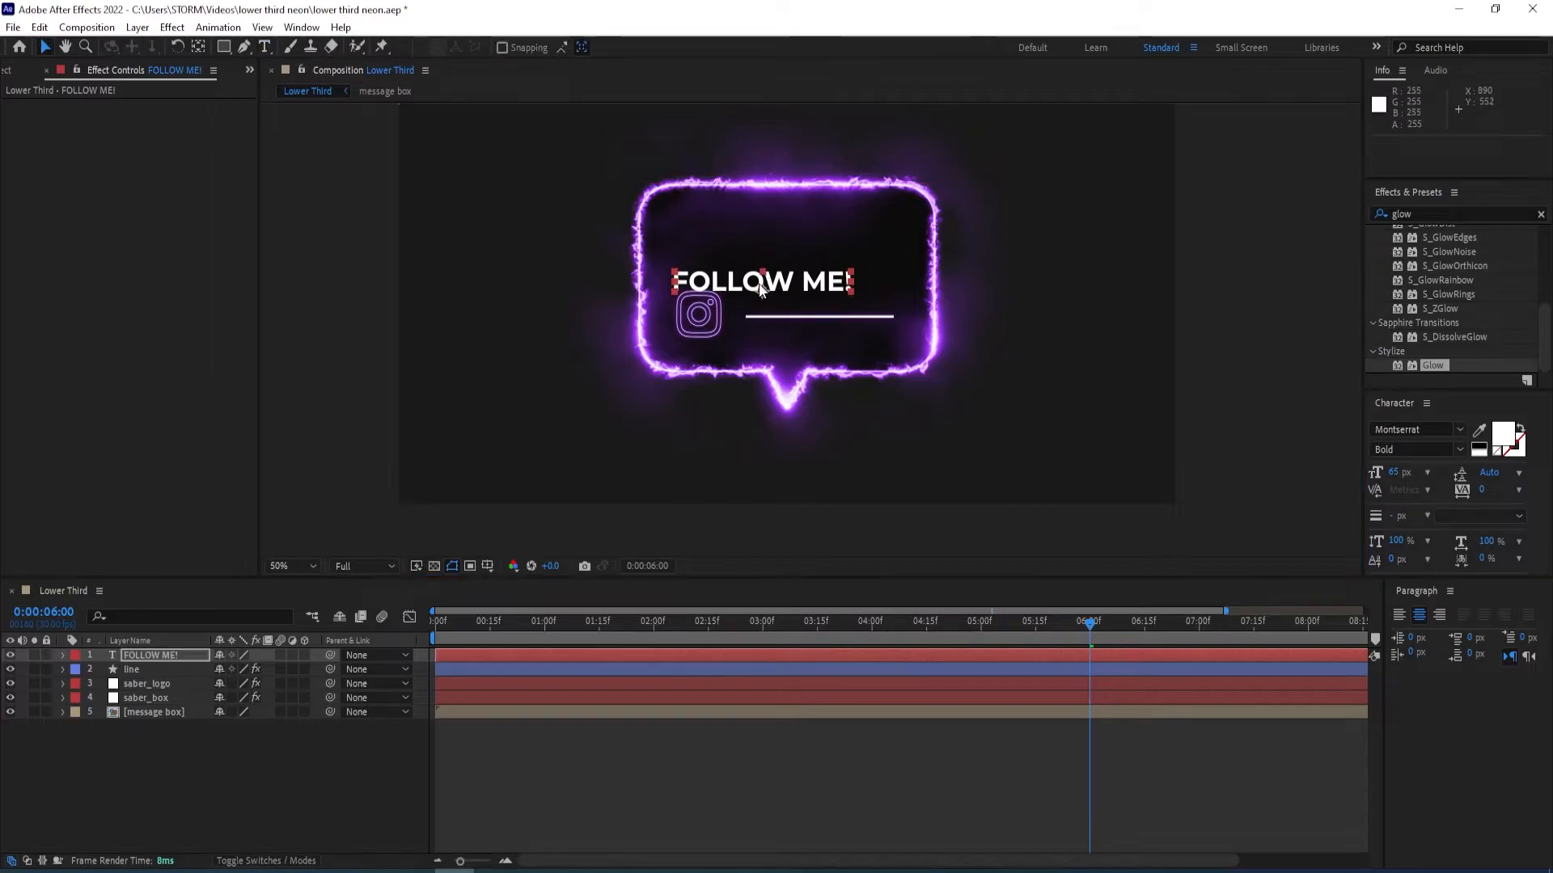
left_click_drag(761, 297, 821, 310)
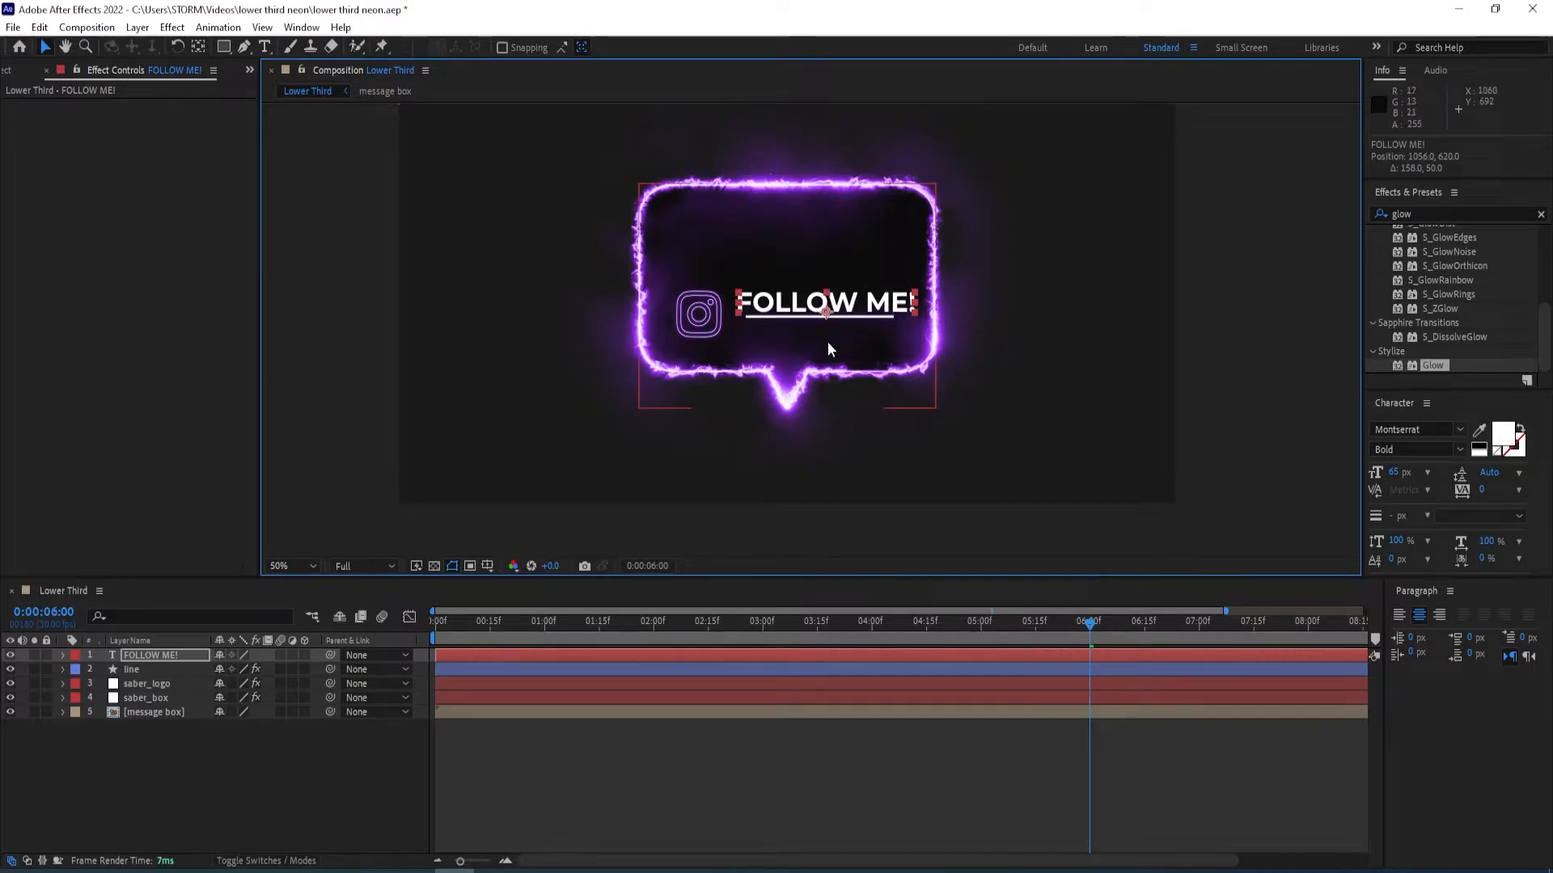
Show the rulers and place vertical guides at the line's two ends, at about 856 and 1224 px.
left_click(362, 356)
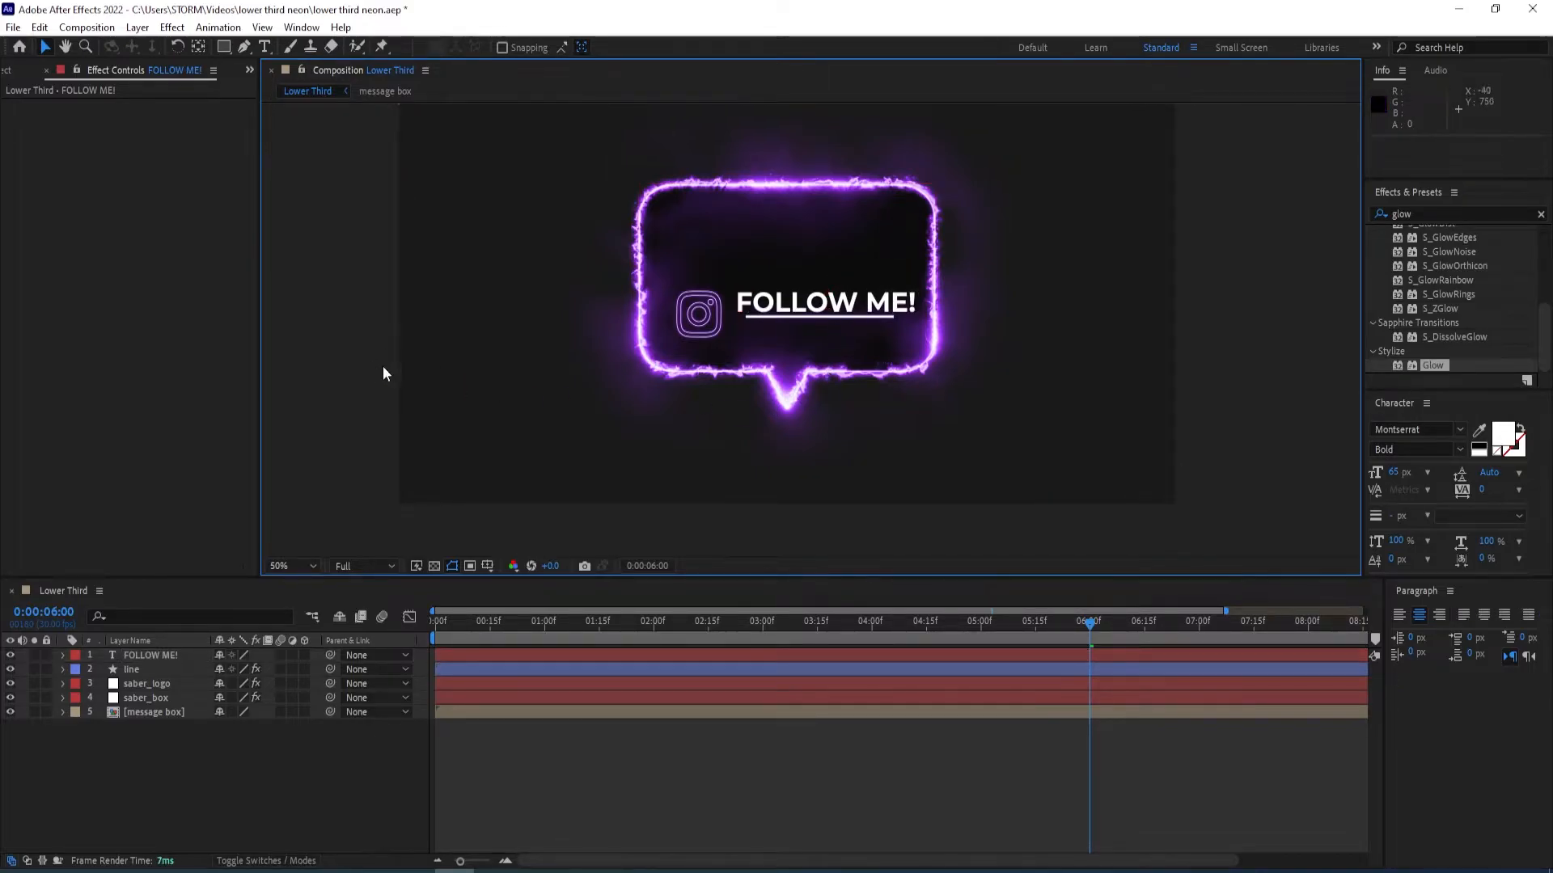
key("ctrl+r")
left_click_drag(267, 410, 751, 363)
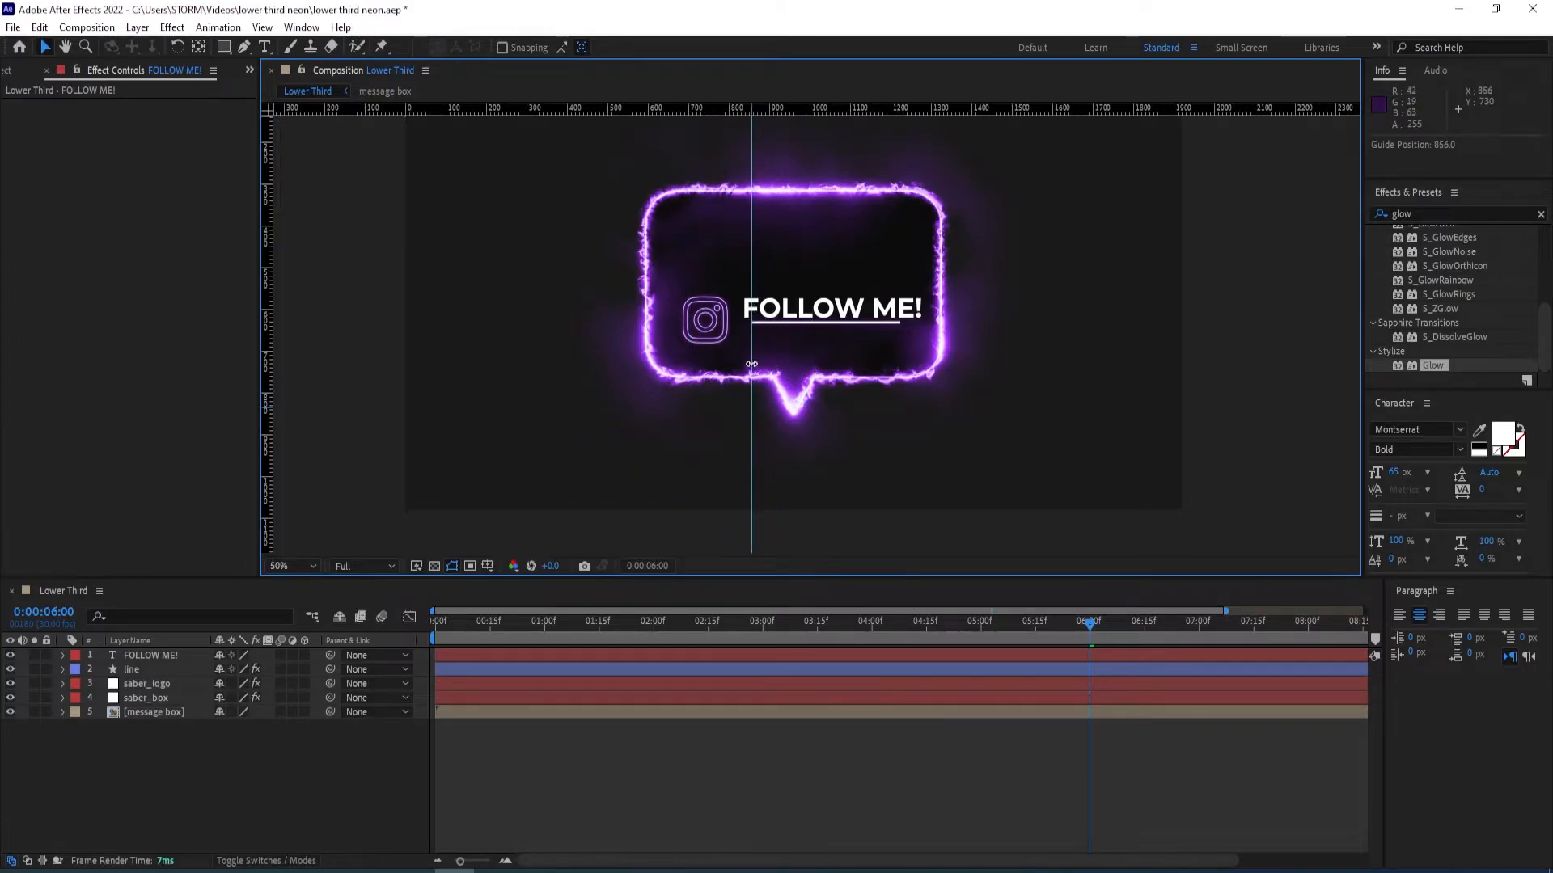
left_click_drag(266, 412, 901, 411)
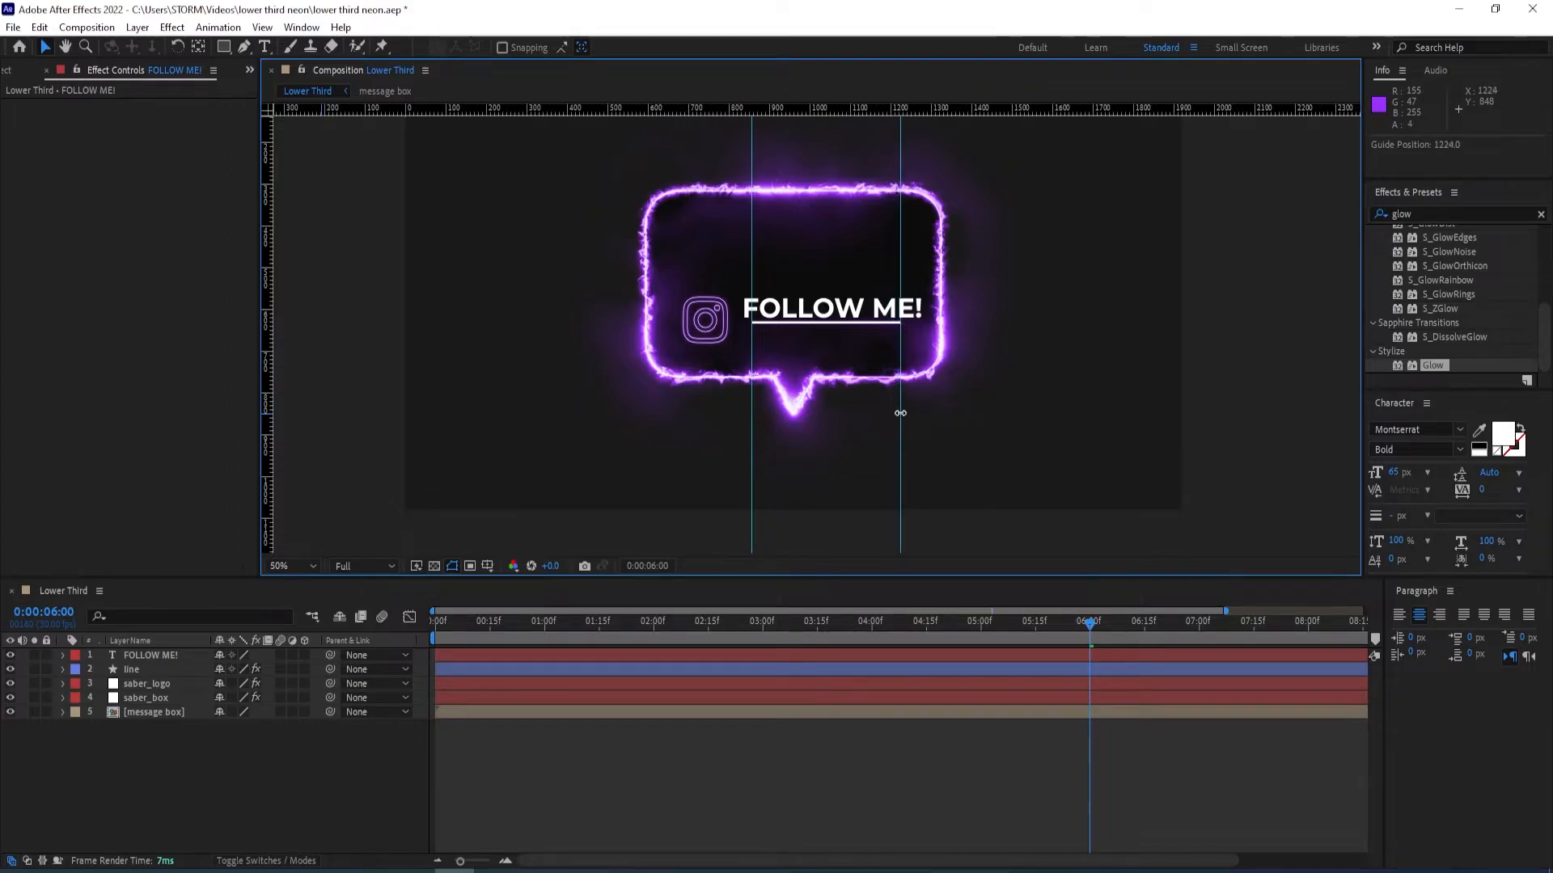